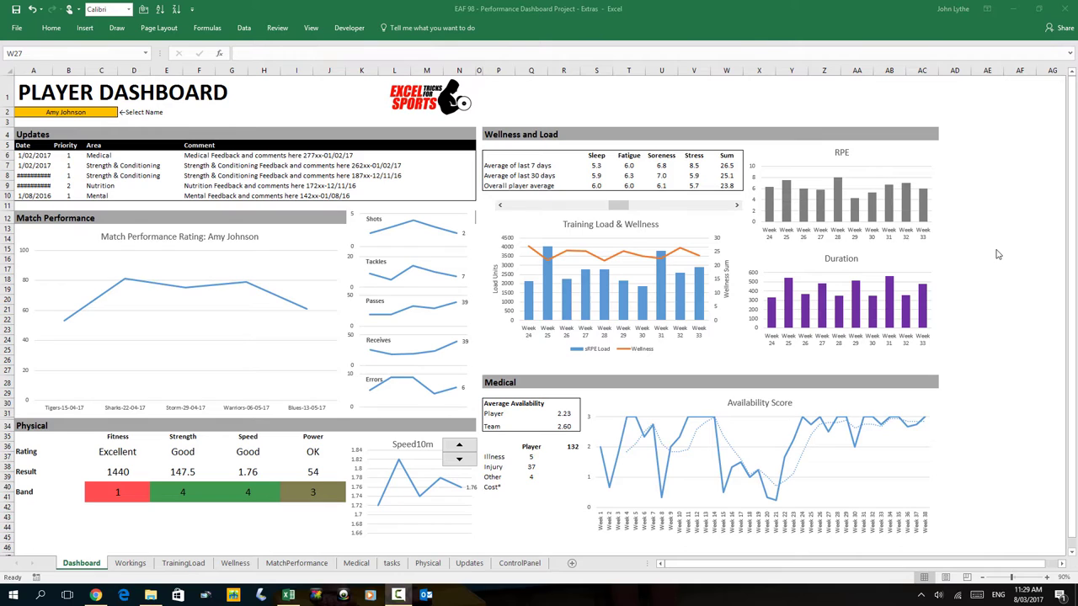
# - Switch from Excel to Chrome, showing the Excel Tricks for S&C Coaches course page
pyautogui.click(95, 595)
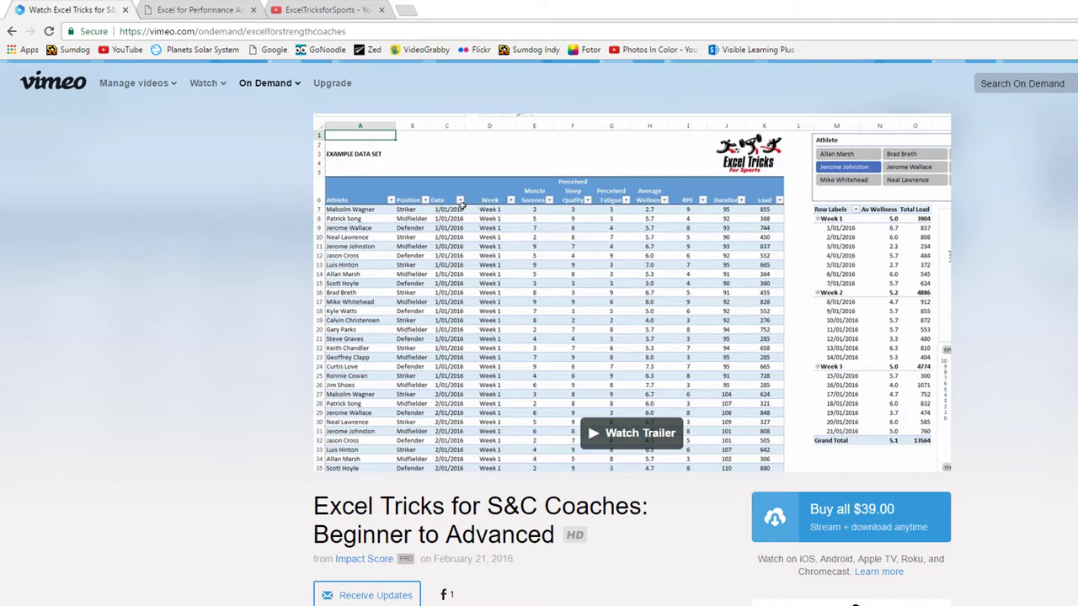
# - Open the Excel for Performance Analysts course page, then go back to the Player Dashboard workbook
pyautogui.click(186, 13)
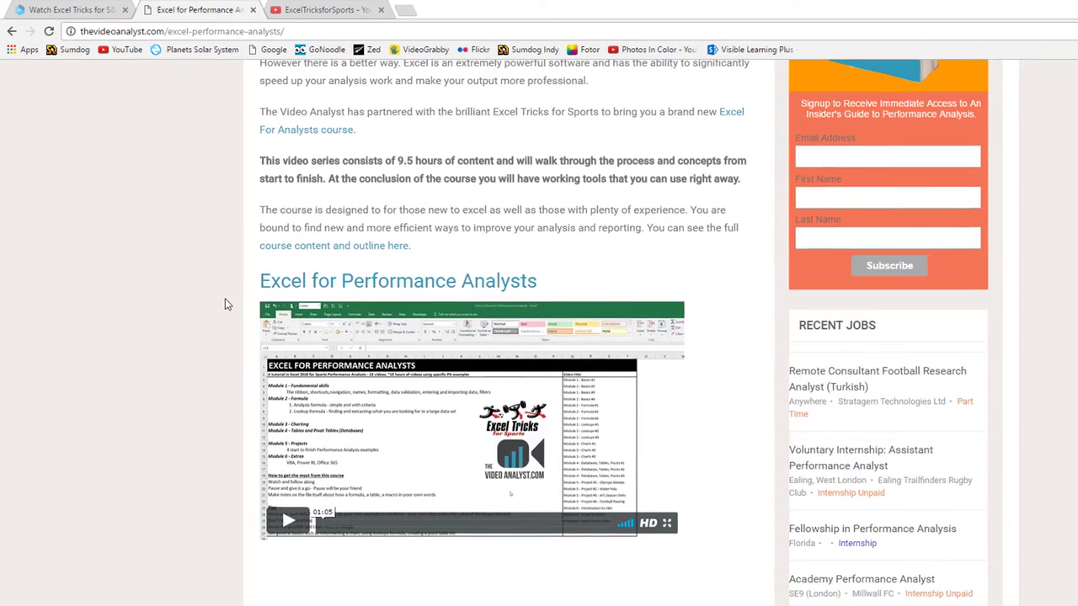
pyautogui.hotkey('ctrl', '-')
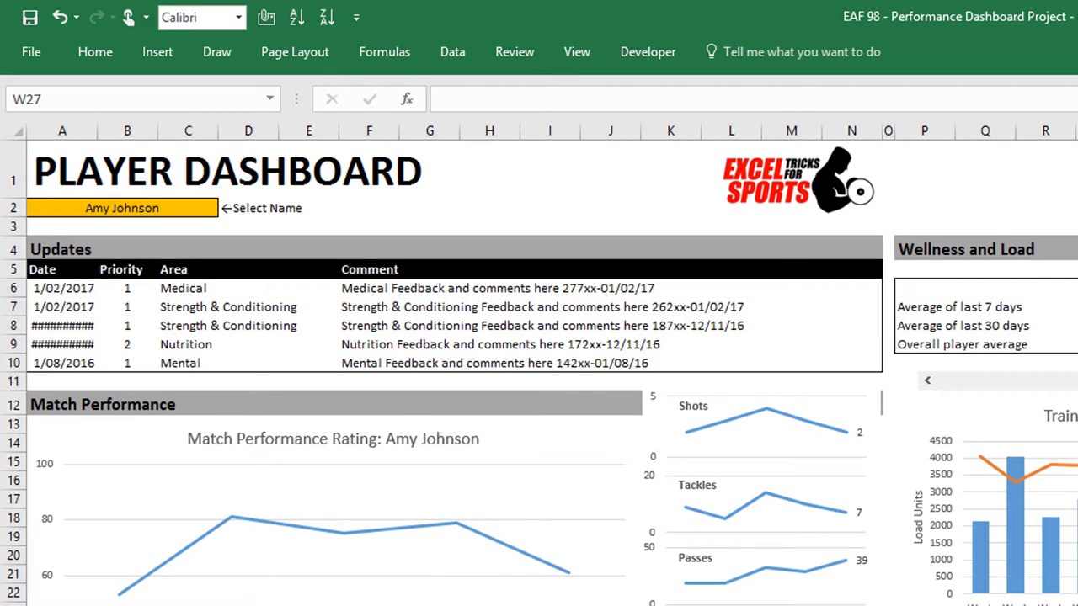
# - Move from the Dashboard tab to the Workings sheet holding the Updates calculations
pyautogui.hotkey('ctrl', 'pagedown')
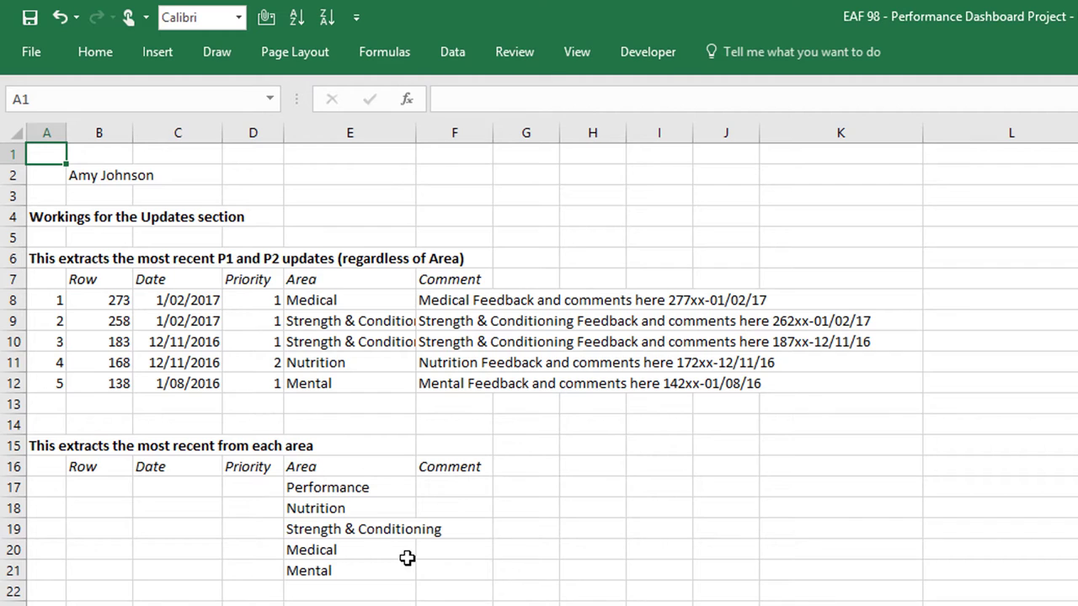
# - Copy B8's AGGREGATE row-lookup formula into cell B17
pyautogui.click(82, 276)
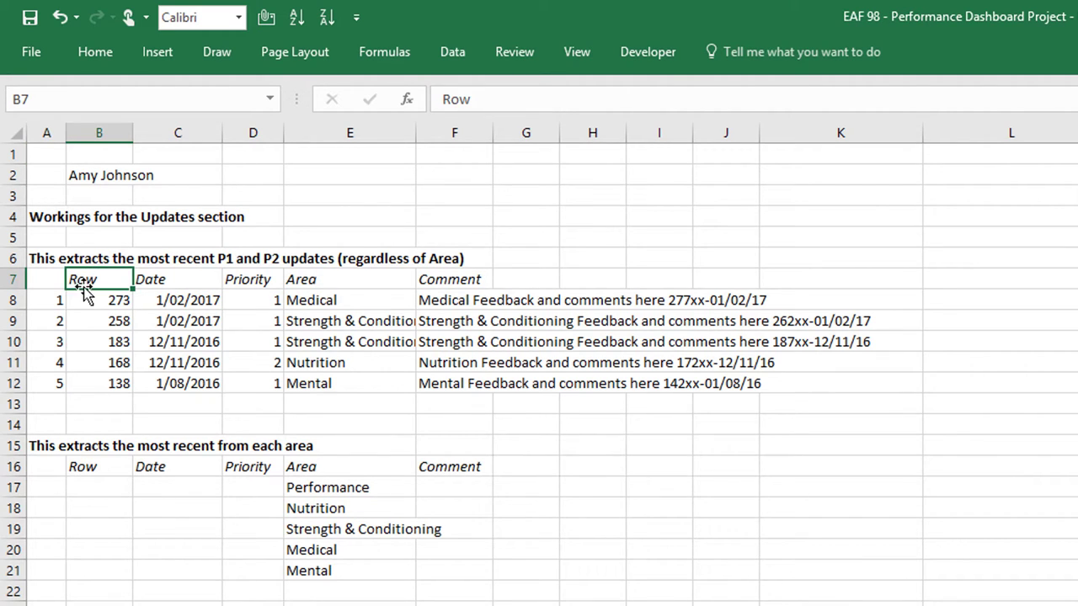
pyautogui.click(81, 296)
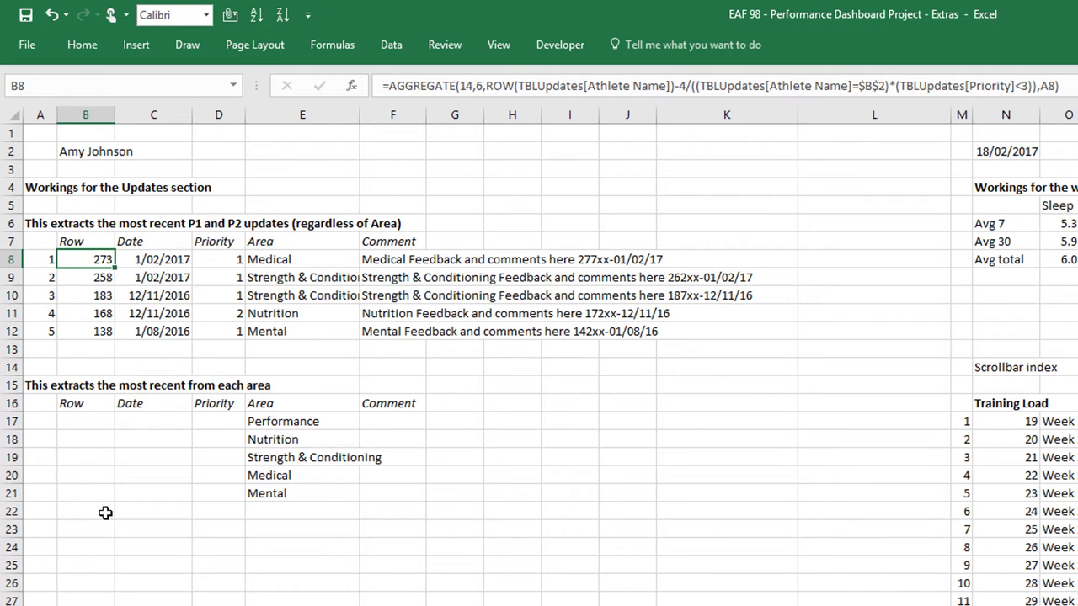
pyautogui.hotkey('ctrl', 'F1')
pyautogui.press('F2')
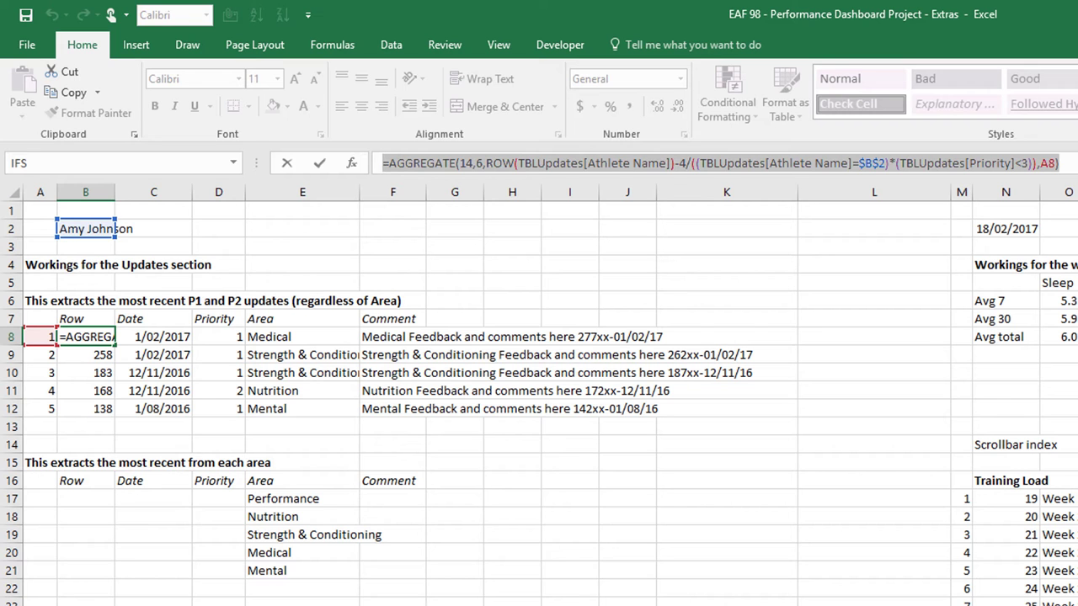
pyautogui.press('End')
pyautogui.hotkey('ctrl', 'Return')
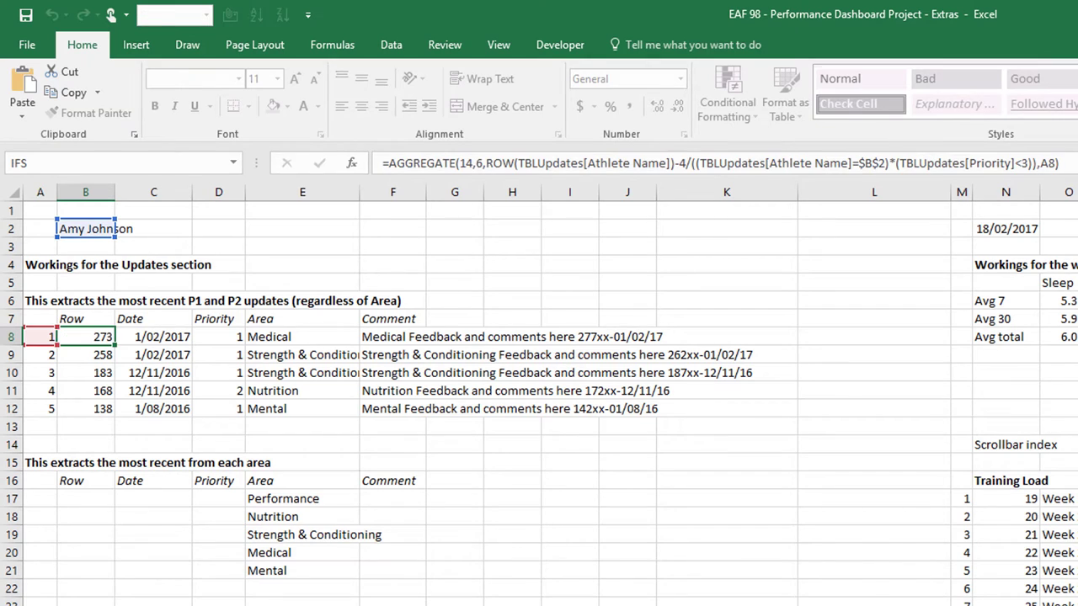
pyautogui.click(71, 503)
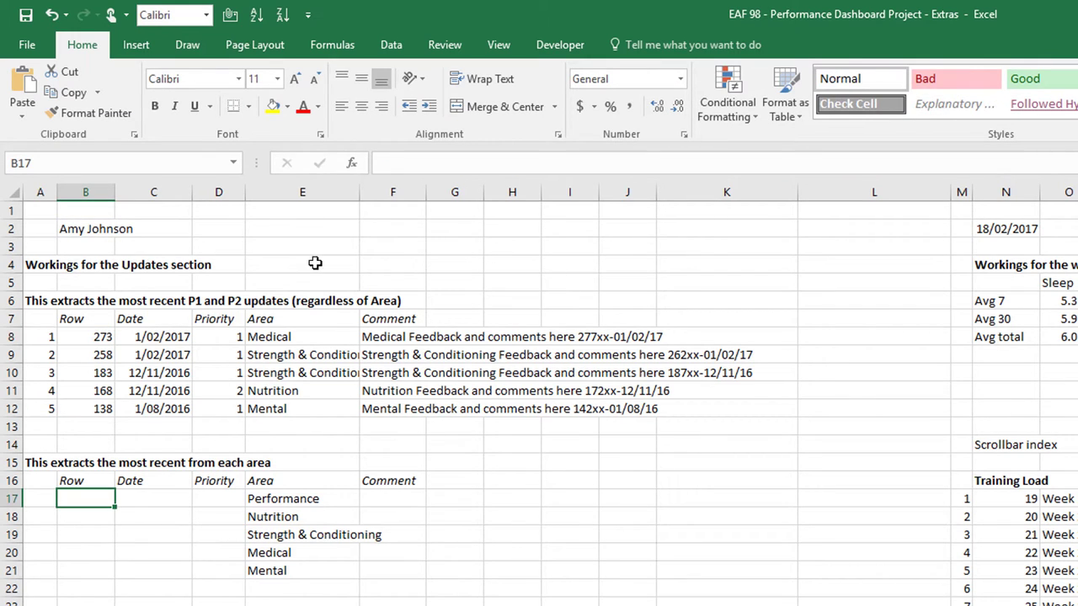
pyautogui.click(390, 163)
pyautogui.write('=AGGREGATE(14,6,ROW(TBLUpdates[Athlete Name])-4/((TBLUpdates[Athlete Name]=$B$2)*(TBLUpdates[Priority]<3)),A8)')
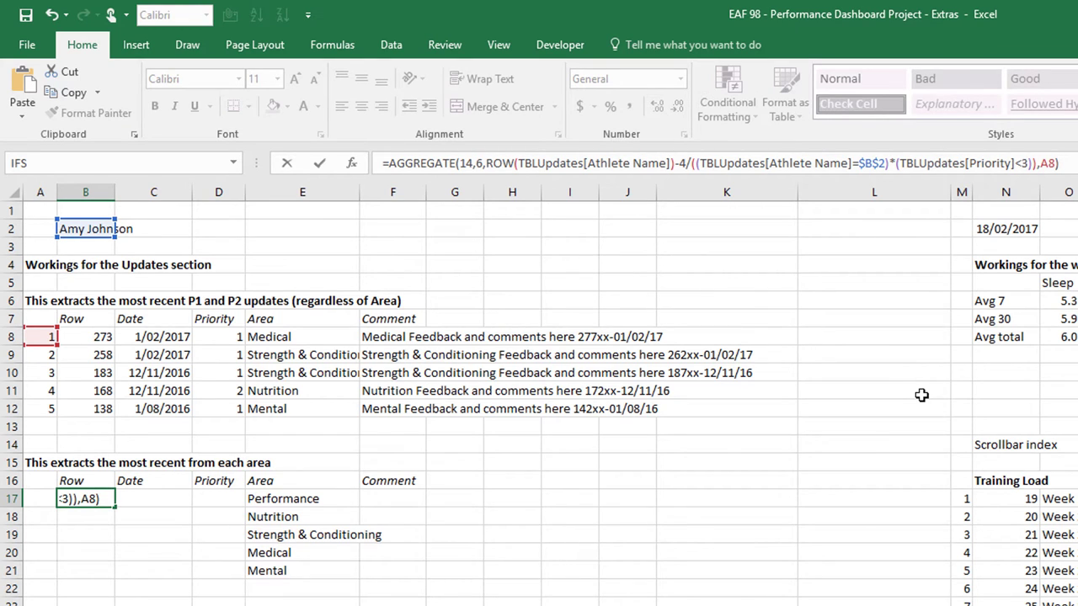
# - Change B17's criteria to TBLUpdates[Focus]=E17 and replace A8 with 1, returning row 228
pyautogui.click(464, 162)
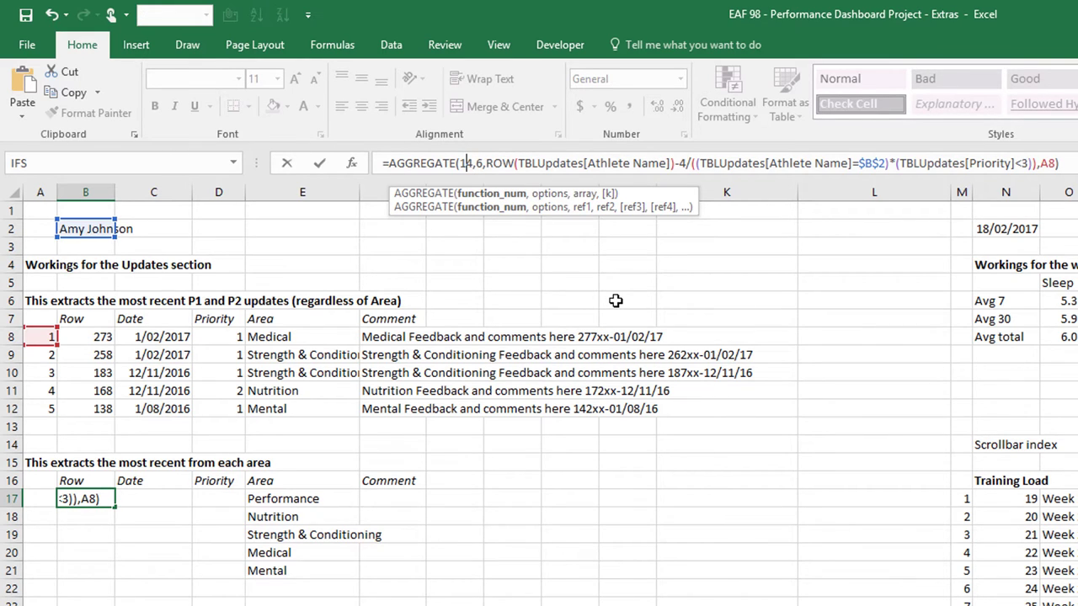
pyautogui.press('Right')
pyautogui.press('Right')
pyautogui.press('Right')
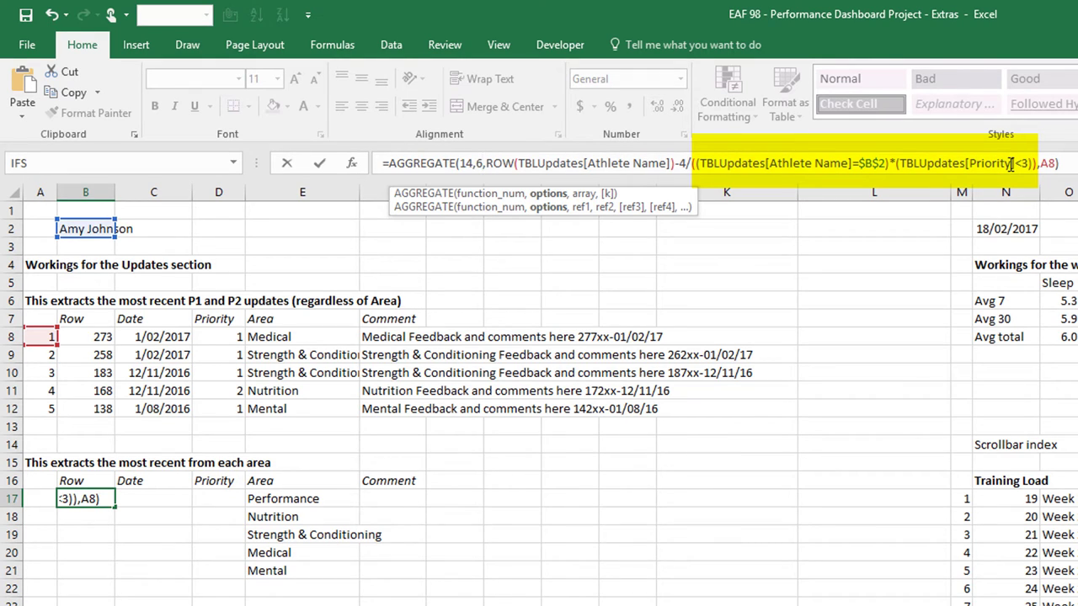
pyautogui.moveTo(1010, 164); pyautogui.dragTo(969, 164)
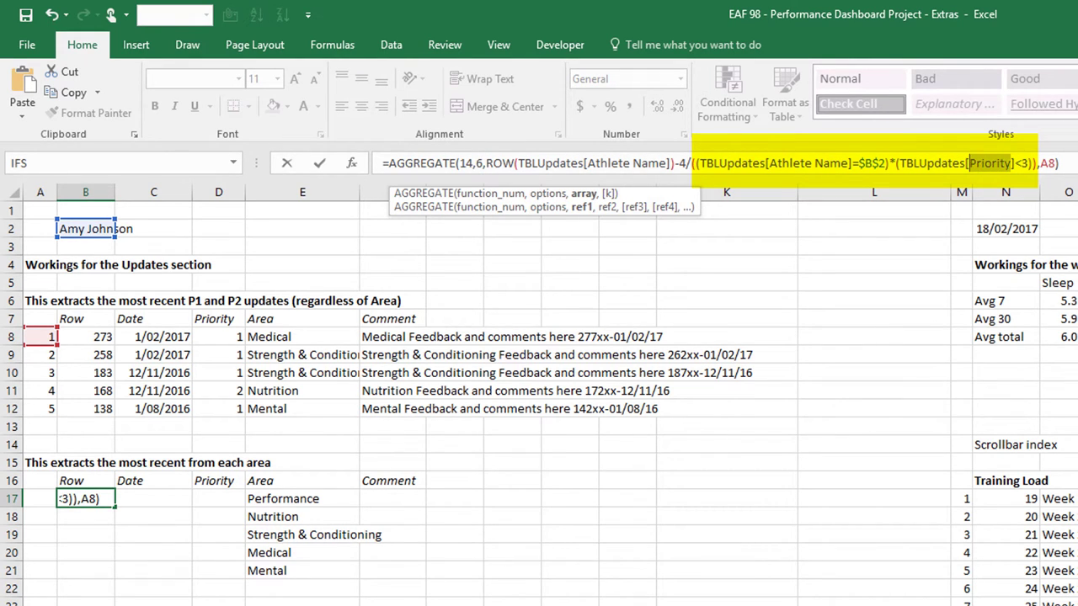
pyautogui.press('BackSpace')
pyautogui.doubleClick(1003, 255)
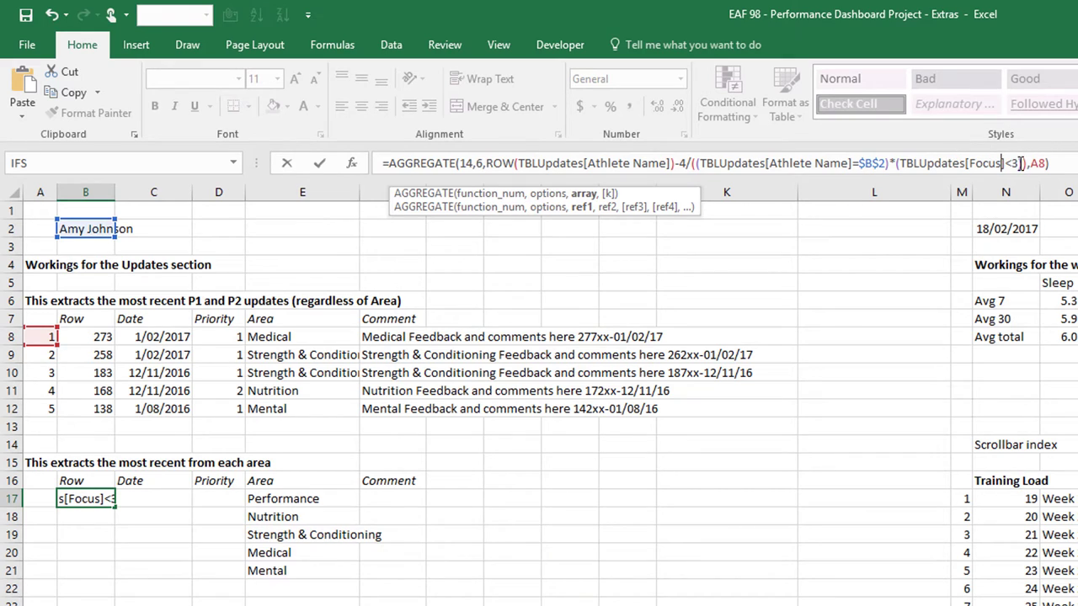
pyautogui.press('BackSpace')
pyautogui.press('BackSpace')
pyautogui.write('=')
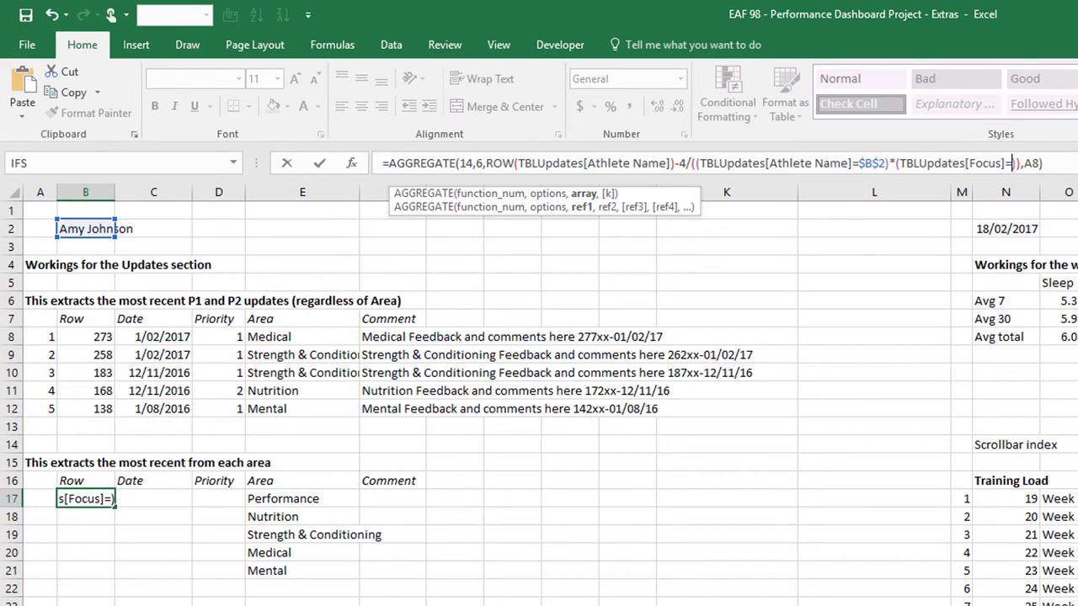
pyautogui.click(293, 503)
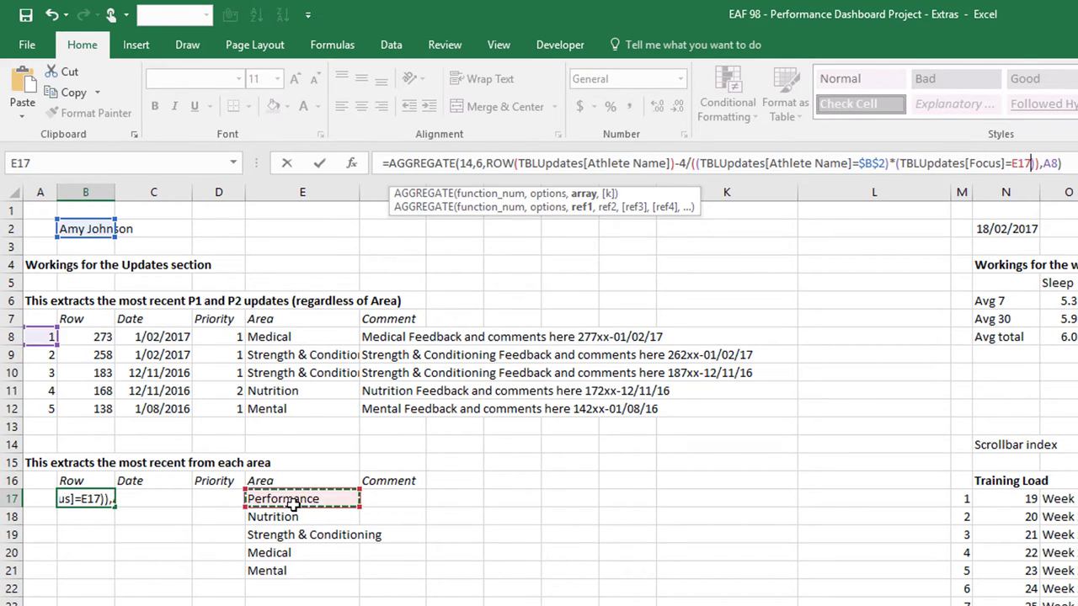
pyautogui.click(1058, 163)
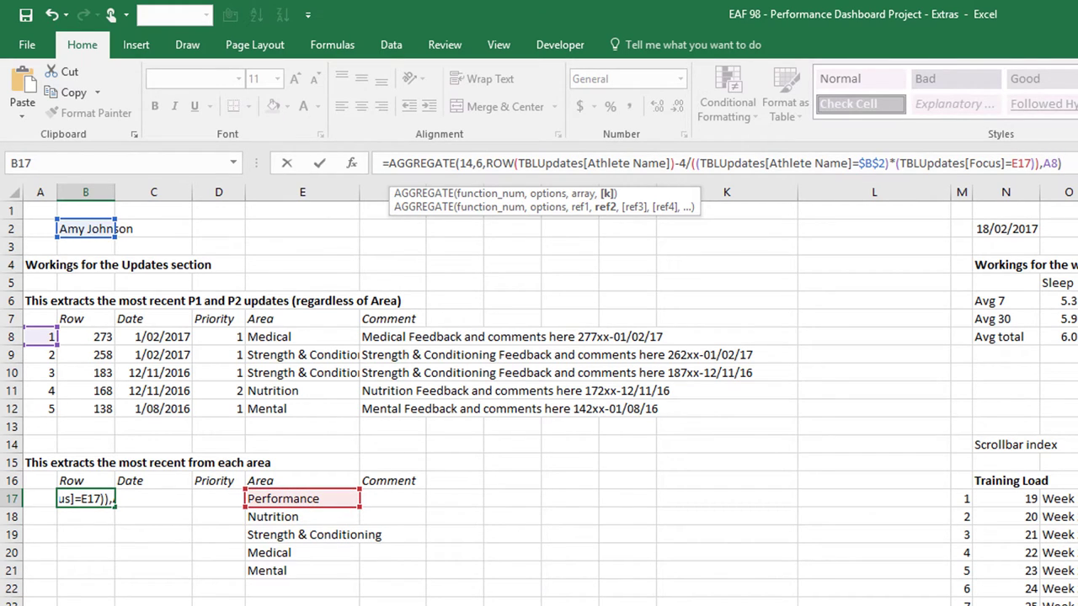
pyautogui.press('BackSpace')
pyautogui.press('BackSpace')
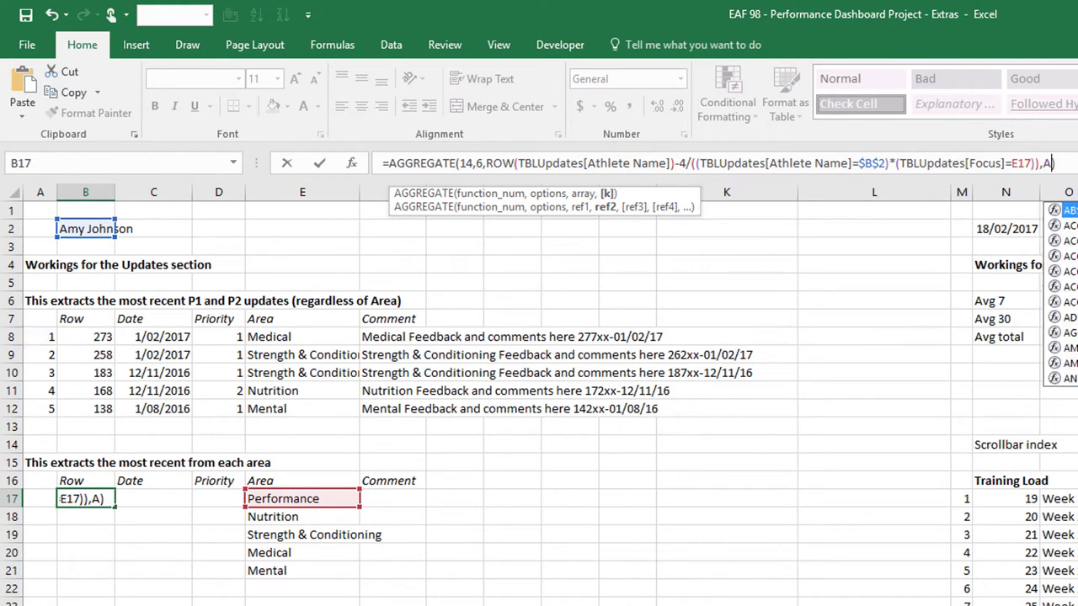
pyautogui.write('1')
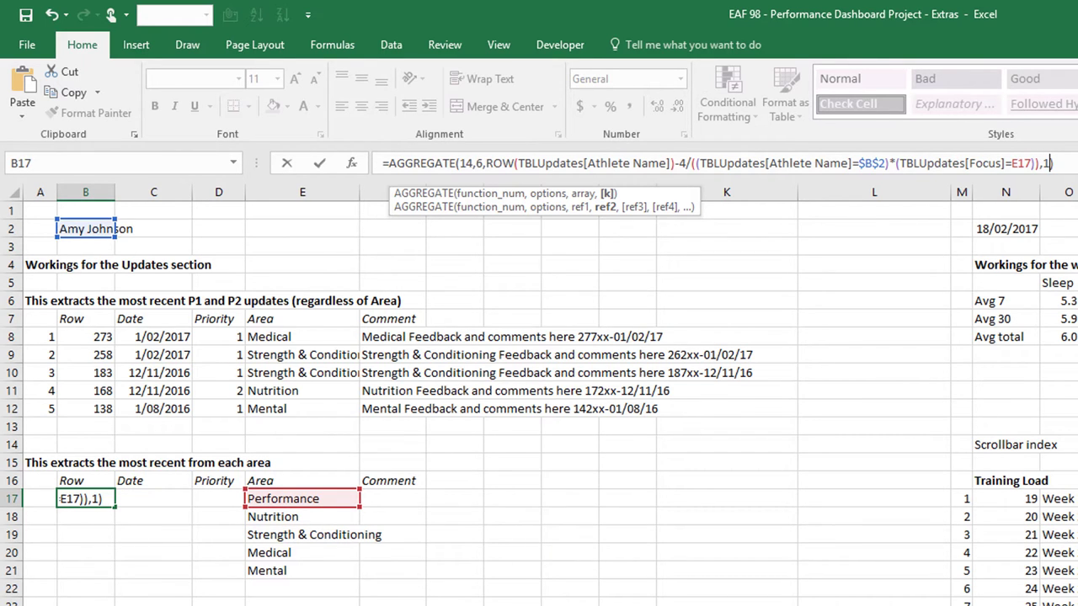
pyautogui.press('Return')
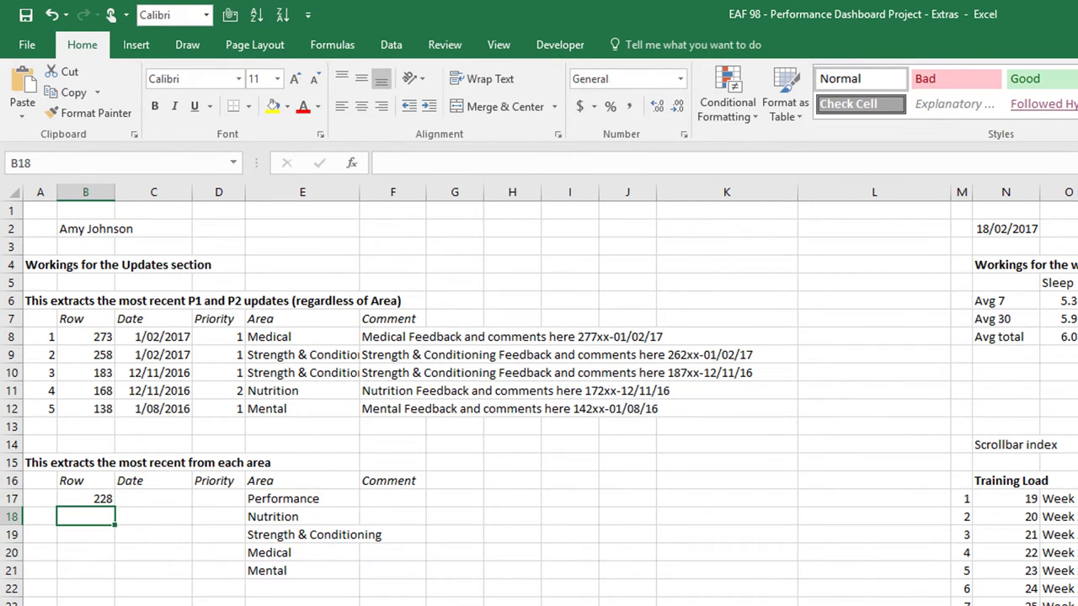
# - Fill B17 down to B21 and build date-formatted INDEX lookups in C17:C21 from C8's formula
pyautogui.click(108, 498)
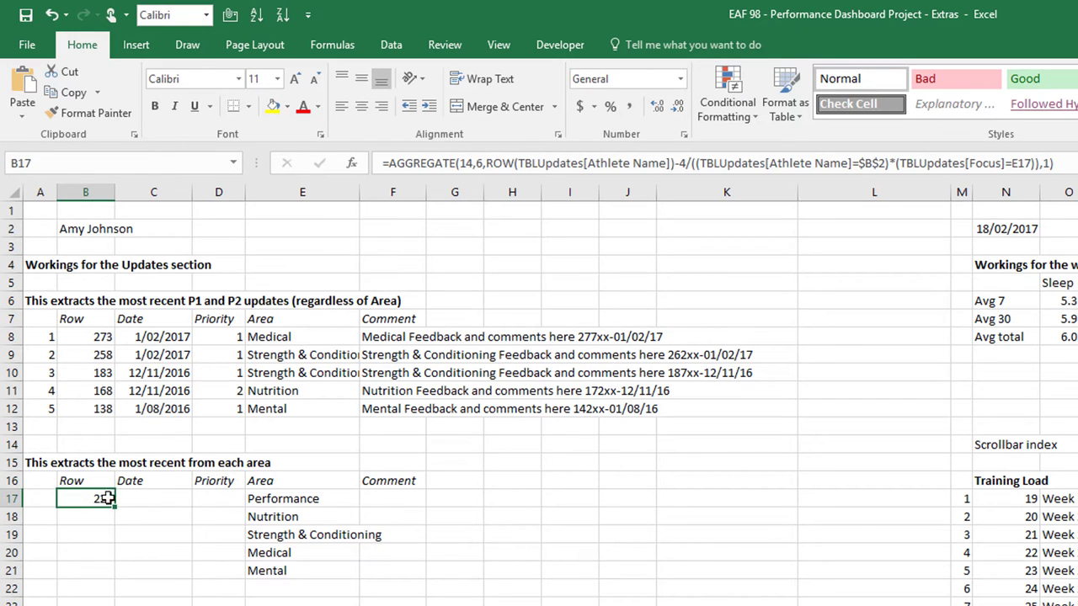
pyautogui.moveTo(110, 506); pyautogui.dragTo(106, 575)
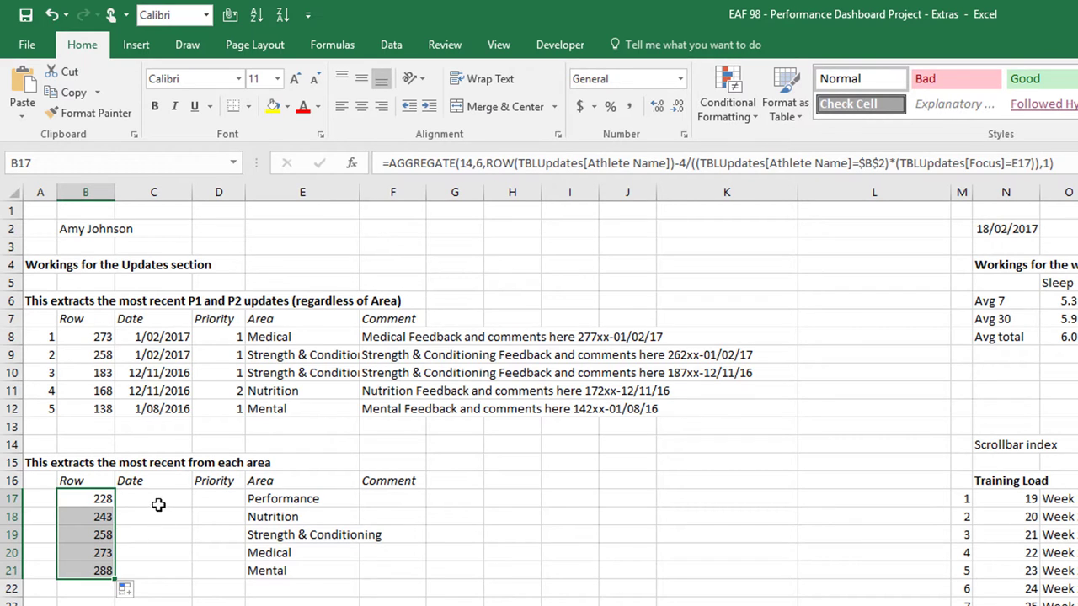
pyautogui.click(141, 333)
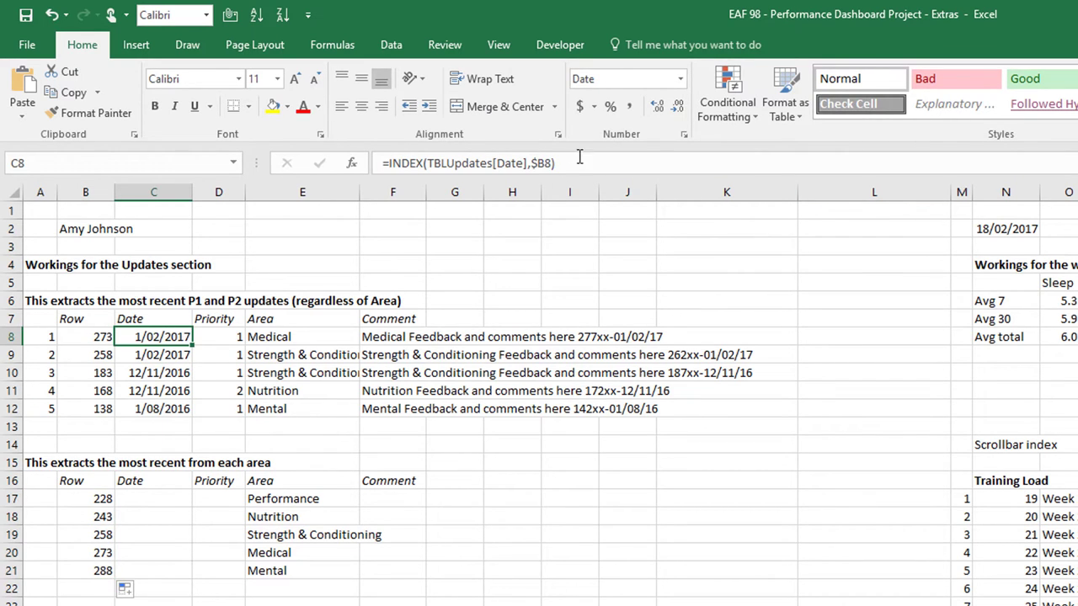
pyautogui.moveTo(556, 163); pyautogui.dragTo(381, 161)
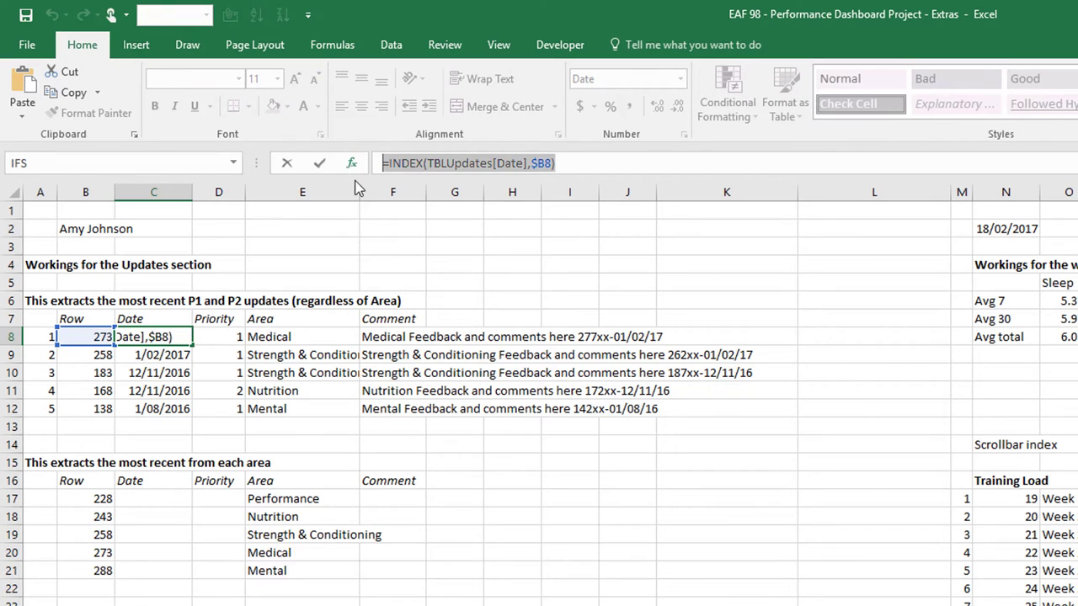
pyautogui.press('Escape')
pyautogui.click(173, 498)
pyautogui.click(430, 163)
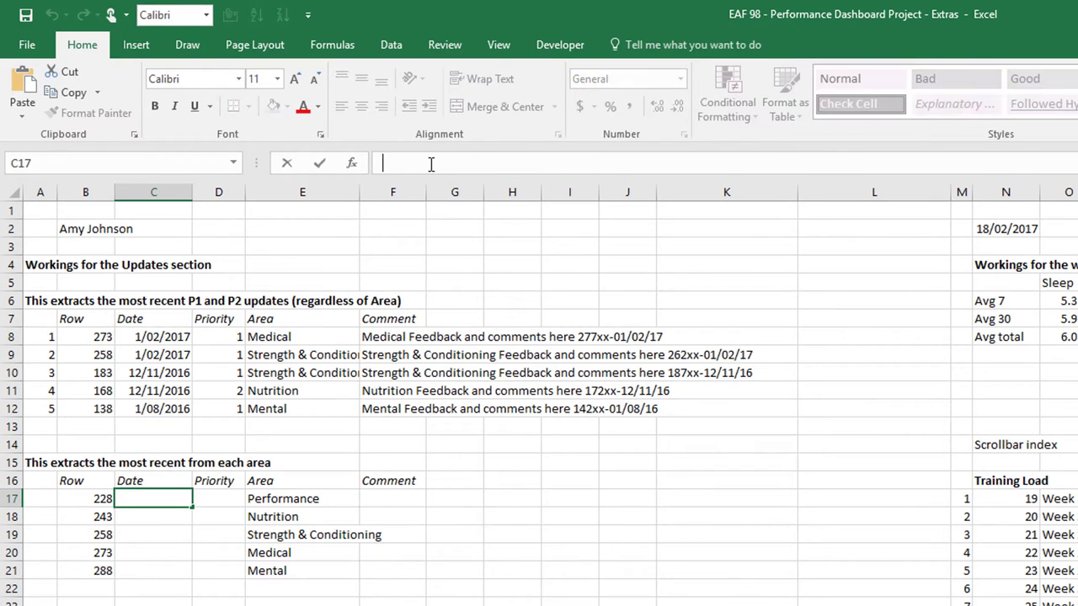
pyautogui.hotkey('ctrl', 'v')
pyautogui.moveTo(78, 329); pyautogui.dragTo(78, 501)
pyautogui.press('Return')
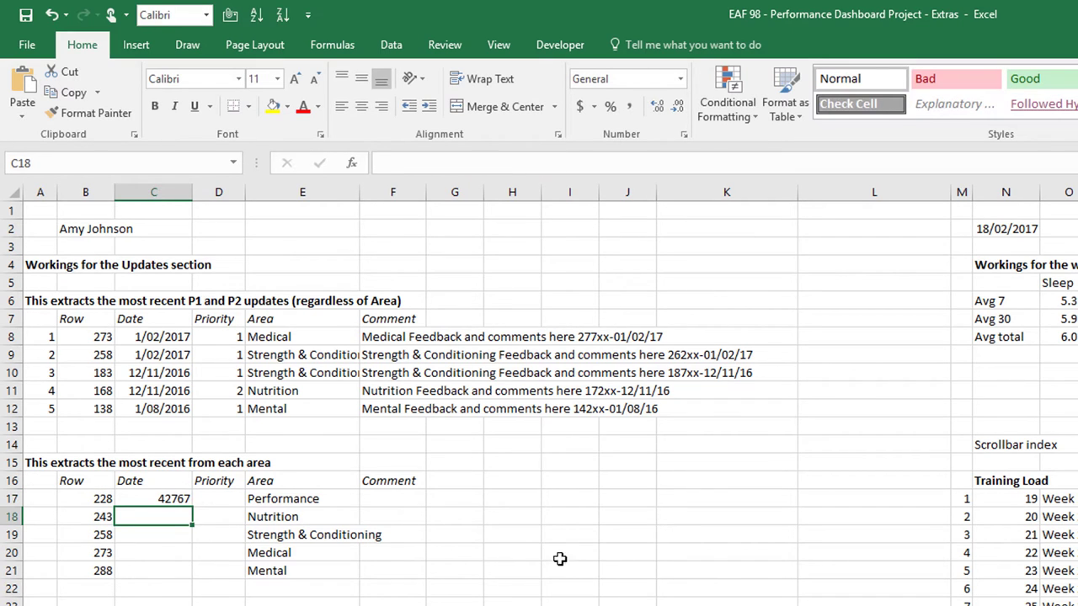
pyautogui.click(145, 337)
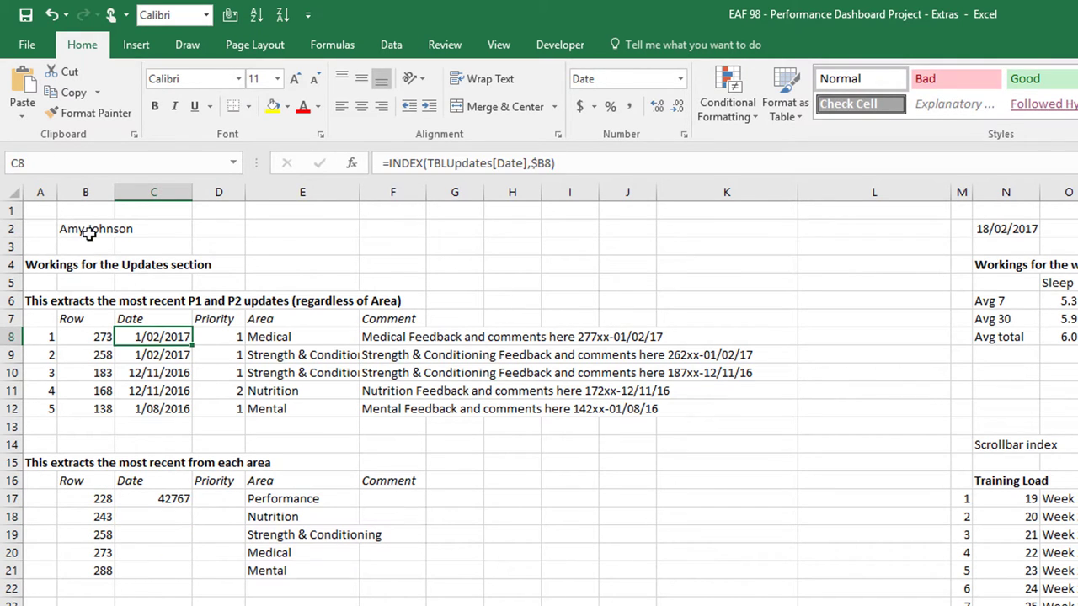
pyautogui.click(69, 124)
pyautogui.click(165, 500)
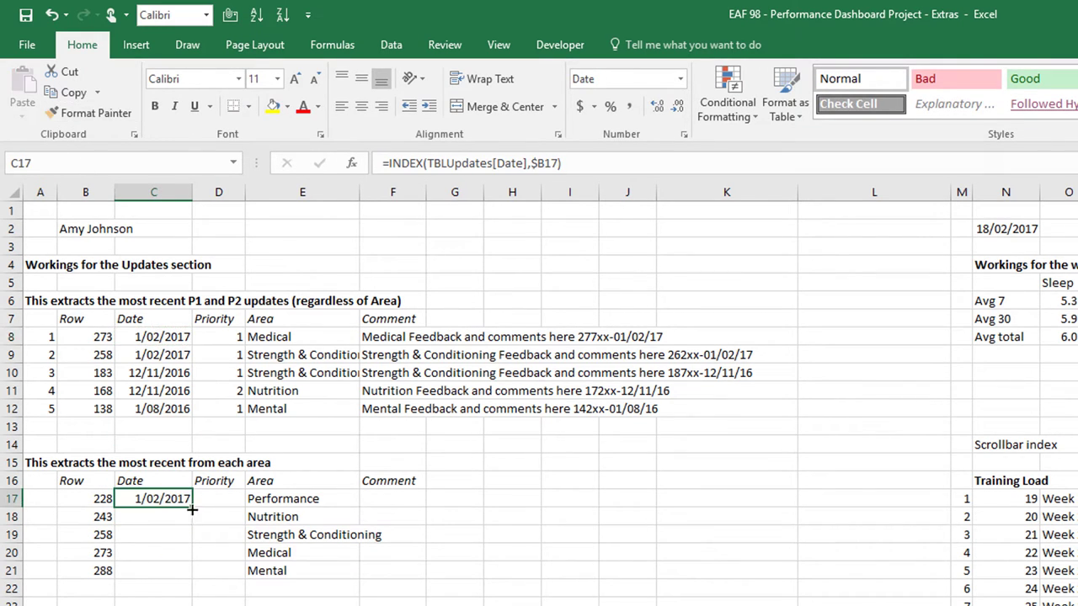
pyautogui.doubleClick(194, 506)
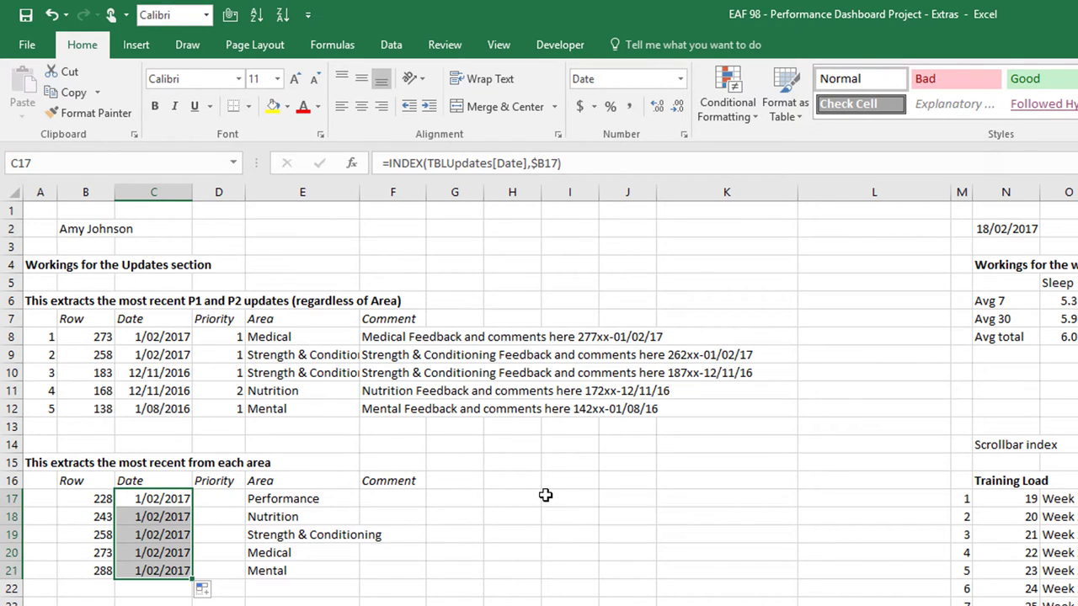
# - Switch D17's lookup to the Priority column, format as a whole number, and fill to D21
pyautogui.click(154, 498)
pyautogui.moveTo(193, 507); pyautogui.dragTo(242, 503)
pyautogui.click(221, 498)
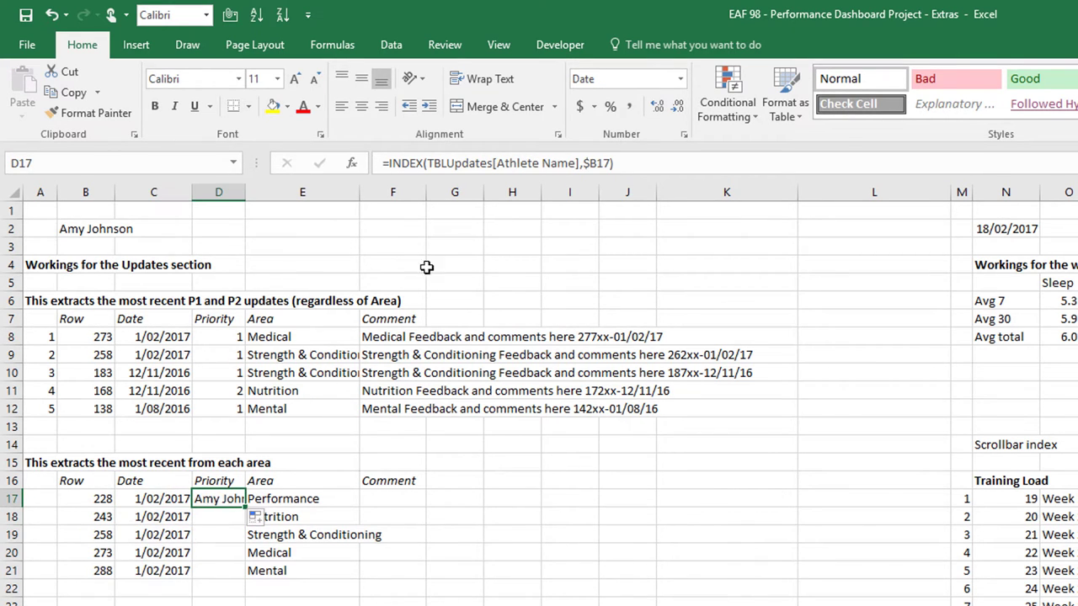
pyautogui.moveTo(570, 164); pyautogui.dragTo(497, 163)
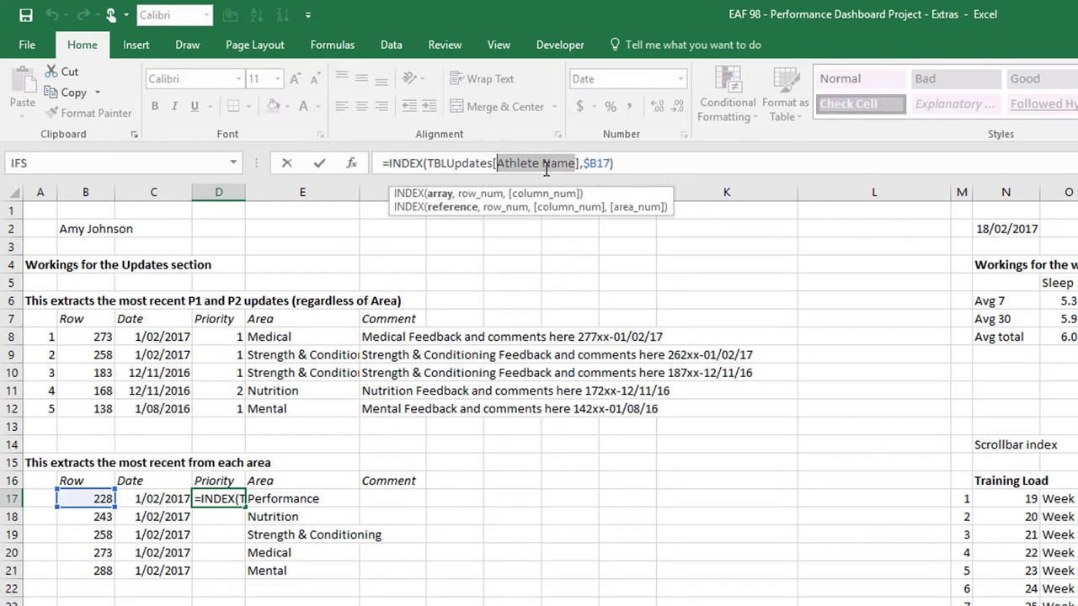
pyautogui.write('pri')
pyautogui.press('Tab')
pyautogui.press('Return')
pyautogui.click(197, 498)
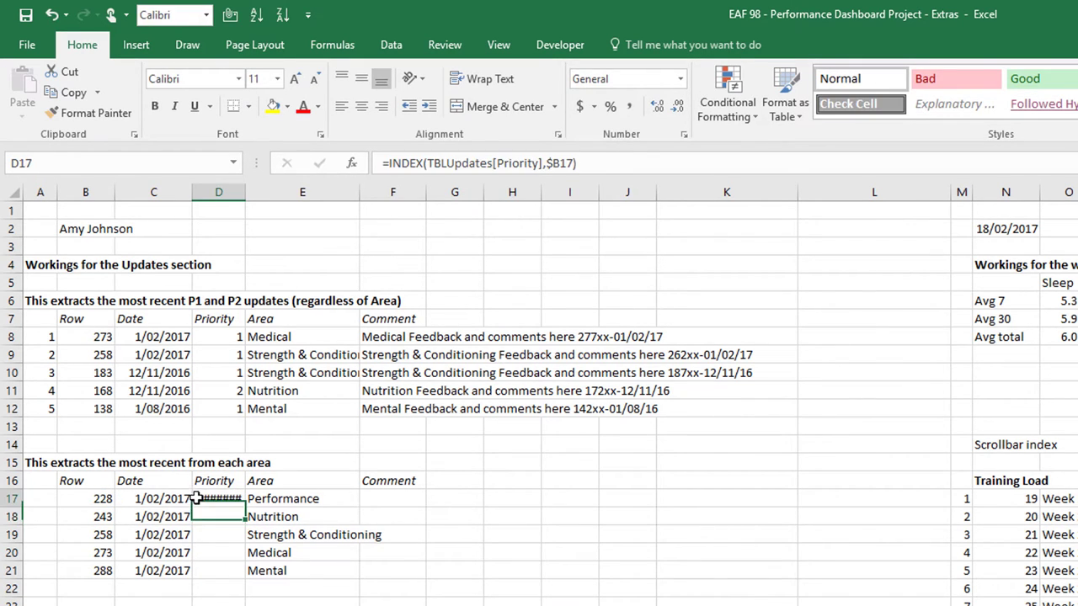
pyautogui.click(680, 79)
pyautogui.click(644, 146)
pyautogui.click(677, 106)
pyautogui.click(677, 106)
pyautogui.doubleClick(245, 508)
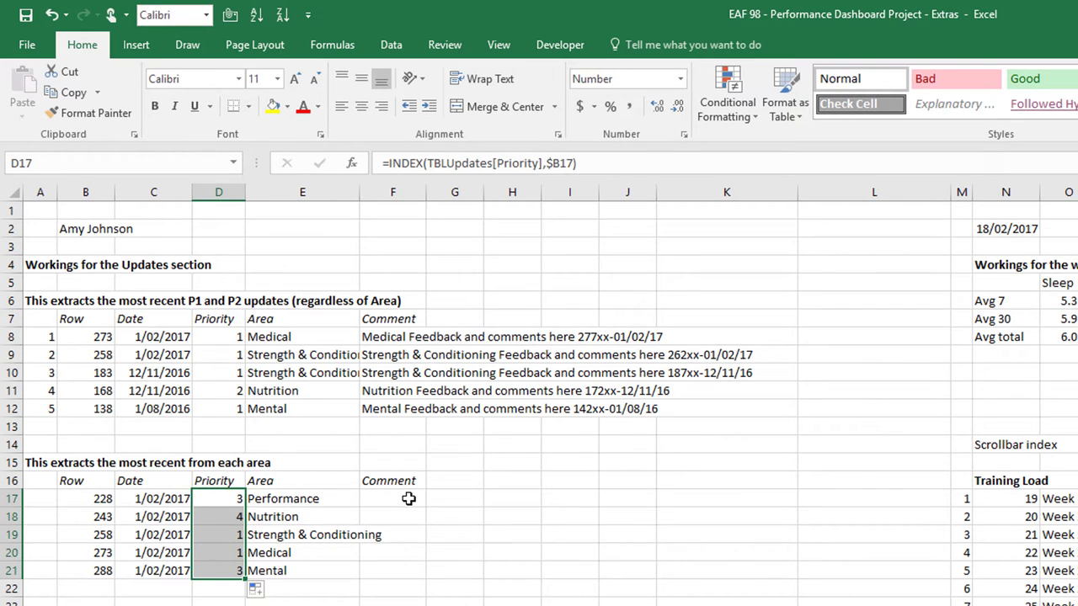
# - Copy F8's INDEX comment formula into F17, point its row at $B17, and fill to F21
pyautogui.doubleClick(392, 337)
pyautogui.press('Escape')
pyautogui.hotkey('ctrl', 'c')
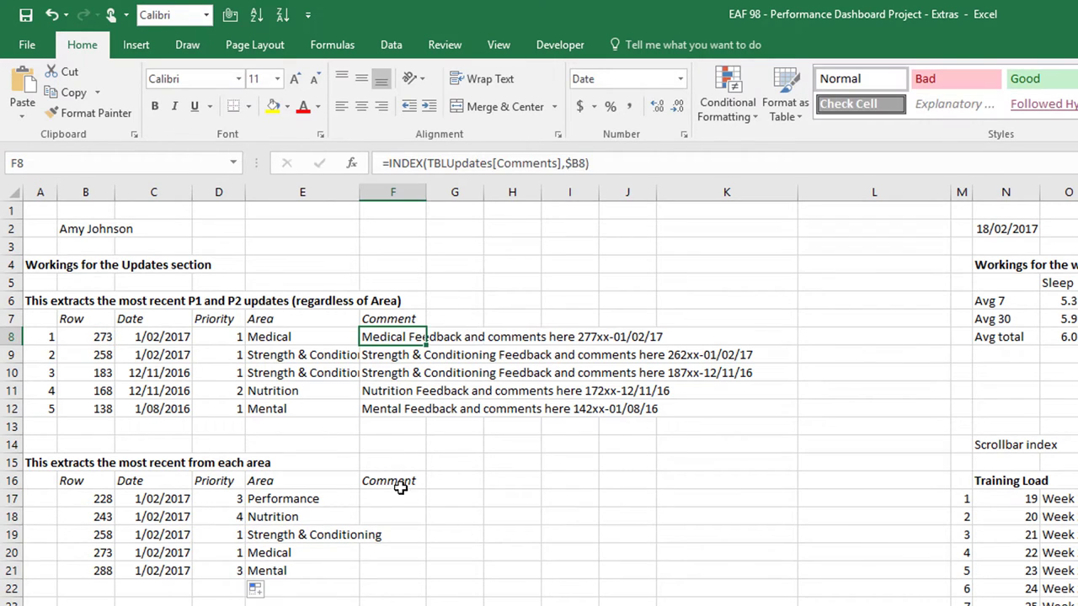
pyautogui.click(392, 498)
pyautogui.click(410, 161)
pyautogui.hotkey('ctrl', 'v')
pyautogui.press('Return')
pyautogui.click(410, 503)
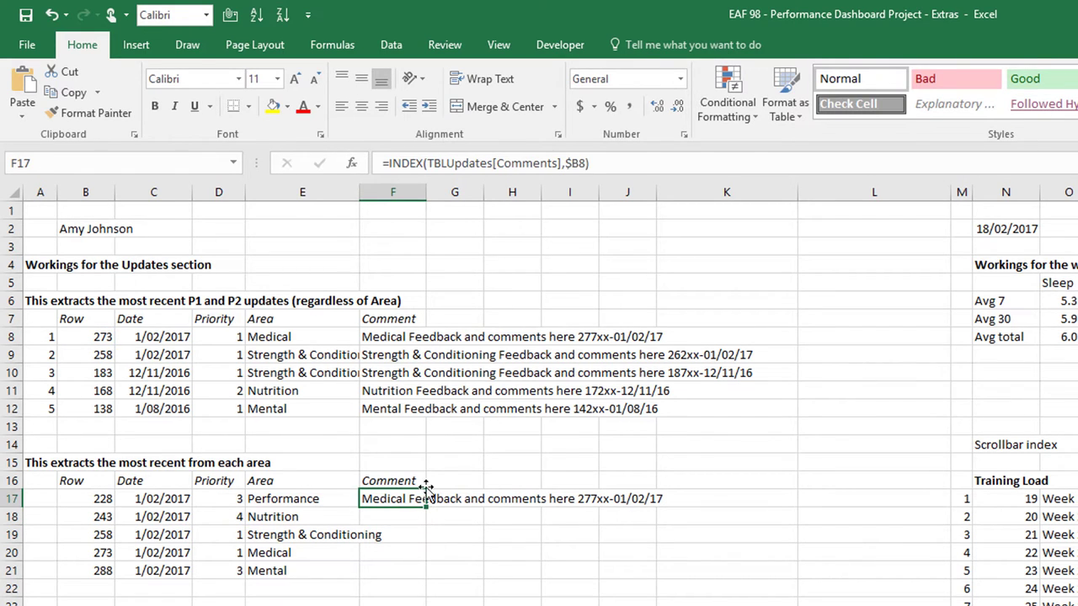
pyautogui.click(606, 163)
pyautogui.moveTo(102, 346); pyautogui.dragTo(80, 505)
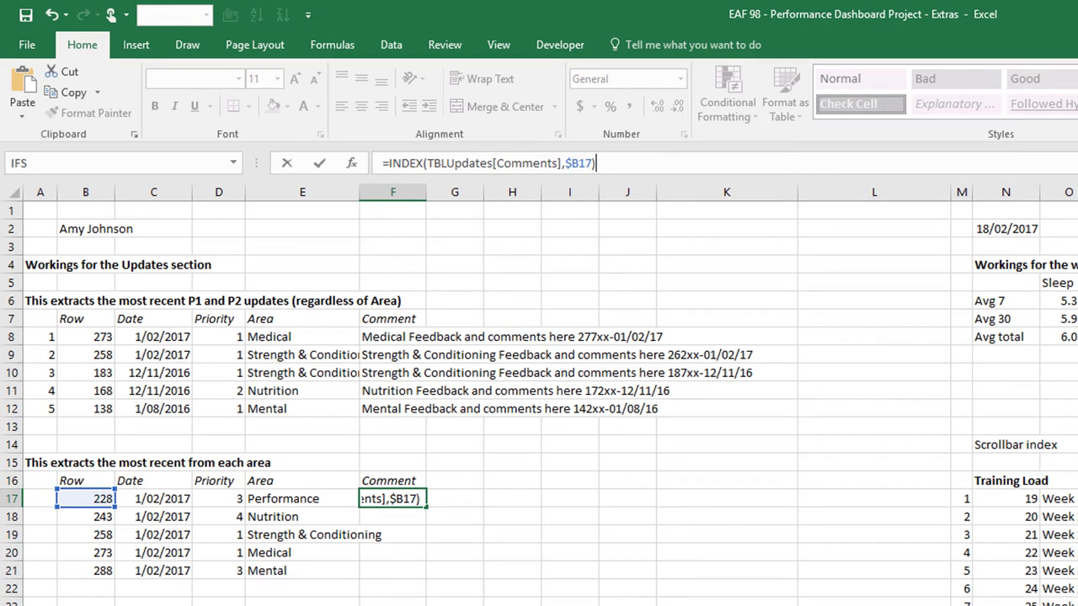
pyautogui.press('Return')
pyautogui.click(377, 495)
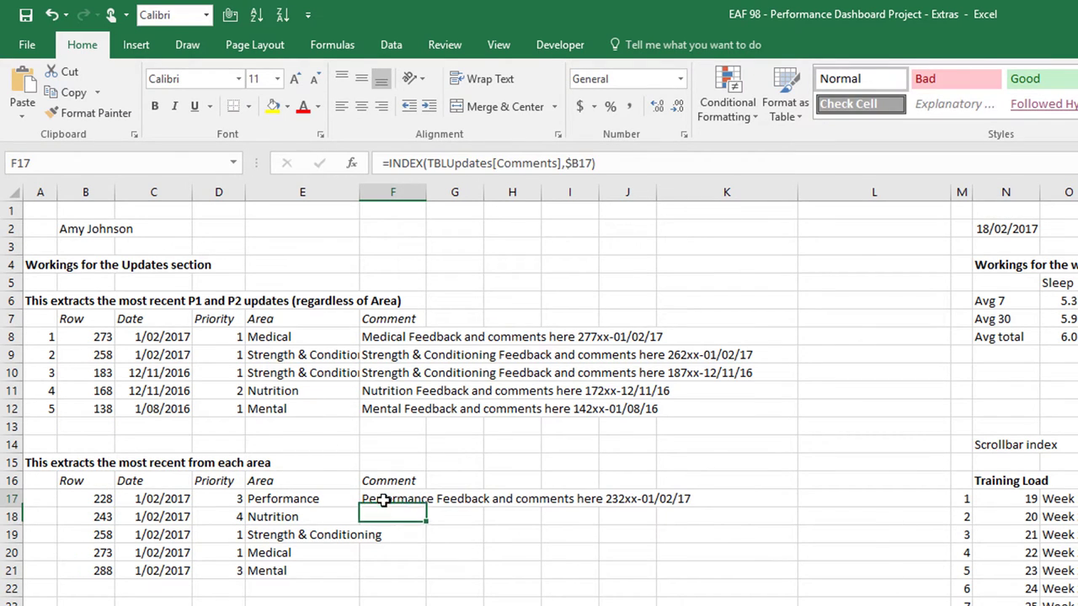
pyautogui.moveTo(428, 506); pyautogui.dragTo(425, 577)
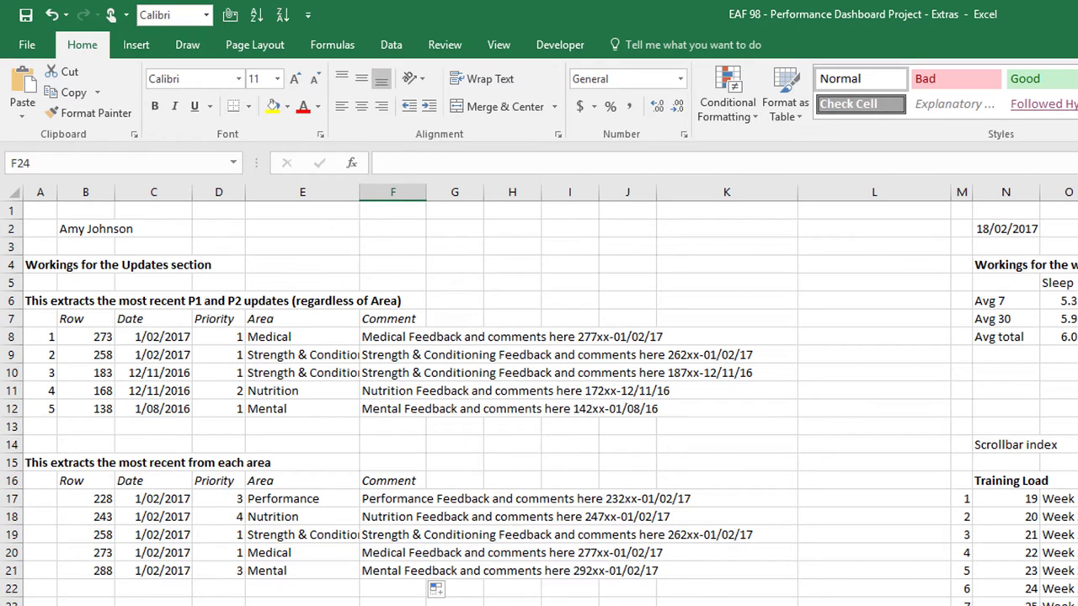
# - Add *(TBLUpdates[Priority]<3) to B17's AGGREGATE criteria and fill it down to B21
pyautogui.click(93, 502)
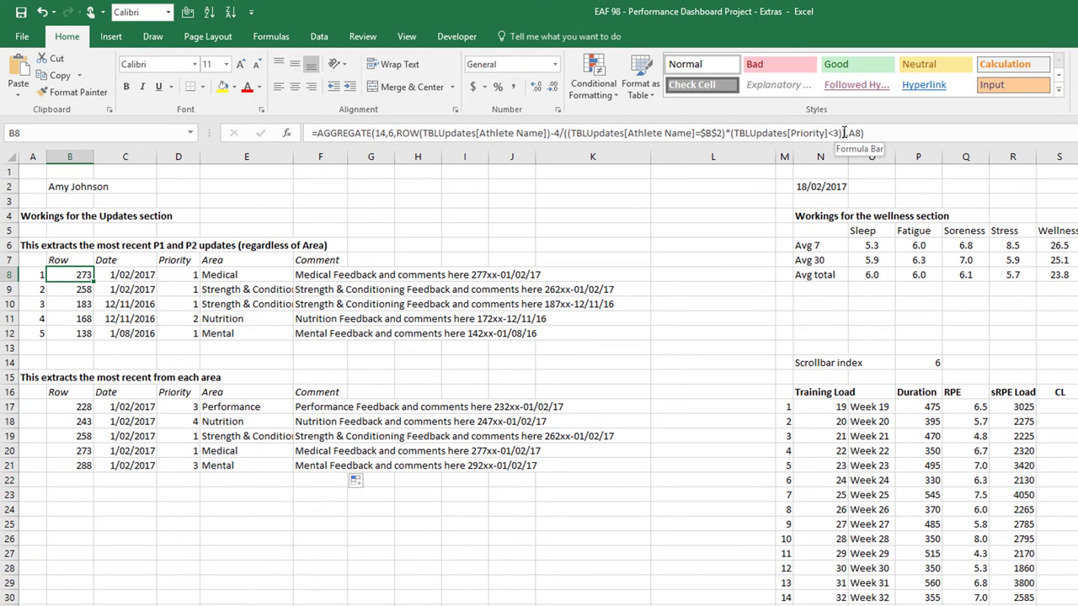
pyautogui.moveTo(842, 133); pyautogui.dragTo(725, 133)
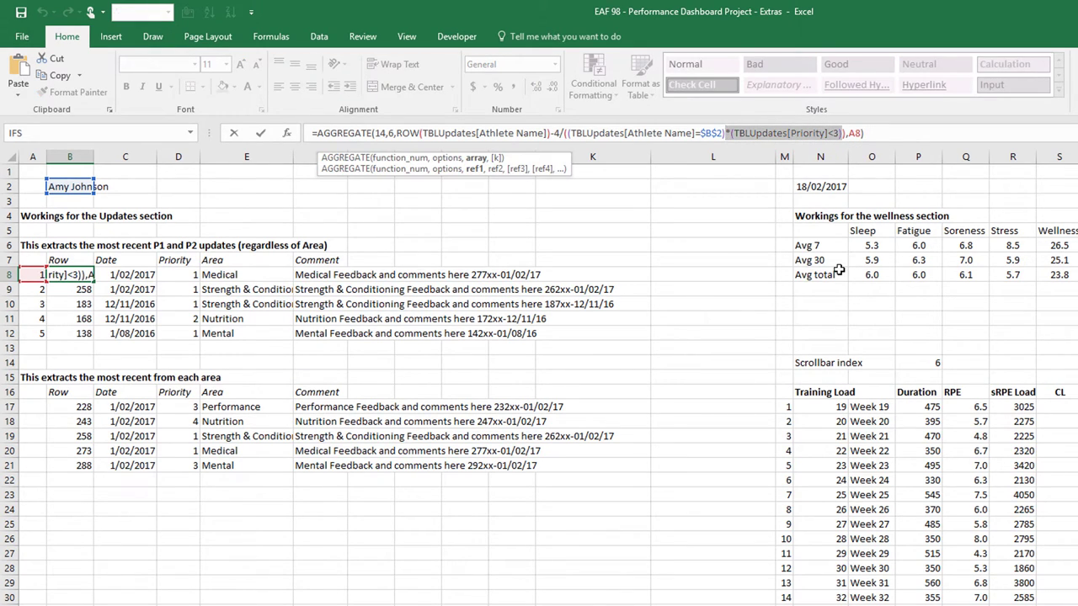
pyautogui.press('Escape')
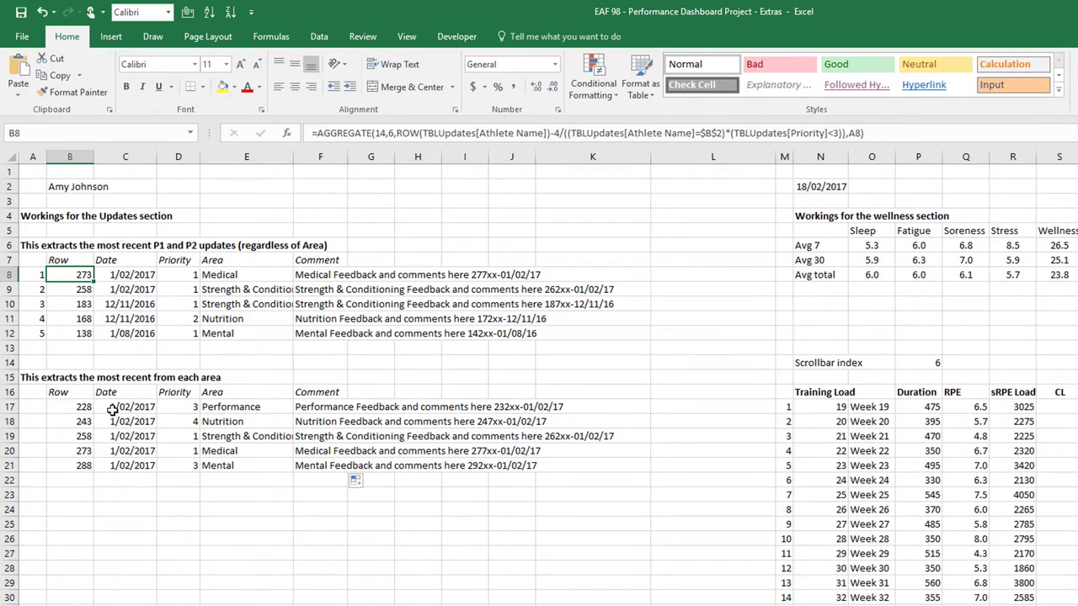
pyautogui.click(82, 408)
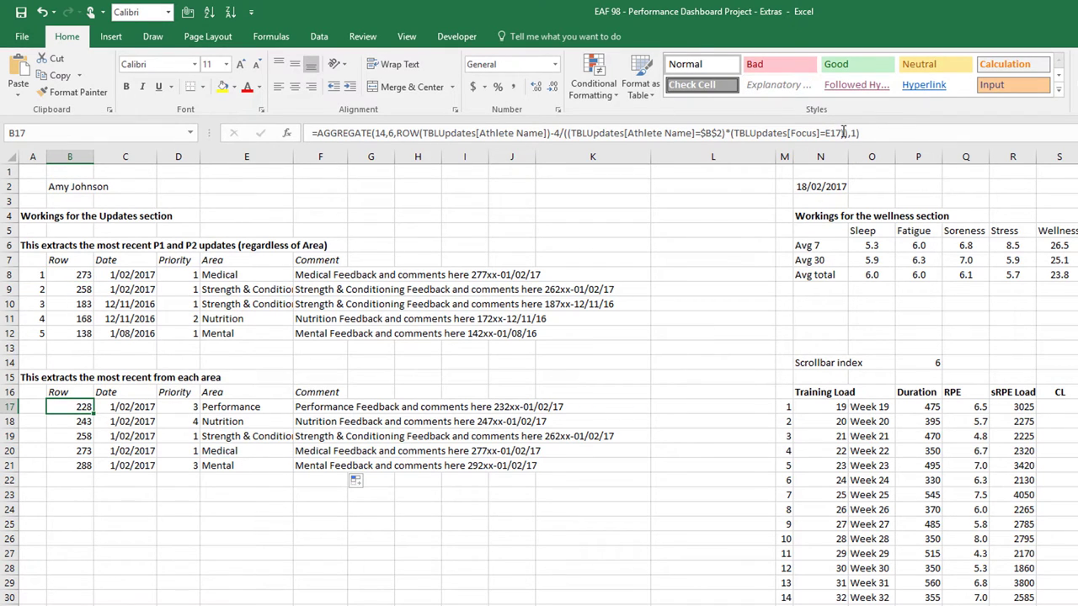
pyautogui.click(845, 133)
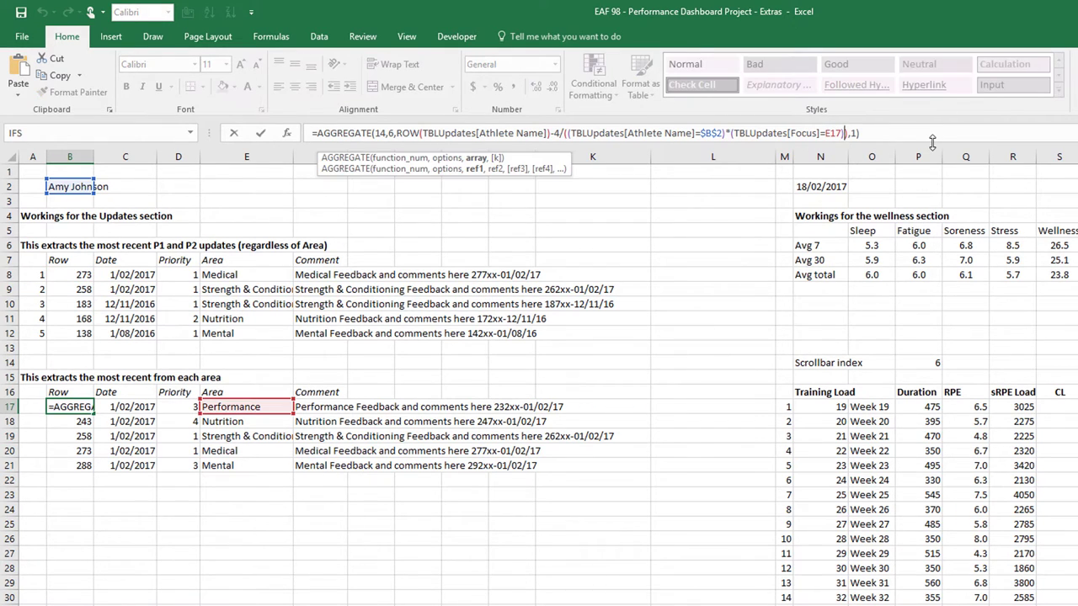
pyautogui.write('*(TBLUpdates[Priority]<3)')
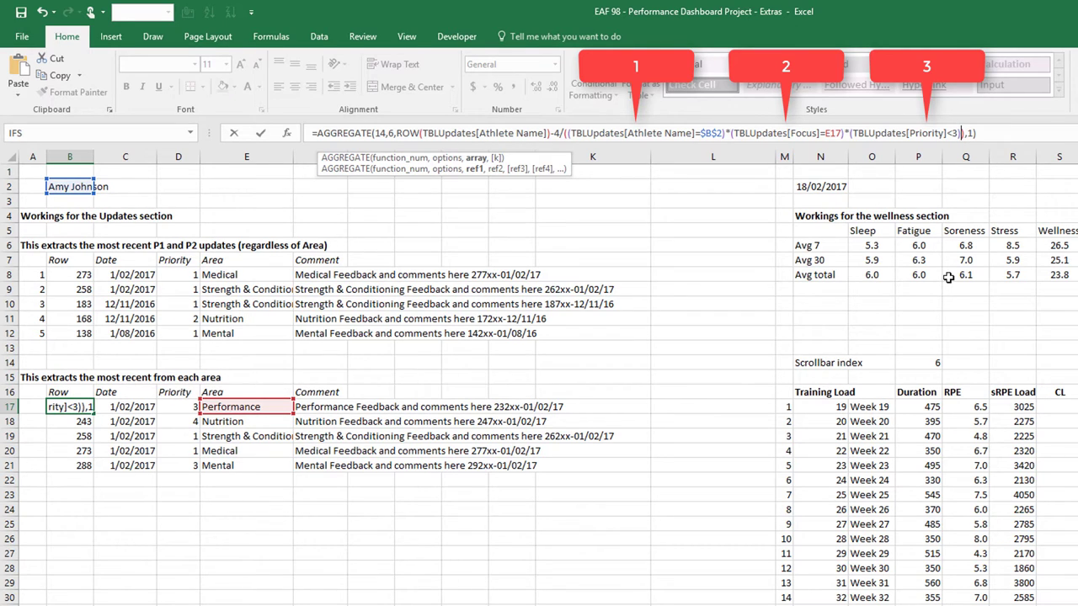
pyautogui.press('Return')
pyautogui.press('Up')
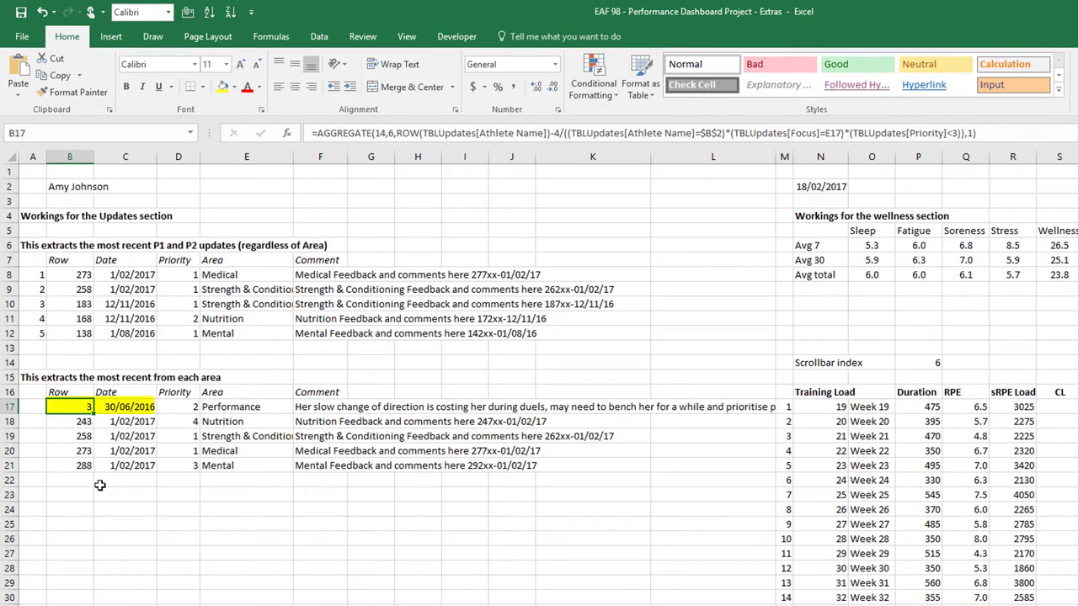
pyautogui.doubleClick(95, 411)
pyautogui.click(71, 508)
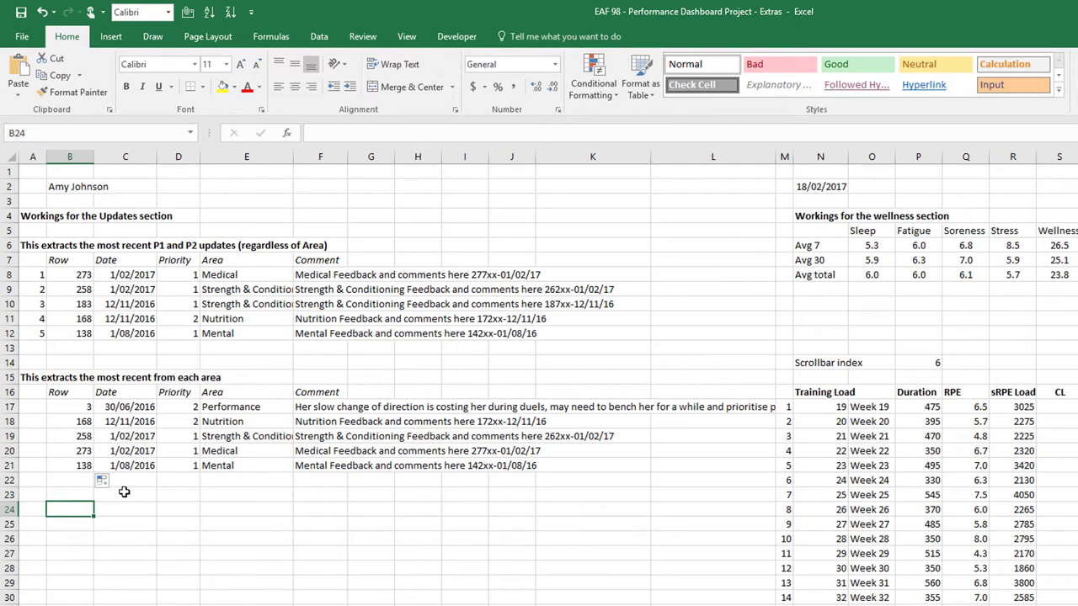
# - Change B17's priority limit from <3 to <4 and fill it down to B21
pyautogui.click(71, 412)
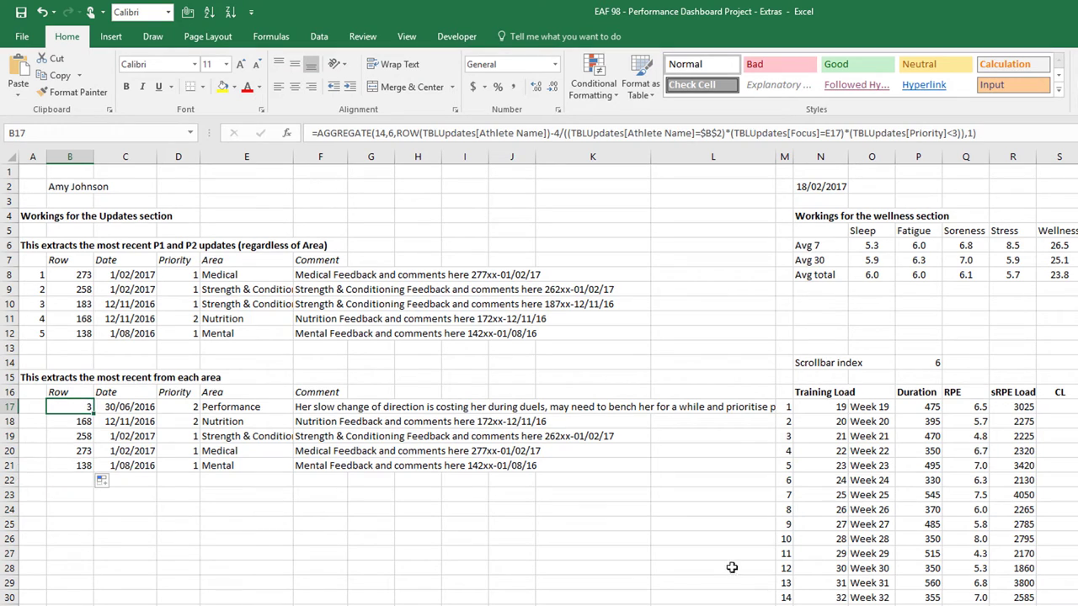
pyautogui.click(958, 133)
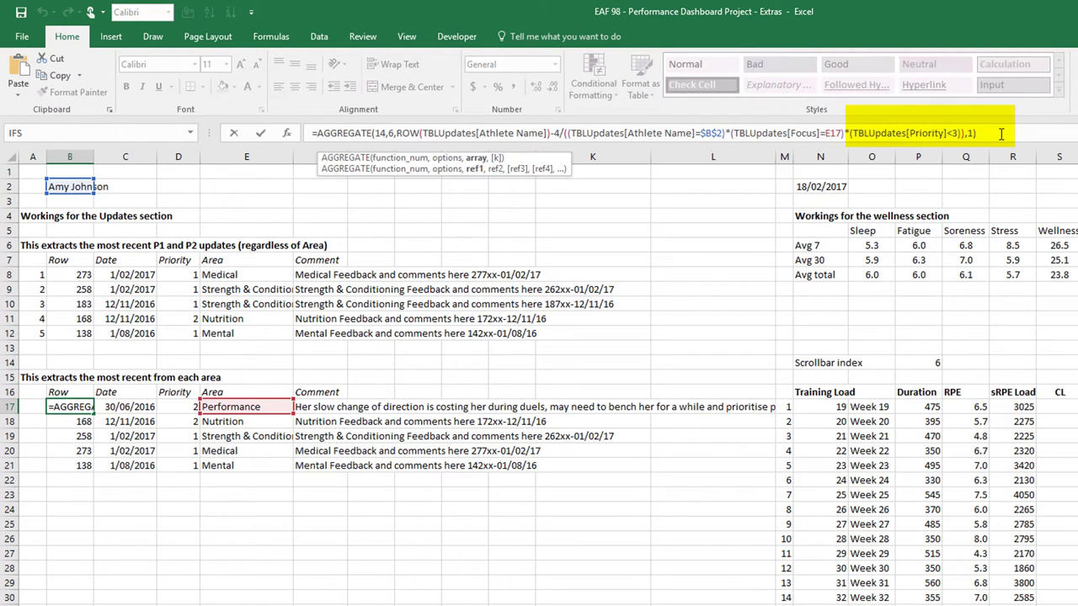
pyautogui.press('BackSpace')
pyautogui.write('4')
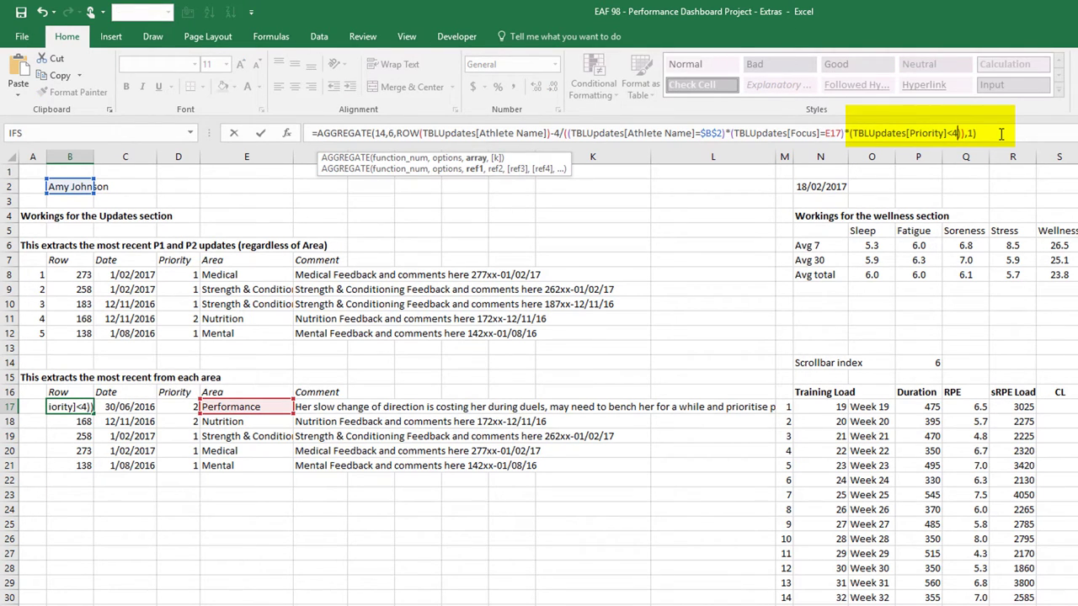
pyautogui.press('Return')
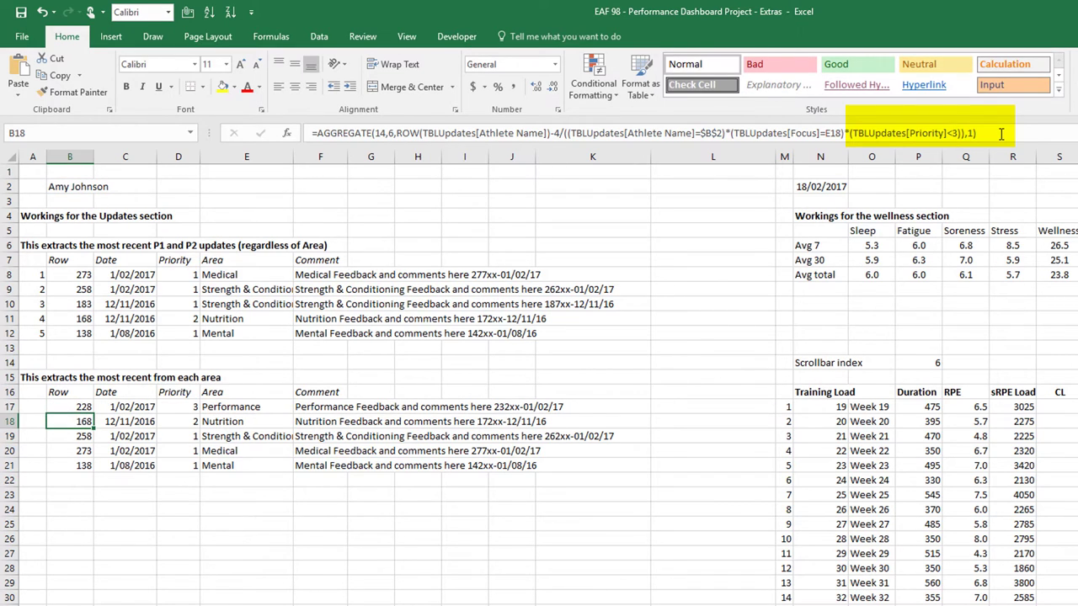
pyautogui.click(88, 408)
pyautogui.doubleClick(93, 413)
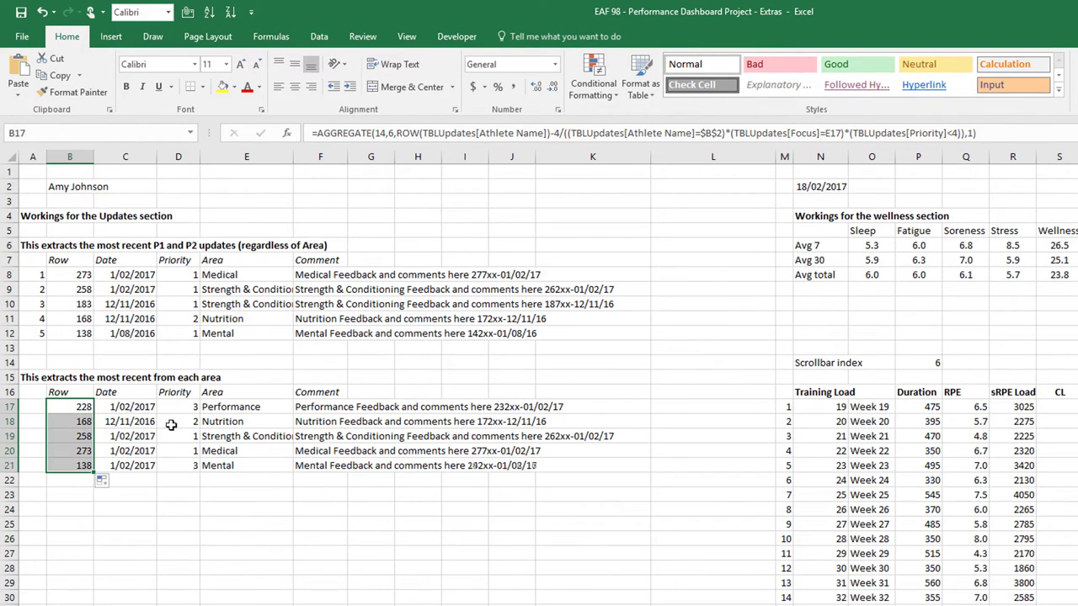
pyautogui.click(70, 494)
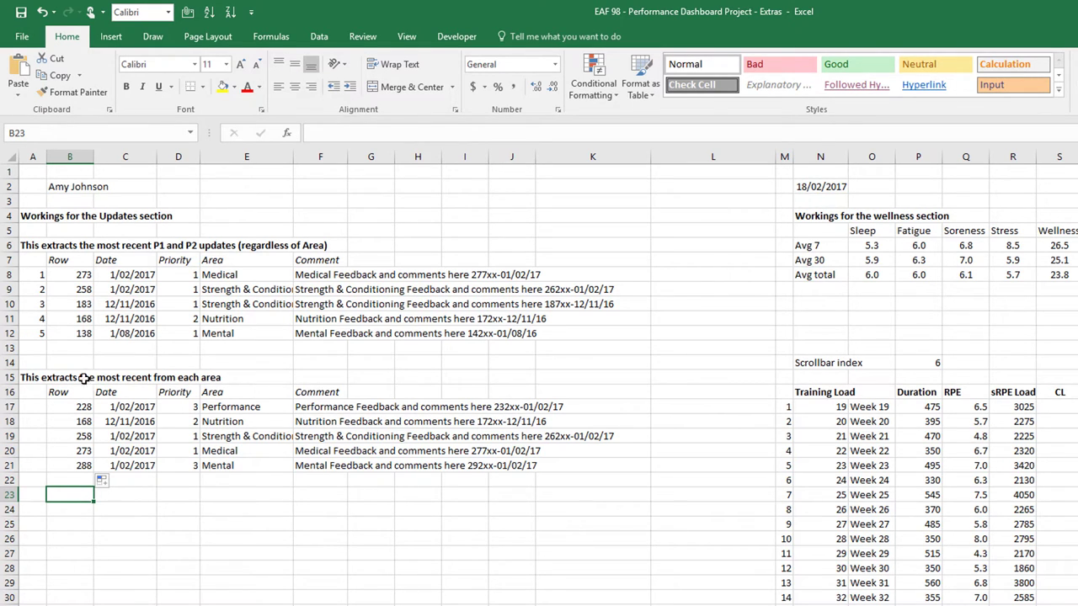
# - Append '(P3 or better)' to the A15 section title and return to the Player Dashboard sheet
pyautogui.click(27, 376)
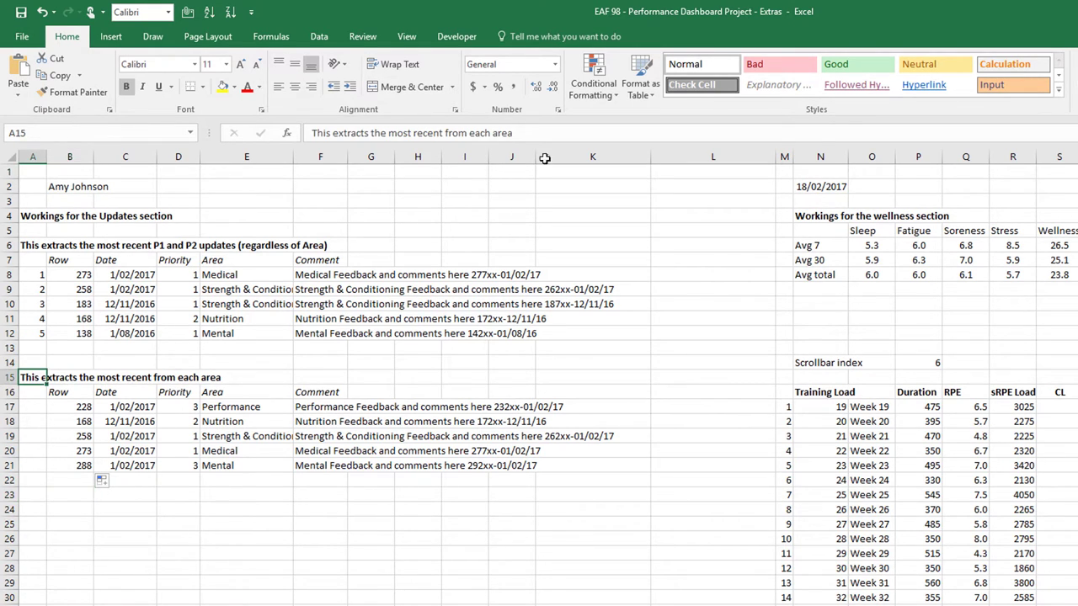
pyautogui.click(546, 132)
pyautogui.write('(P3 or better)')
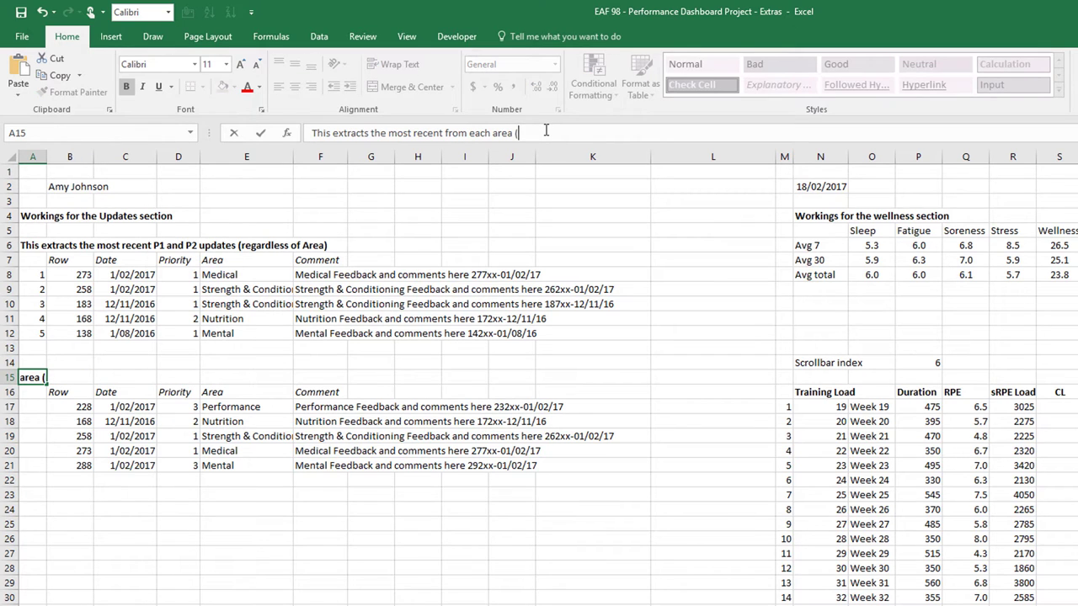
pyautogui.press('Return')
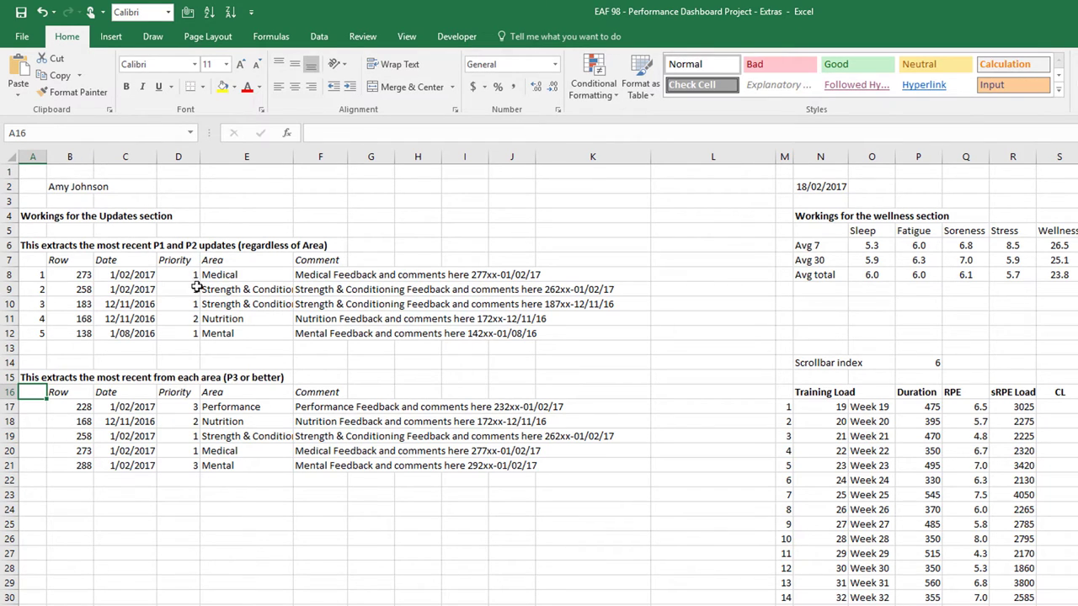
pyautogui.hotkey('ctrl', 'pageup')
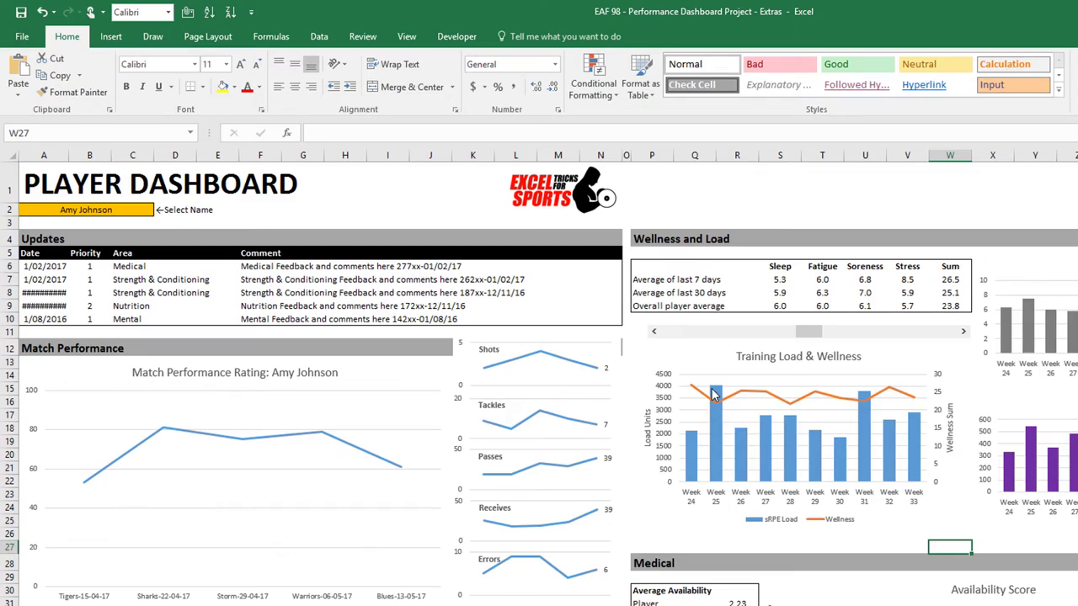
# - Give D4 List data validation with source 'All Areas, Recent P1 & P2' and check its dropdown
pyautogui.click(182, 240)
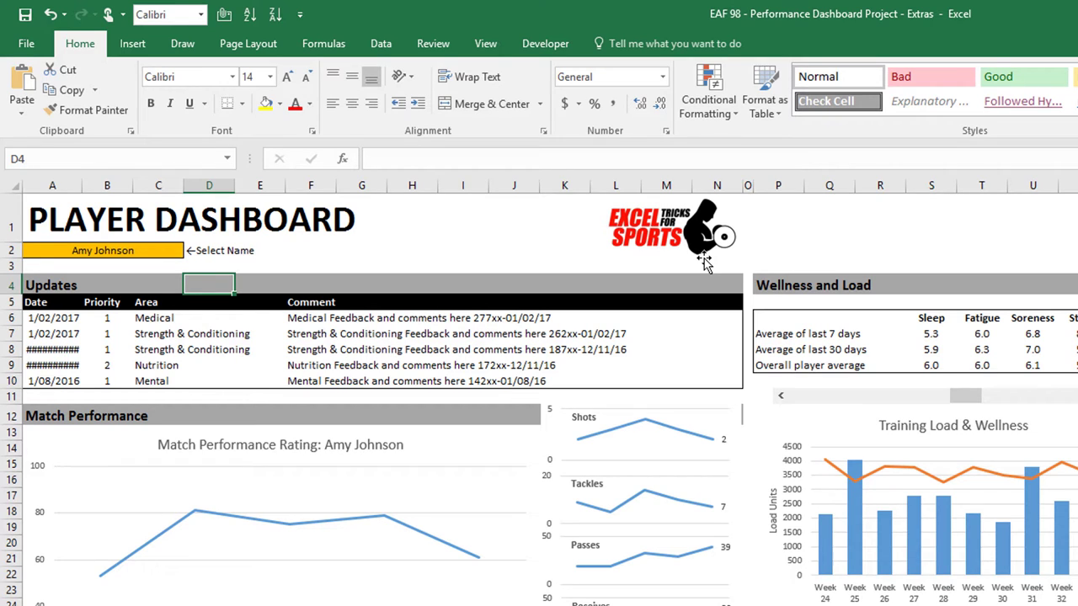
pyautogui.click(379, 46)
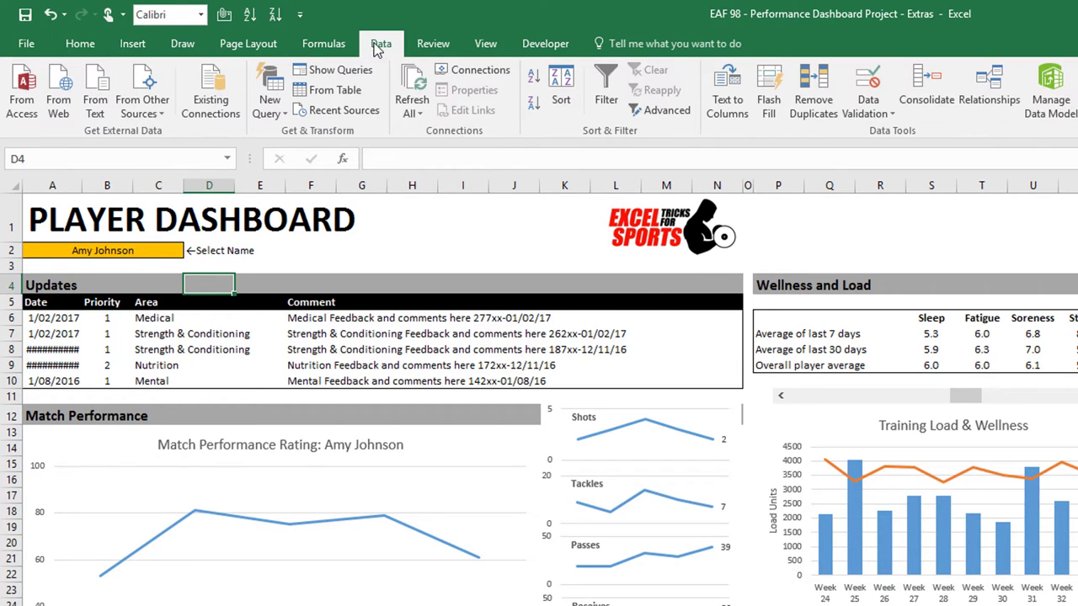
pyautogui.click(857, 116)
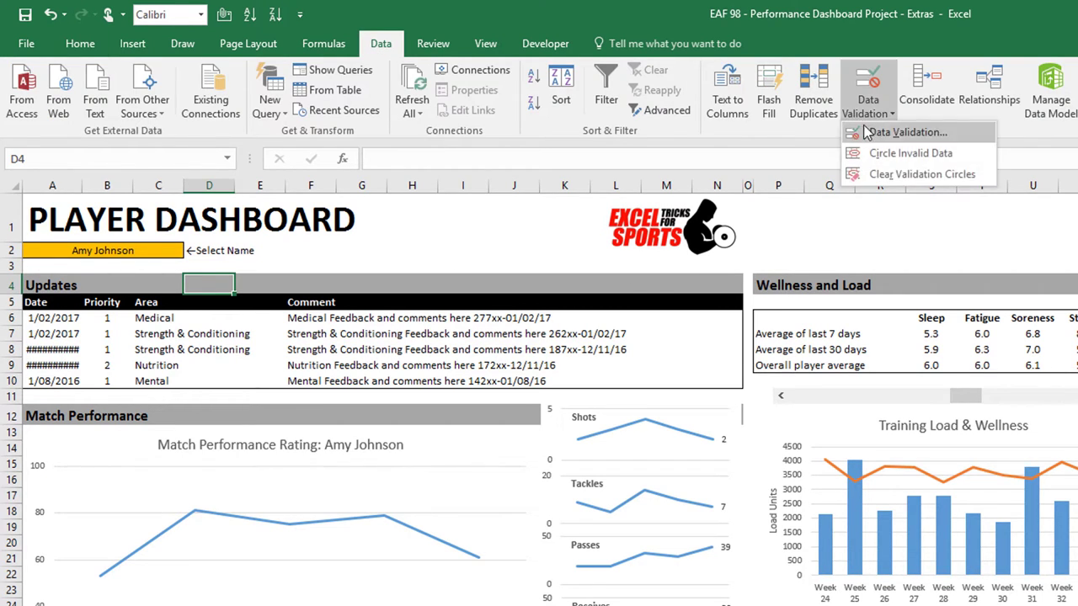
pyautogui.click(900, 132)
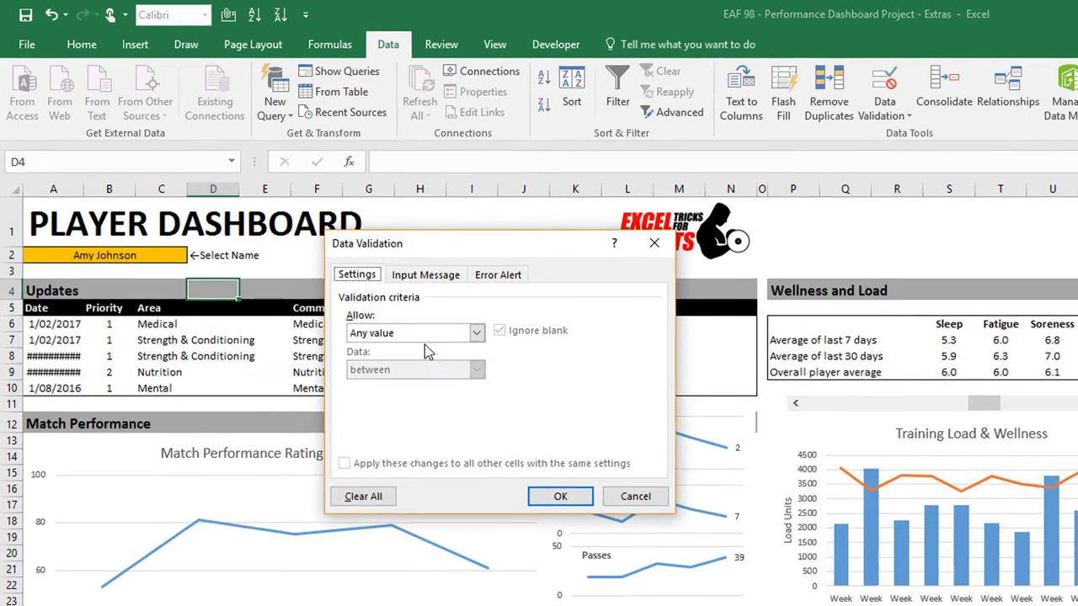
pyautogui.click(425, 334)
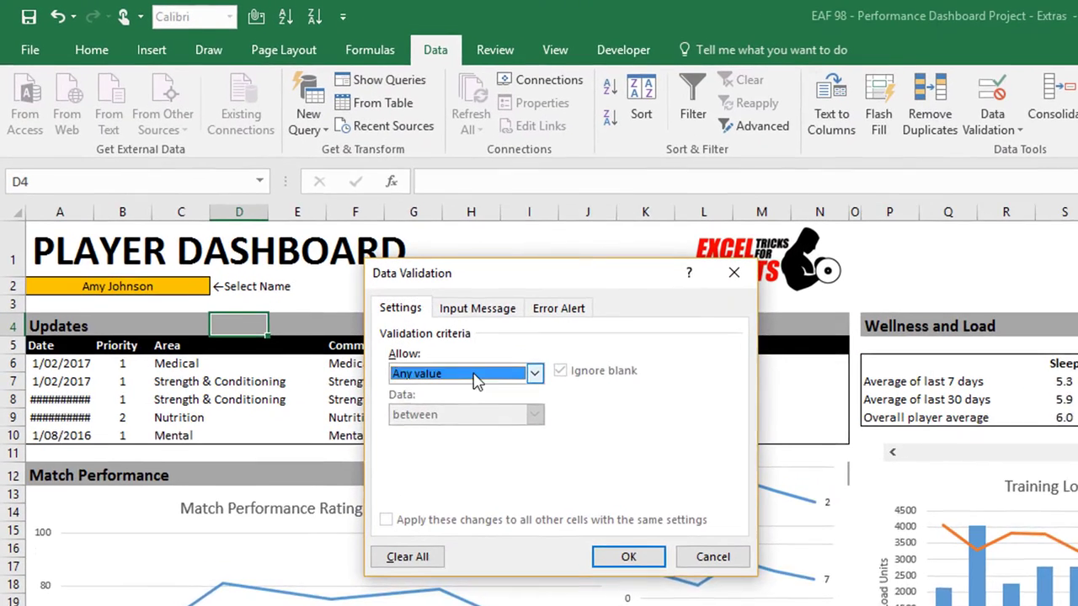
pyautogui.click(379, 389)
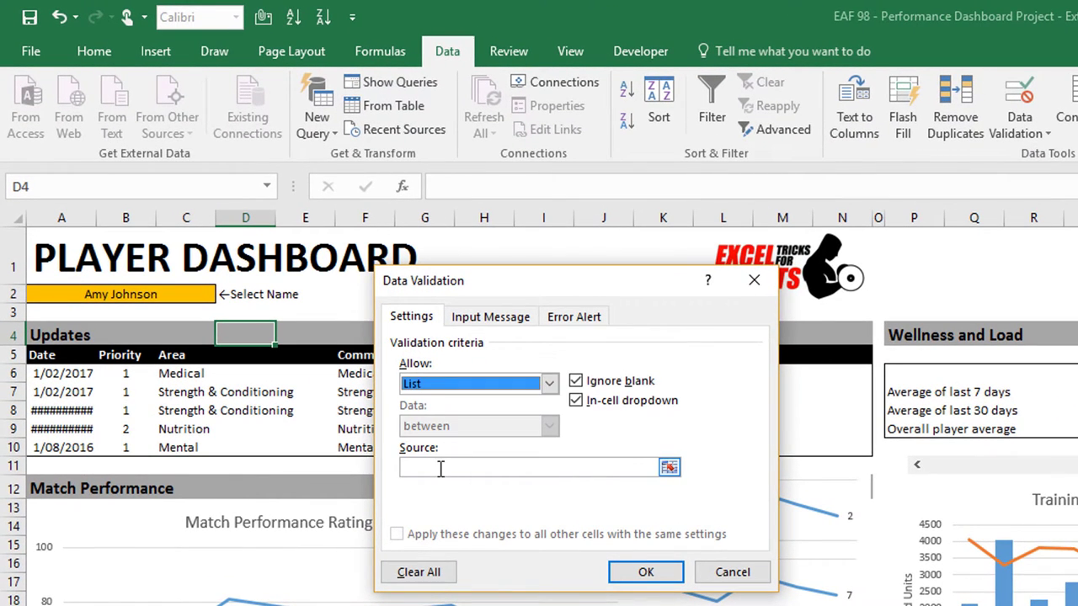
pyautogui.click(439, 468)
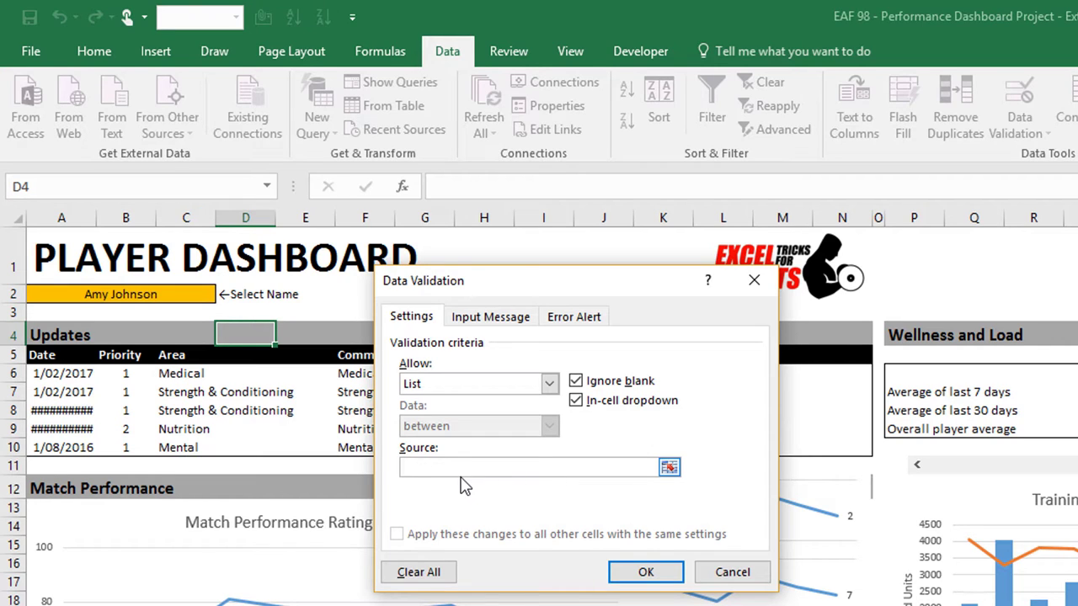
pyautogui.write('All Areas, Recent P1 & P2')
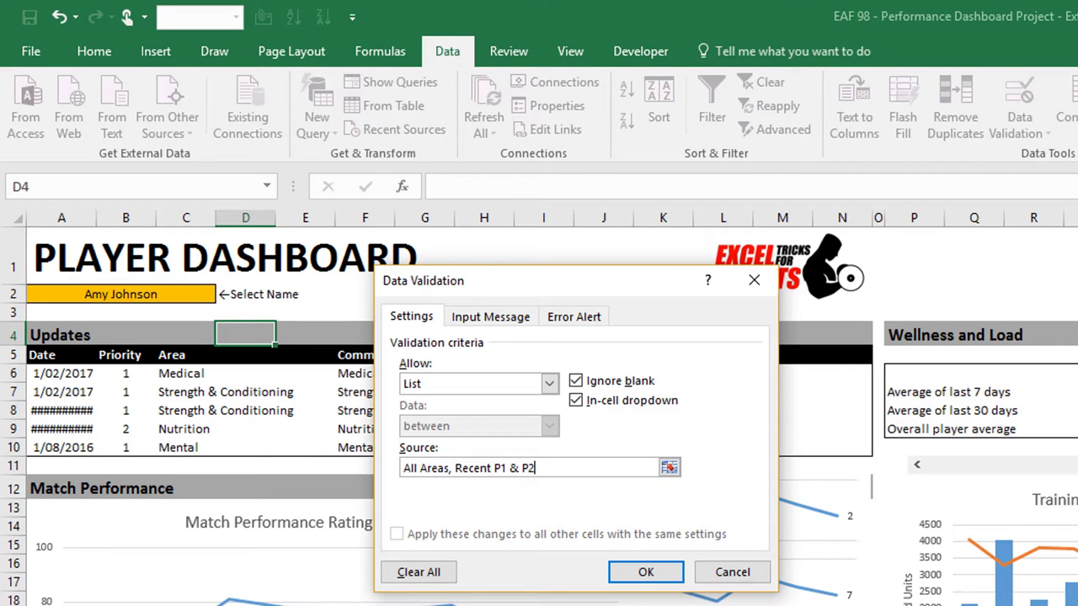
pyautogui.click(640, 576)
pyautogui.click(285, 336)
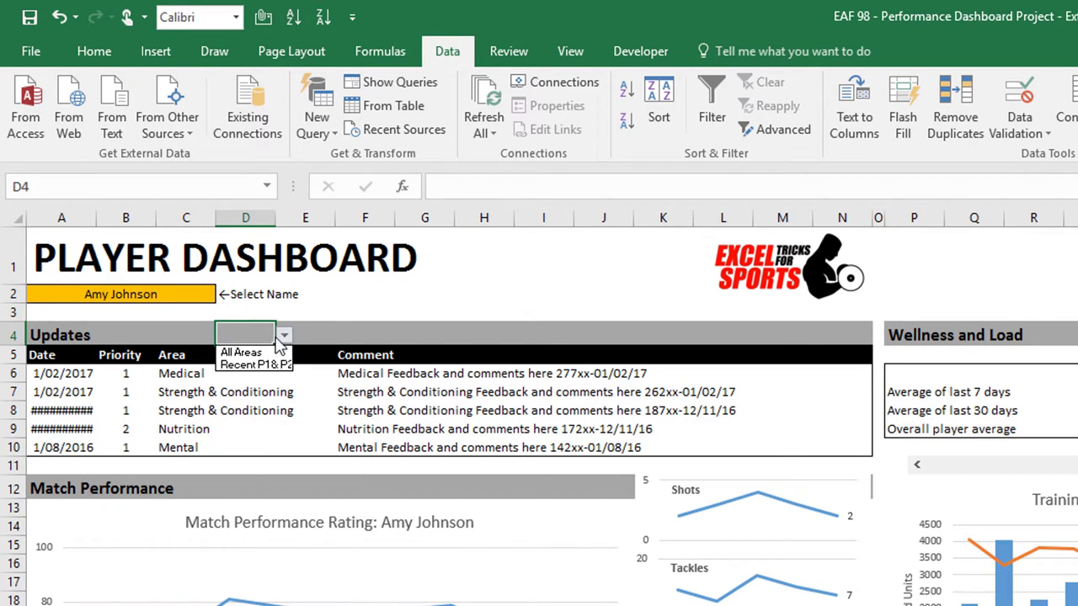
# - Merge and centre D4:E4 as the filter cell and set it to All Areas
pyautogui.click(271, 365)
pyautogui.click(395, 333)
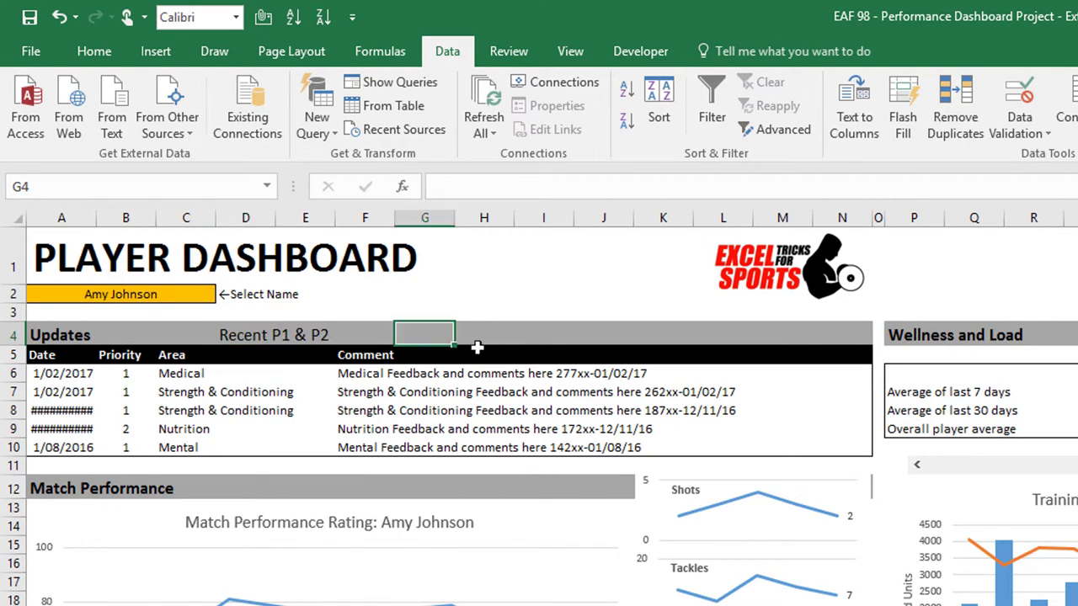
pyautogui.click(250, 333)
pyautogui.moveTo(250, 337); pyautogui.dragTo(305, 336)
pyautogui.click(92, 52)
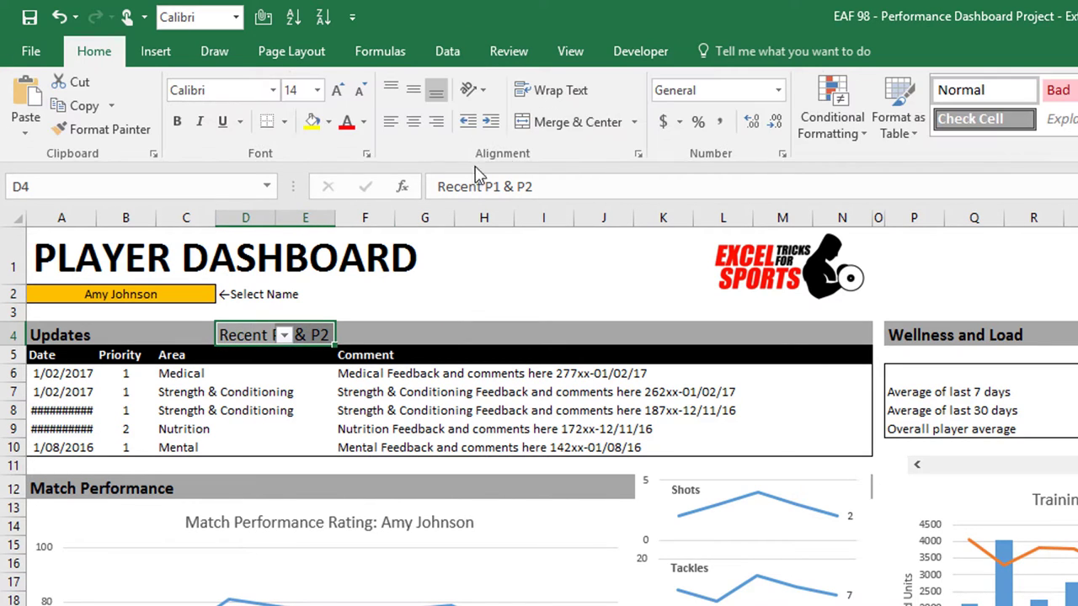
pyautogui.click(558, 122)
pyautogui.click(413, 335)
pyautogui.click(305, 334)
pyautogui.click(344, 335)
pyautogui.click(253, 352)
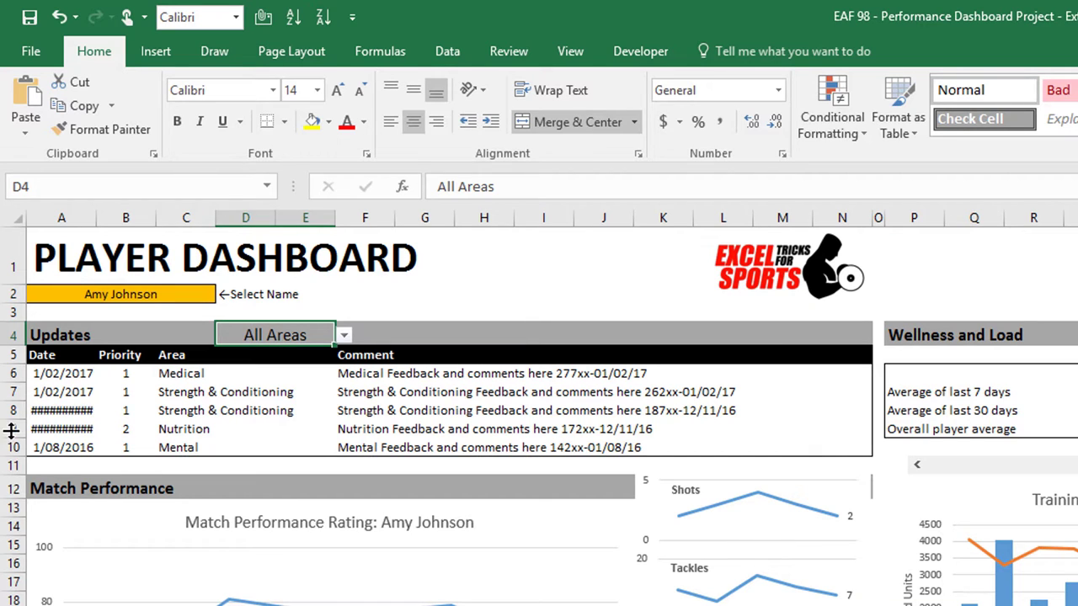
# - Begin wrapping A6's Workings!C8 date formula in an IF function
pyautogui.click(88, 375)
pyautogui.click(443, 186)
pyautogui.write('if(Workings!C8')
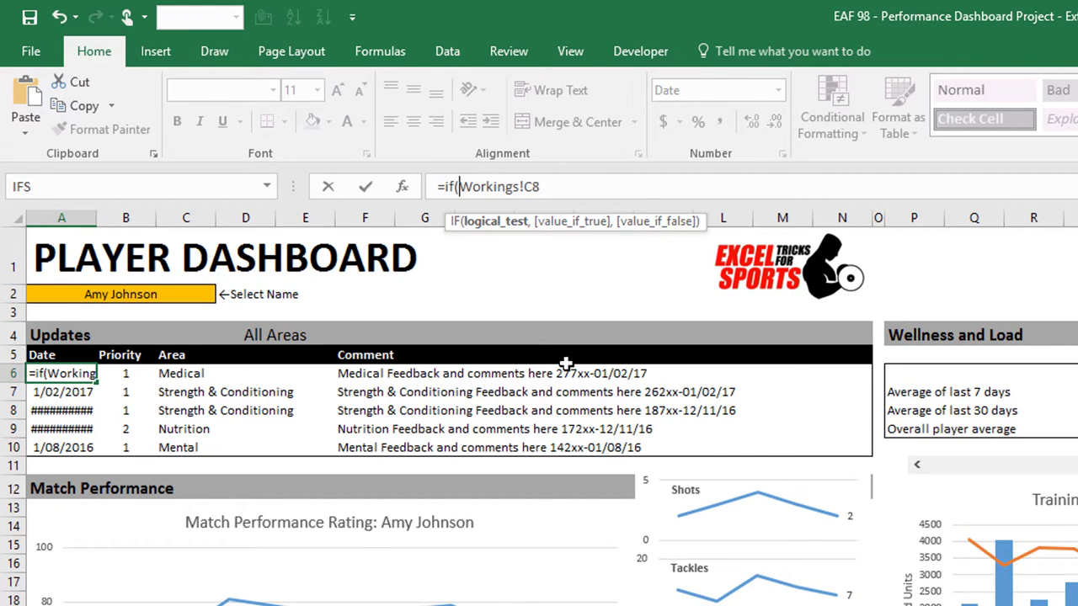
# - Enter =IF($D$4="All Areas",Workings!C17,Workings!C8) in A6 and fill it down to A10
pyautogui.click(291, 333)
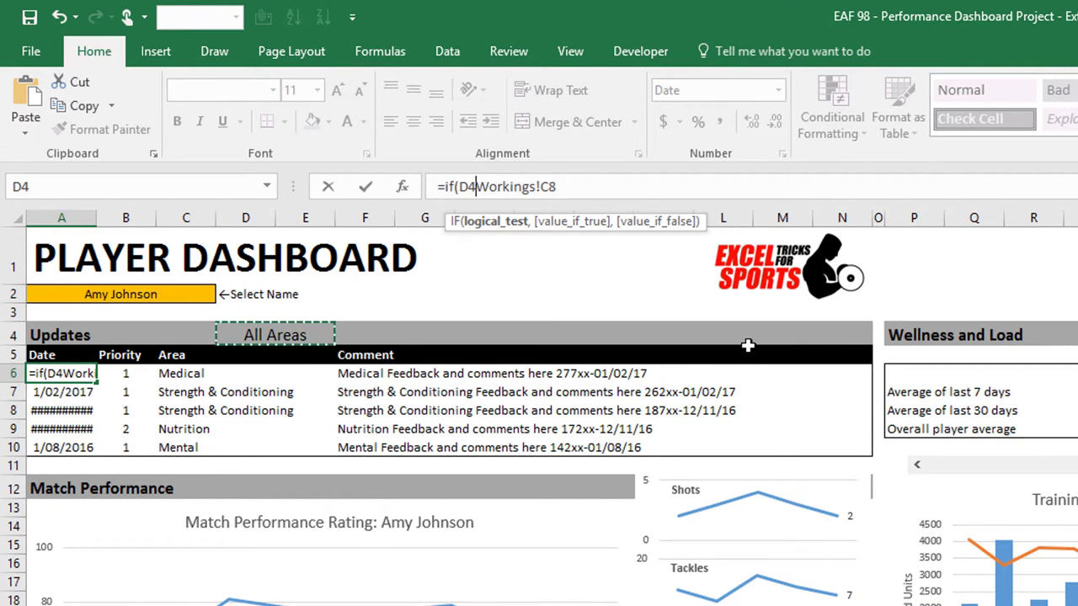
pyautogui.press('F4')
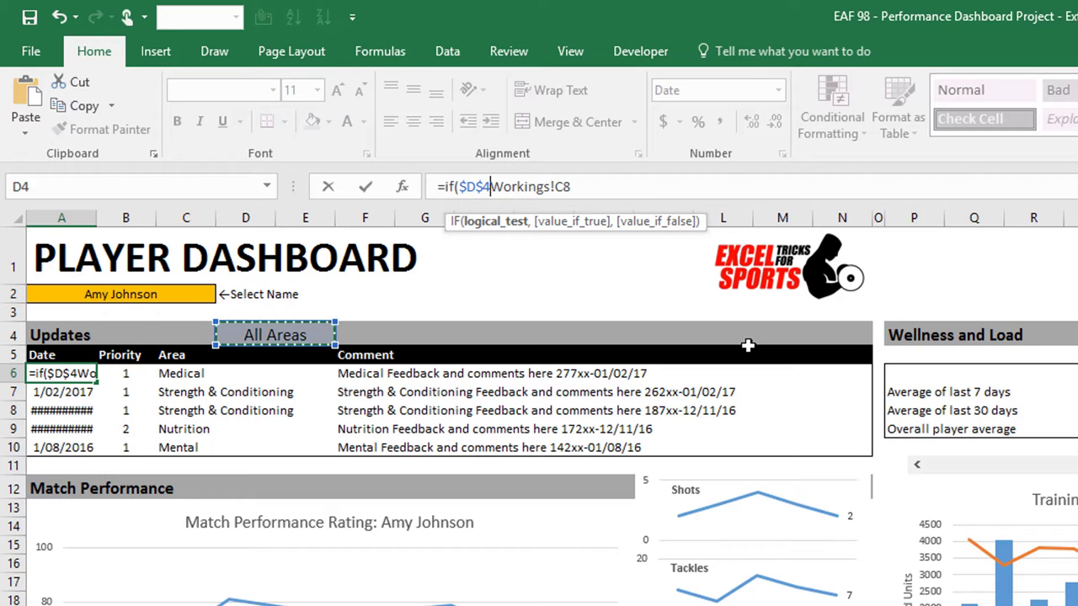
pyautogui.write('=')
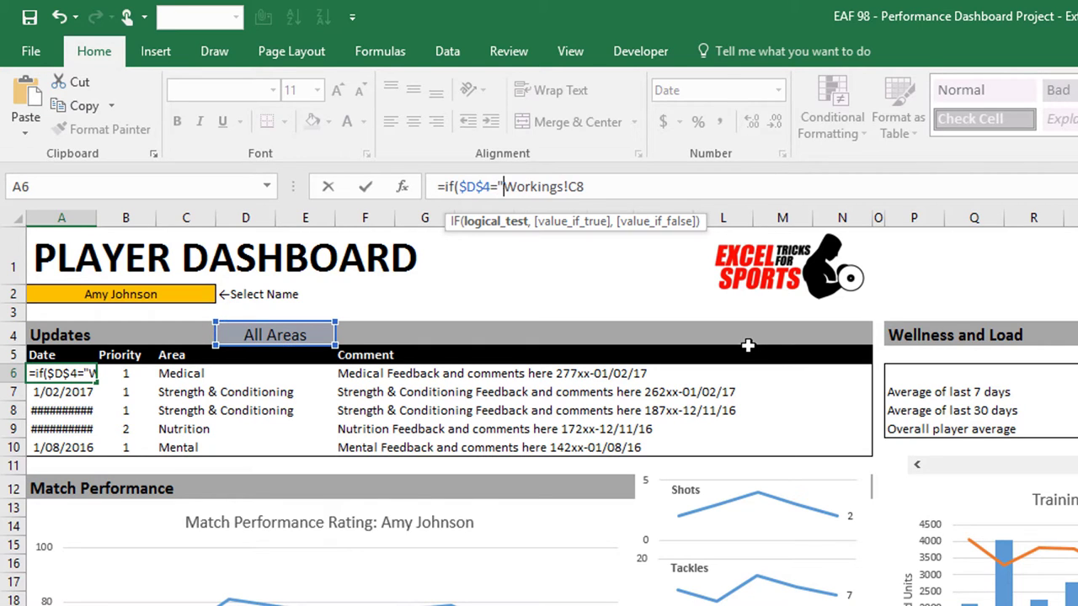
pyautogui.write('All Areas')
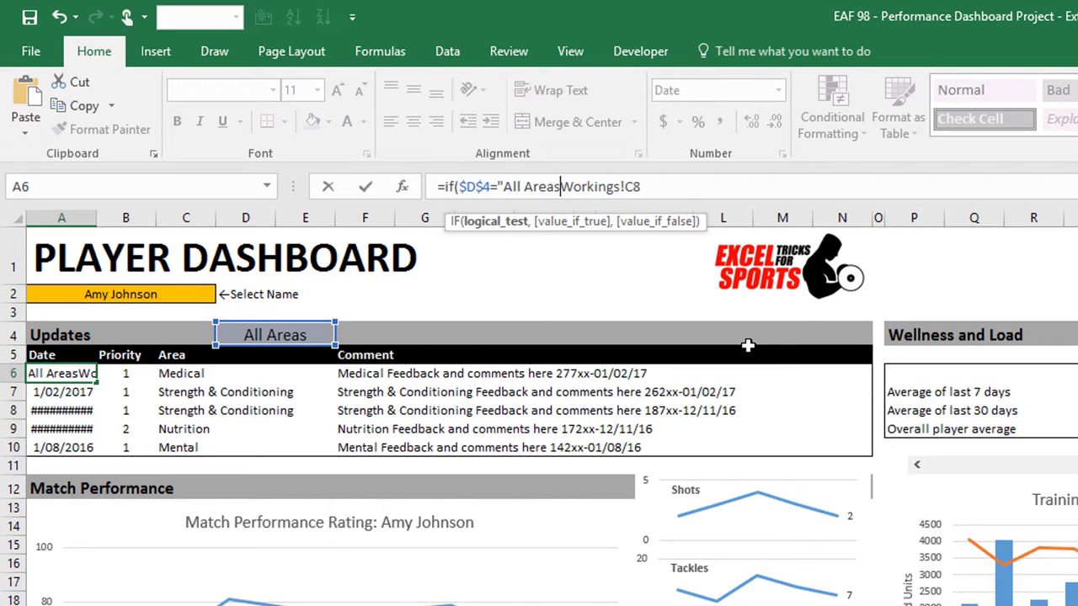
pyautogui.write('",')
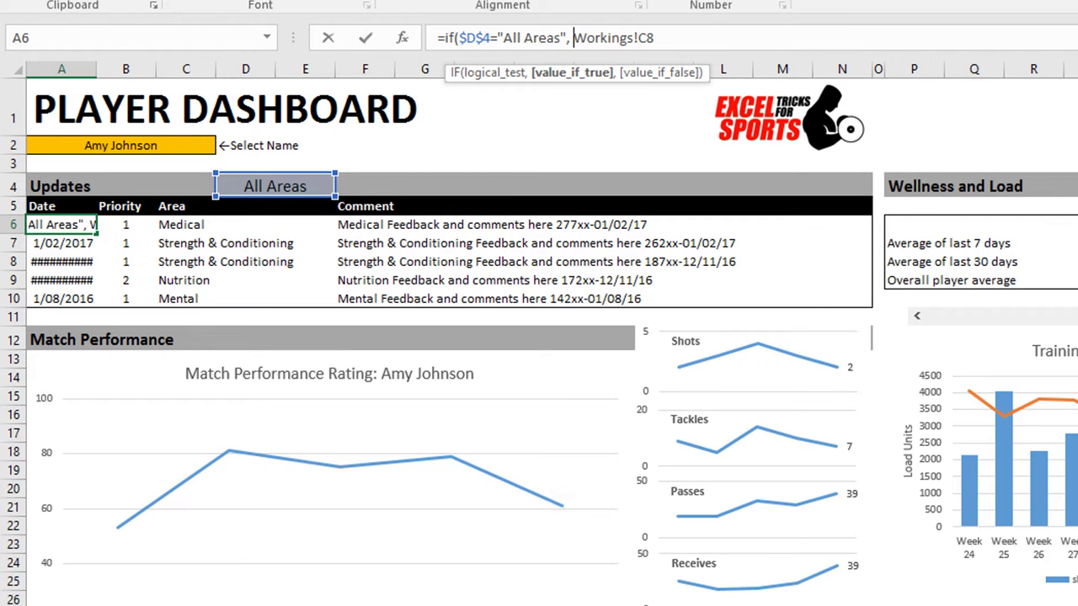
pyautogui.hotkey('ctrl', 'pagedown')
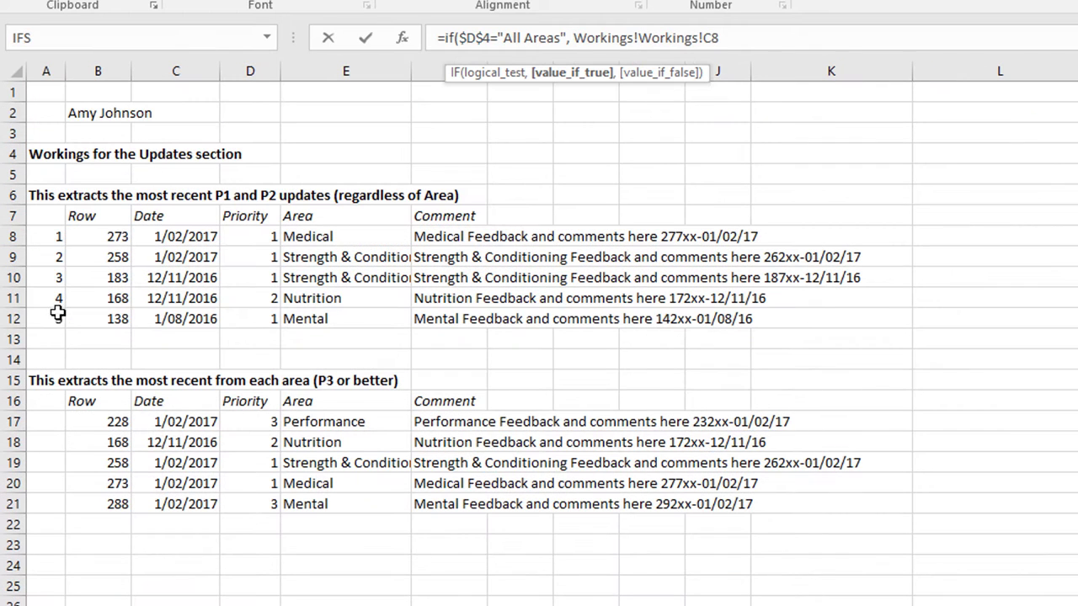
pyautogui.click(179, 421)
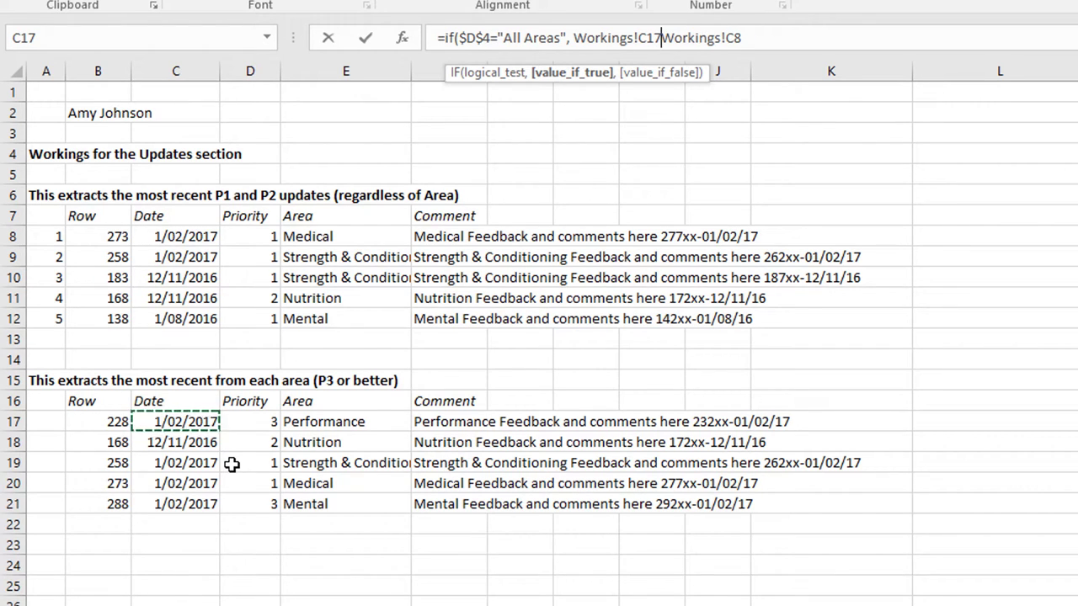
pyautogui.write(',')
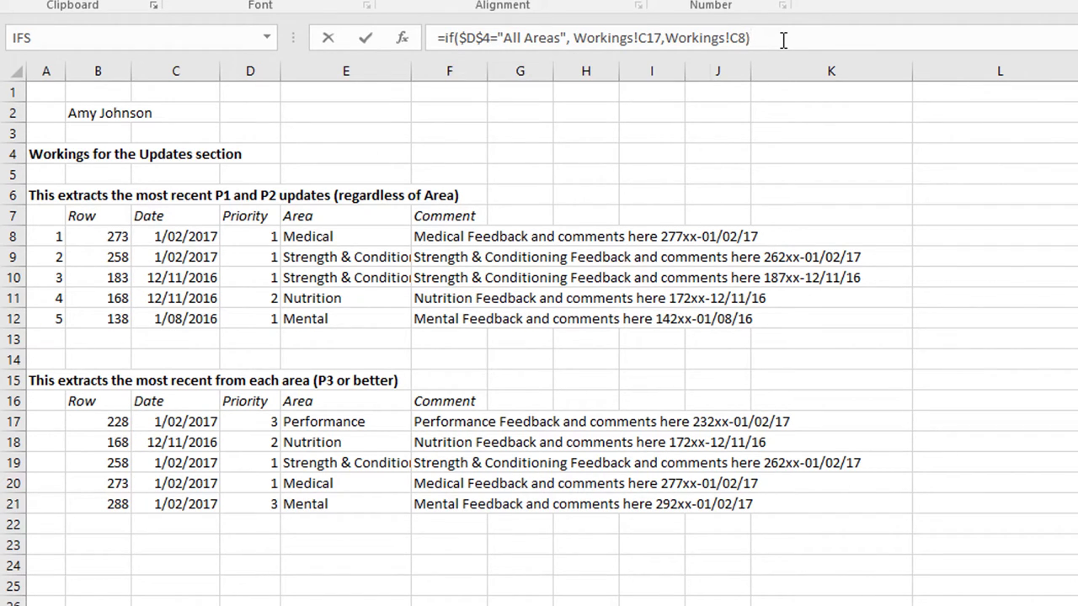
pyautogui.press('Return')
pyautogui.click(74, 225)
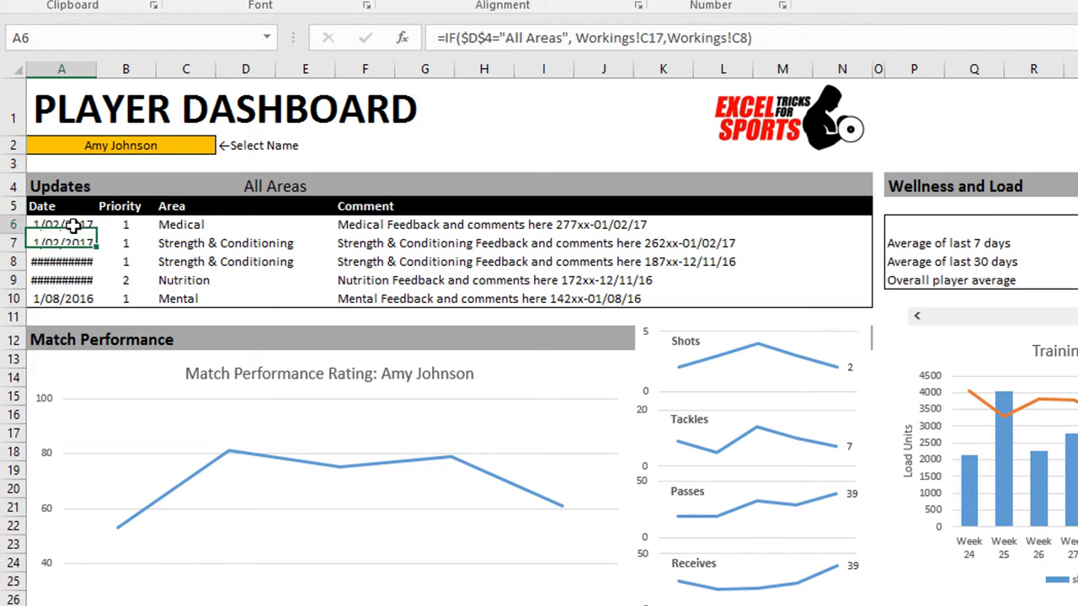
pyautogui.moveTo(98, 235); pyautogui.dragTo(86, 303)
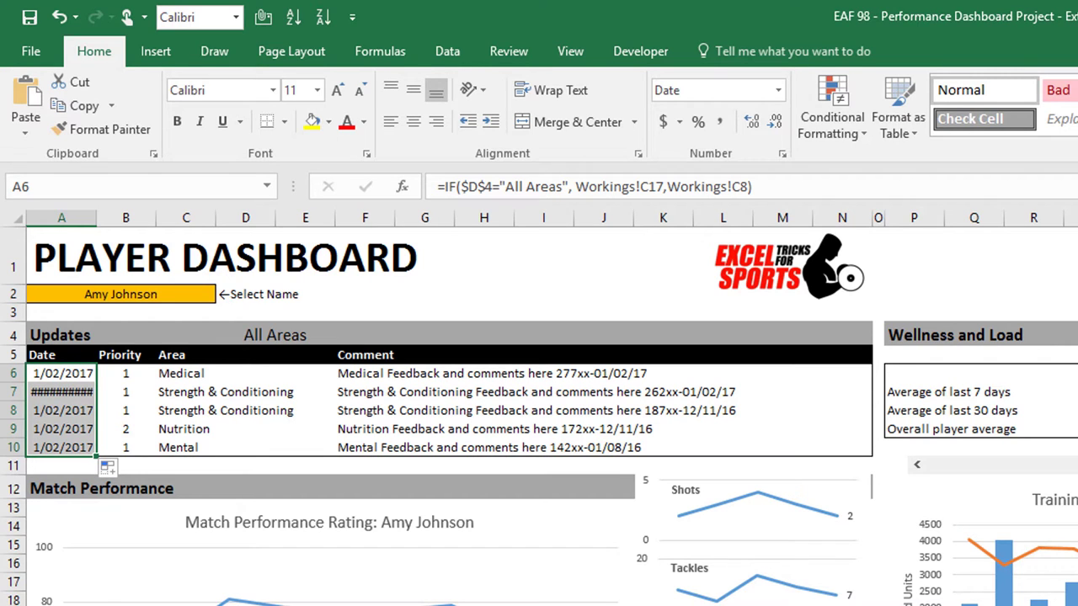
# - Widen column A so the full dates fit
pyautogui.hotkey('alt', 'h')
pyautogui.press('o')
pyautogui.press('i')
pyautogui.scroll(-3, 538, 405)
pyautogui.scroll(3, 539, 404)
pyautogui.scroll(1, 538, 404)
pyautogui.scroll(-2, 652, 589)
pyautogui.scroll(3, 538, 404)
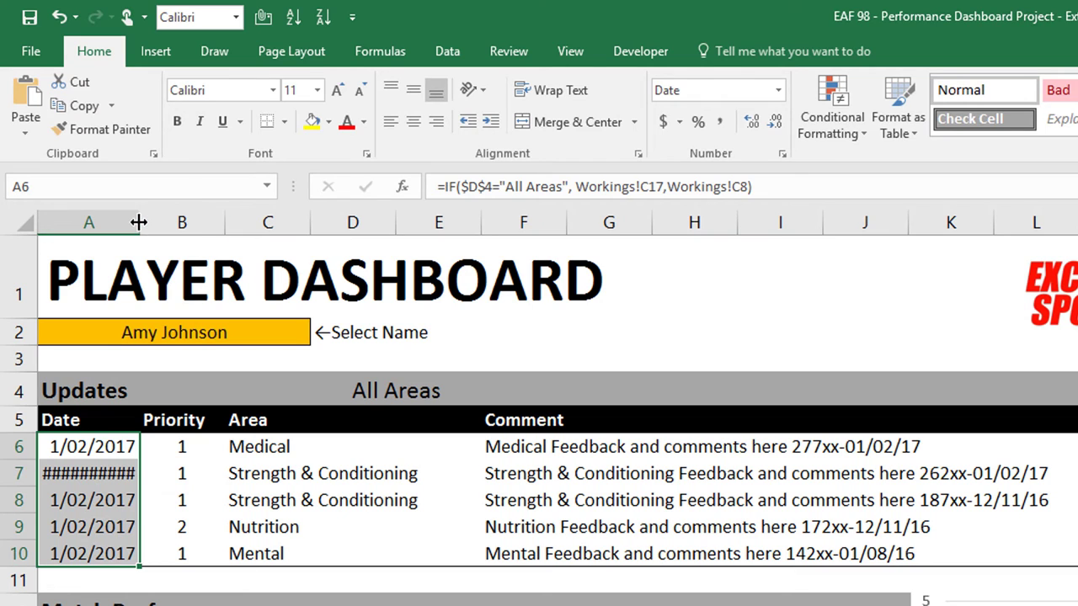
pyautogui.moveTo(140, 221); pyautogui.dragTo(141, 222)
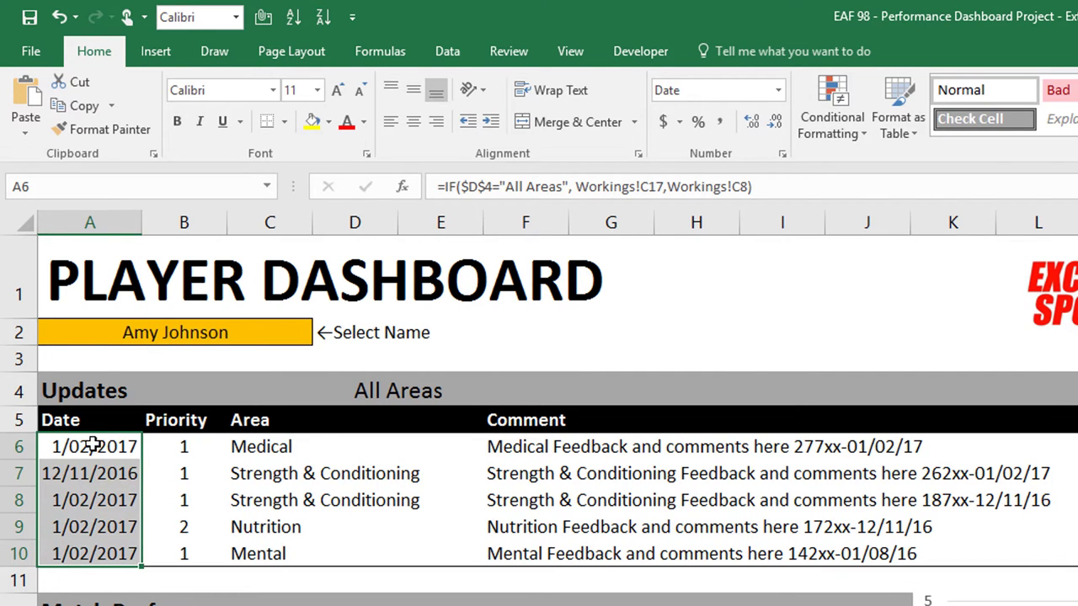
# - Apply a custom d/mm/yy number format to the dates in A6:A10
pyautogui.moveTo(90, 444); pyautogui.dragTo(79, 554)
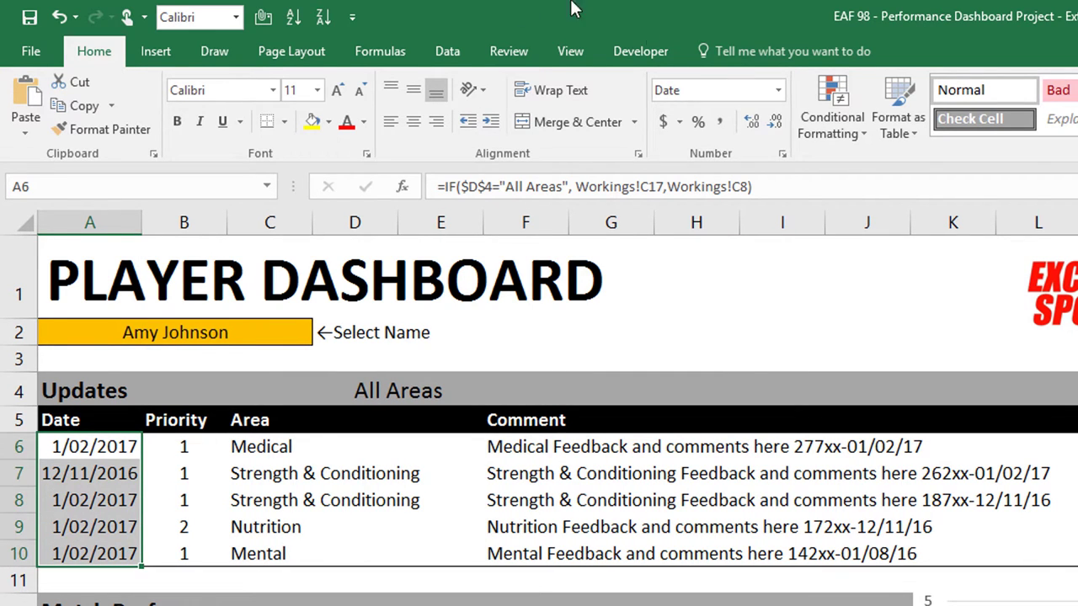
pyautogui.click(777, 90)
pyautogui.click(348, 500)
pyautogui.click(362, 433)
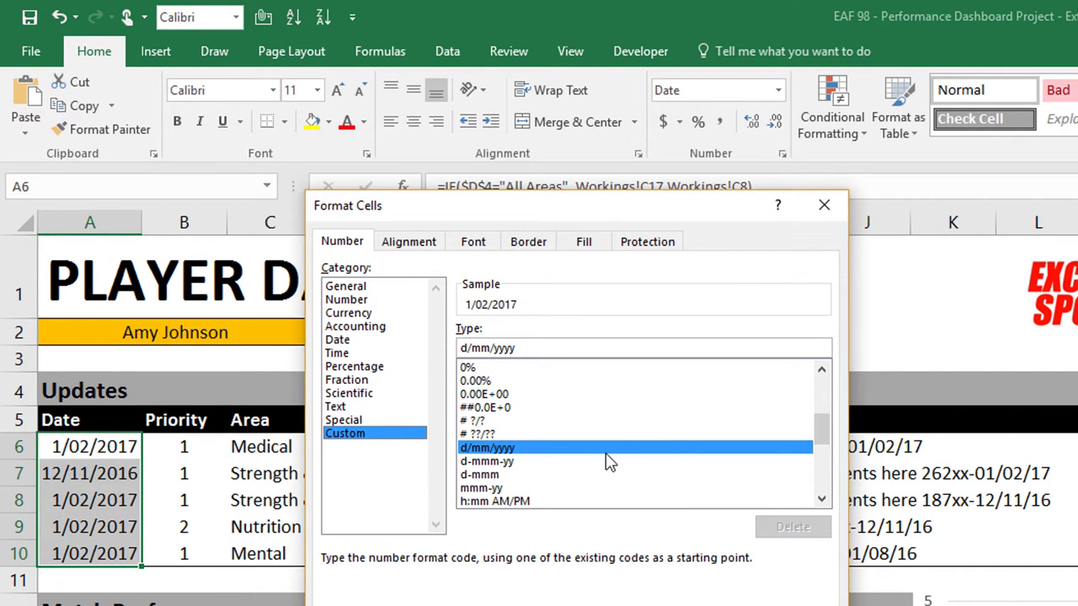
pyautogui.click(518, 348)
pyautogui.press('BackSpace')
pyautogui.press('BackSpace')
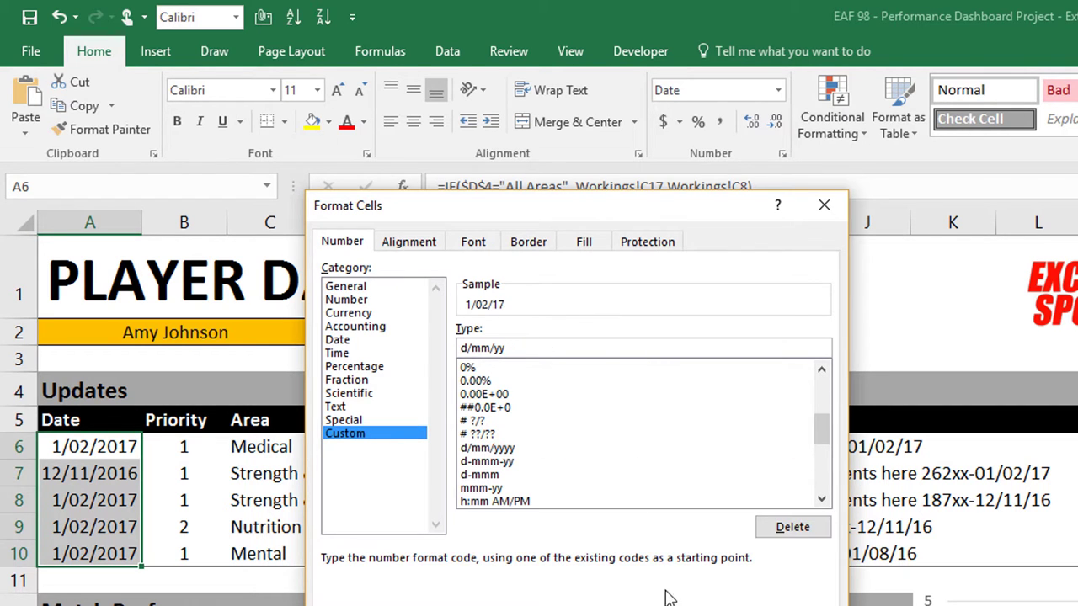
pyautogui.press('Return')
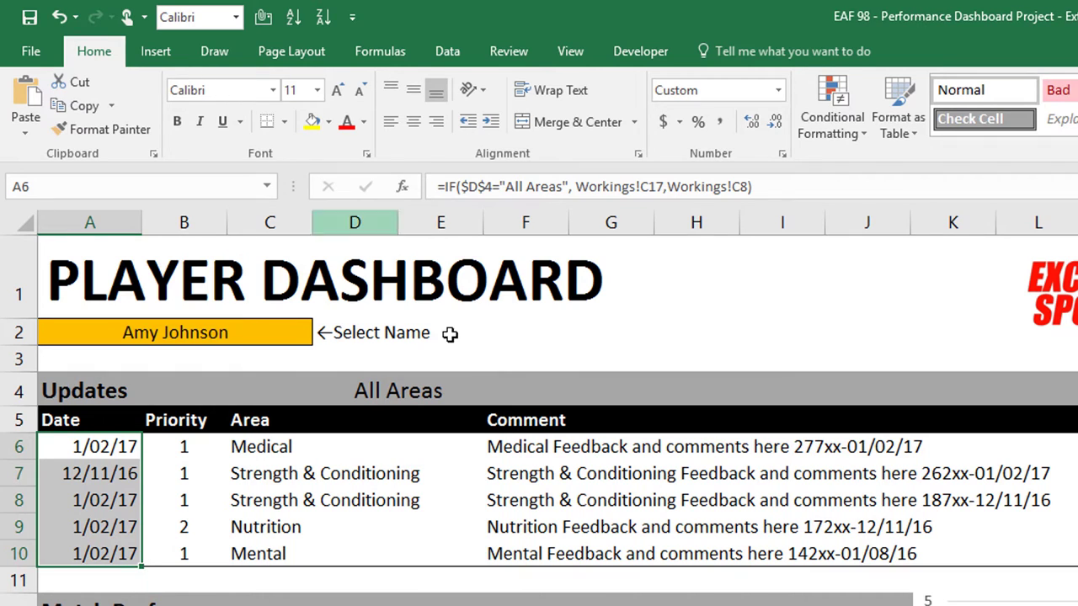
pyautogui.click(161, 451)
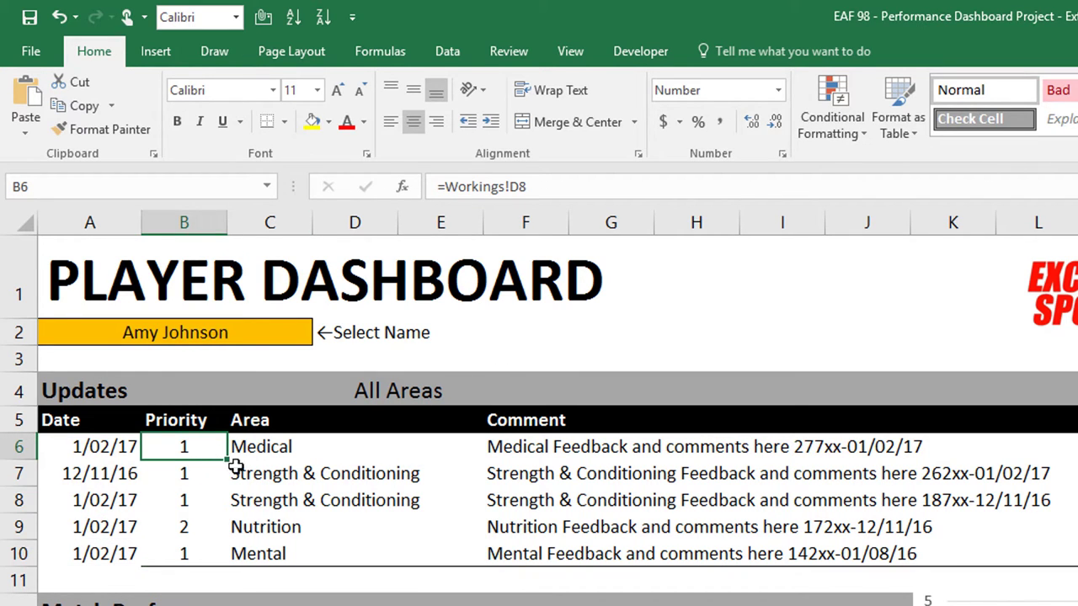
# - Review the existing formulas in the Updates cells A6, B6, C6 and F7
pyautogui.click(281, 451)
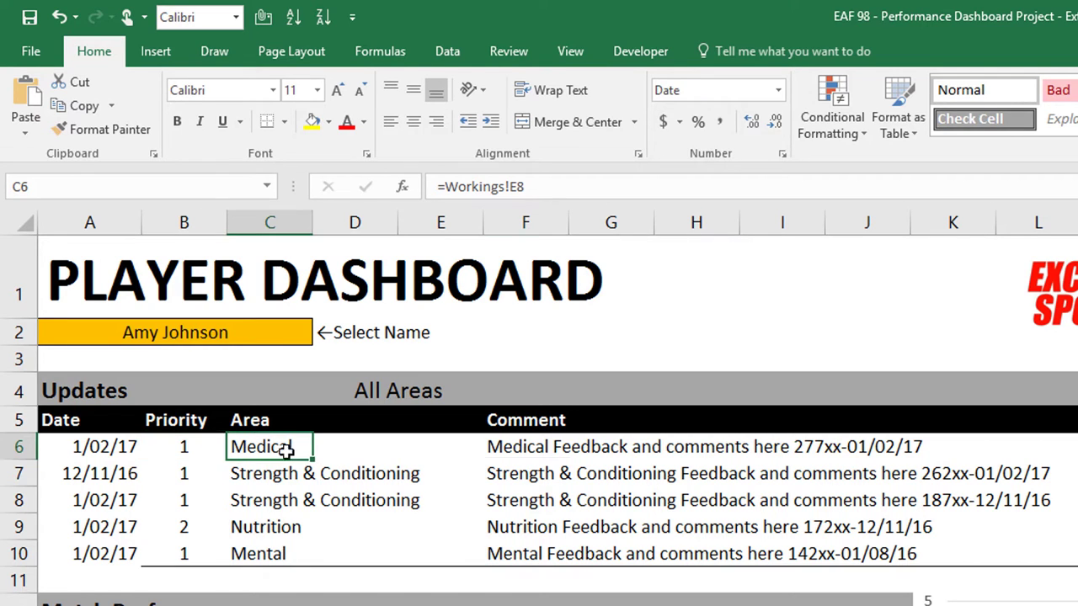
pyautogui.press('Down')
pyautogui.press('Right')
pyautogui.press('Right')
pyautogui.press('Right')
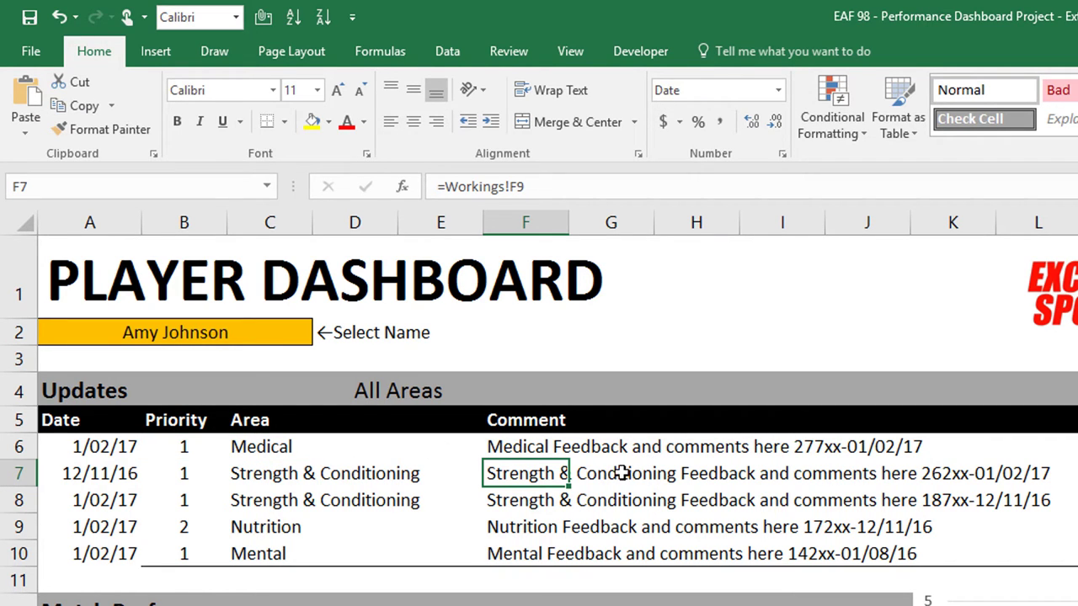
pyautogui.click(118, 451)
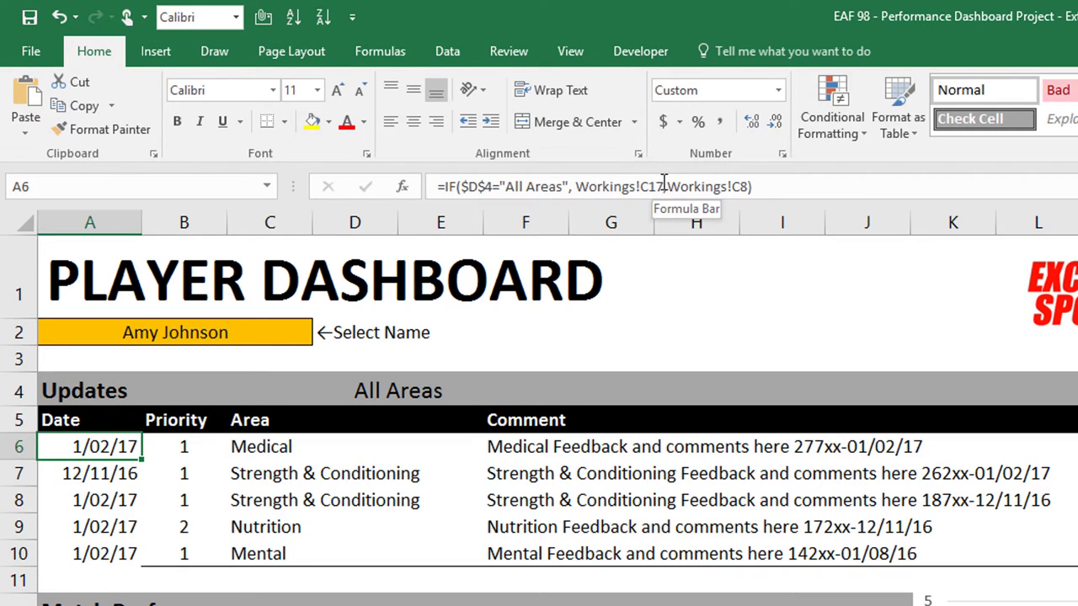
pyautogui.click(178, 448)
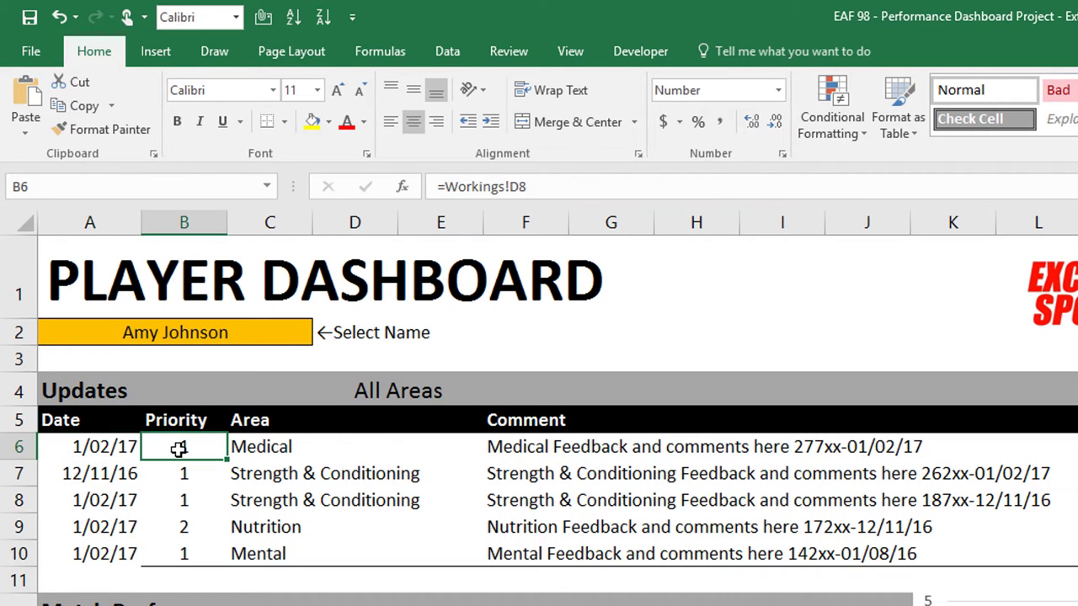
pyautogui.click(92, 447)
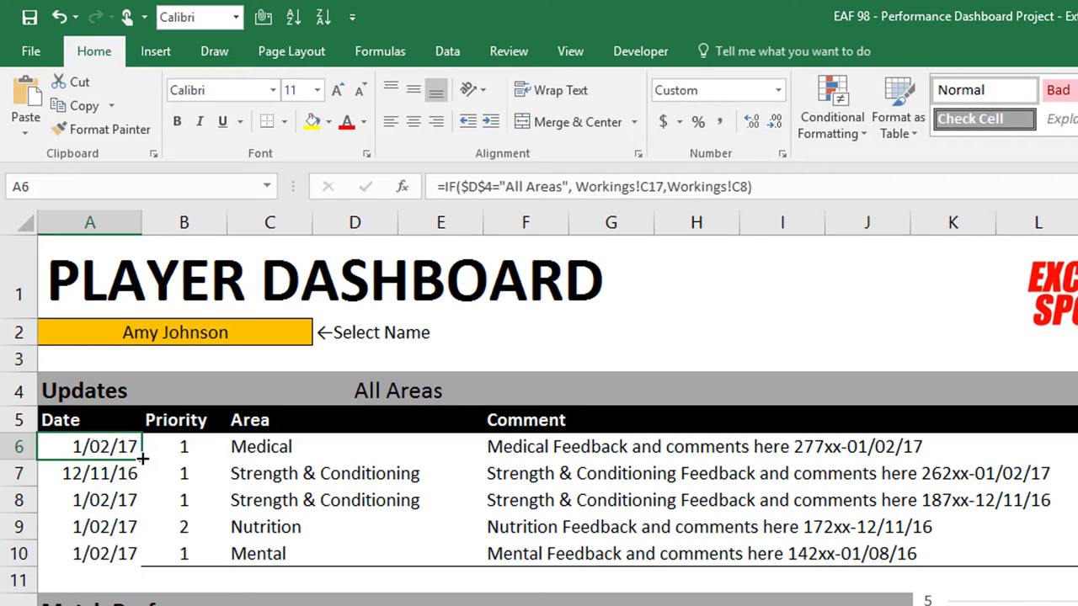
# - Copy A6's IF formula into B6:B10 as whole numbers, centred
pyautogui.moveTo(143, 458); pyautogui.dragTo(224, 460)
pyautogui.click(217, 447)
pyautogui.click(779, 90)
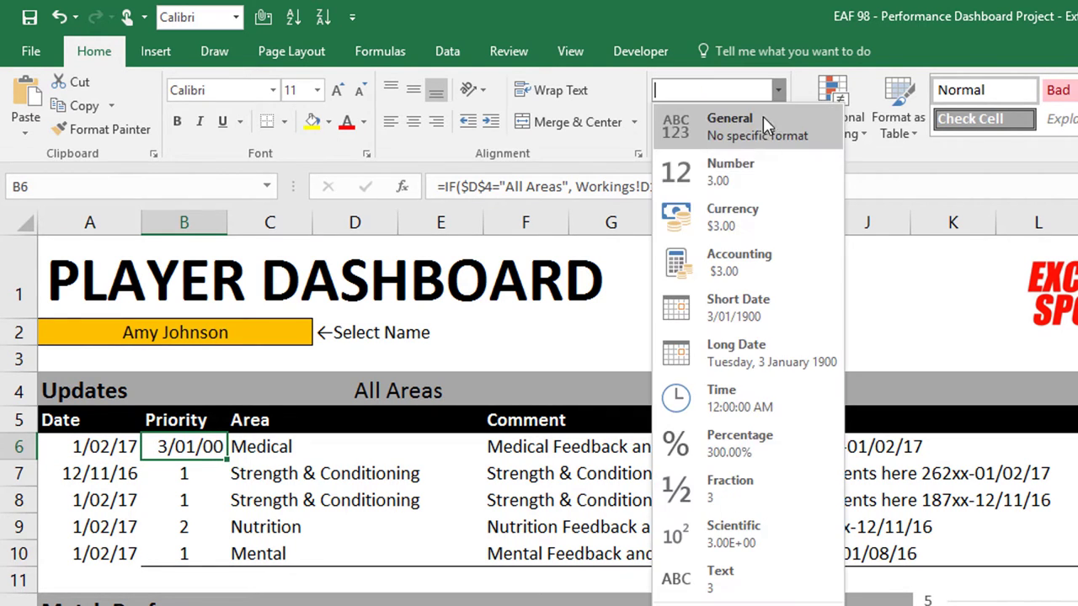
pyautogui.click(728, 168)
pyautogui.click(774, 121)
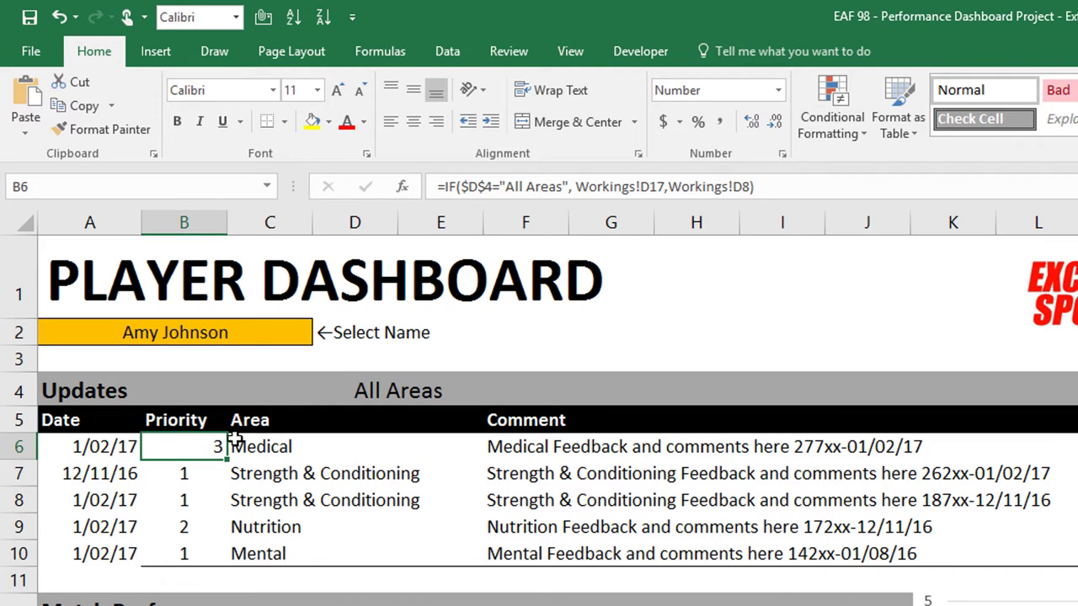
pyautogui.moveTo(220, 454); pyautogui.dragTo(206, 565)
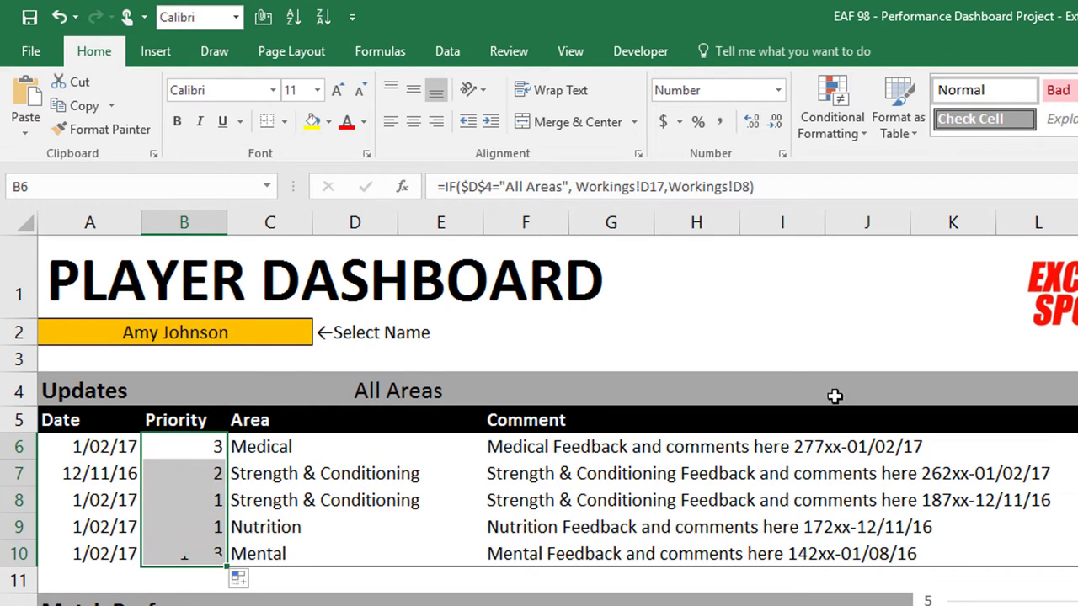
pyautogui.click(413, 122)
# - Extend the formula into the Area column, left-aligned, then across to Comment, replacing existing data
pyautogui.click(211, 453)
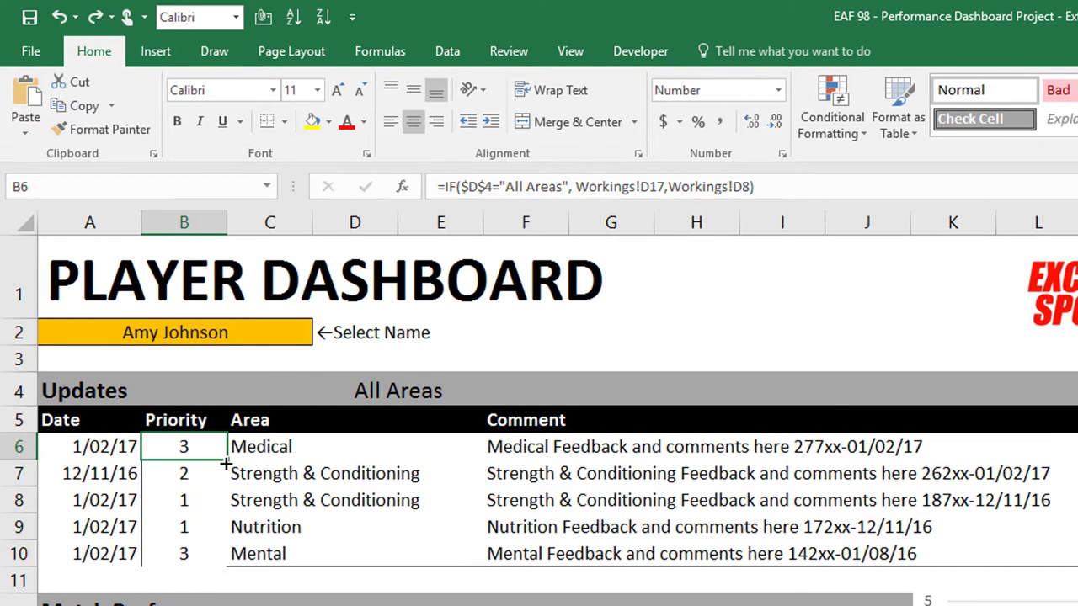
pyautogui.moveTo(228, 460)
pyautogui.mouseDown()
pyautogui.moveTo(282, 459)
pyautogui.moveTo(304, 553)
pyautogui.mouseUp()
pyautogui.click(287, 448)
pyautogui.click(391, 122)
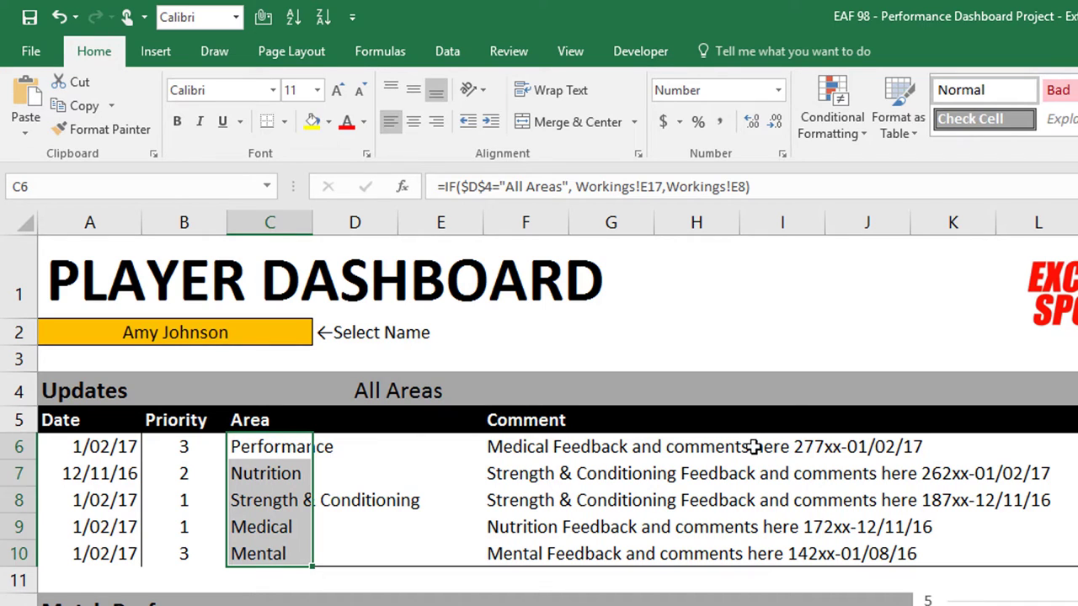
pyautogui.click(520, 446)
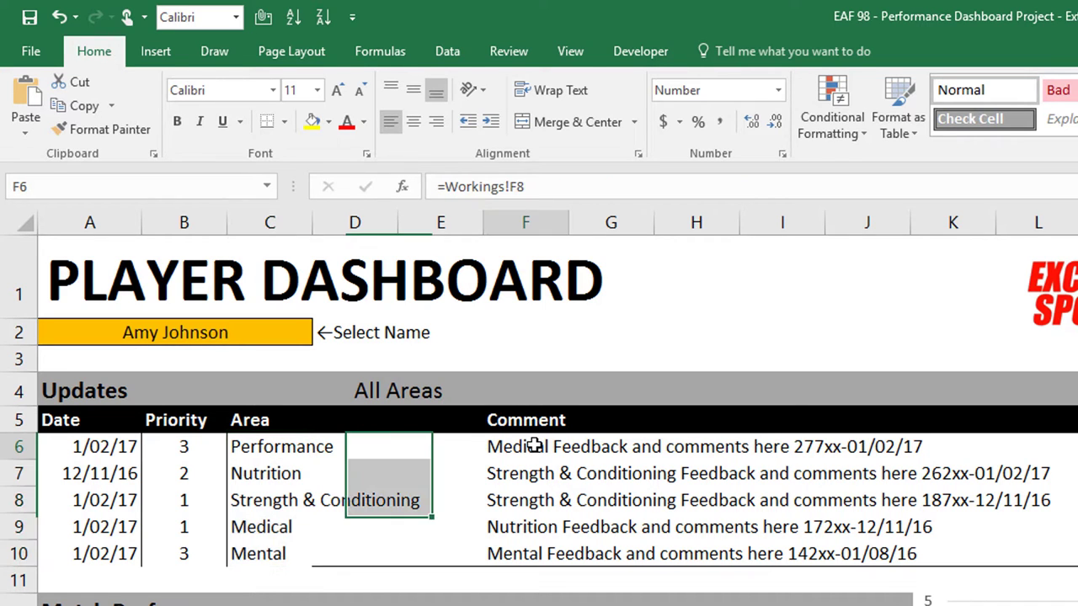
pyautogui.click(257, 450)
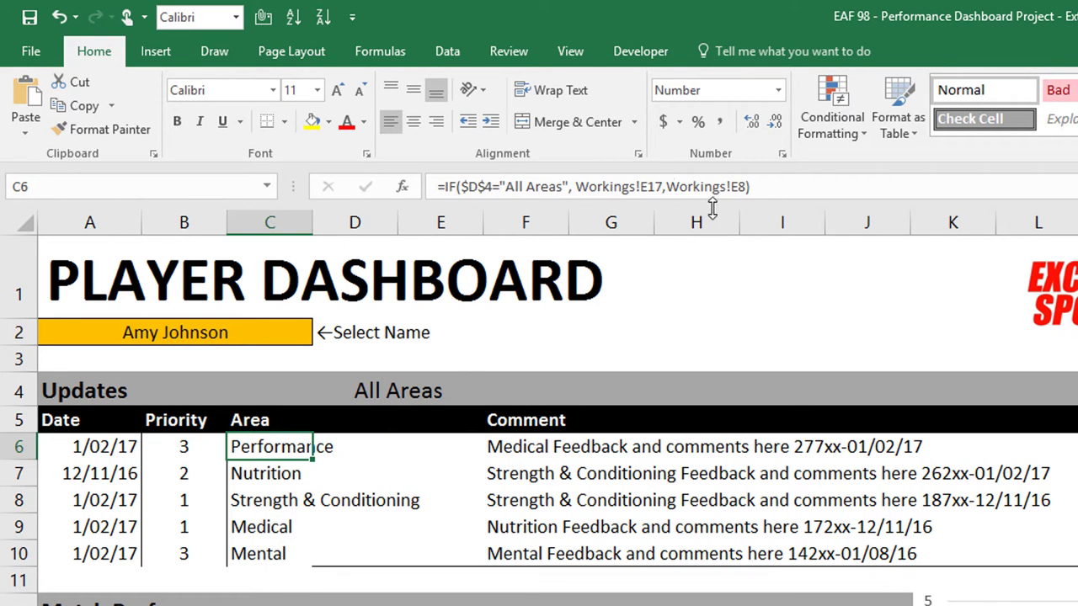
pyautogui.moveTo(312, 458); pyautogui.dragTo(570, 566)
pyautogui.click(952, 599)
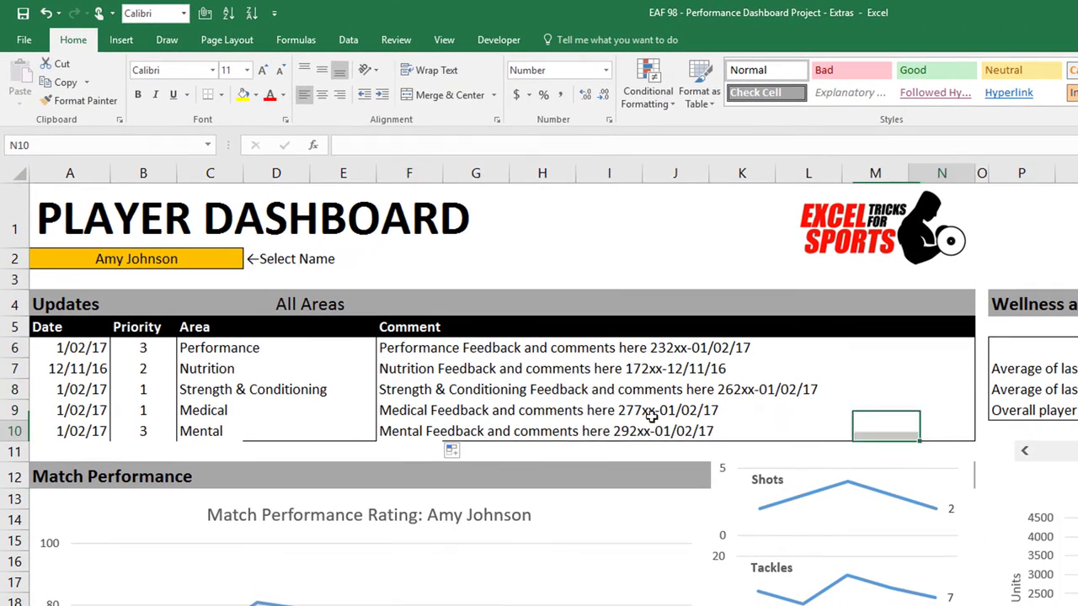
# - Clear all borders on the Updates rows, then give them an outside border
pyautogui.moveTo(941, 430); pyautogui.dragTo(36, 348)
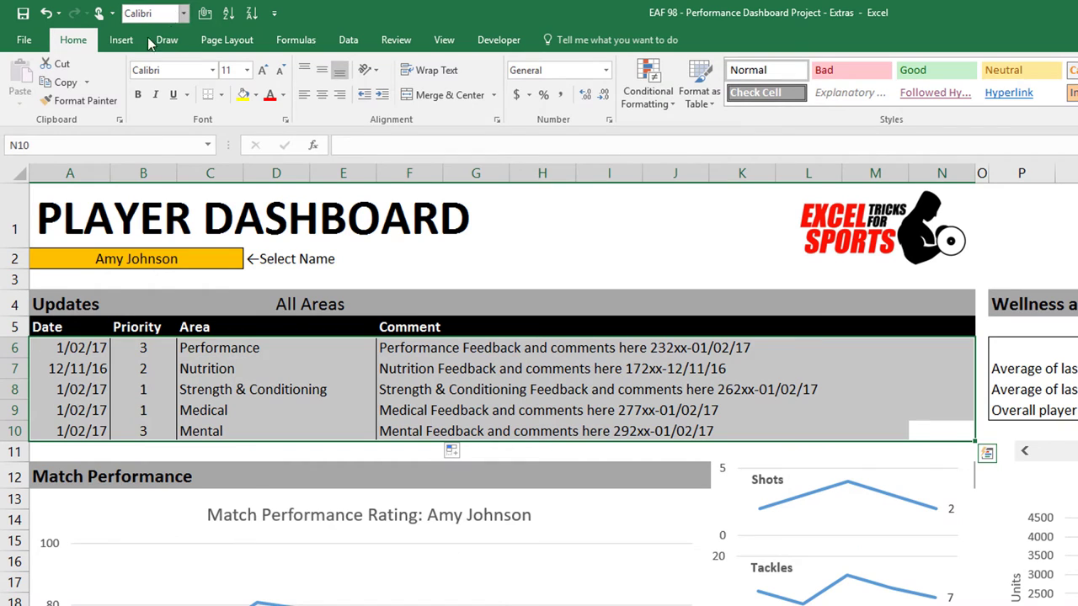
pyautogui.click(221, 95)
pyautogui.click(237, 212)
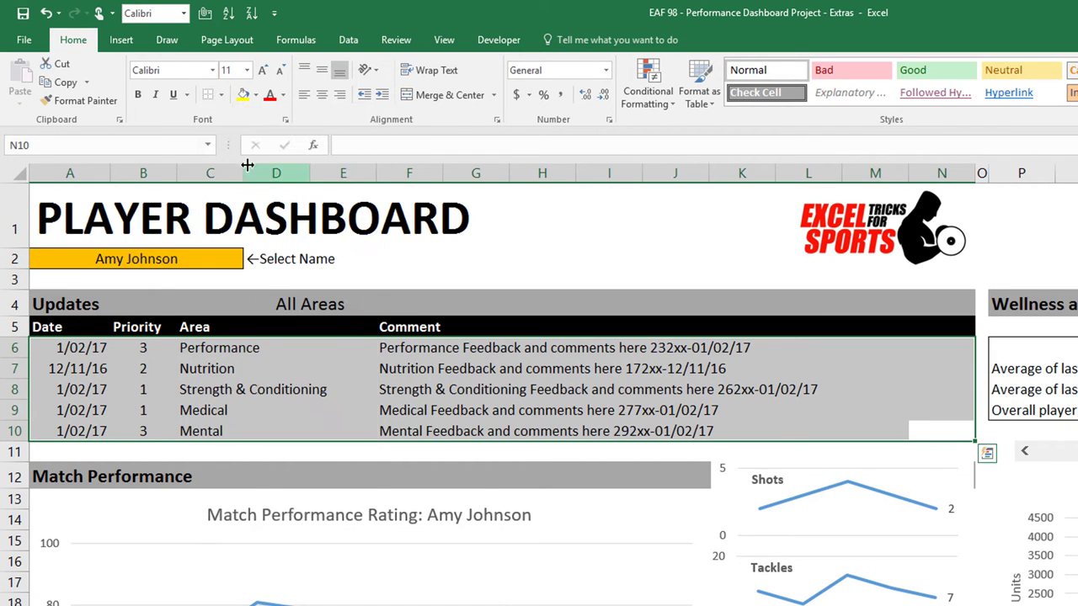
pyautogui.click(221, 94)
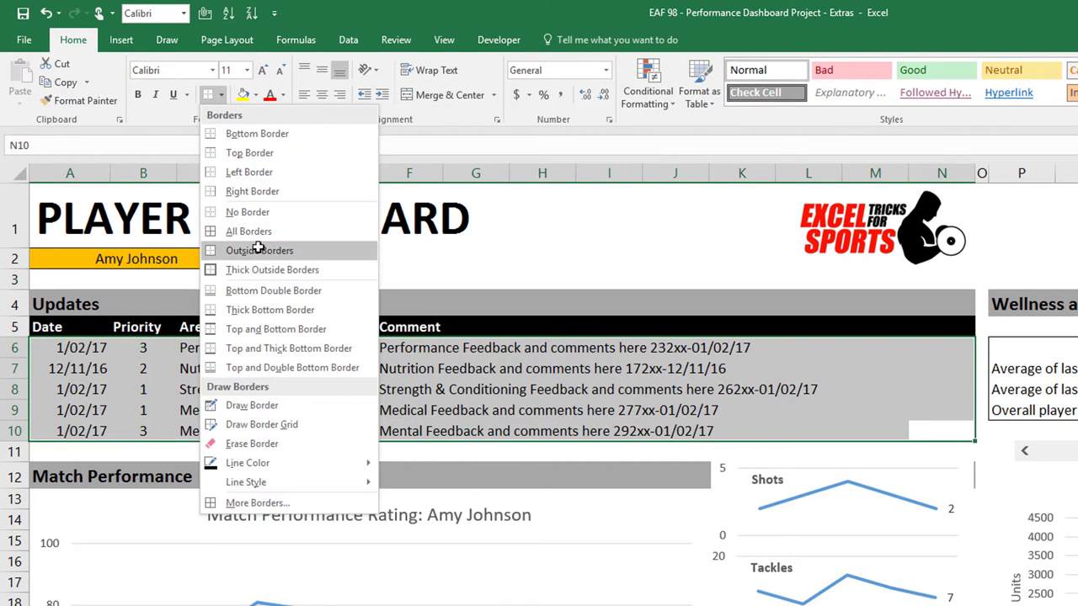
pyautogui.click(232, 248)
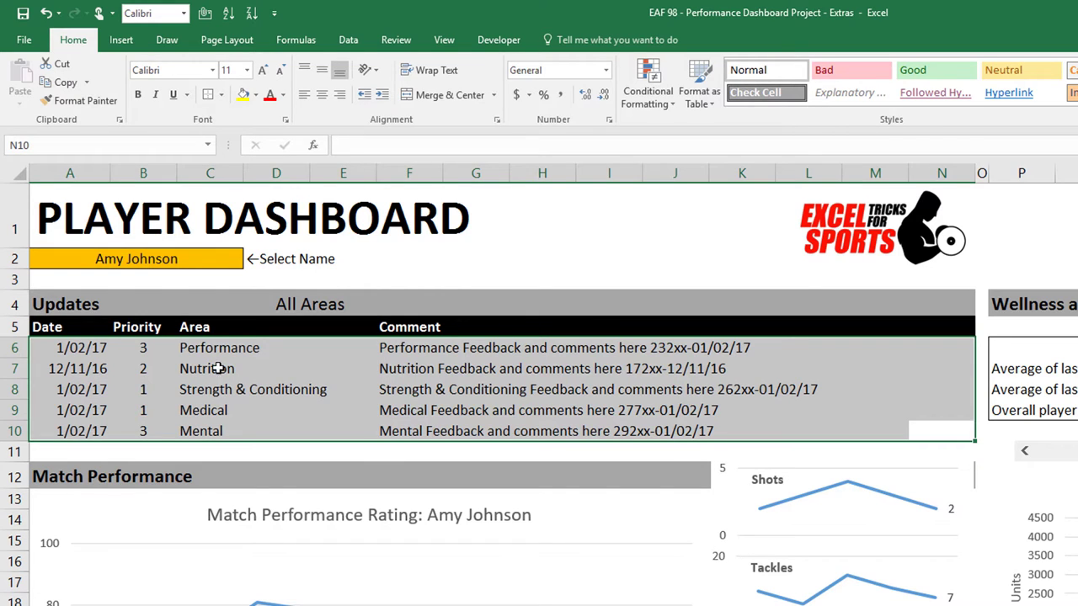
pyautogui.click(257, 387)
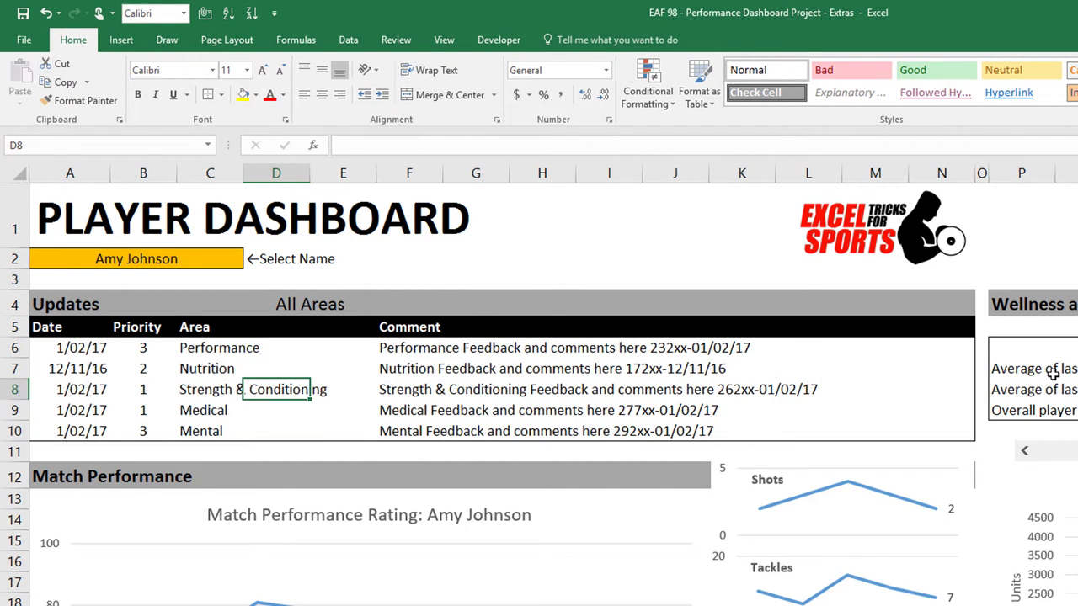
# - Test the D4 filter with All Areas, leaving it on Recent P1 & P2
pyautogui.click(325, 300)
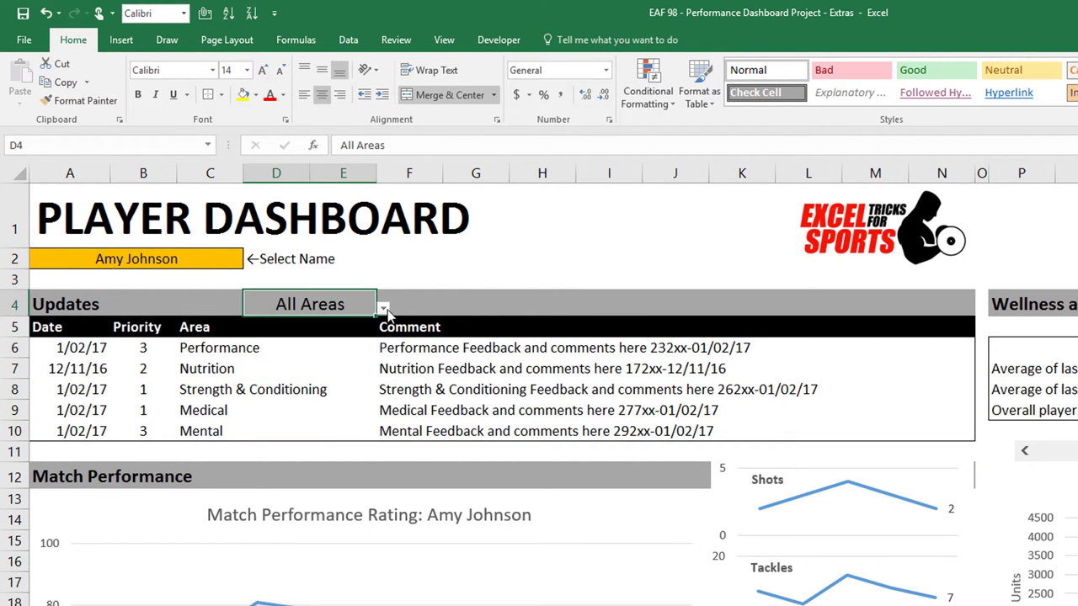
pyautogui.click(383, 308)
pyautogui.click(352, 338)
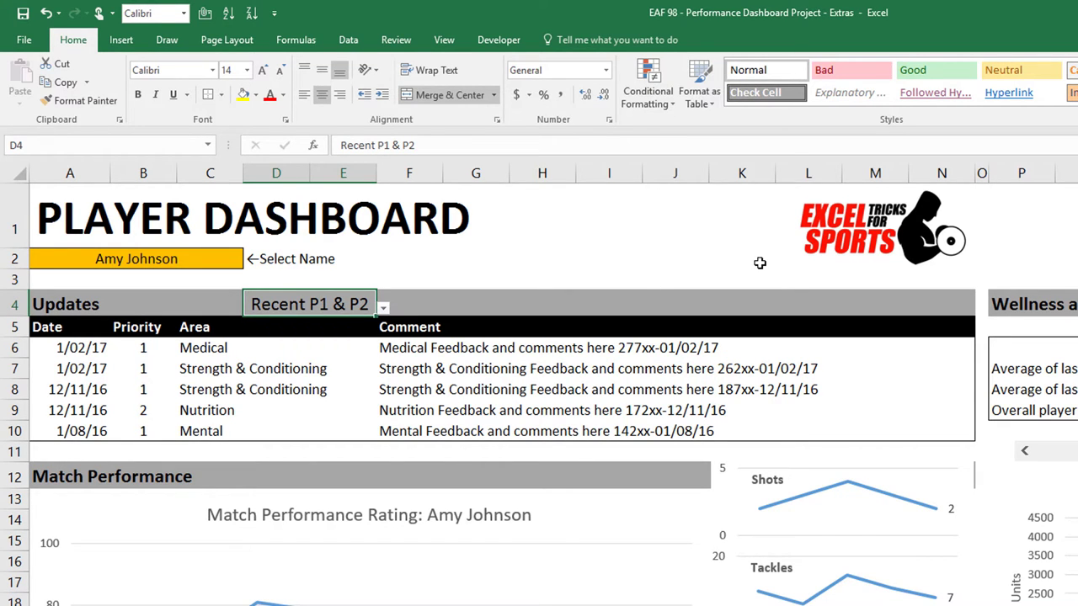
pyautogui.click(383, 308)
pyautogui.click(296, 326)
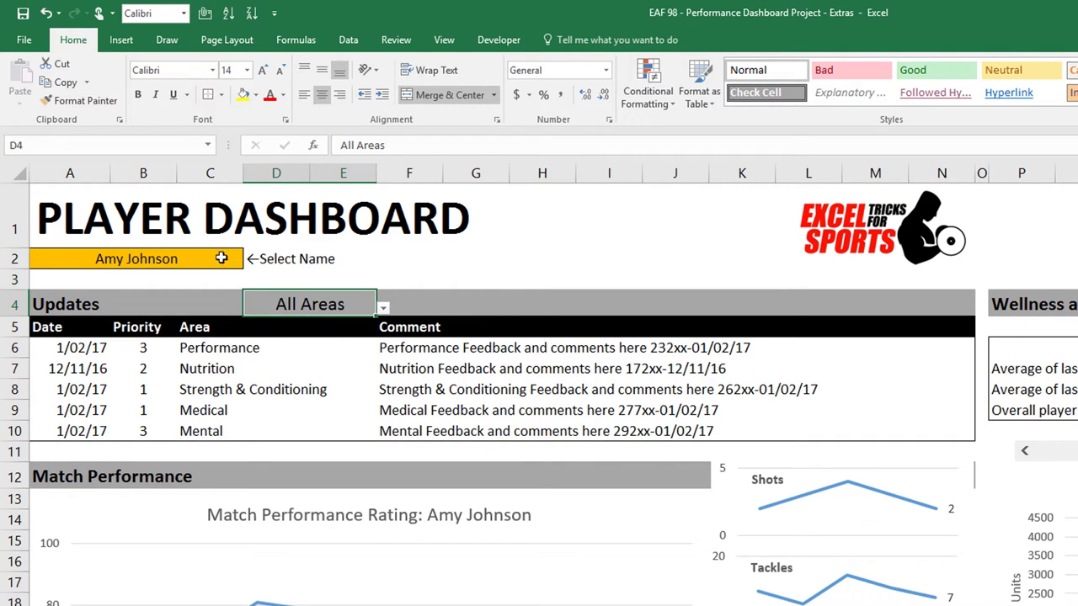
pyautogui.click(383, 308)
pyautogui.click(307, 338)
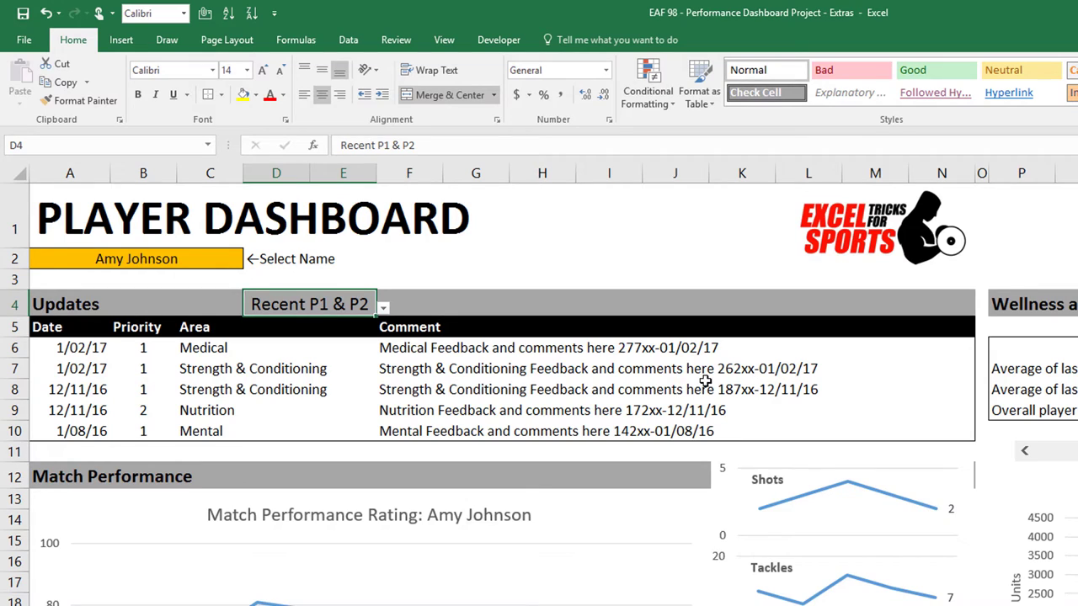
# - Go to the Workings sheet and select the Avg Opponent Rating heading in the match workings
pyautogui.scroll(-3, 705, 380)
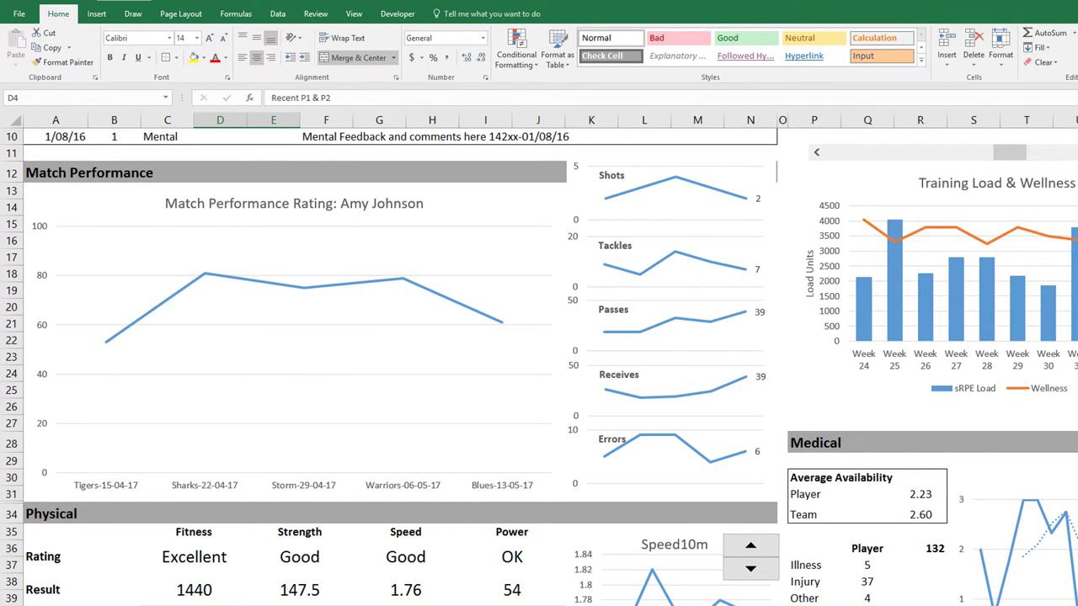
pyautogui.hotkey('ctrl', 'pagedown')
pyautogui.scroll(-8, 492, 429)
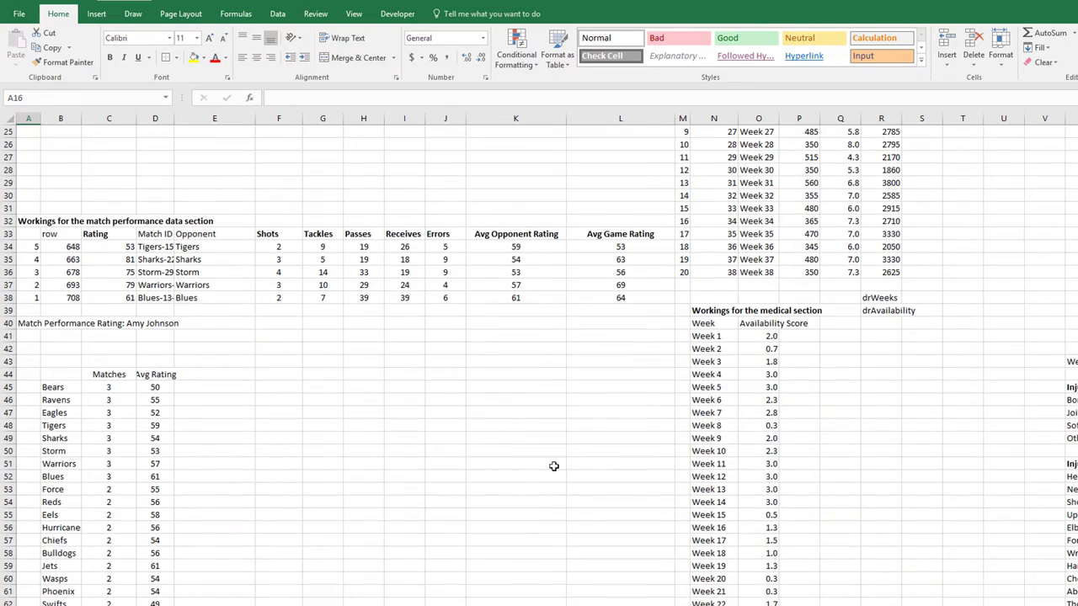
pyautogui.scroll(-2, 514, 438)
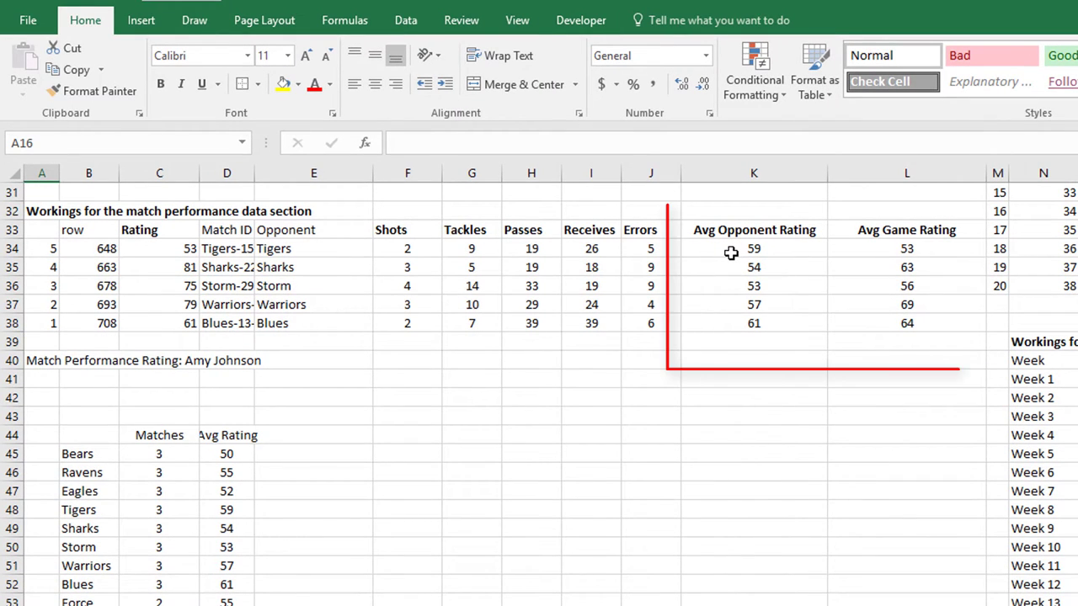
pyautogui.click(721, 232)
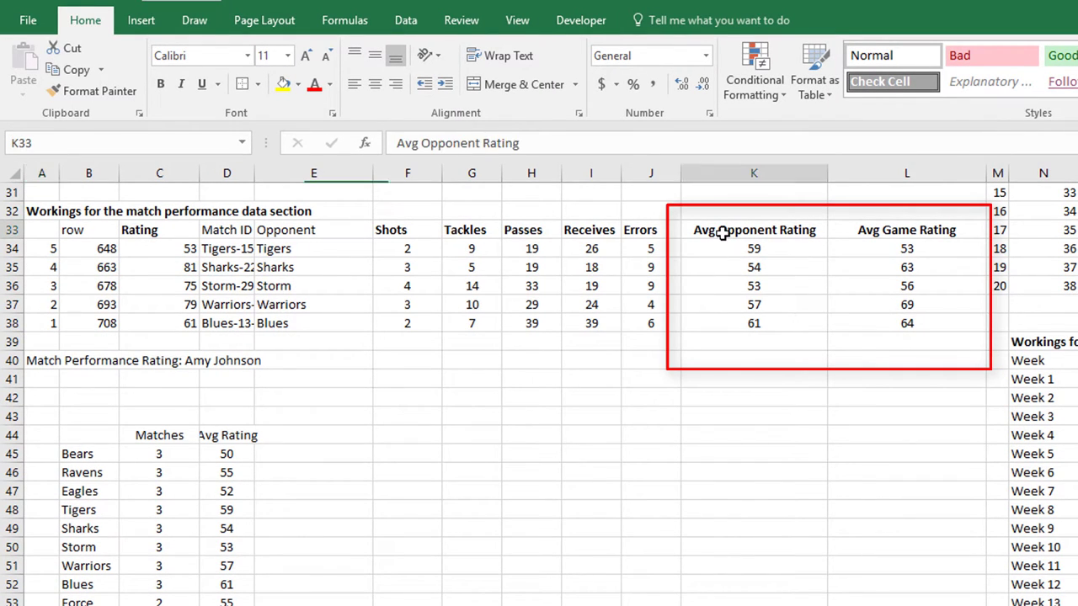
# - Add notes to the Avg Opponent Rating and Avg Game Rating headings, e.g. 'Average score for our players…'
pyautogui.rightClick(724, 229)
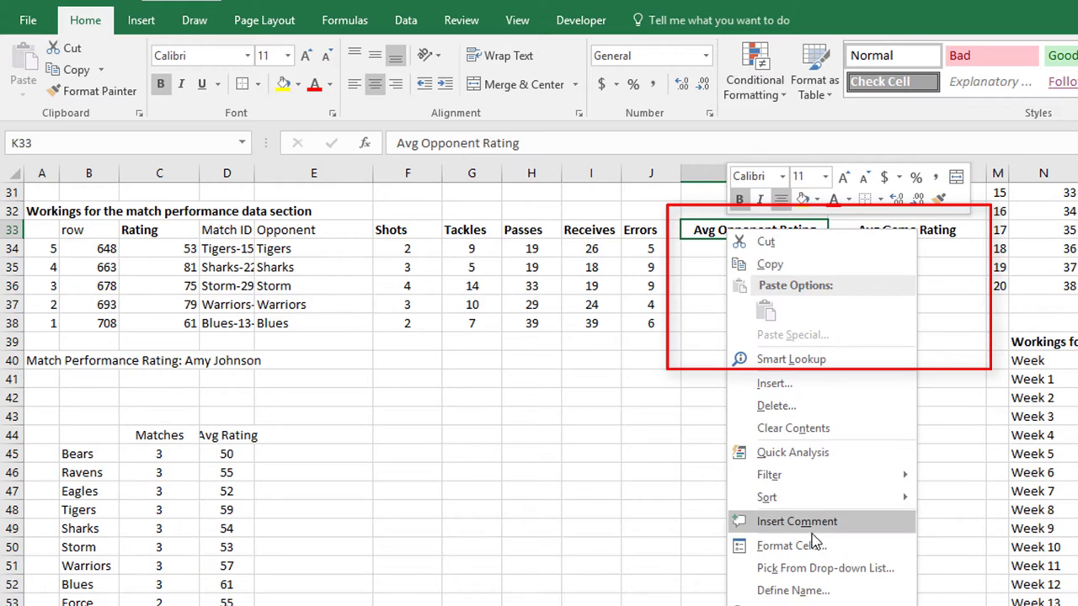
pyautogui.click(748, 519)
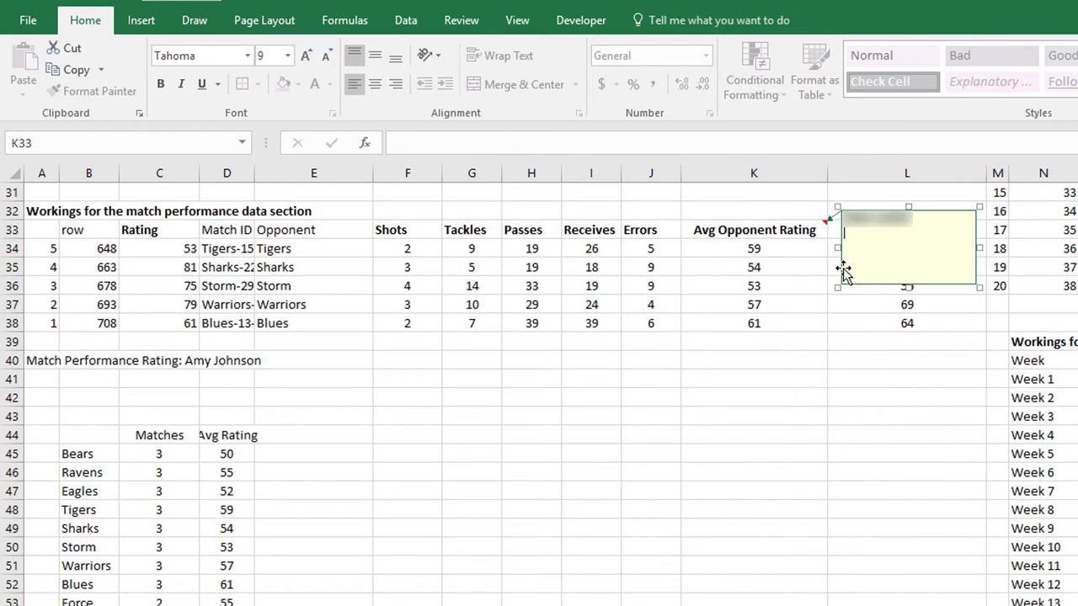
pyautogui.press('BackSpace')
pyautogui.press('BackSpace')
pyautogui.press('BackSpace')
pyautogui.press('BackSpace')
pyautogui.press('BackSpace')
pyautogui.press('BackSpace')
pyautogui.press('BackSpace')
pyautogui.press('BackSpace')
pyautogui.press('BackSpace')
pyautogui.press('BackSpace')
pyautogui.press('BackSpace')
pyautogui.press('BackSpace')
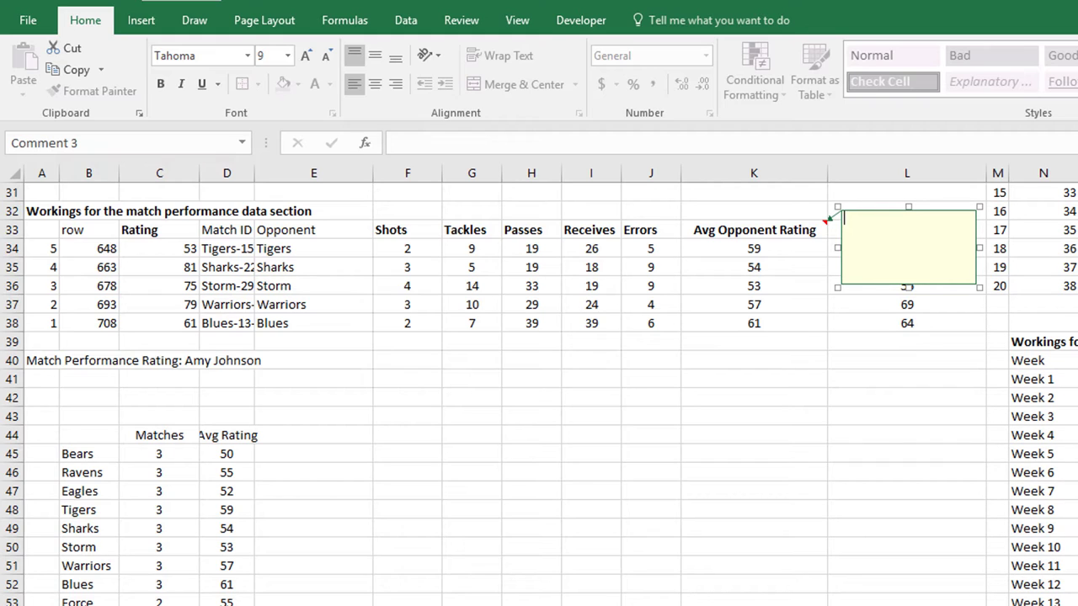
pyautogui.write('rage score for o')
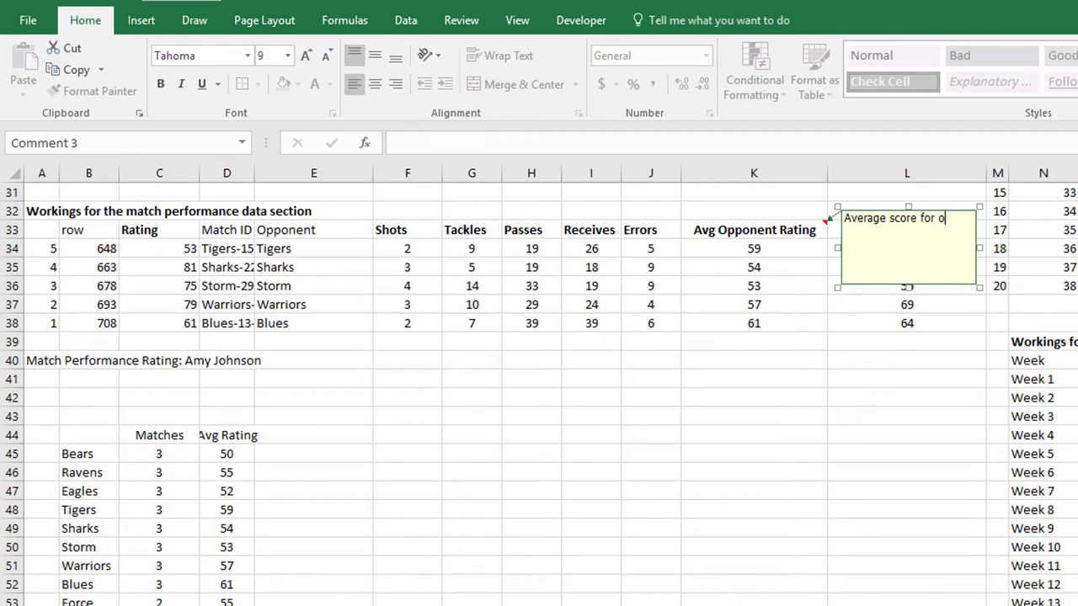
pyautogui.write('ur players against this op')
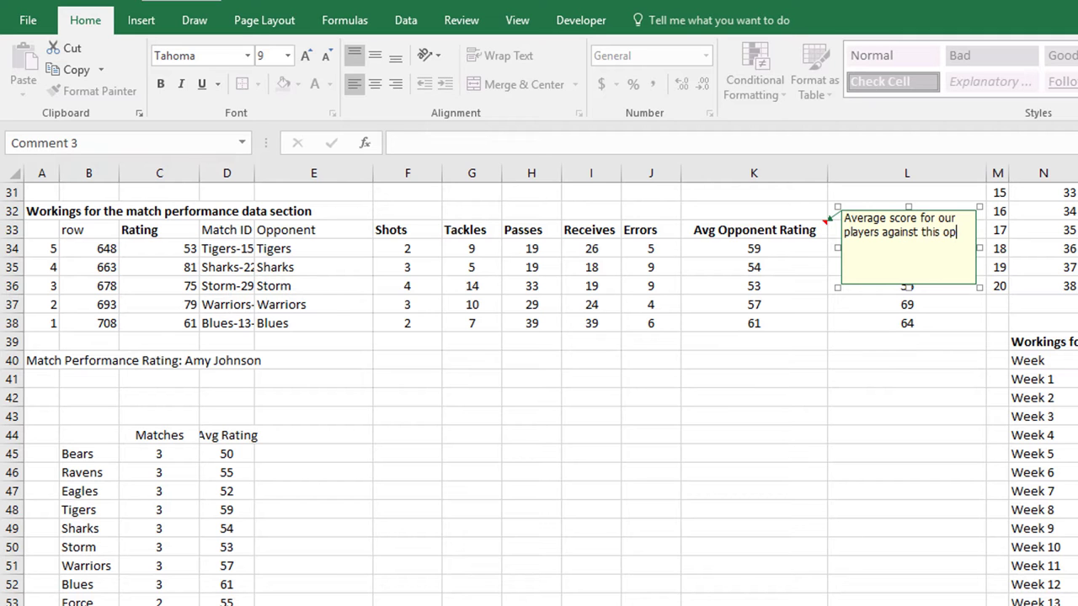
pyautogui.write('onent')
pyautogui.click(739, 428)
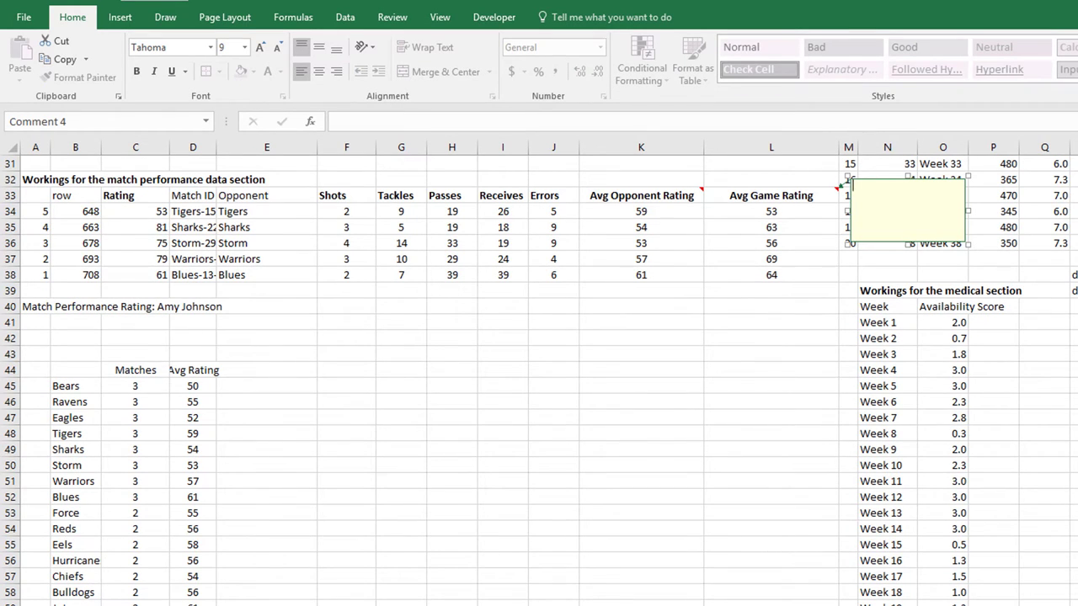
pyautogui.write('Average score for our players in this game')
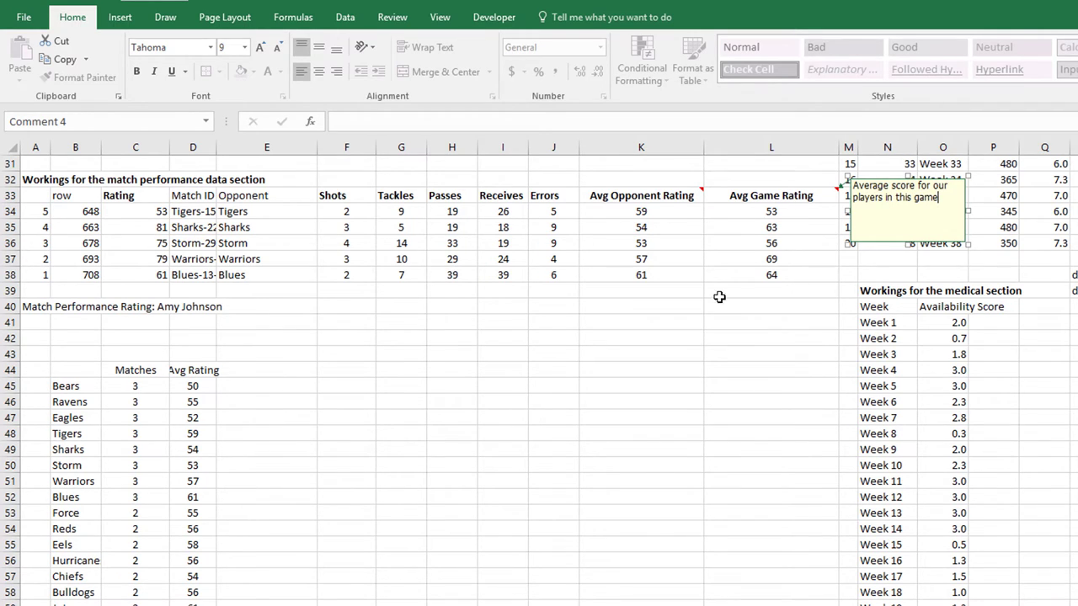
pyautogui.click(667, 309)
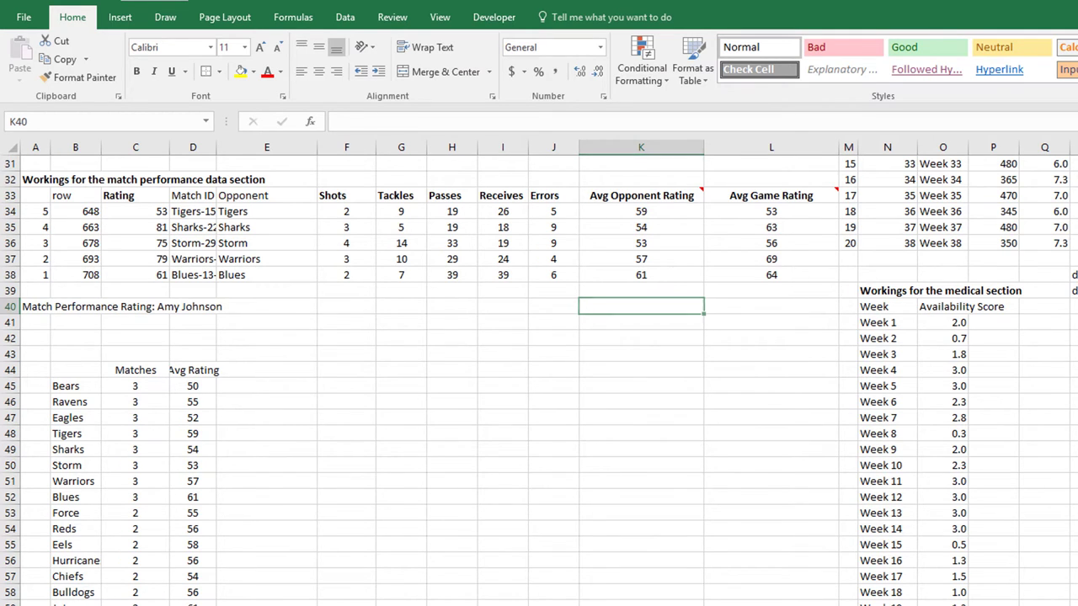
# - Rename the Match Performance chart's Series1 to Player in its data source settings
pyautogui.hotkey('ctrl', 'pageup')
pyautogui.click(212, 294)
pyautogui.rightClick(212, 294)
pyautogui.click(253, 382)
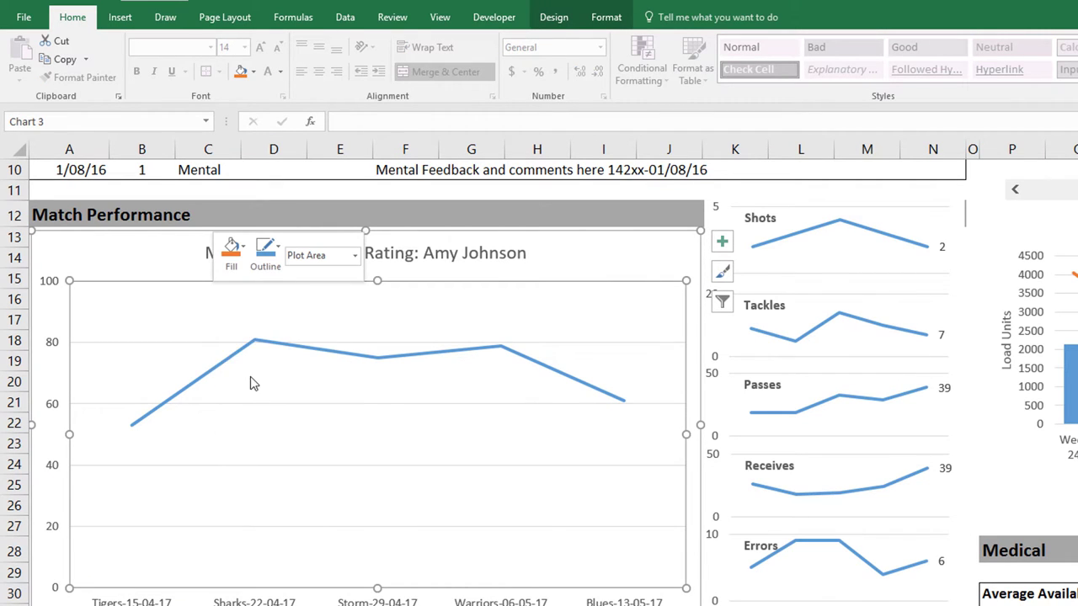
pyautogui.click(256, 355)
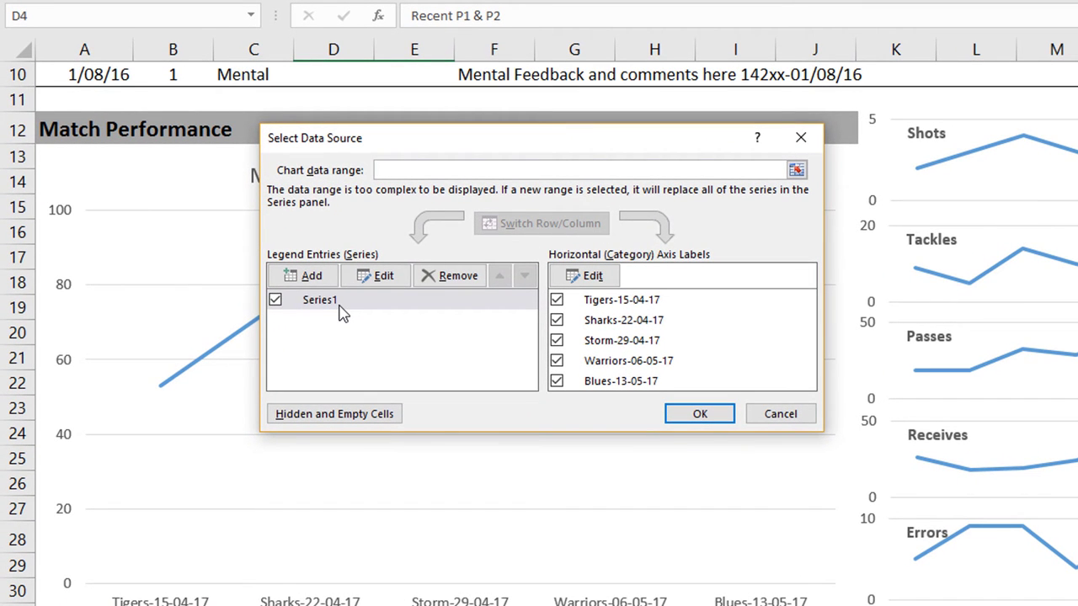
pyautogui.click(341, 311)
pyautogui.click(375, 276)
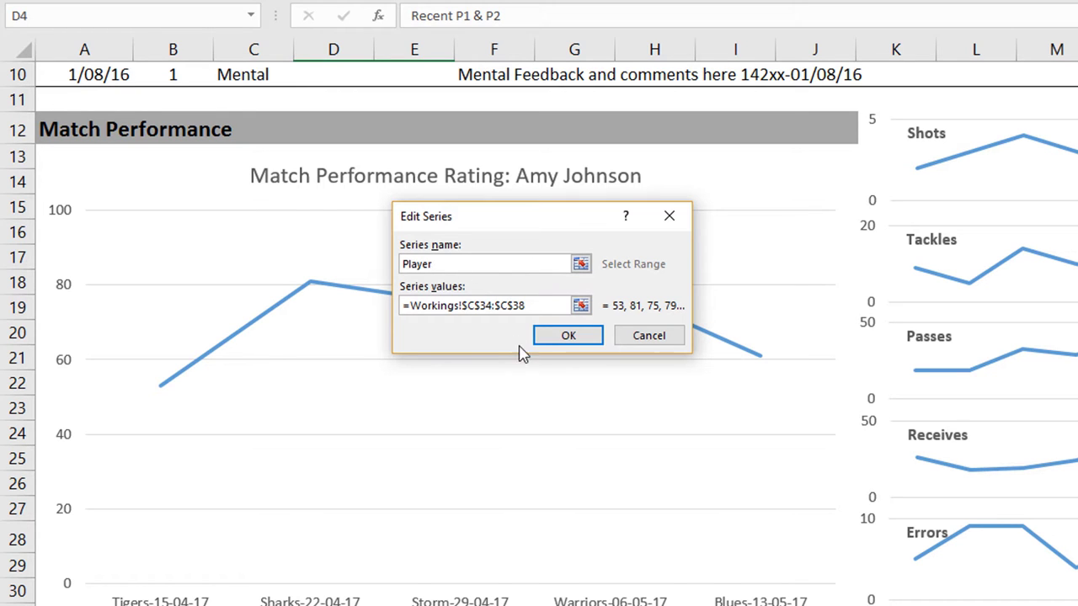
pyautogui.click(560, 337)
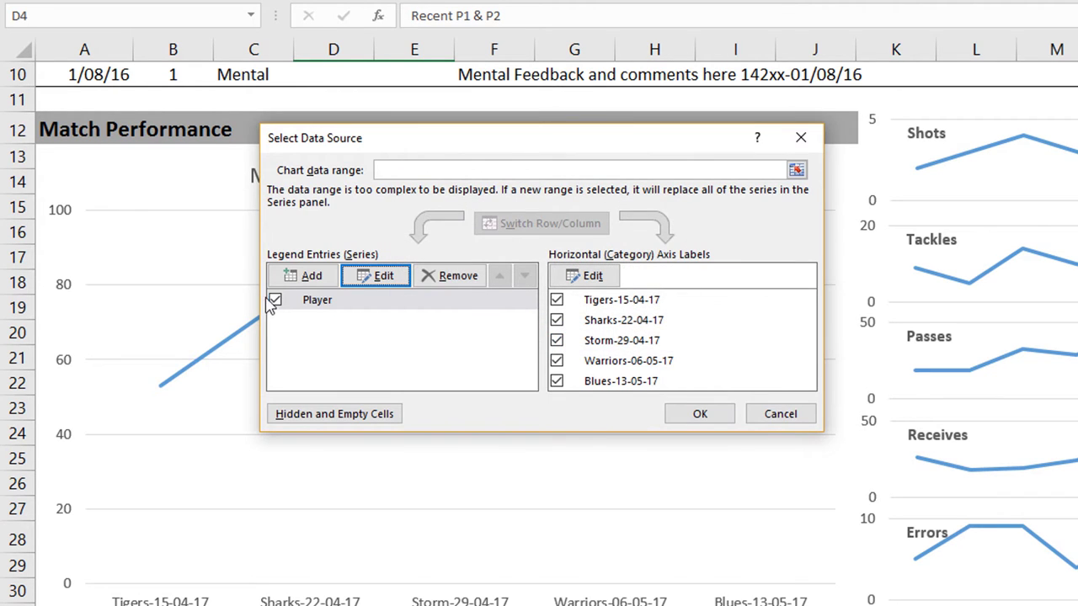
# - Add an Opponent Average series with values Workings!K34:K38
pyautogui.click(302, 276)
pyautogui.write('Opponent')
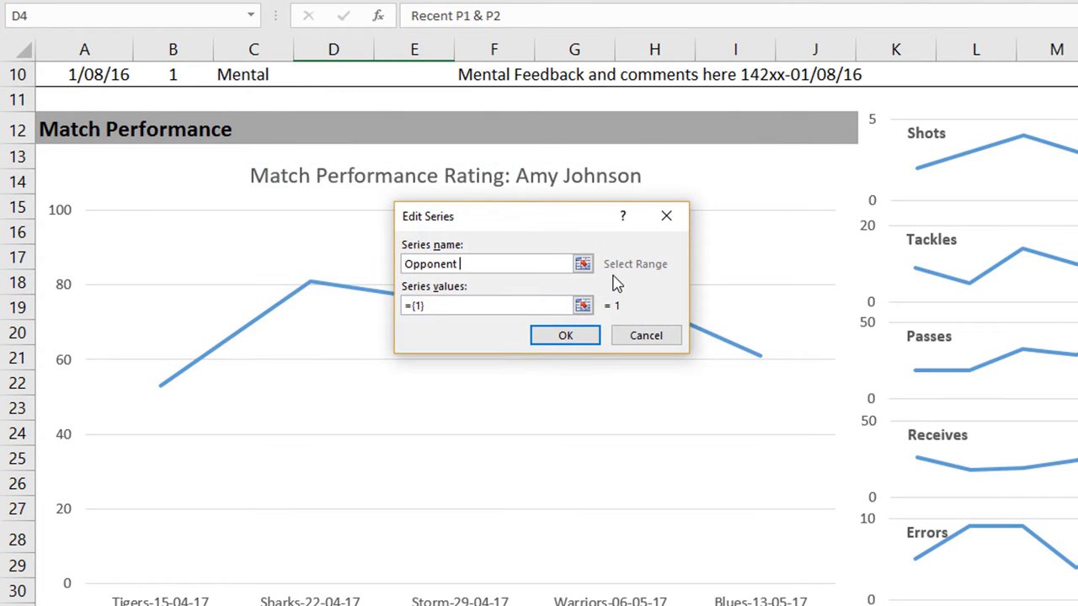
pyautogui.write(' Average')
pyautogui.click(583, 306)
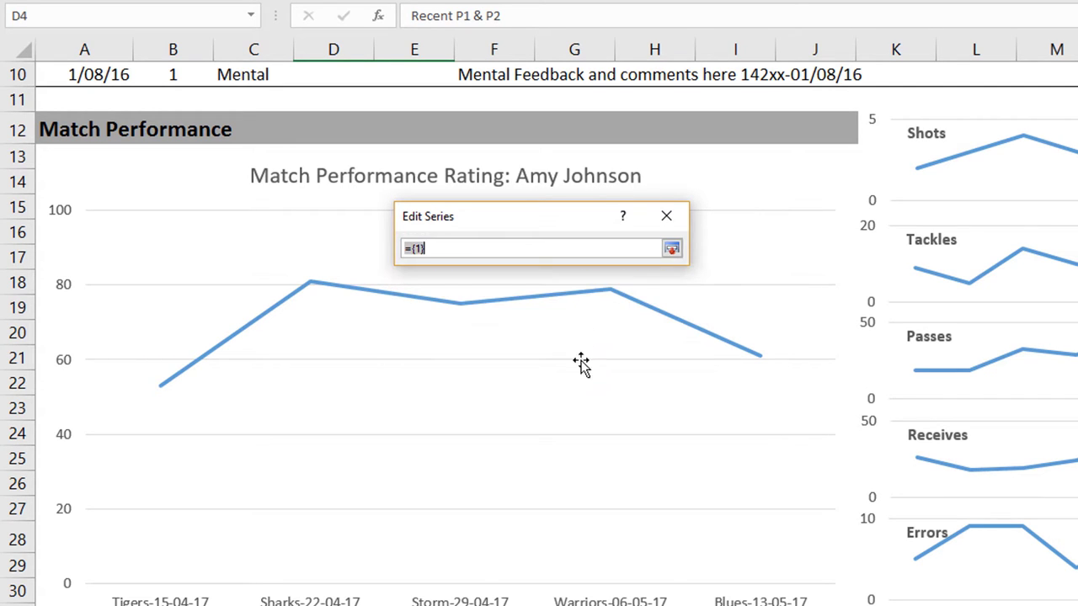
pyautogui.hotkey('ctrl', 'pagedown')
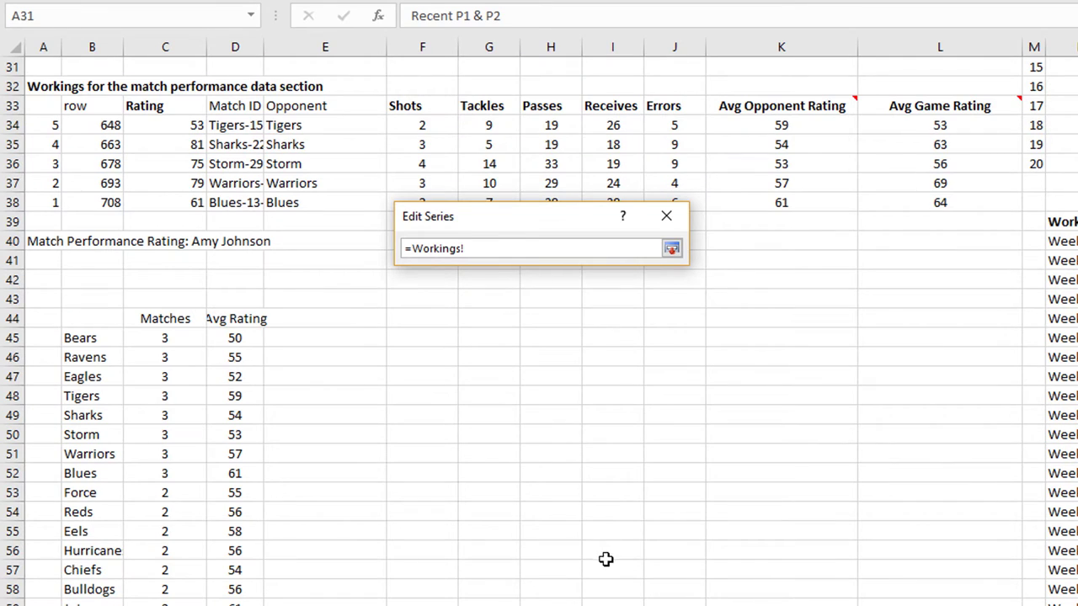
pyautogui.click(819, 122)
pyautogui.moveTo(818, 121); pyautogui.dragTo(810, 203)
pyautogui.click(671, 250)
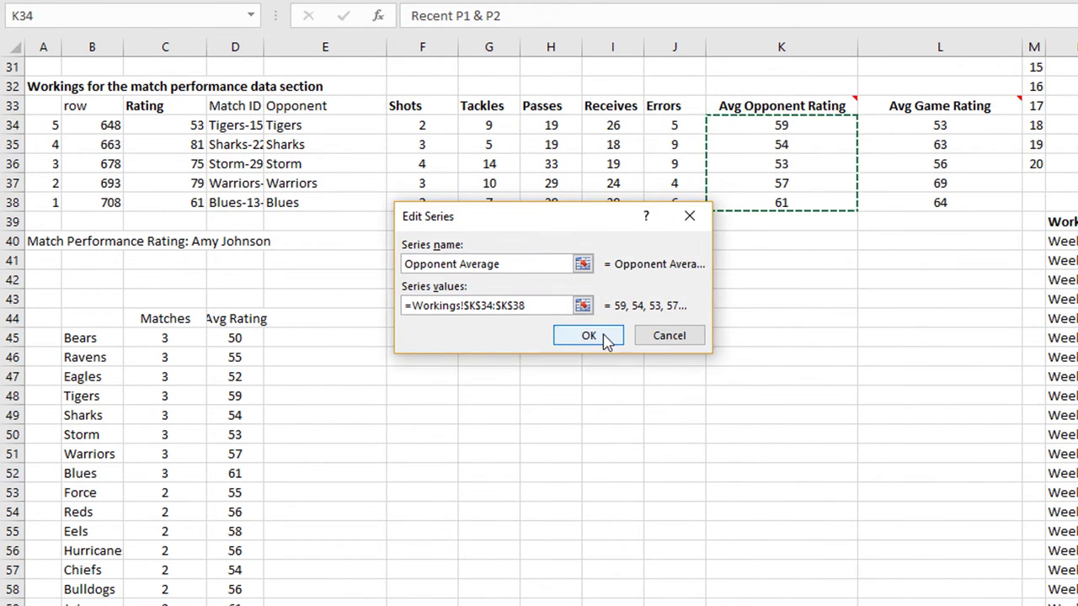
pyautogui.click(603, 337)
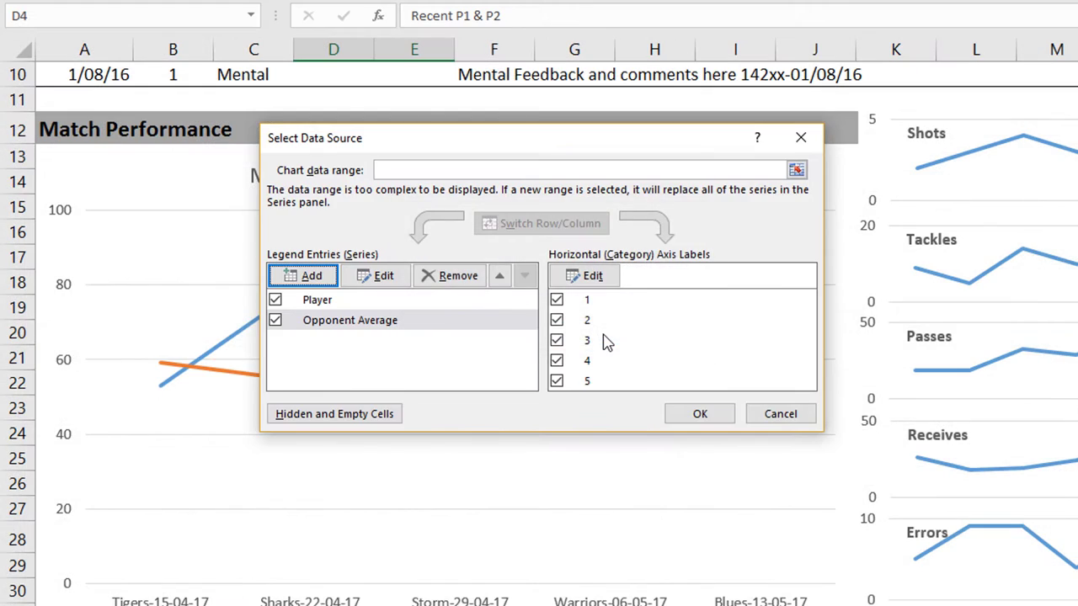
# - Add a Game Average series with values Workings!L34:L38
pyautogui.click(320, 279)
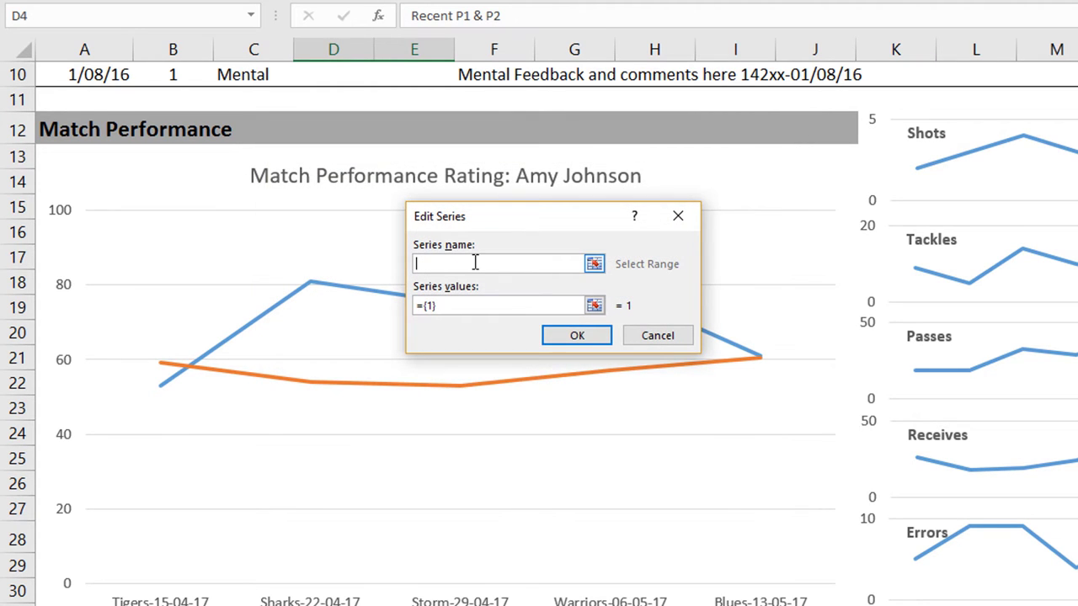
pyautogui.write('Game Average')
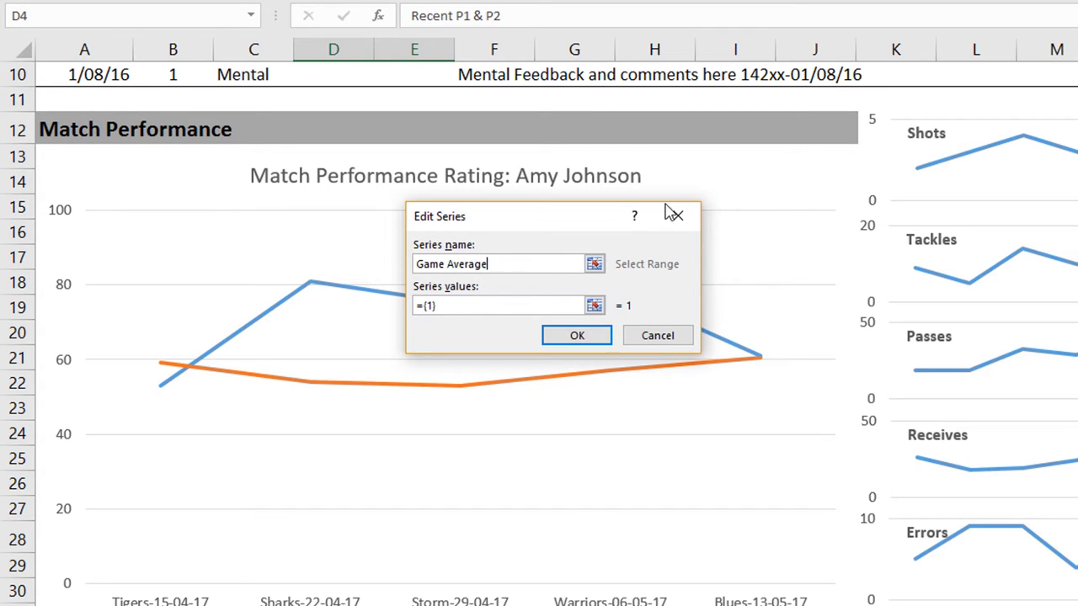
pyautogui.press('Tab')
pyautogui.click(594, 306)
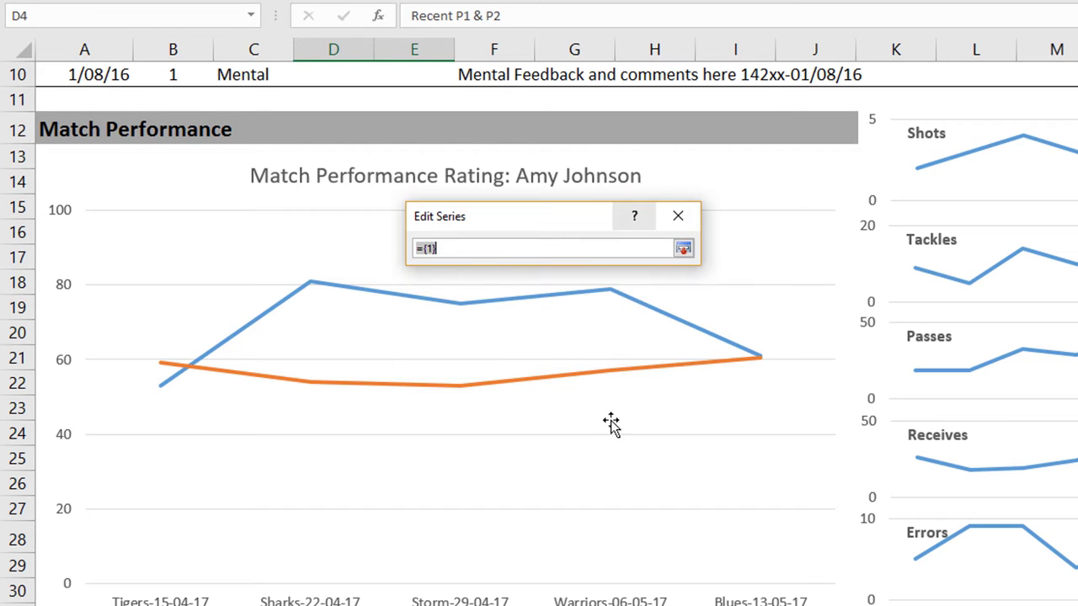
pyautogui.hotkey('ctrl', 'pagedown')
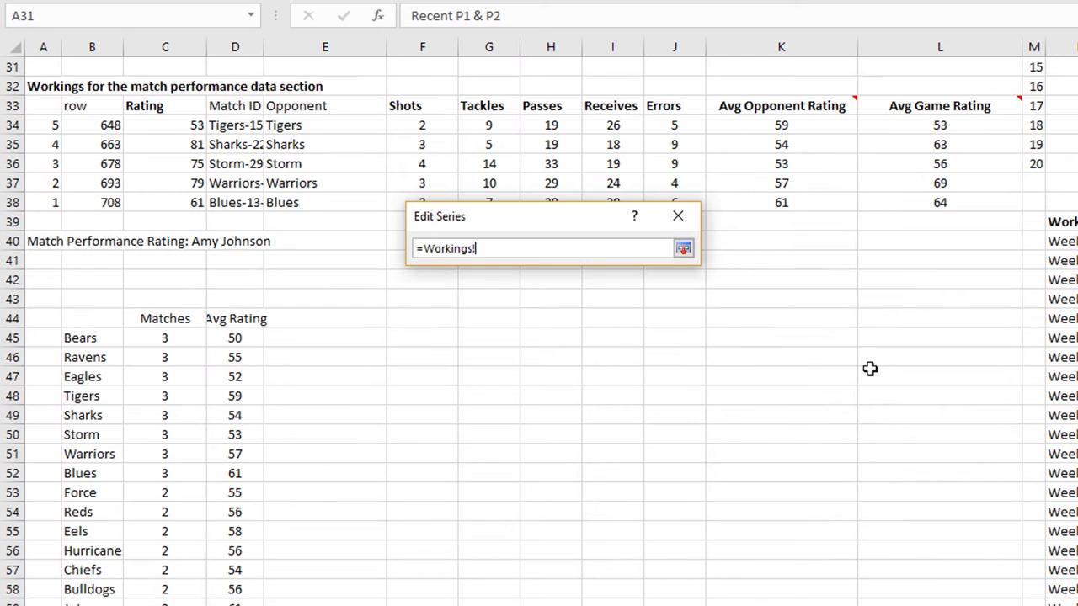
pyautogui.click(905, 122)
pyautogui.moveTo(906, 123); pyautogui.dragTo(904, 202)
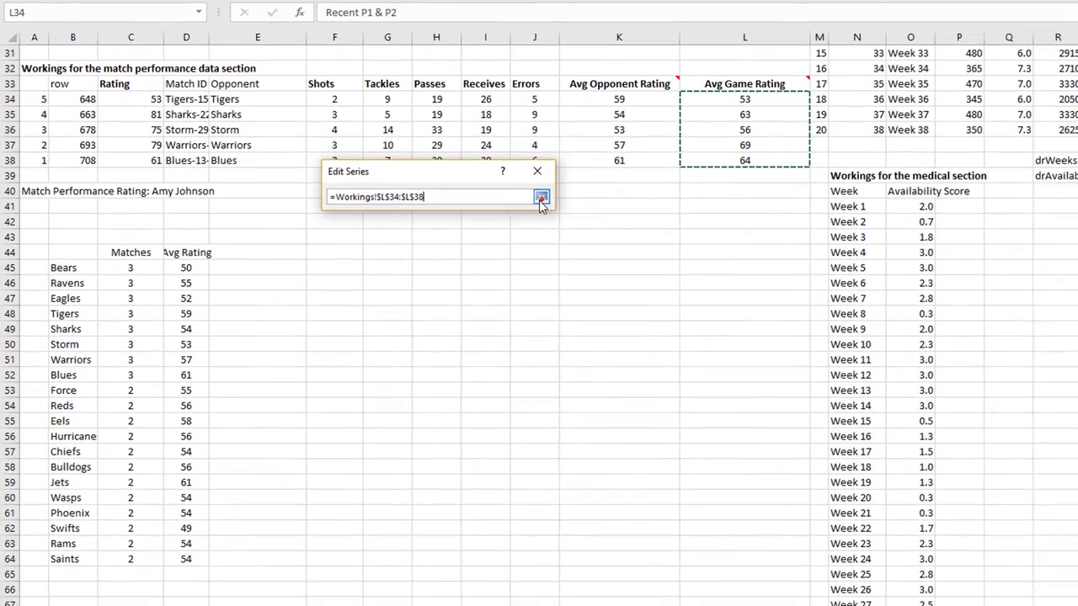
pyautogui.click(540, 198)
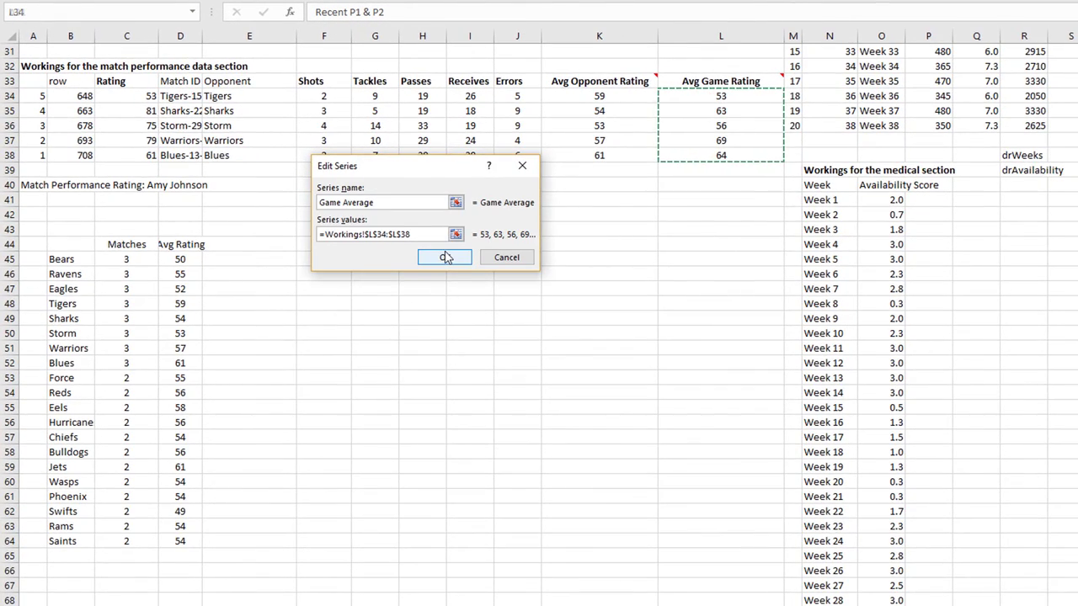
pyautogui.click(445, 257)
pyautogui.moveTo(412, 105); pyautogui.dragTo(833, 63)
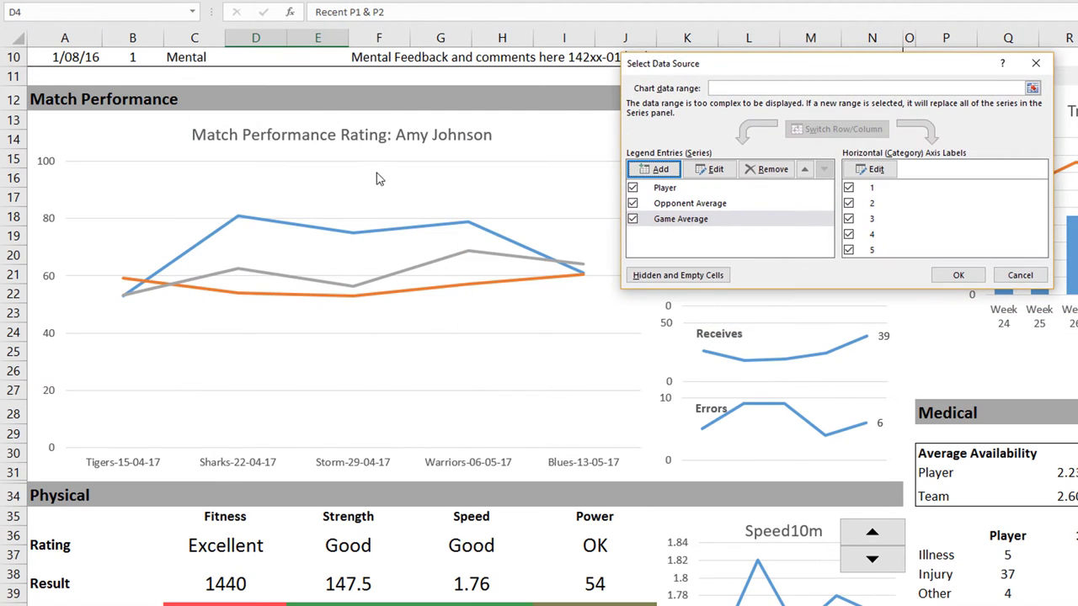
# - Copy the Player series' axis label range reference
pyautogui.click(665, 188)
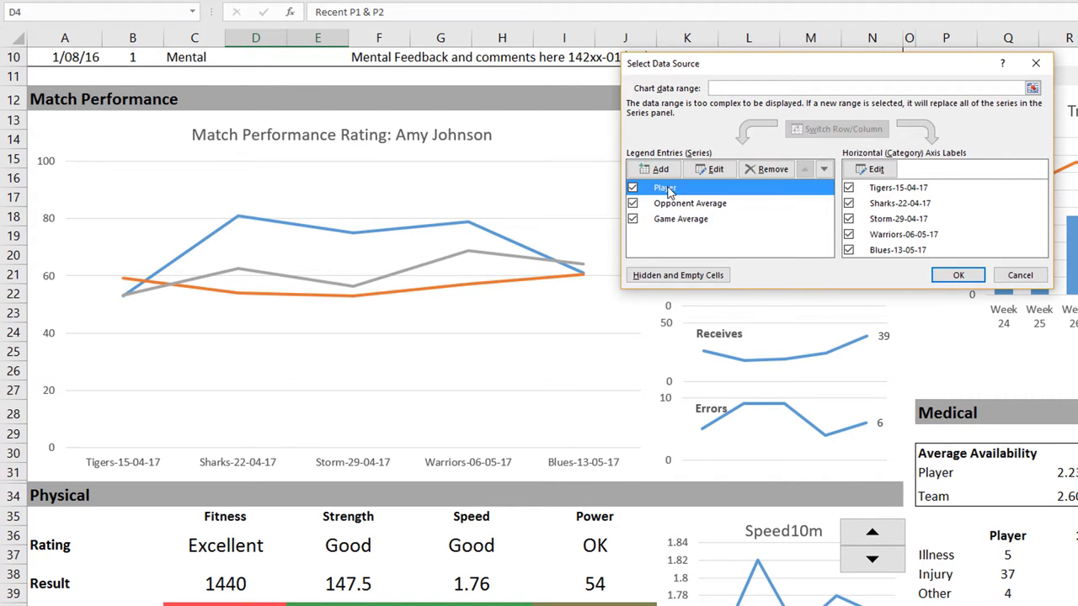
pyautogui.click(875, 170)
pyautogui.rightClick(316, 221)
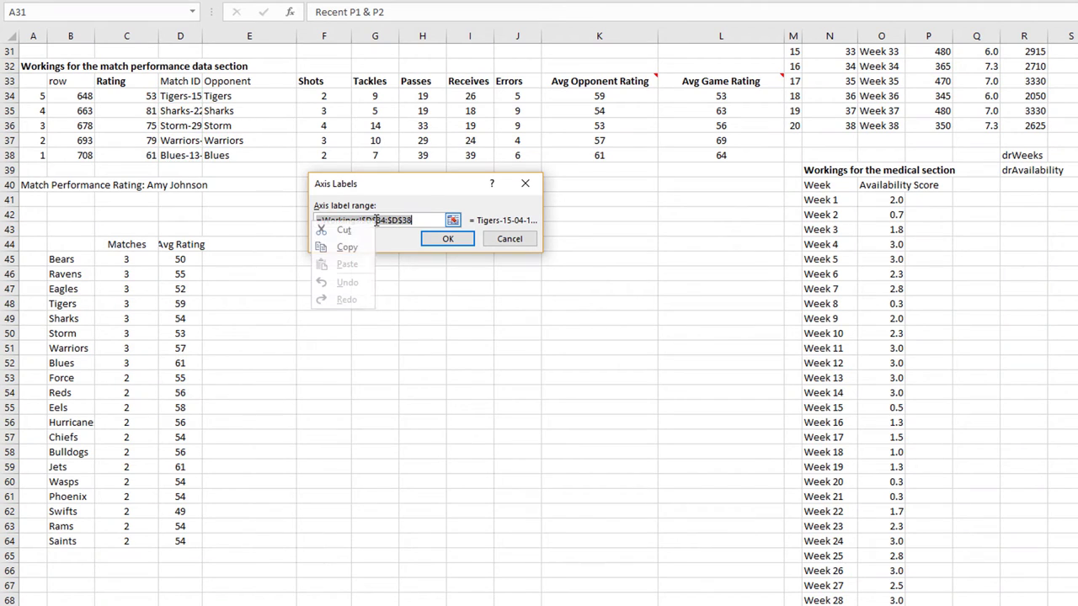
pyautogui.click(330, 247)
pyautogui.click(447, 241)
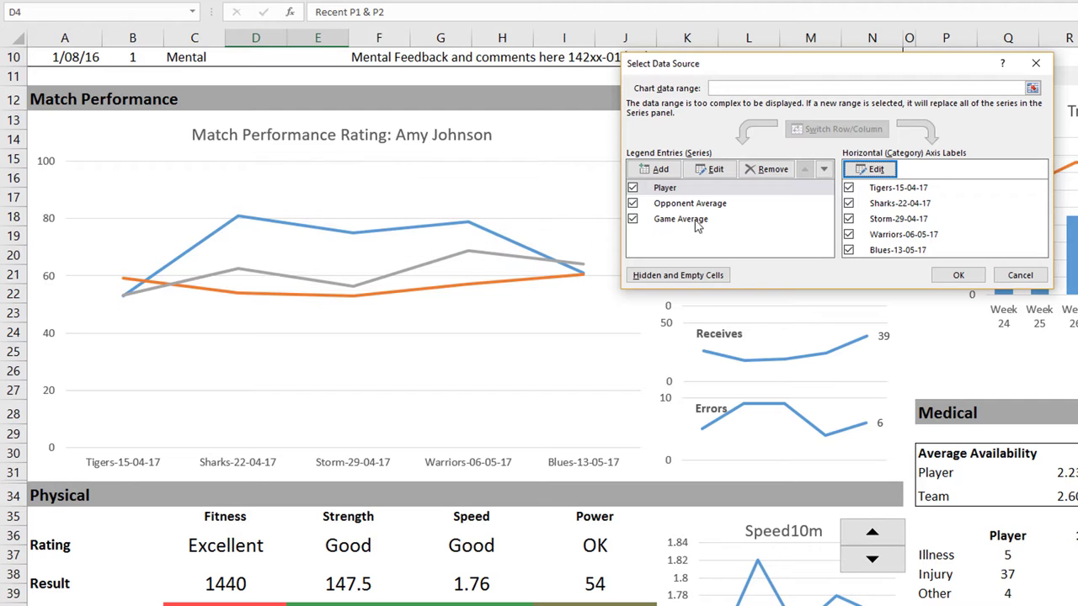
# - Paste that range as the Opponent Average axis labels and apply the chart data changes
pyautogui.click(699, 204)
pyautogui.click(876, 169)
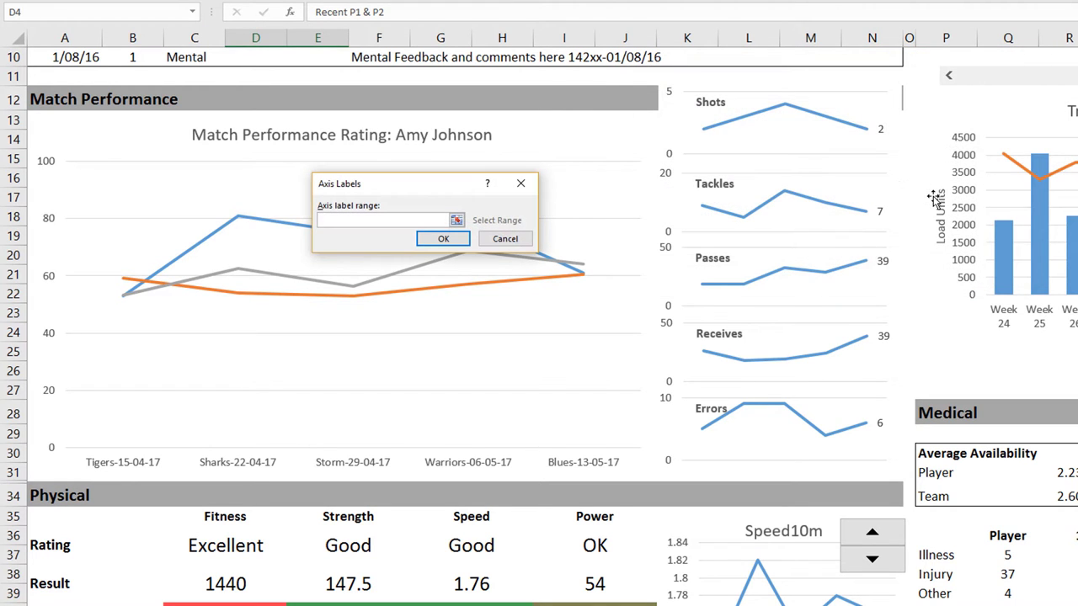
pyautogui.hotkey('ctrl', 'v')
pyautogui.scroll(3, 934, 198)
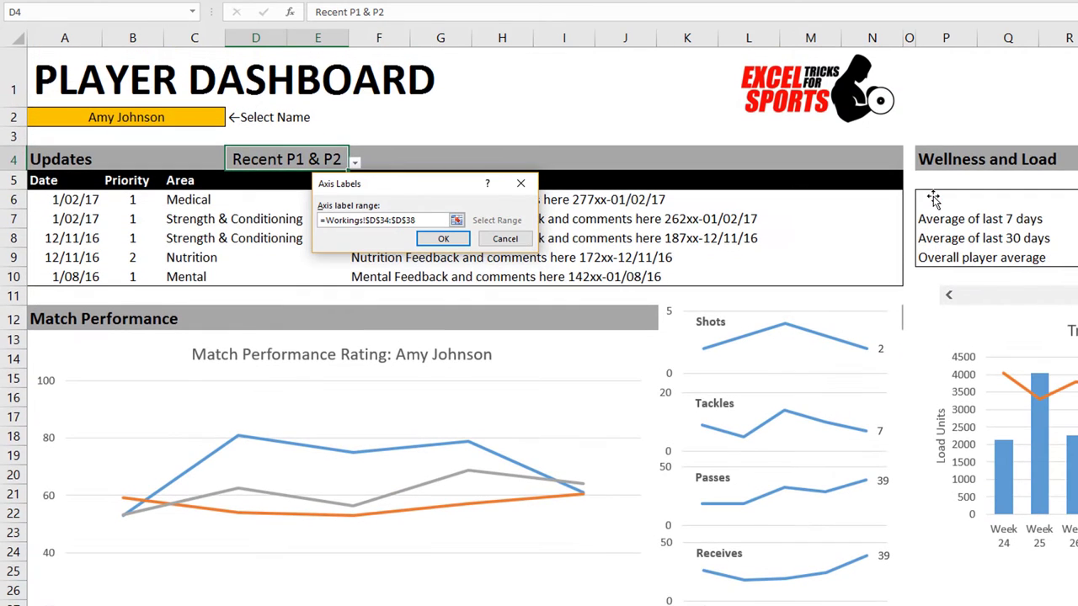
pyautogui.click(459, 242)
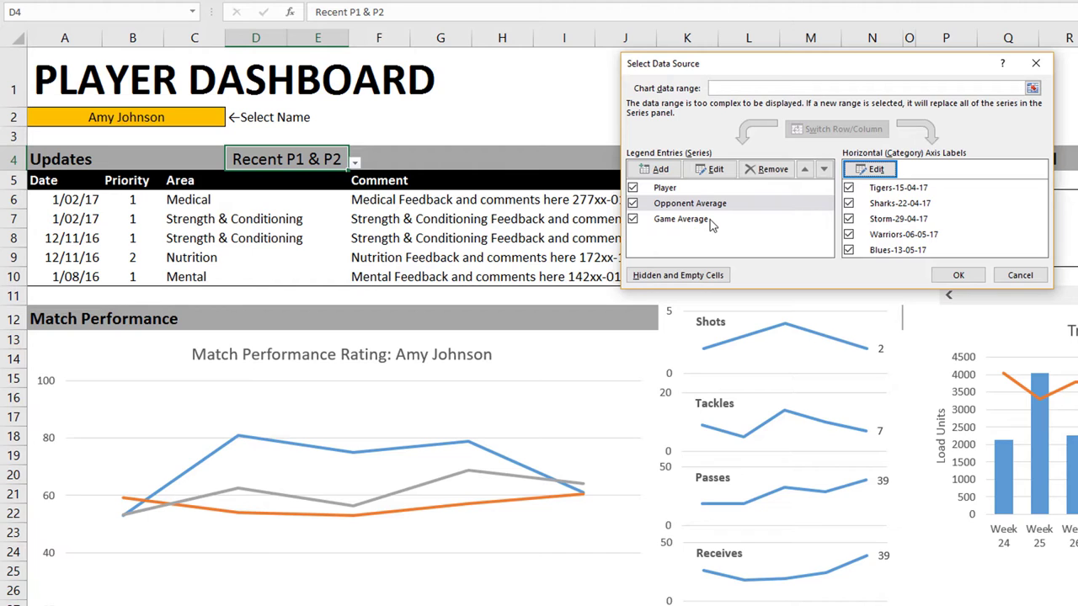
pyautogui.click(682, 219)
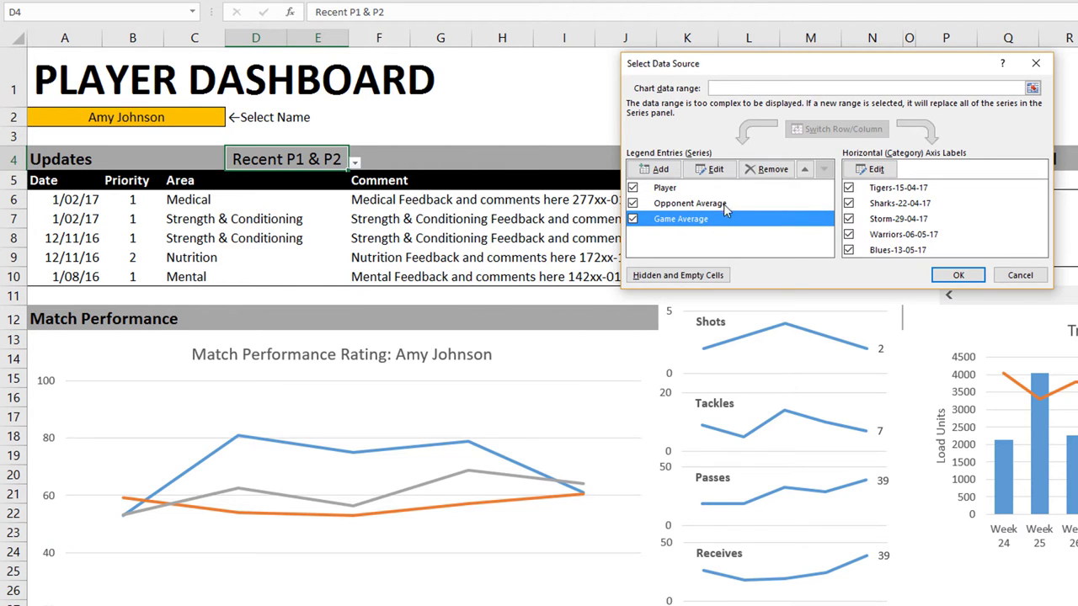
pyautogui.click(724, 204)
pyautogui.click(708, 190)
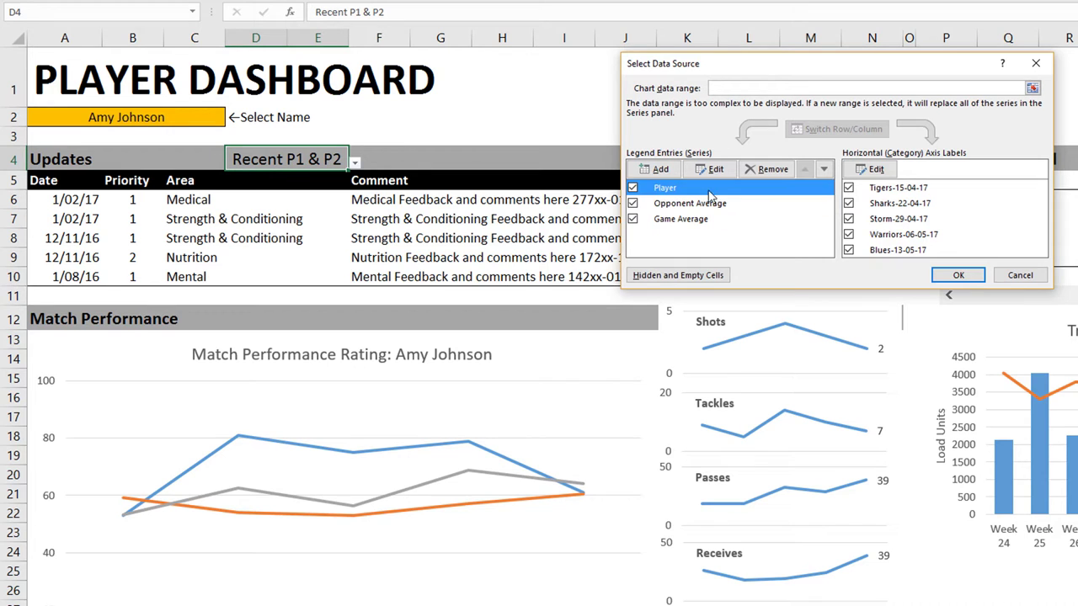
pyautogui.click(961, 275)
pyautogui.scroll(-4, 534, 303)
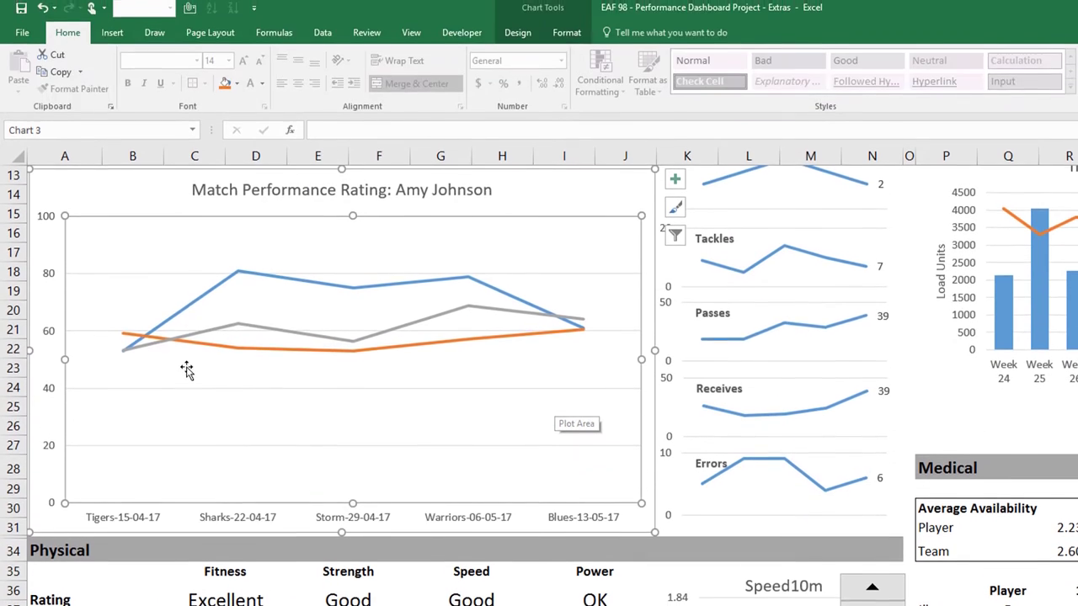
# - Remove the connecting line from the Opponent Average series
pyautogui.rightClick(213, 226)
pyautogui.press('Escape')
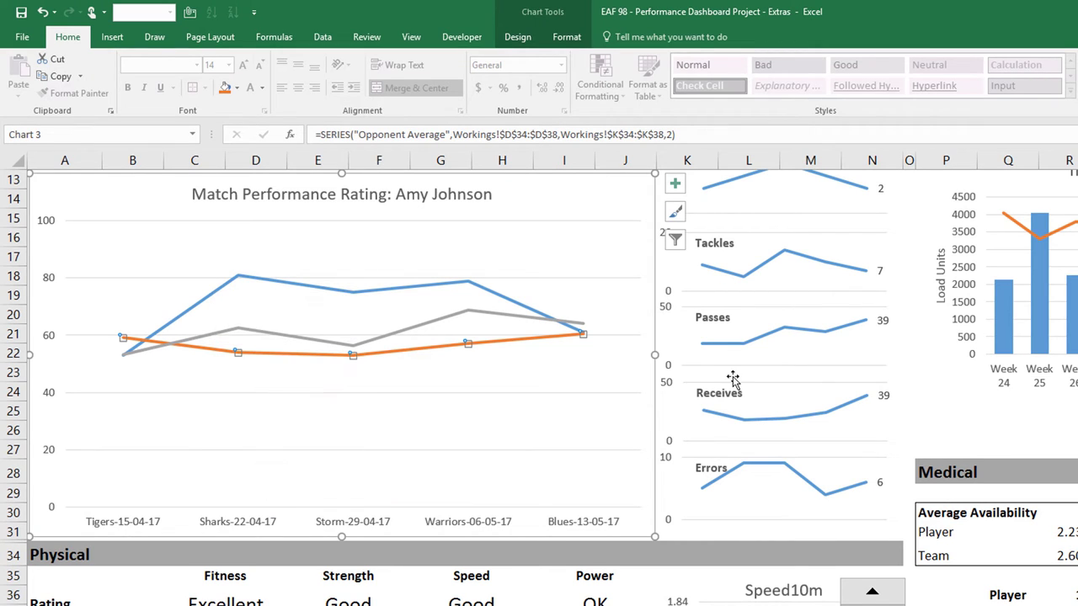
pyautogui.hotkey('ctrl', '1')
pyautogui.moveTo(1010, 114); pyautogui.dragTo(676, 97)
pyautogui.click(622, 144)
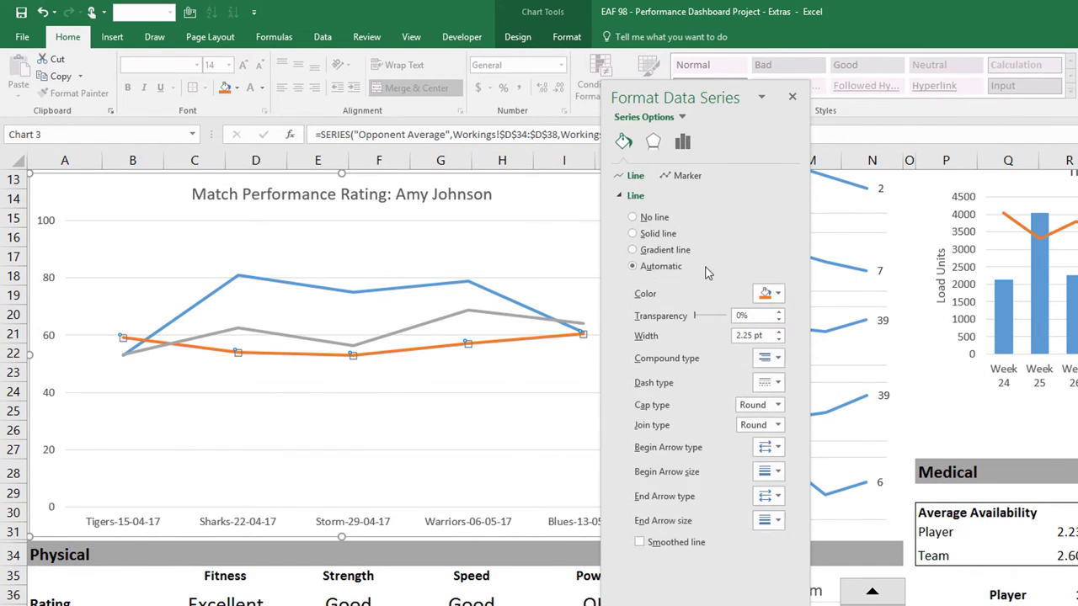
pyautogui.click(632, 218)
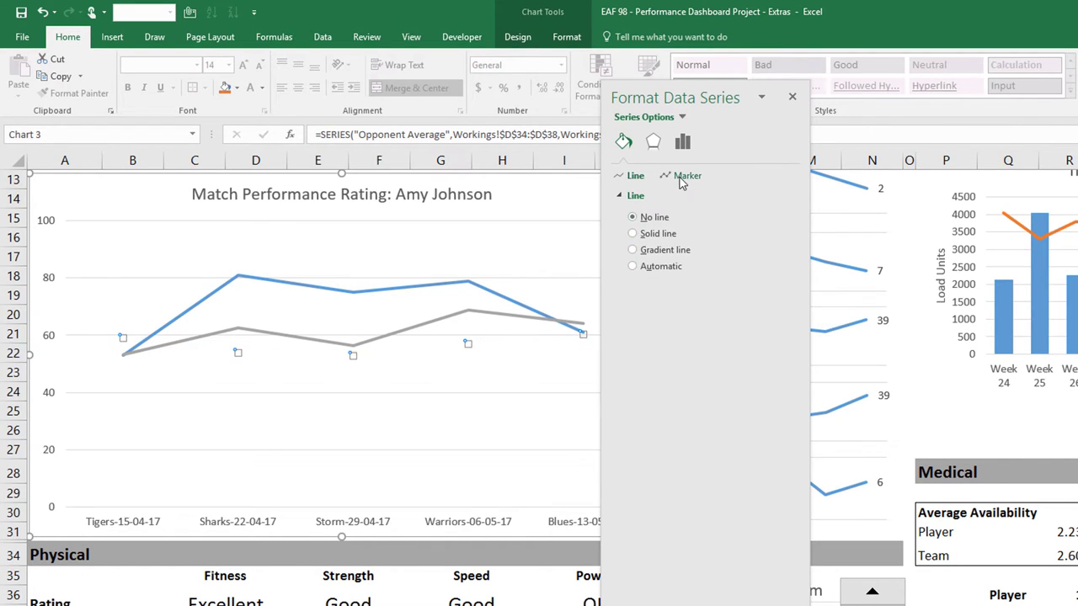
# - Give the Opponent Average points built-in square markers, size 10
pyautogui.click(689, 176)
pyautogui.click(648, 197)
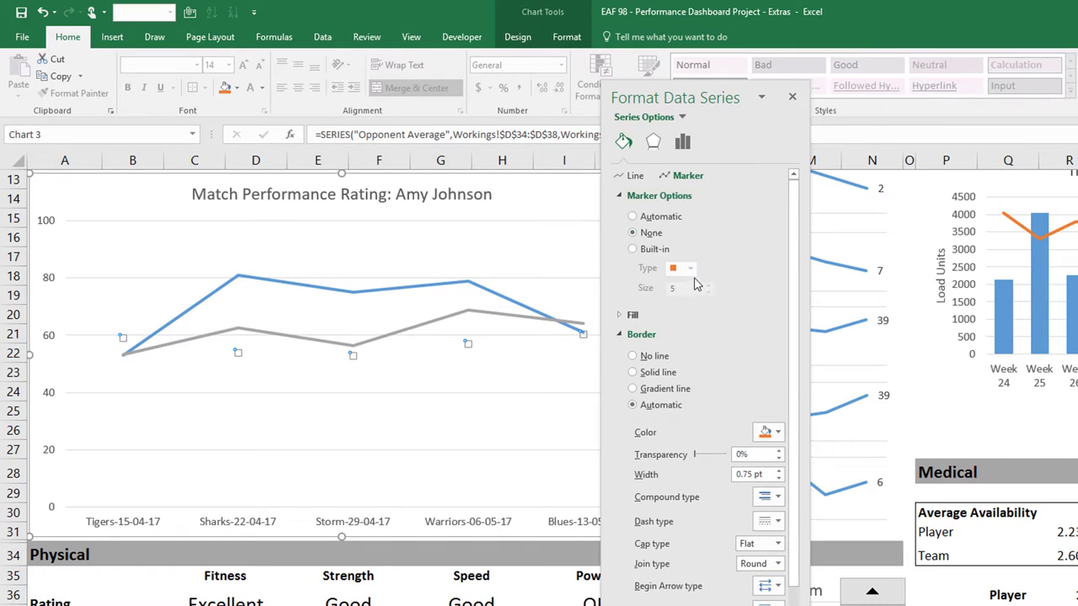
pyautogui.click(654, 249)
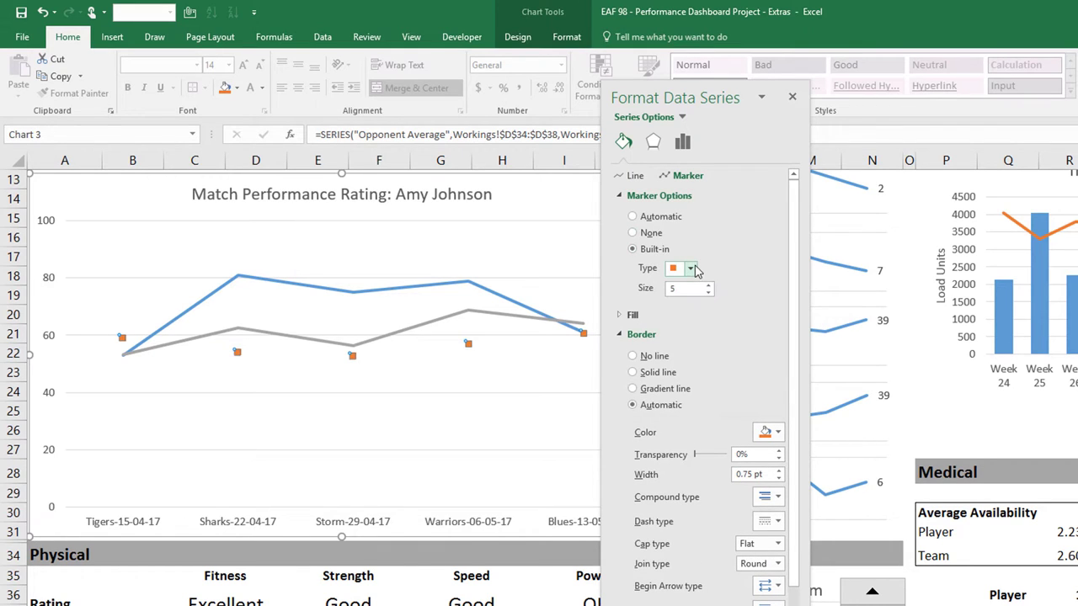
pyautogui.click(709, 285)
pyautogui.click(709, 285)
pyautogui.click(709, 285)
pyautogui.click(709, 284)
pyautogui.click(709, 285)
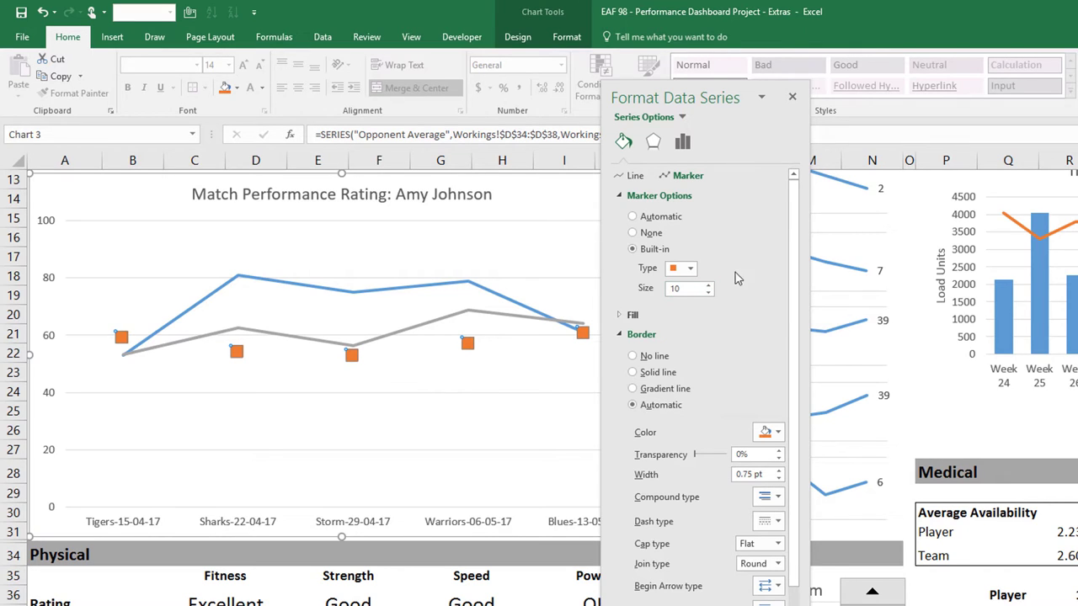
# - Colour the markers with a light green border and a solid green fill
pyautogui.click(766, 432)
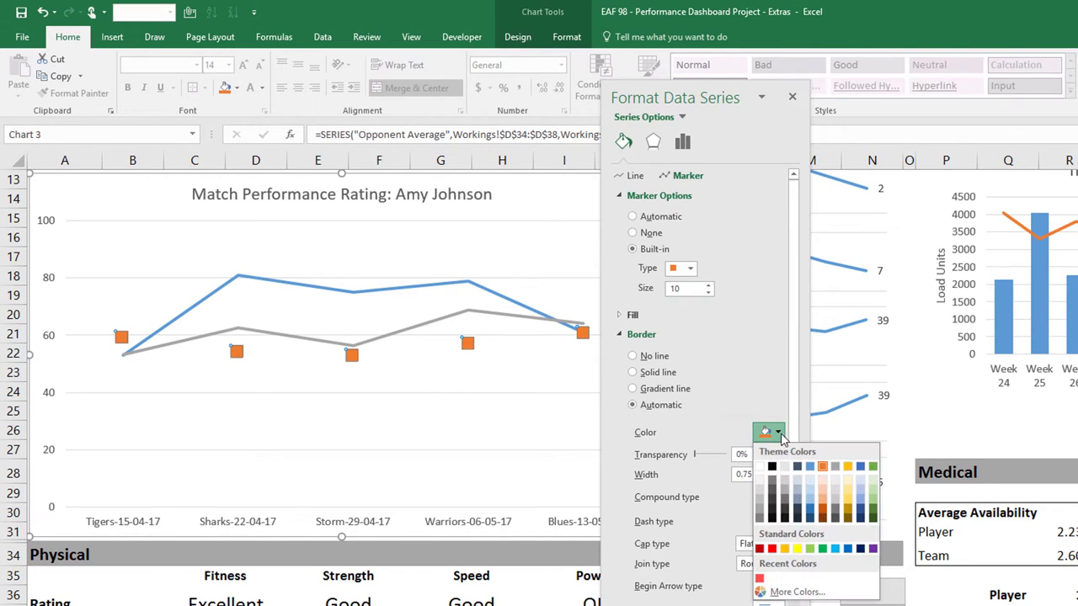
pyautogui.click(809, 548)
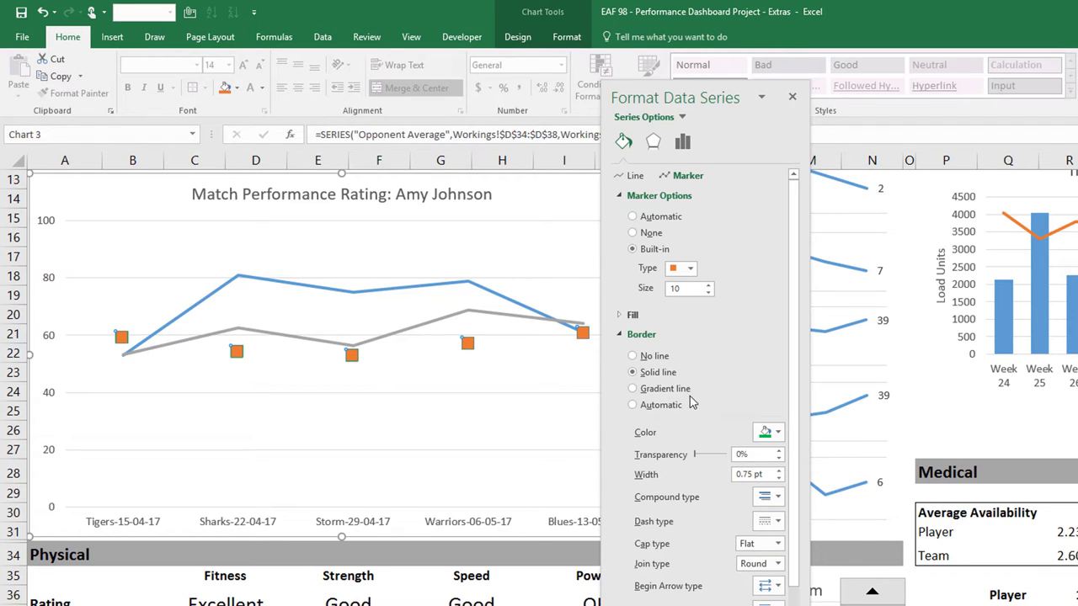
pyautogui.click(623, 317)
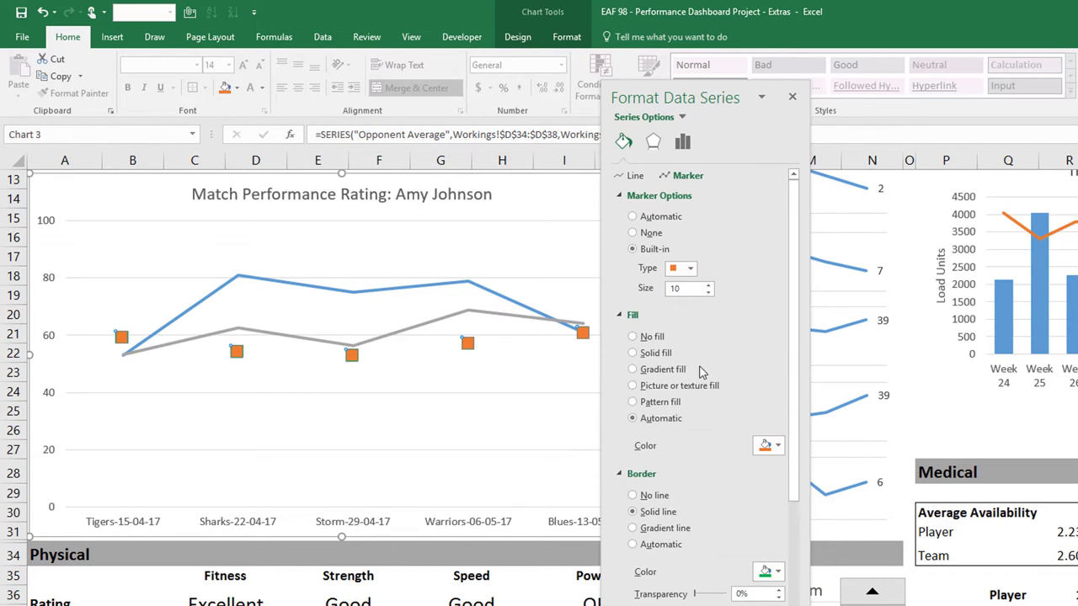
pyautogui.click(655, 353)
pyautogui.click(779, 447)
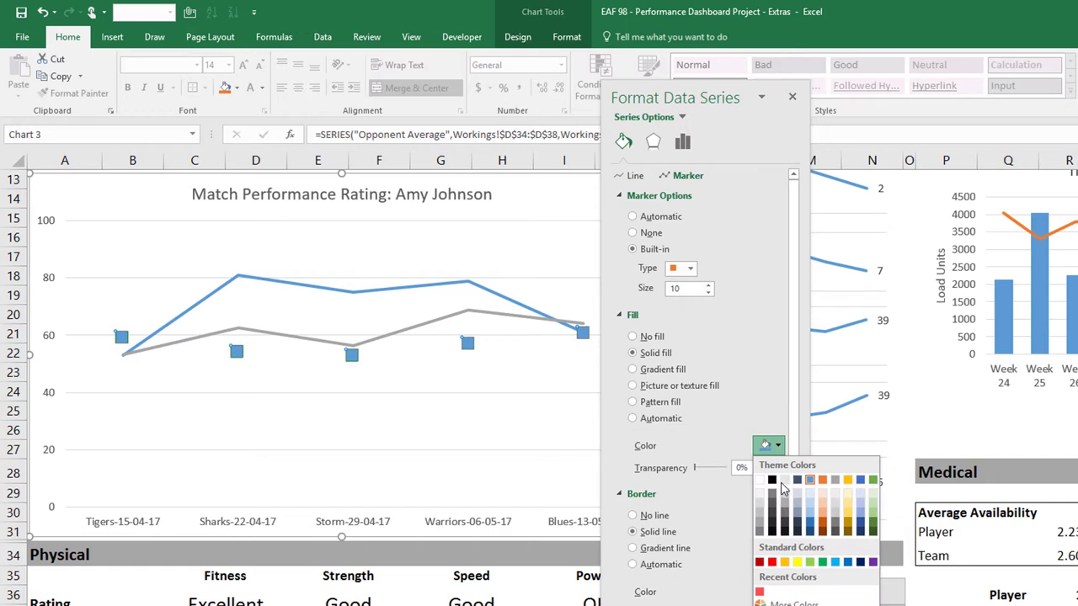
pyautogui.click(819, 561)
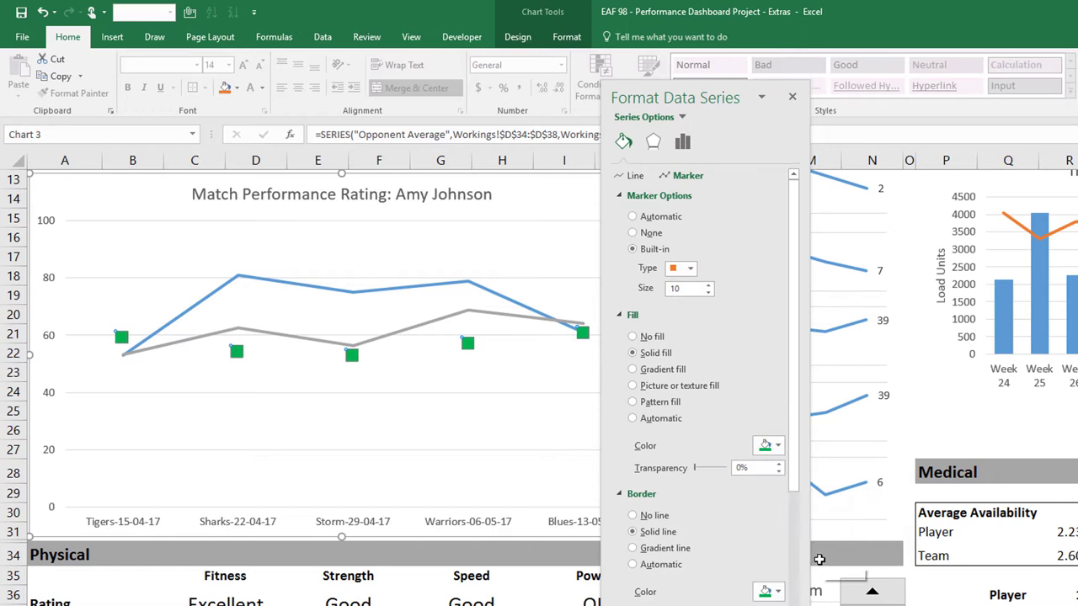
# - Make the grey Game Average series a solid 0.5 pt dotted line
pyautogui.click(398, 337)
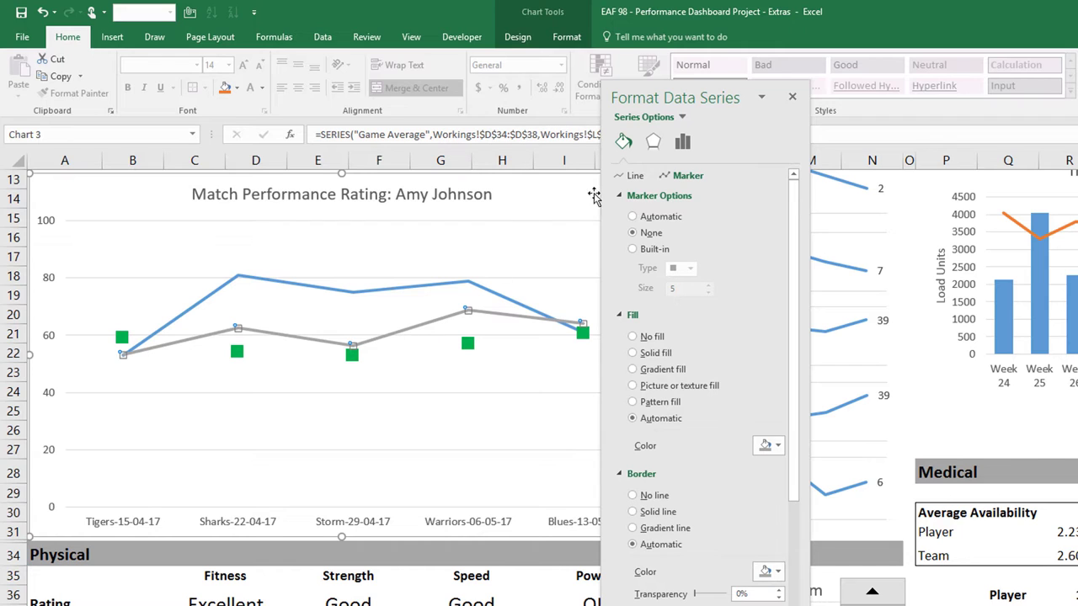
pyautogui.click(627, 178)
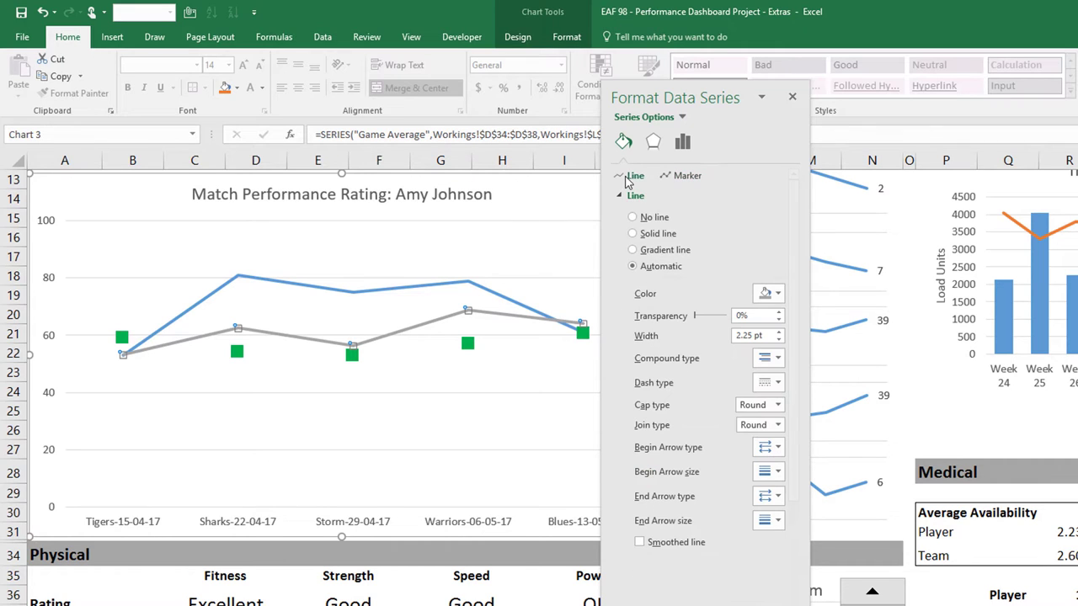
pyautogui.click(779, 339)
pyautogui.click(778, 339)
pyautogui.click(779, 339)
pyautogui.click(778, 339)
pyautogui.click(779, 339)
pyautogui.click(779, 339)
pyautogui.click(778, 339)
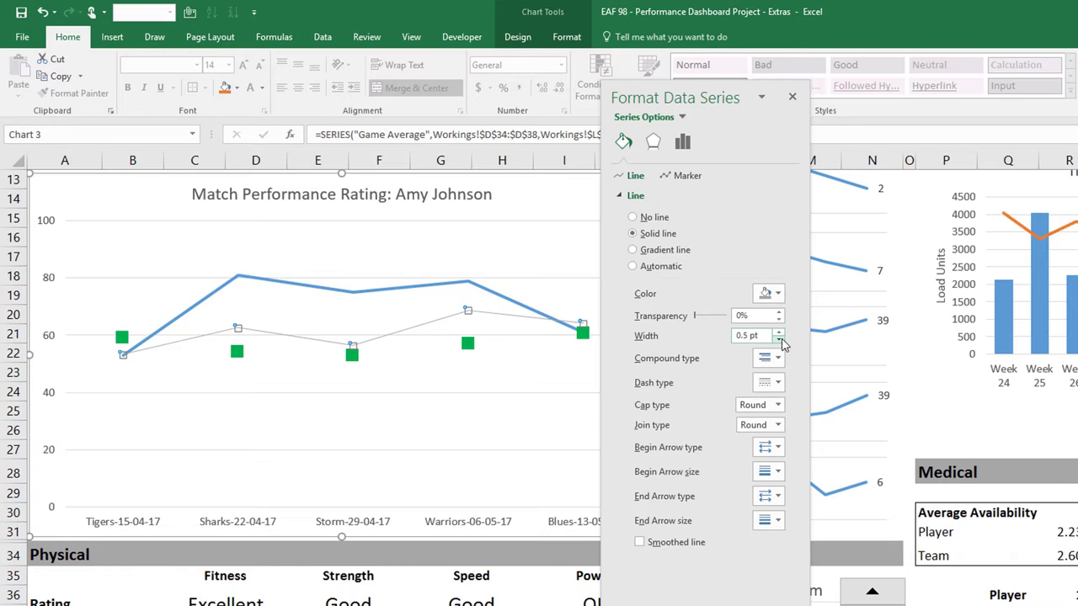
pyautogui.click(778, 383)
pyautogui.click(775, 414)
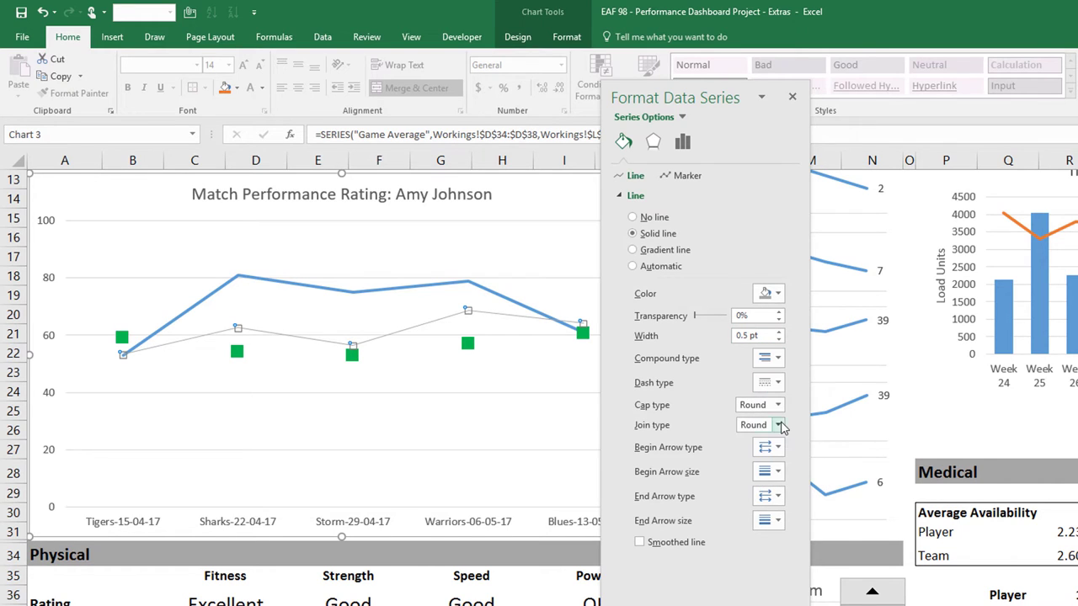
pyautogui.click(421, 418)
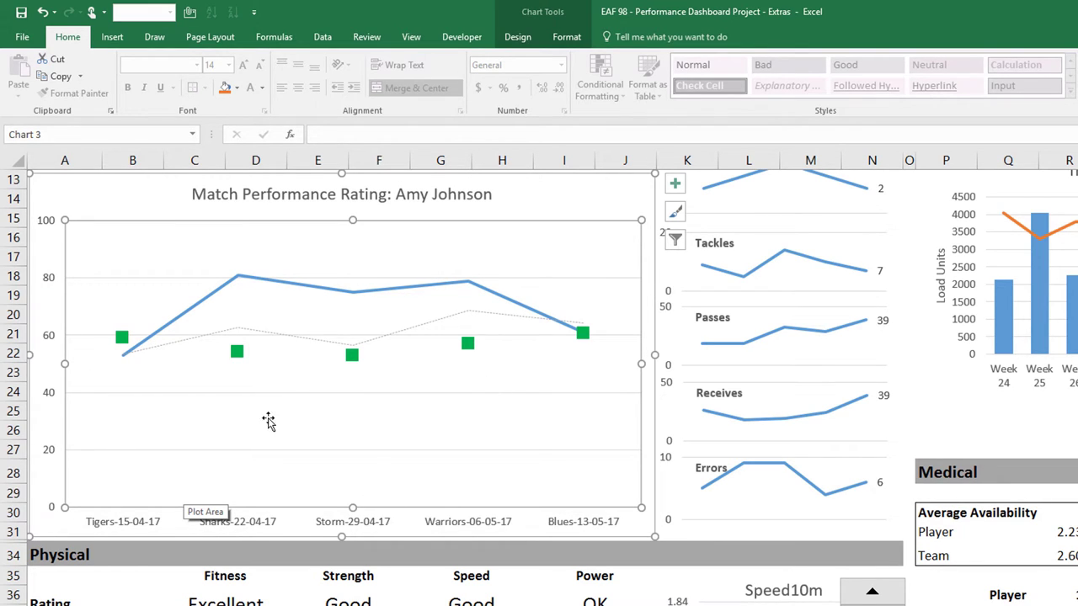
# - Add a legend at the bottom of the Match Performance Rating chart
pyautogui.scroll(2, 209, 405)
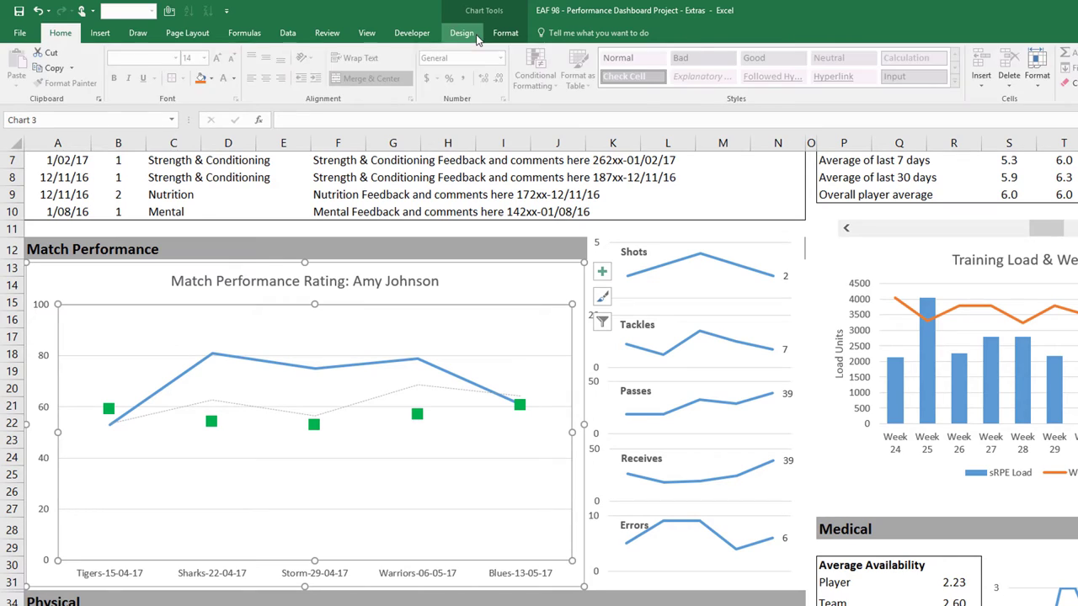
pyautogui.click(462, 33)
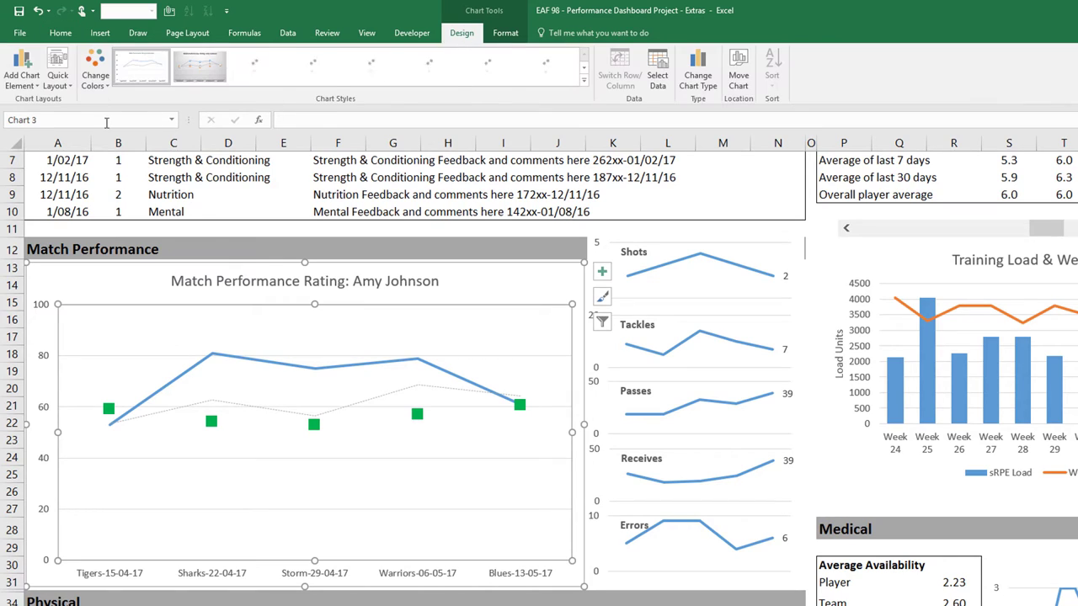
pyautogui.click(21, 68)
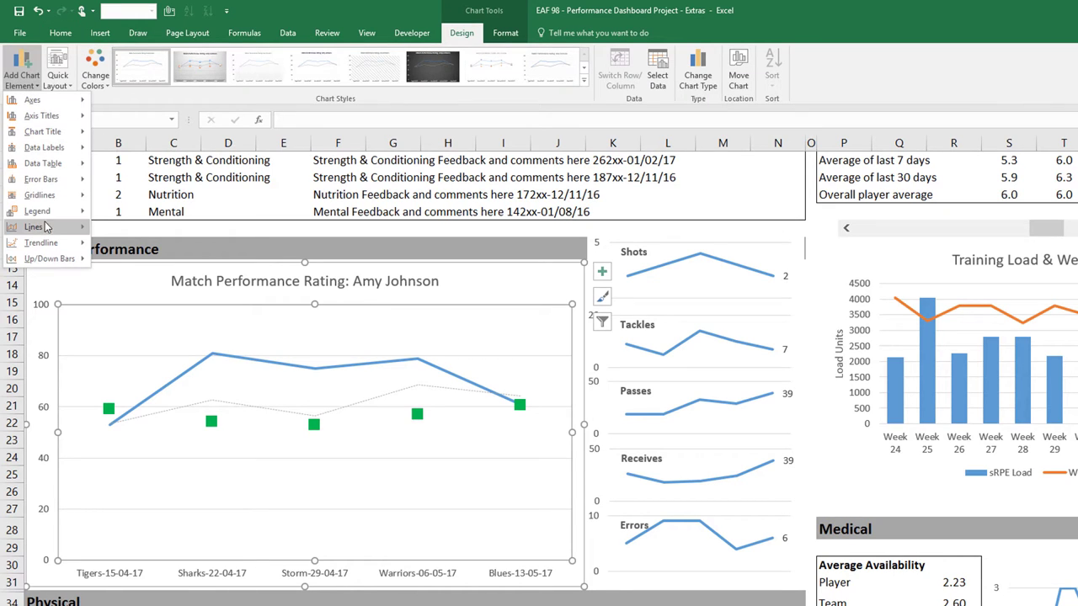
pyautogui.moveTo(48, 219)
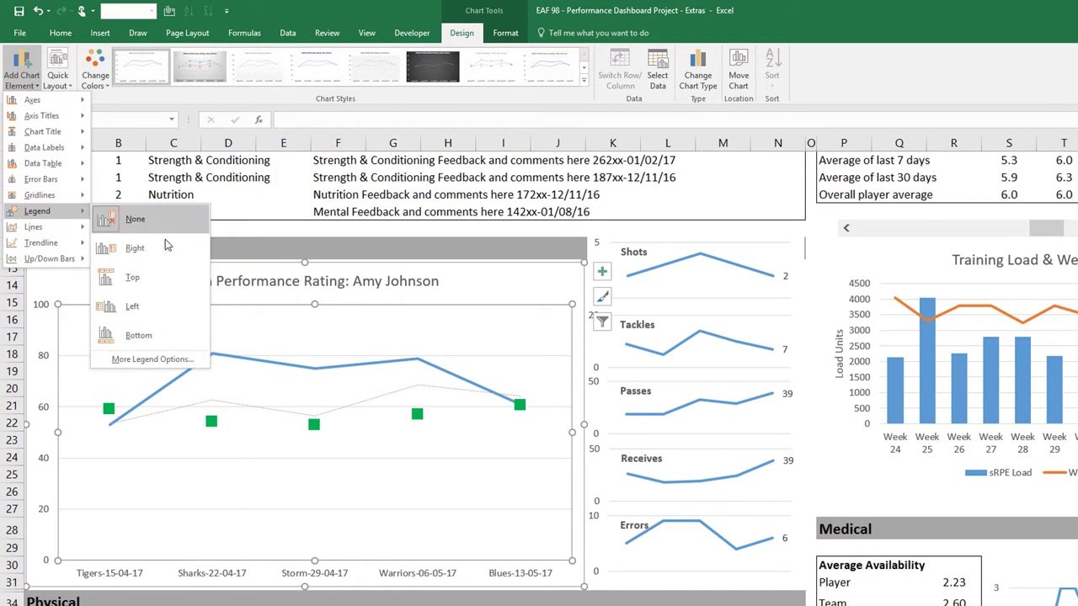
pyautogui.click(139, 336)
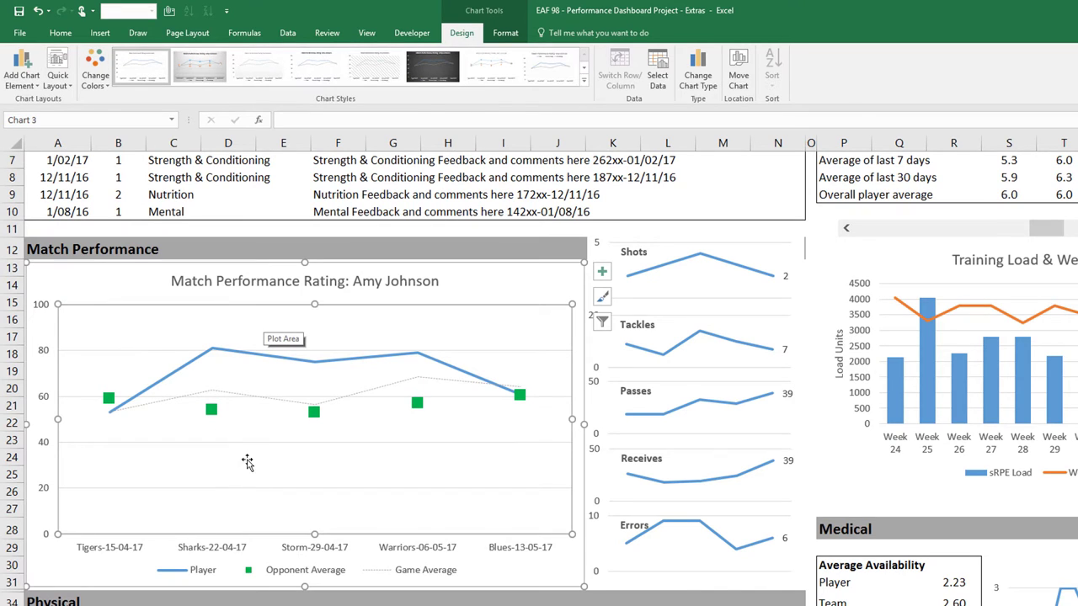
# - Shrink the plot area to fit the legend and make the legend text bold
pyautogui.moveTo(315, 533); pyautogui.dragTo(314, 519)
pyautogui.click(320, 572)
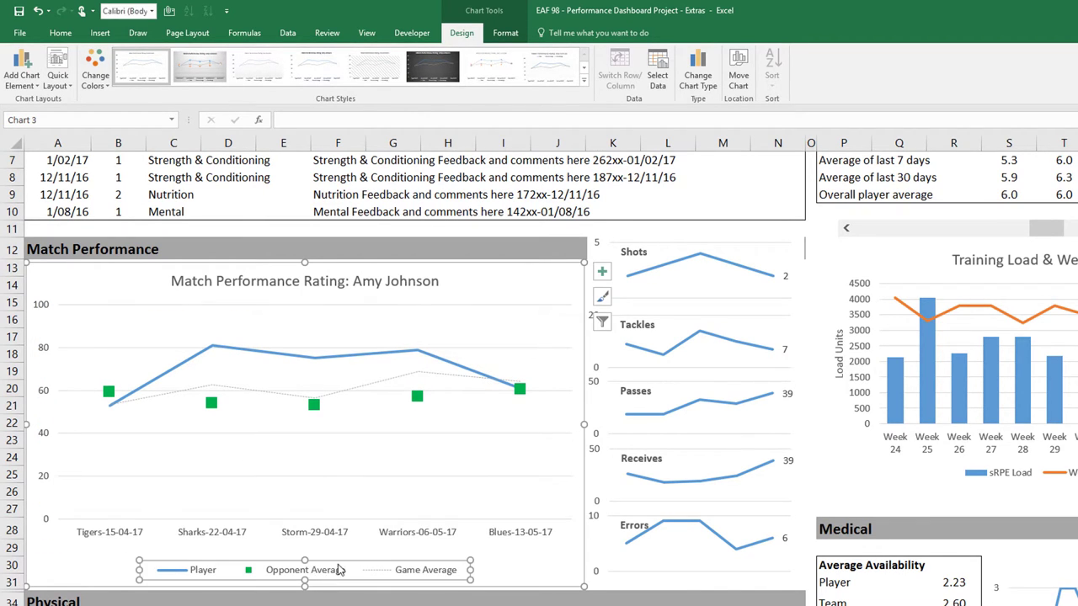
pyautogui.hotkey('ctrl', 'b')
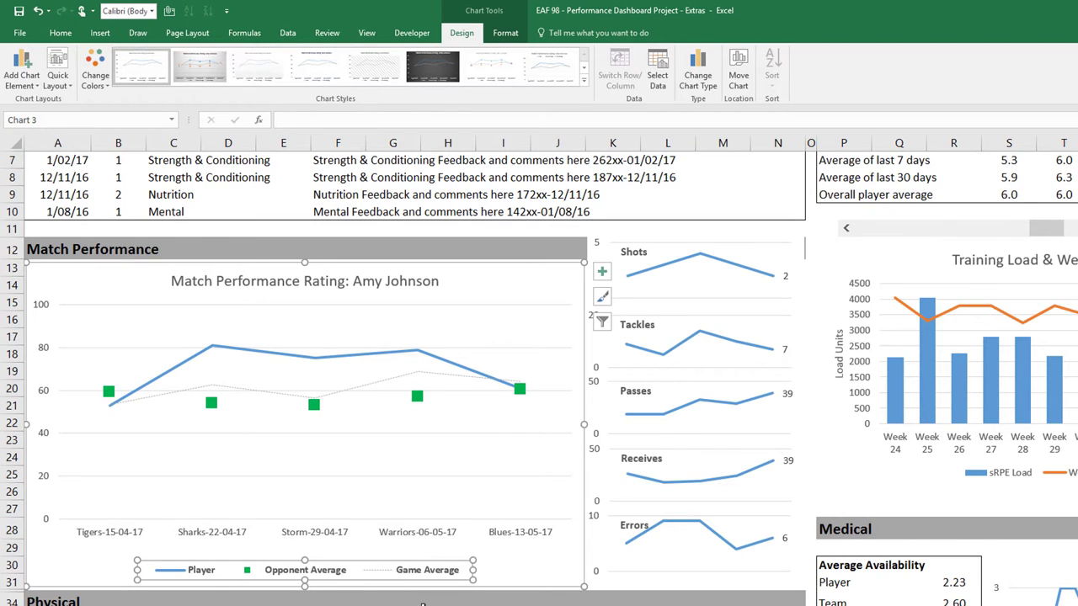
pyautogui.click(516, 554)
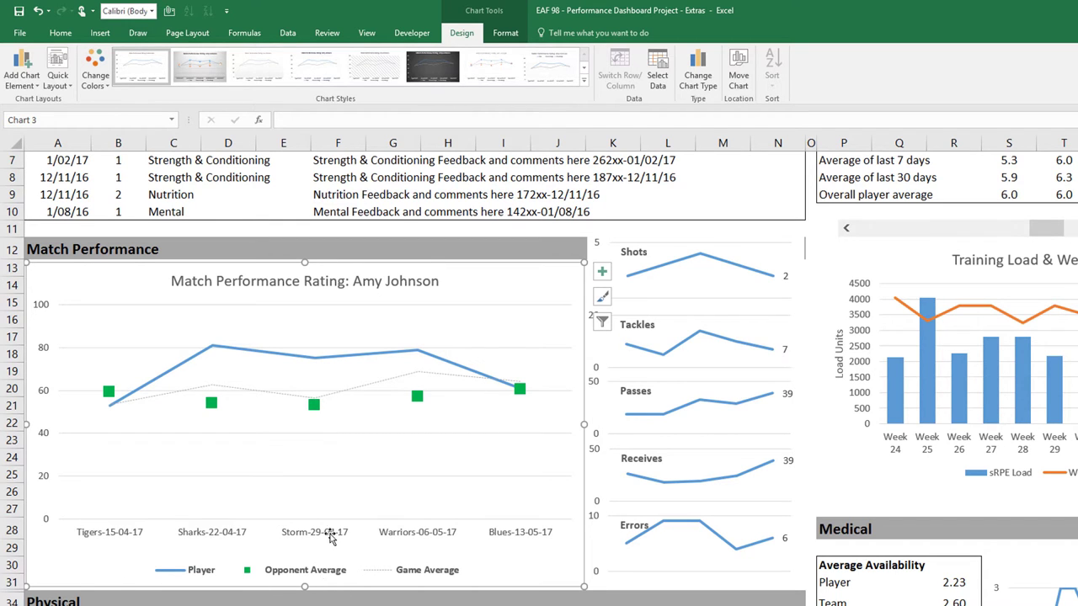
# - Place a bottom legend on the Medical section's Availability Score chart
pyautogui.scroll(-1, 353, 483)
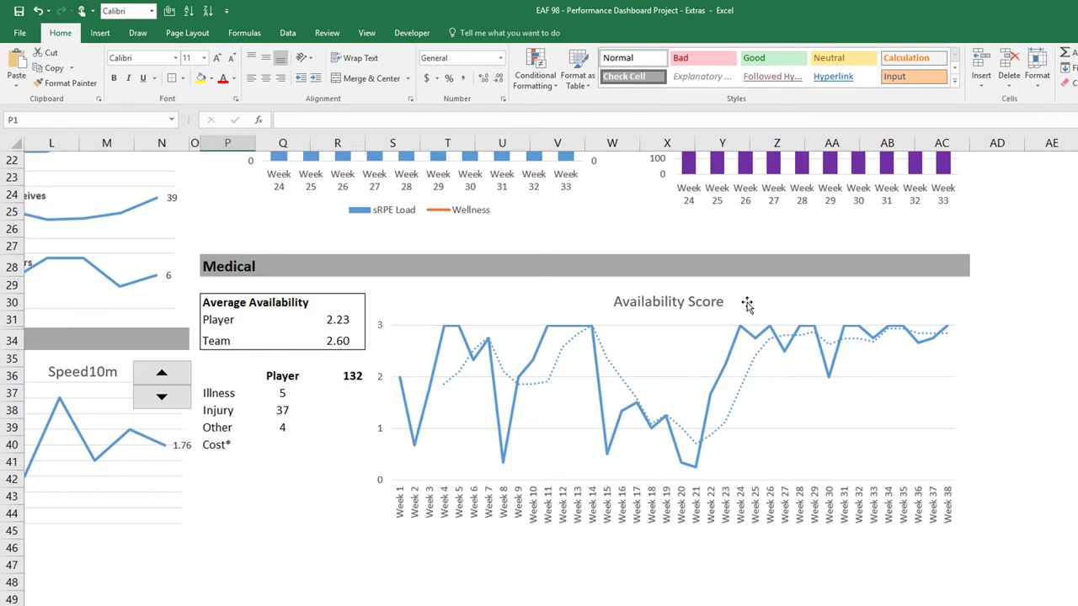
pyautogui.click(648, 465)
pyautogui.click(462, 33)
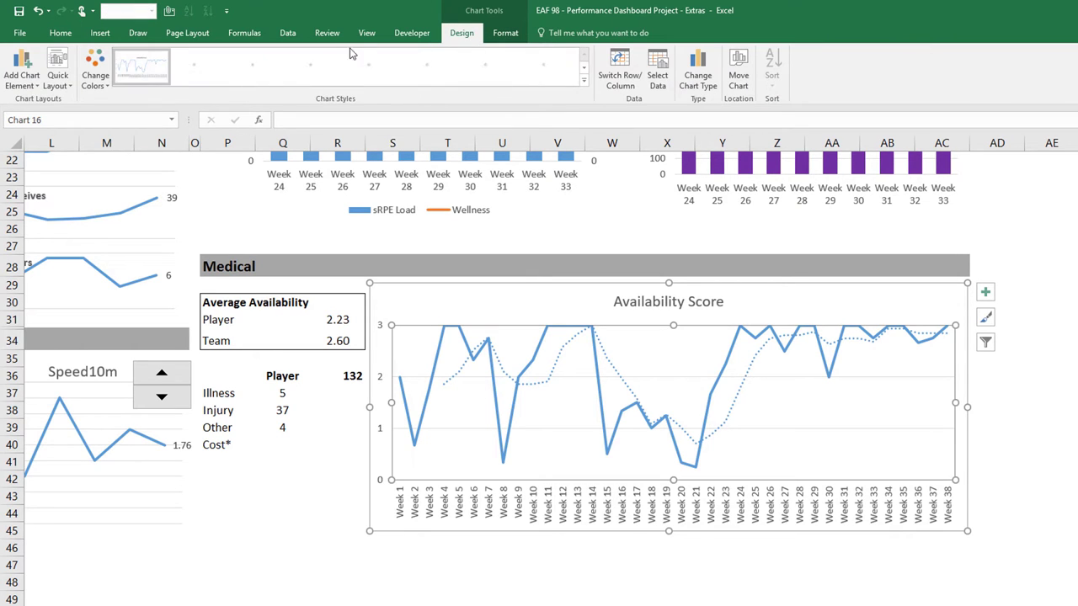
pyautogui.click(29, 88)
pyautogui.moveTo(72, 219)
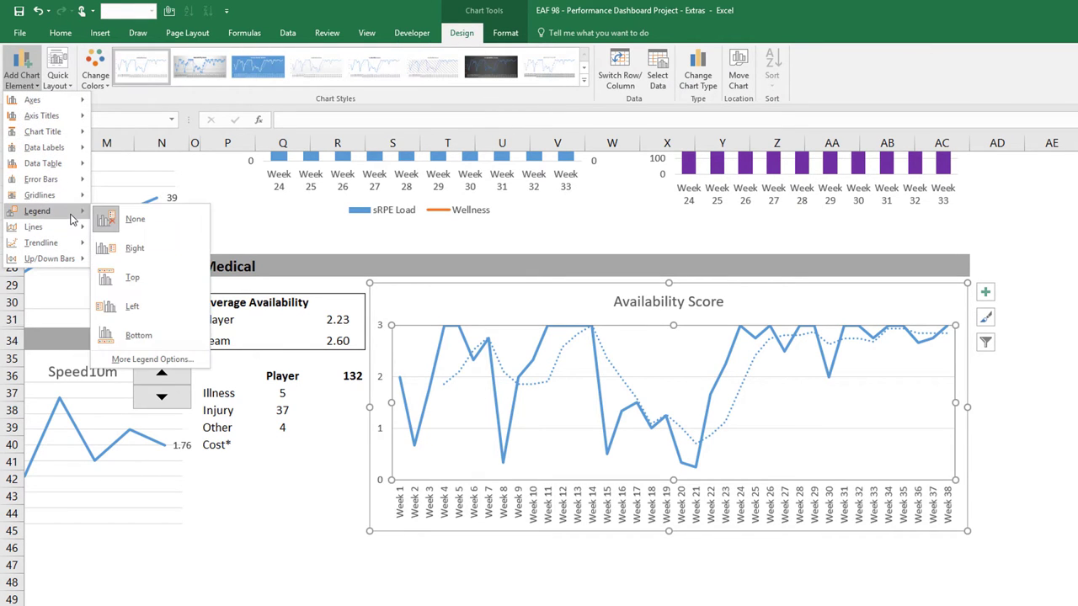
pyautogui.click(157, 341)
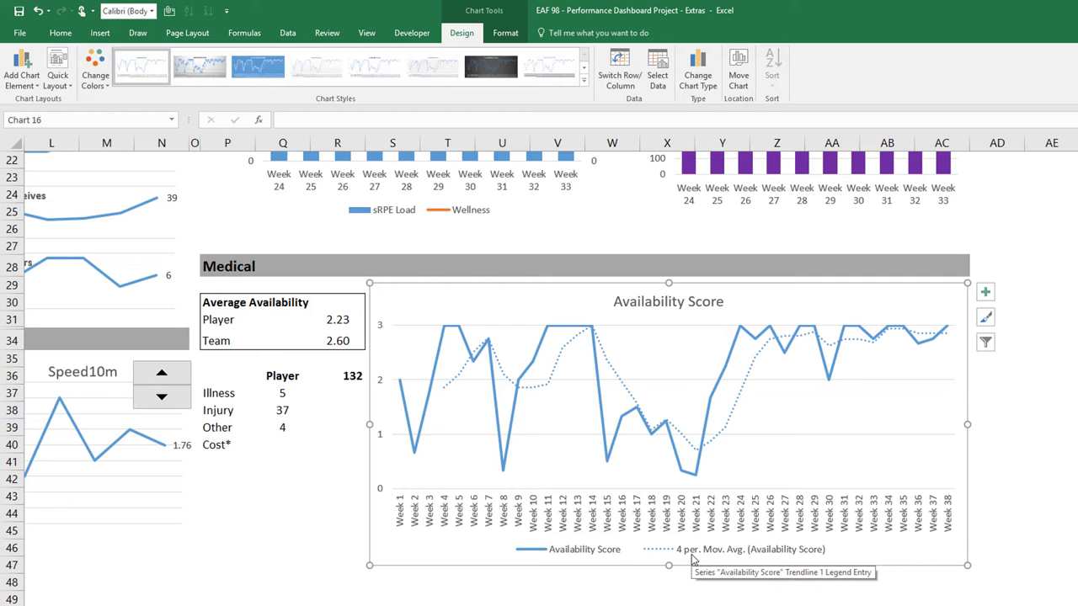
pyautogui.click(1037, 465)
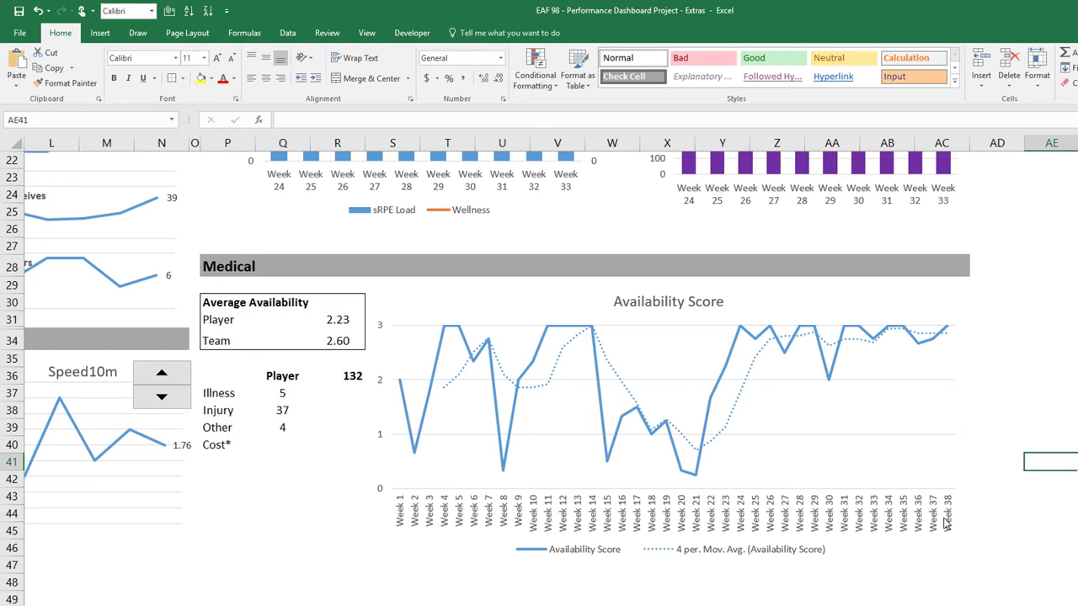
# - Draw a straight horizontal line across the Availability Score chart at the level of 1
pyautogui.click(105, 35)
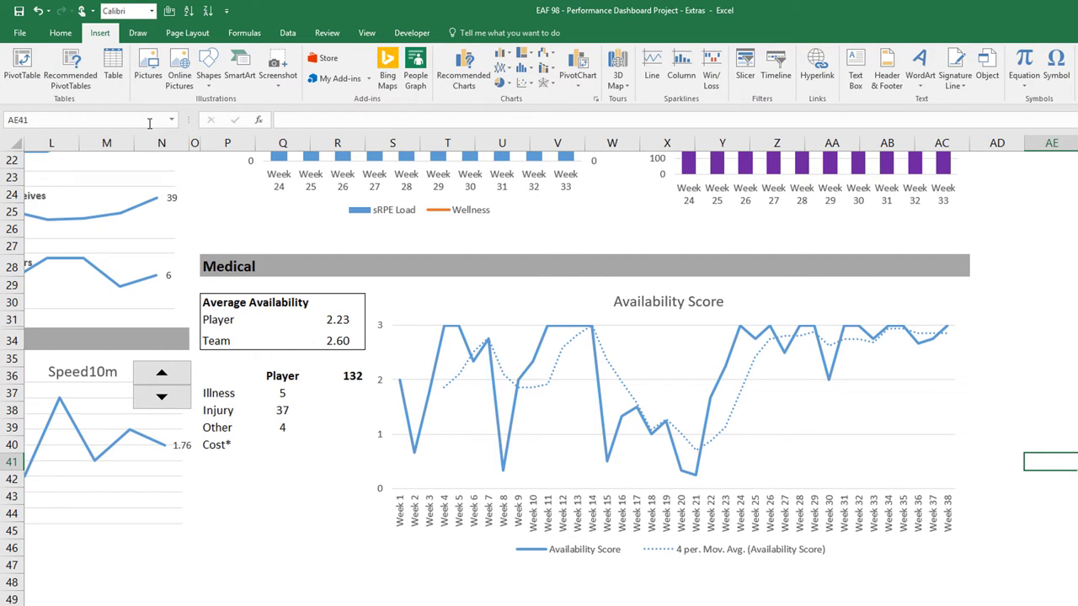
pyautogui.click(208, 78)
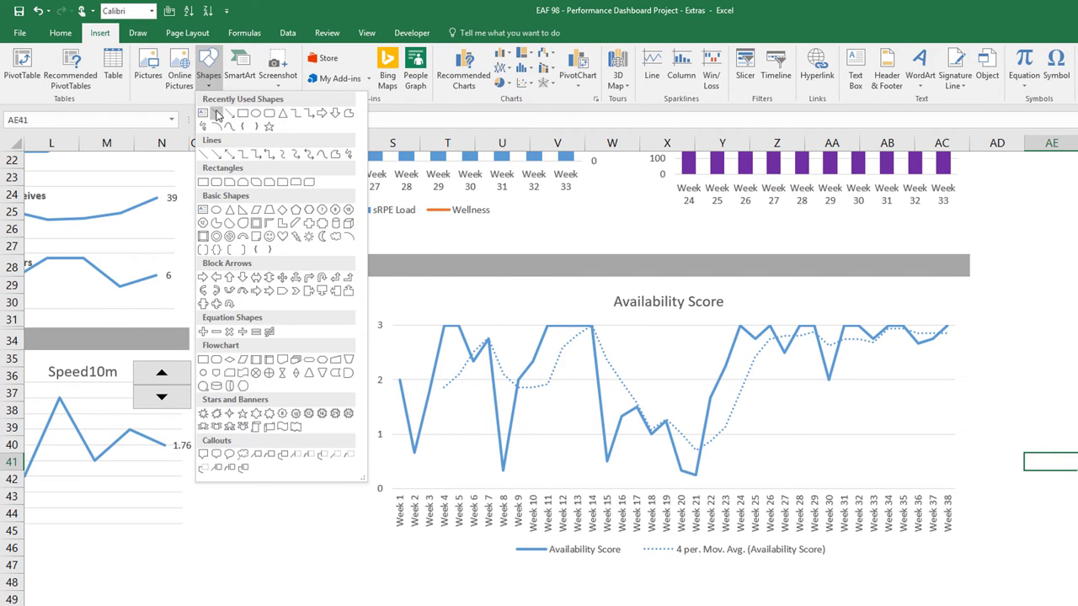
pyautogui.click(215, 113)
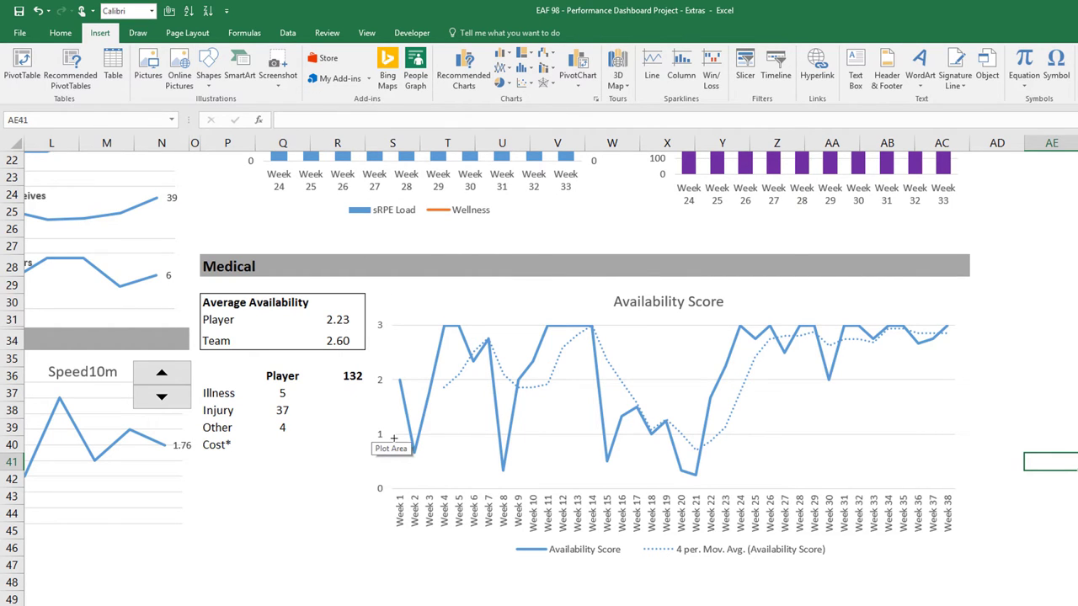
pyautogui.moveTo(394, 435); pyautogui.dragTo(954, 434)
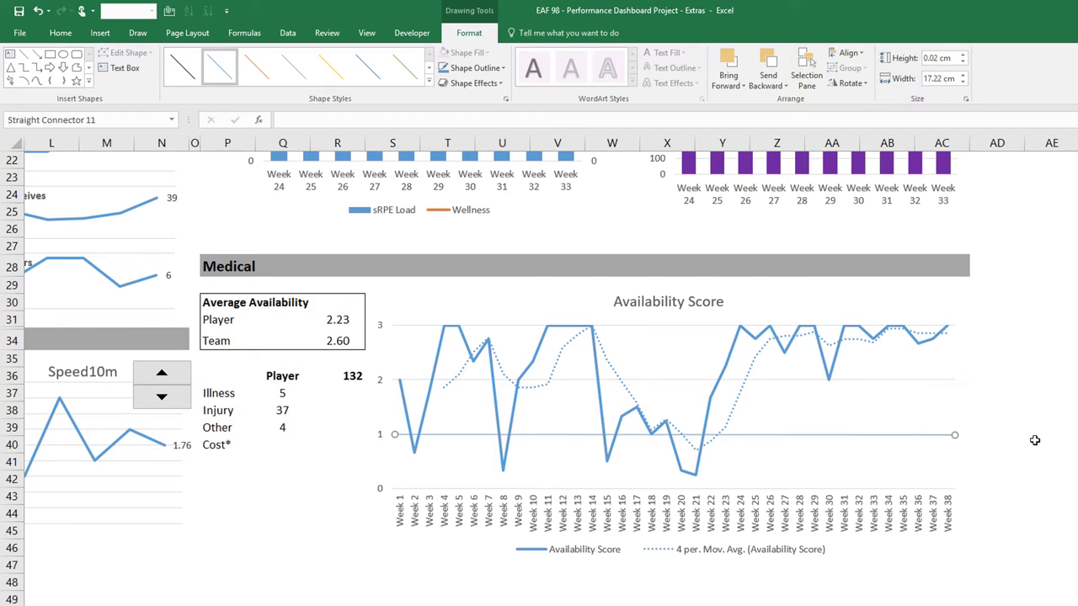
# - Format the line red, 2 pt wide and dashed
pyautogui.hotkey('ctrl', '1')
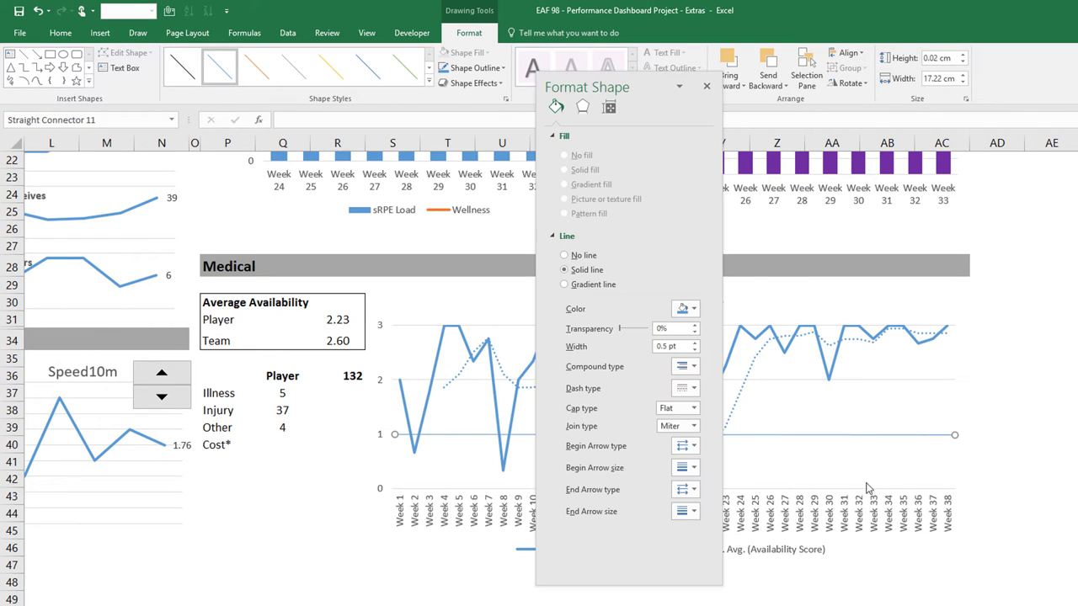
pyautogui.click(695, 310)
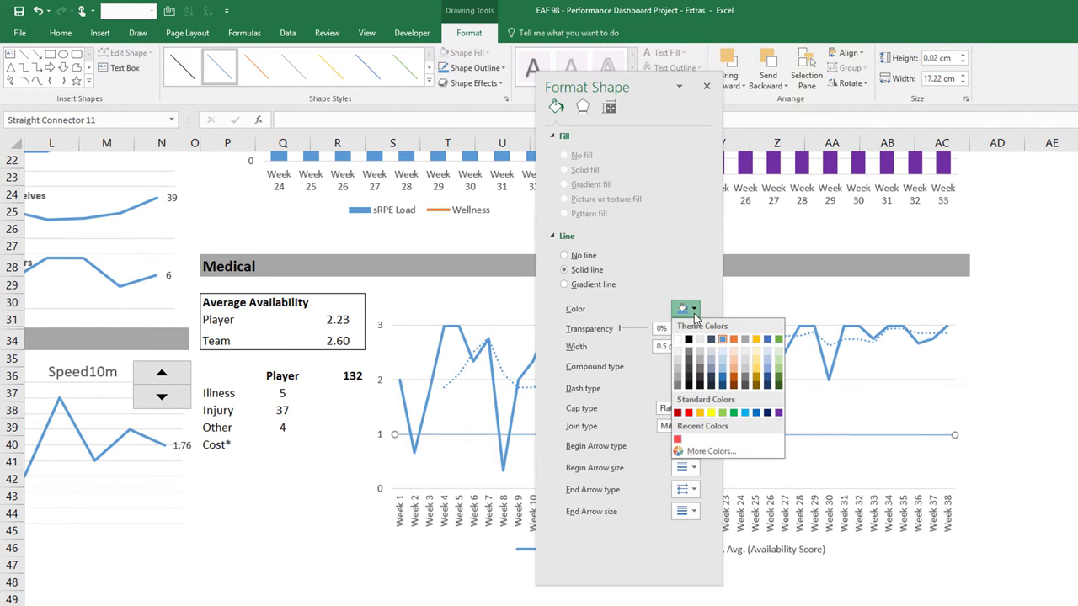
pyautogui.click(689, 412)
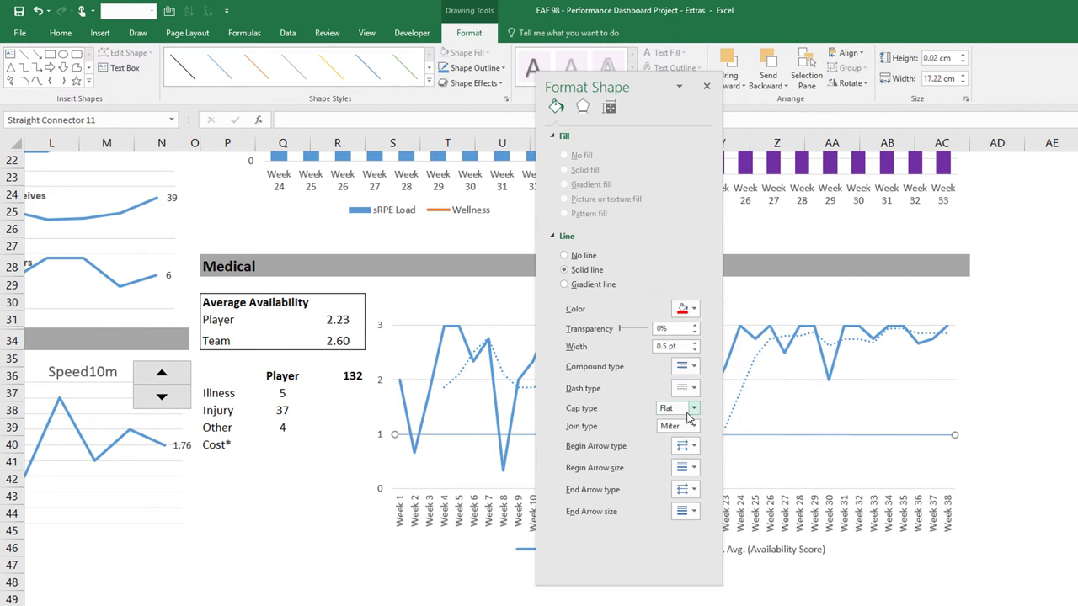
pyautogui.click(694, 343)
pyautogui.click(695, 343)
pyautogui.click(694, 343)
pyautogui.click(694, 342)
pyautogui.click(694, 343)
pyautogui.click(694, 342)
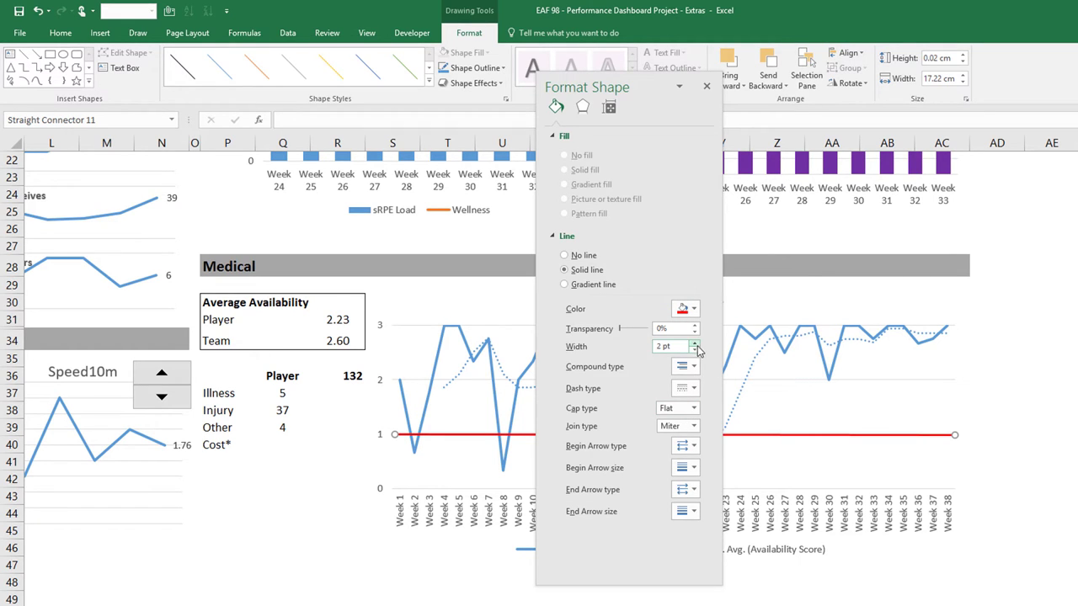
pyautogui.click(690, 389)
pyautogui.click(696, 426)
pyautogui.click(707, 87)
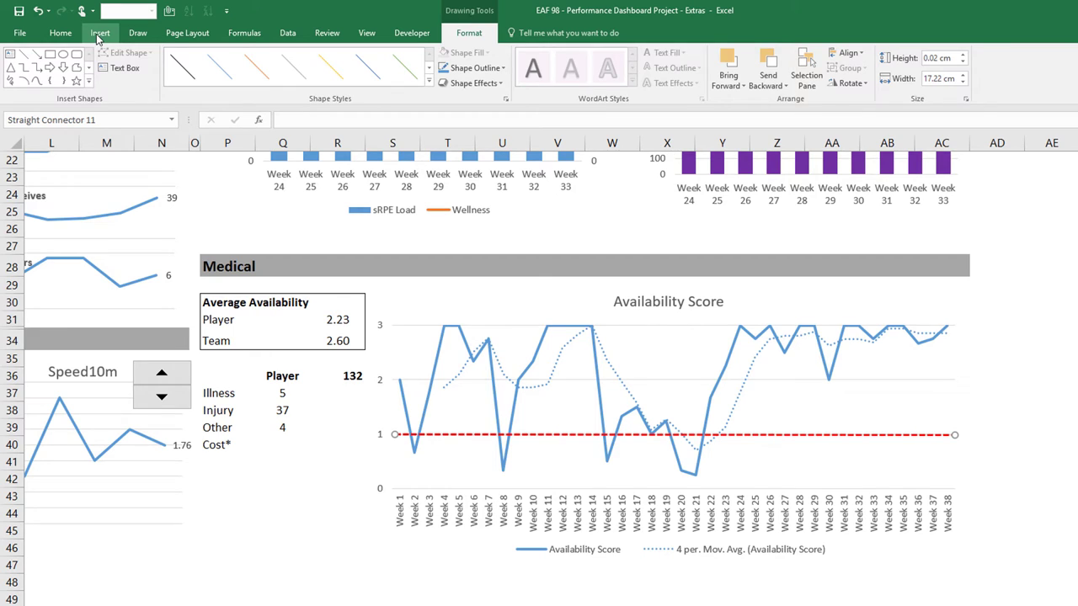
# - Add a 'Red line denotes risk zone' text box caption in red, bold, size 14
pyautogui.click(98, 38)
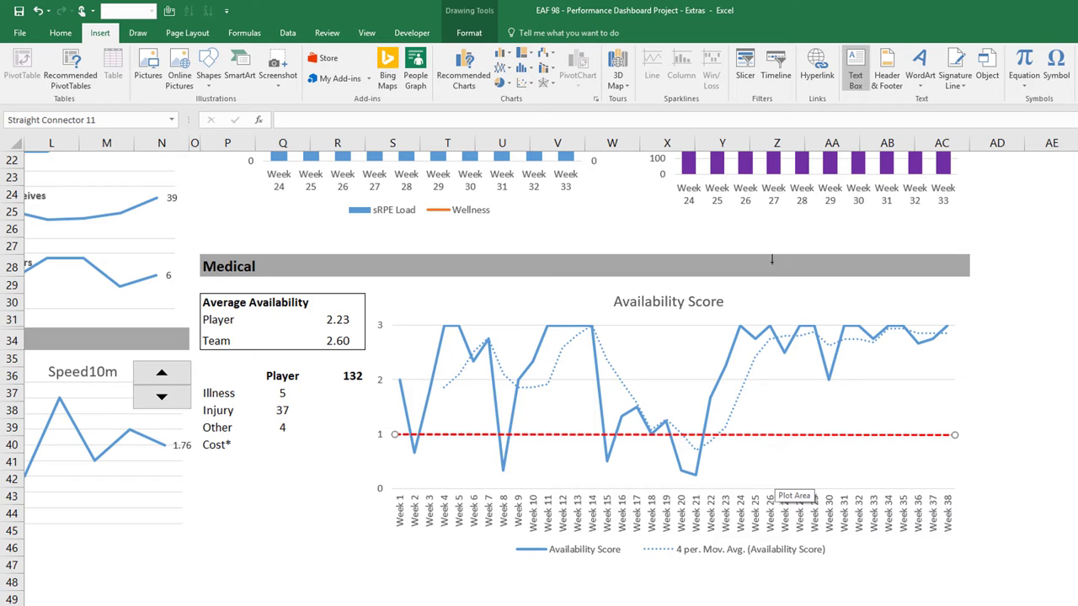
pyautogui.moveTo(752, 283); pyautogui.dragTo(953, 320)
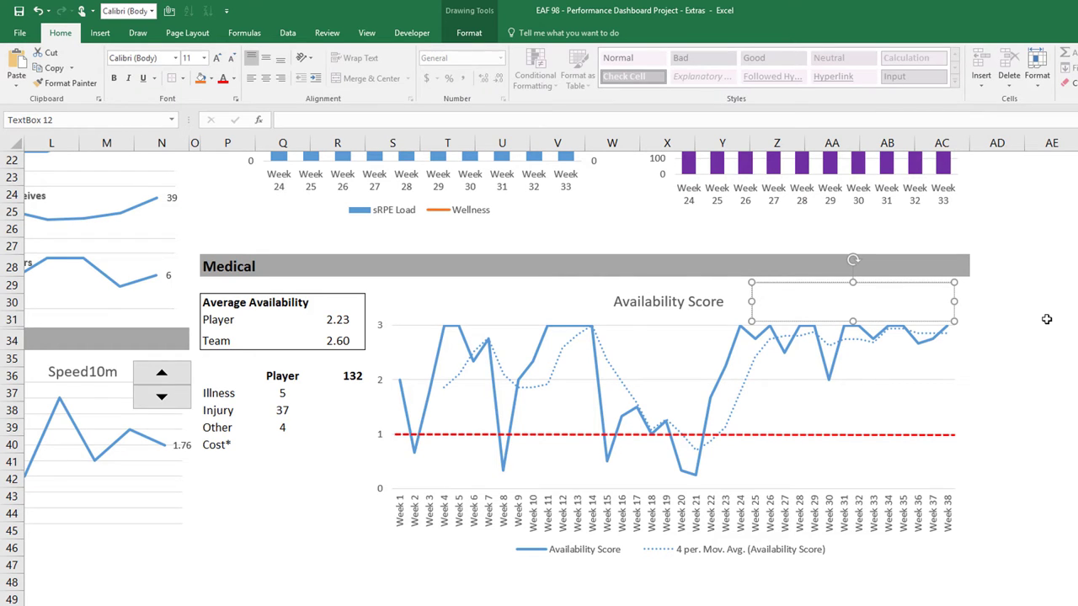
pyautogui.write('Red line denotes risk zone')
pyautogui.moveTo(853, 321); pyautogui.dragTo(752, 294)
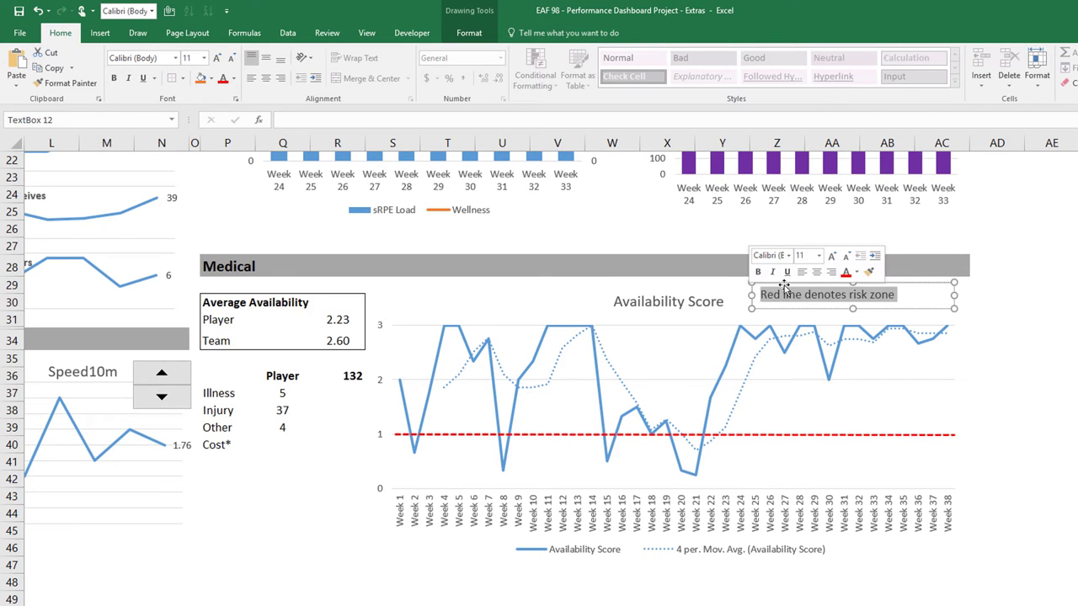
pyautogui.click(845, 272)
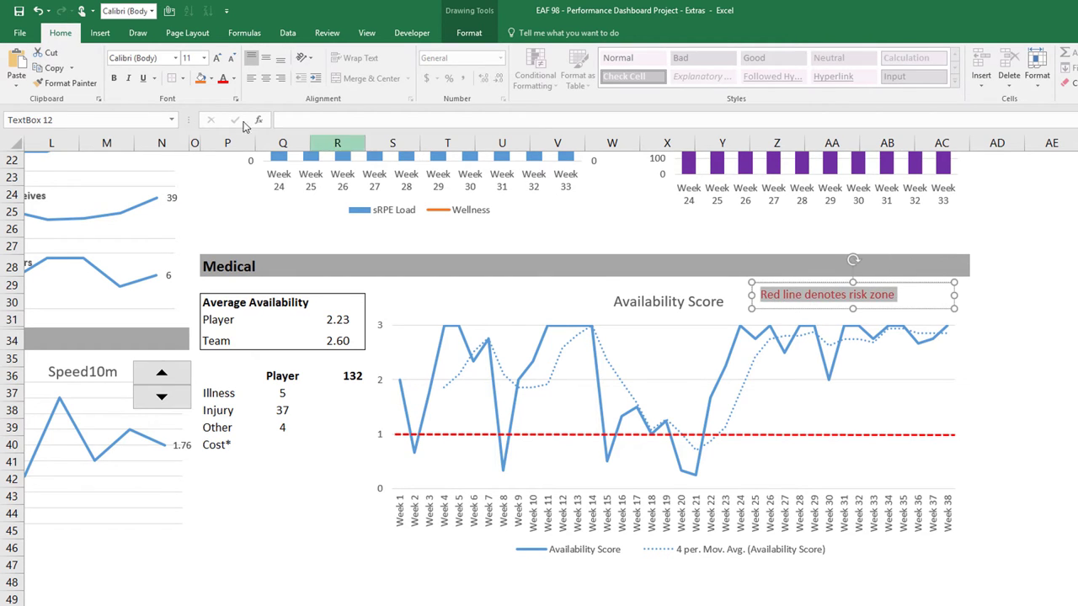
pyautogui.click(115, 78)
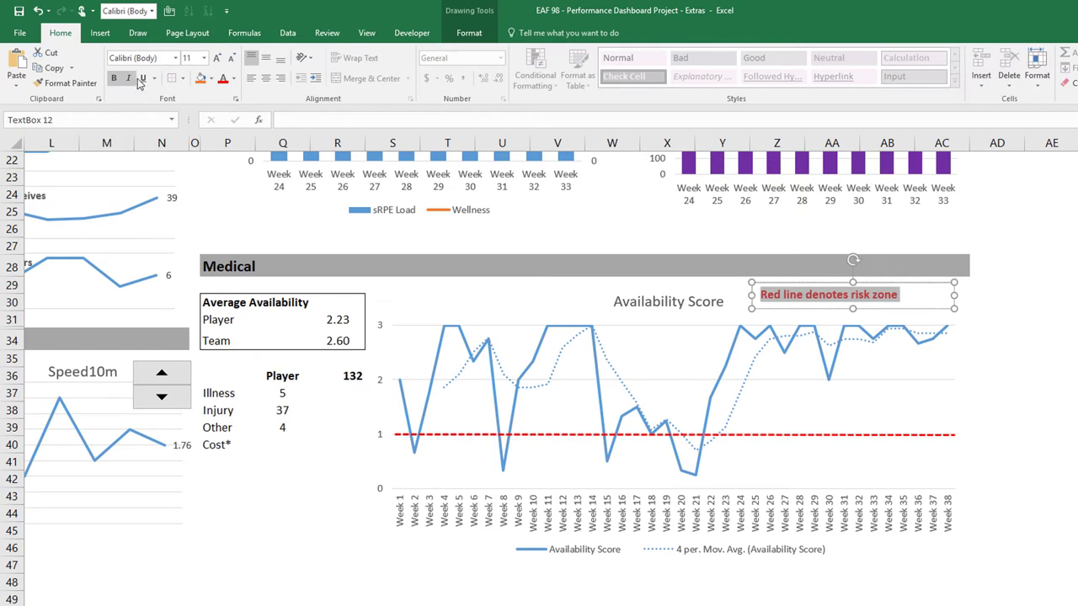
pyautogui.click(217, 59)
pyautogui.click(217, 59)
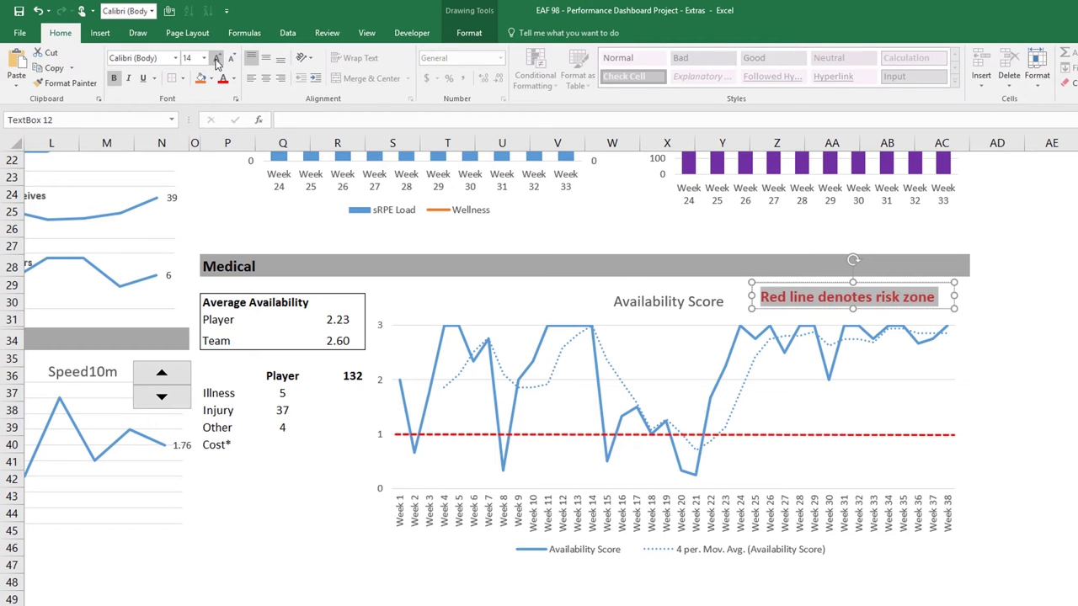
# - Group the caption, red dashed line and Availability Score chart, then nudge the group right
pyautogui.click(888, 435)
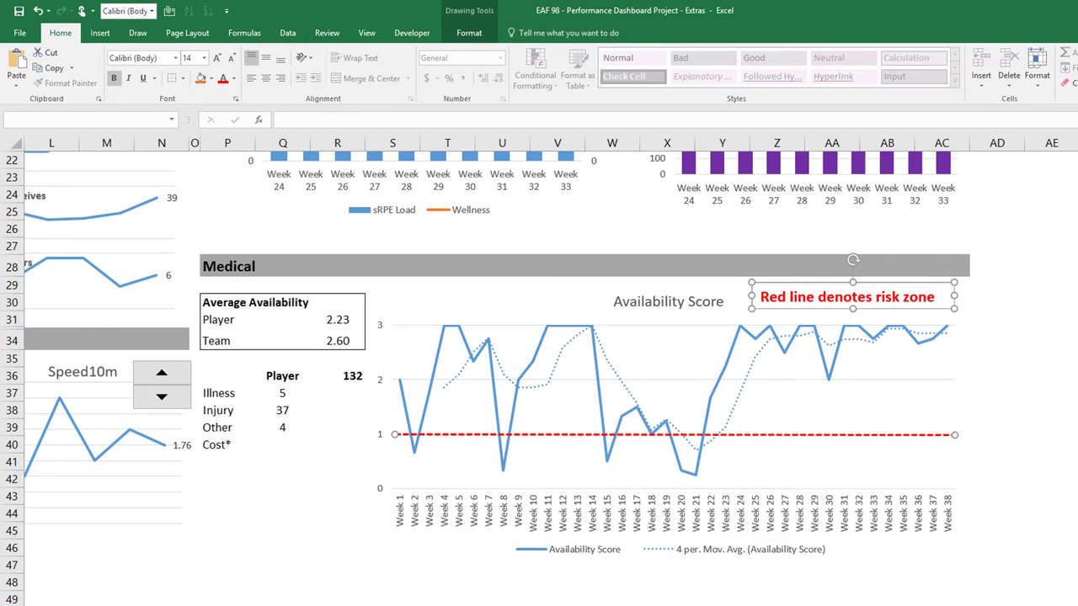
pyautogui.keyDown('shift'); pyautogui.click(450, 296); pyautogui.keyUp('shift')
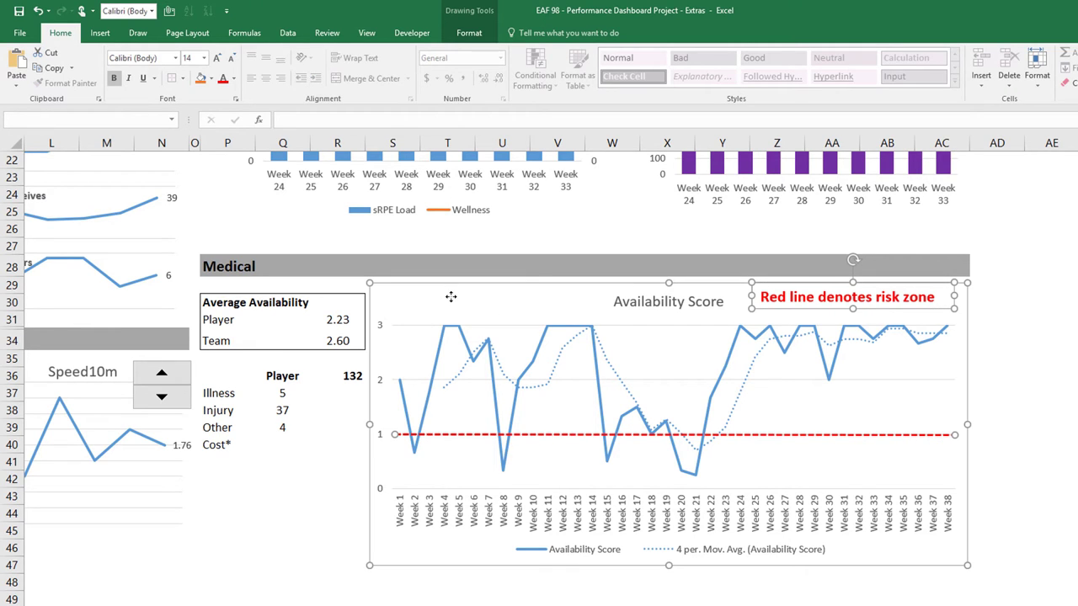
pyautogui.rightClick(814, 311)
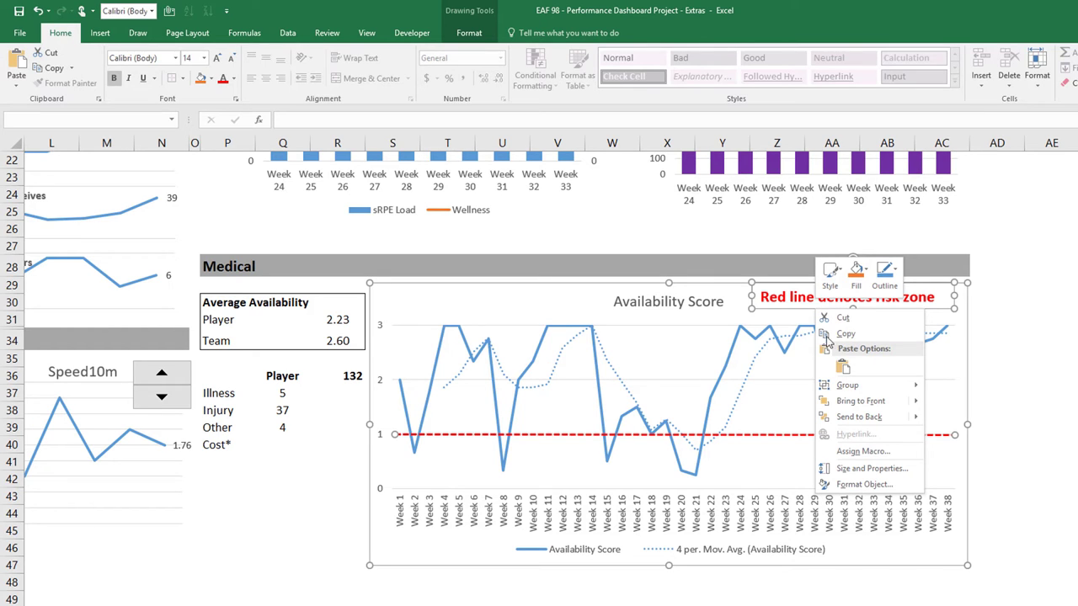
pyautogui.moveTo(860, 392)
pyautogui.click(976, 387)
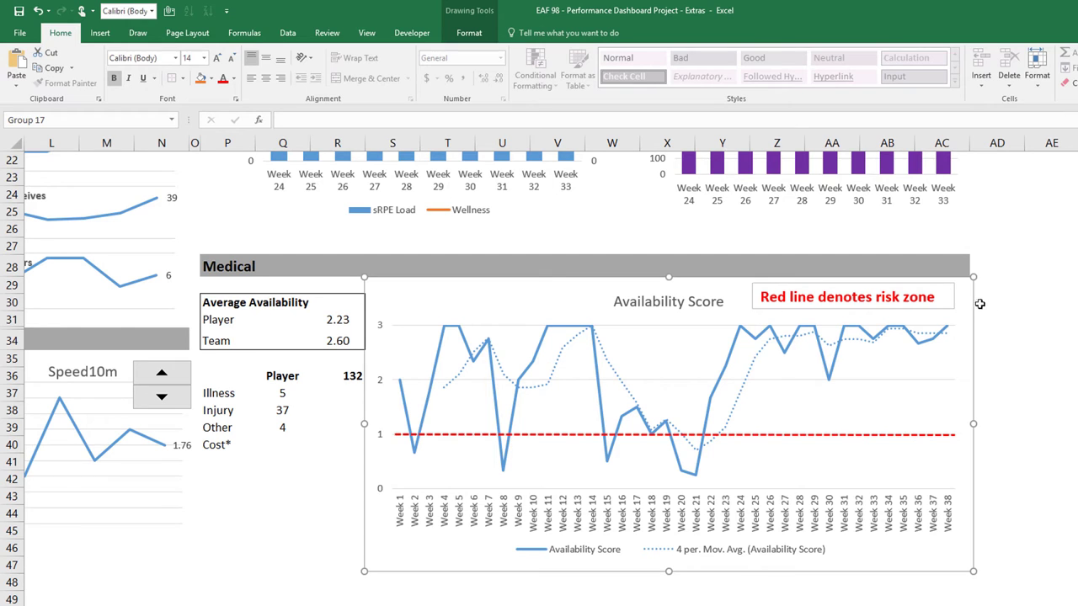
pyautogui.moveTo(974, 310); pyautogui.dragTo(1037, 312)
pyautogui.press('Escape')
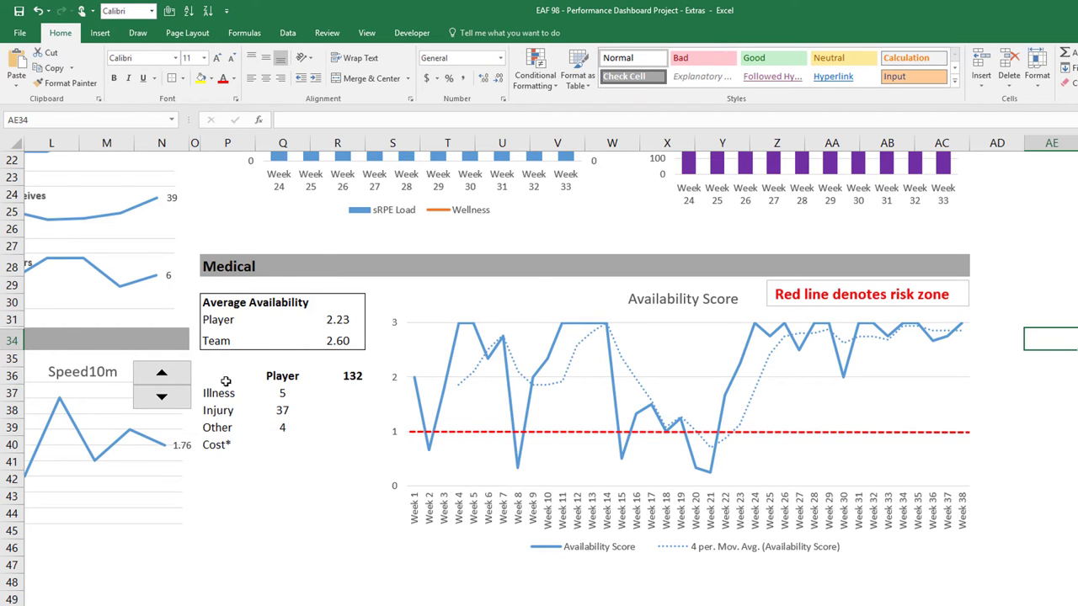
# - Check the Illness count formula and Cost* label, then move to the Workings sheet
pyautogui.click(290, 393)
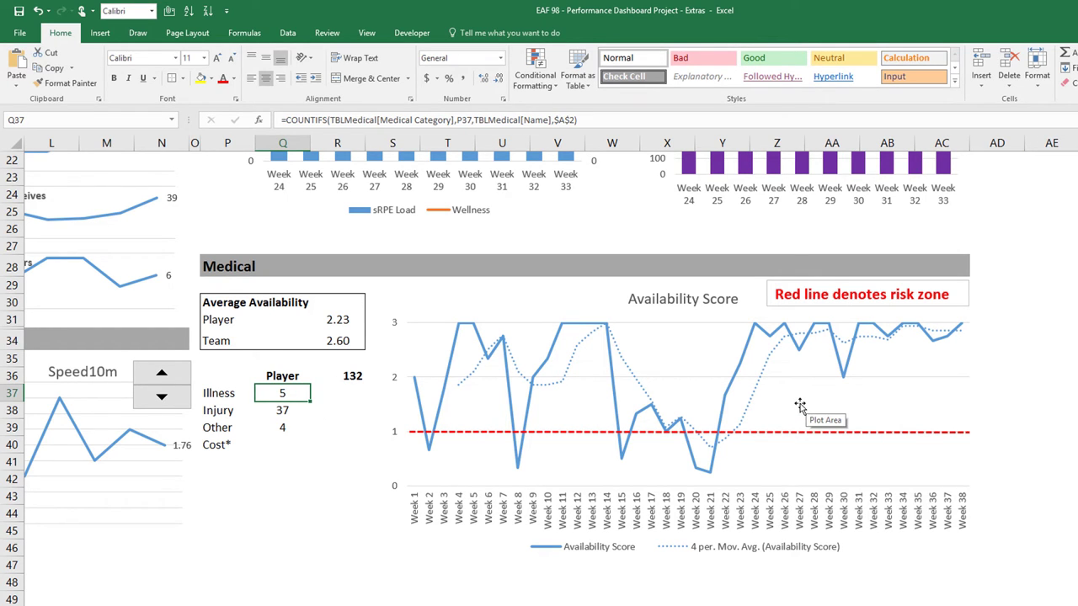
pyautogui.click(216, 447)
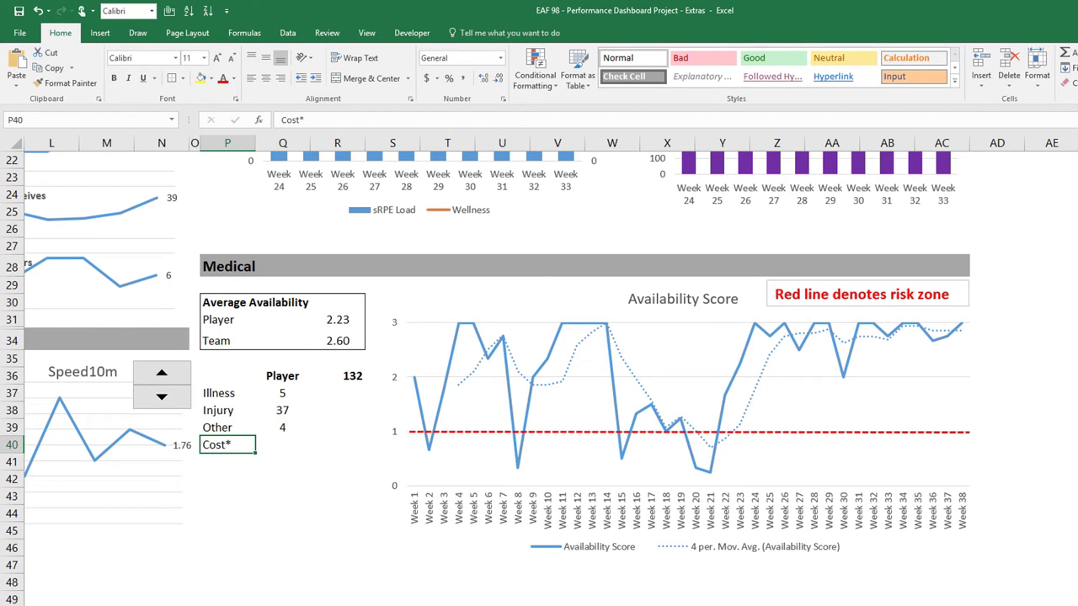
pyautogui.hotkey('ctrl', 'pagedown')
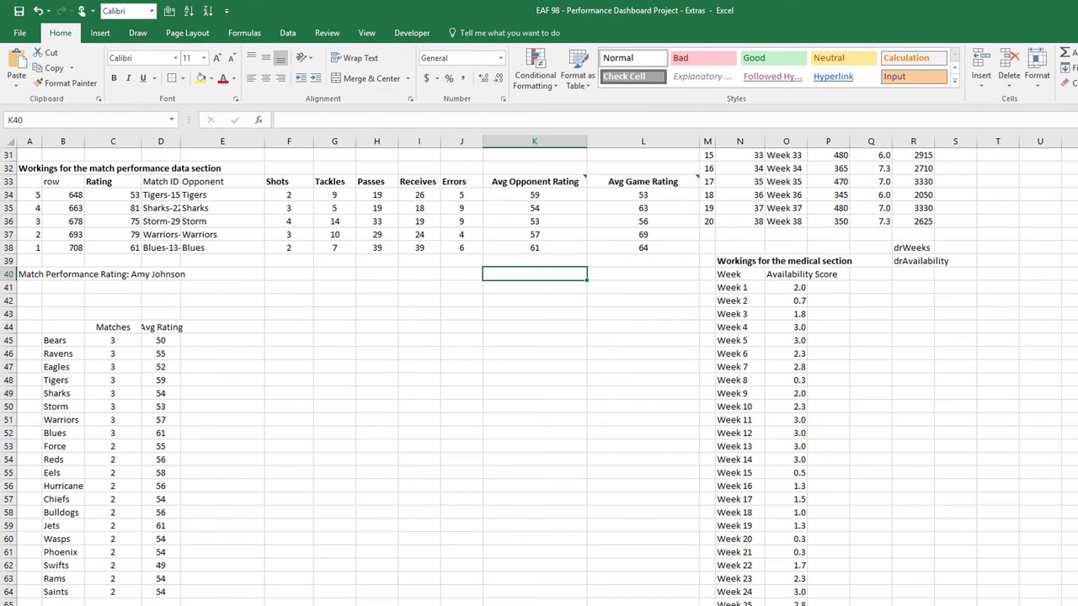
# - Change the Signif injury weighting in Y43 from 0.7 to 0.65
pyautogui.hscroll(10, 539, 370)
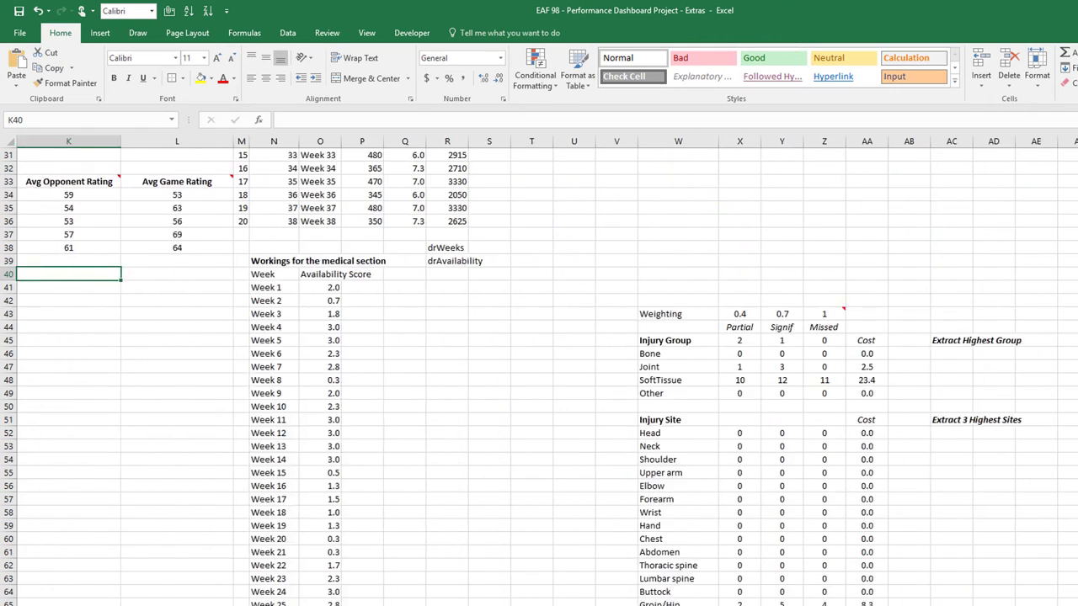
pyautogui.scroll(-3, 962, 342)
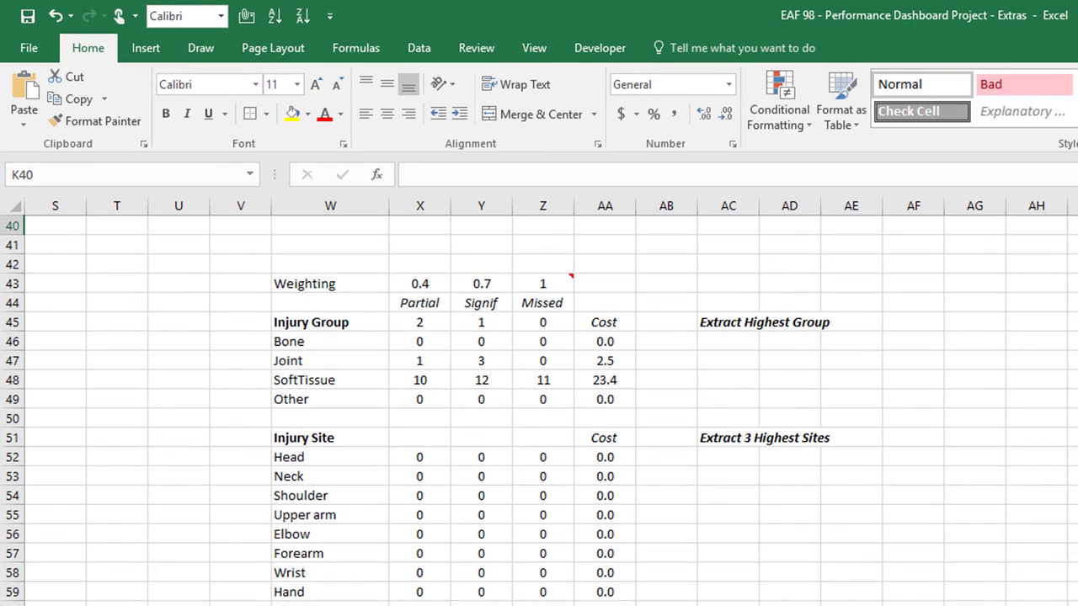
pyautogui.click(419, 283)
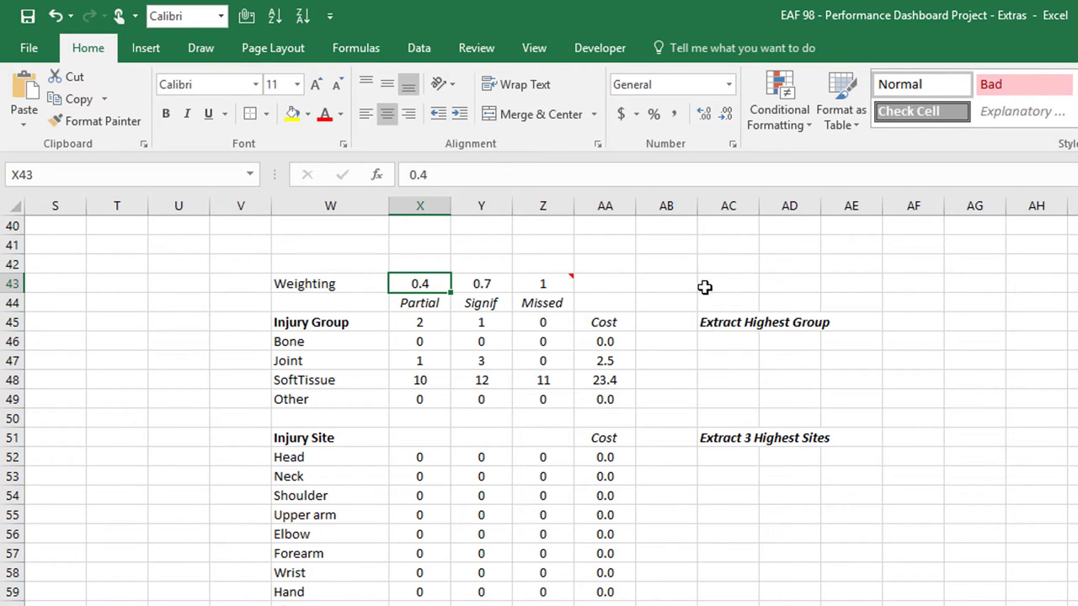
pyautogui.moveTo(523, 283)
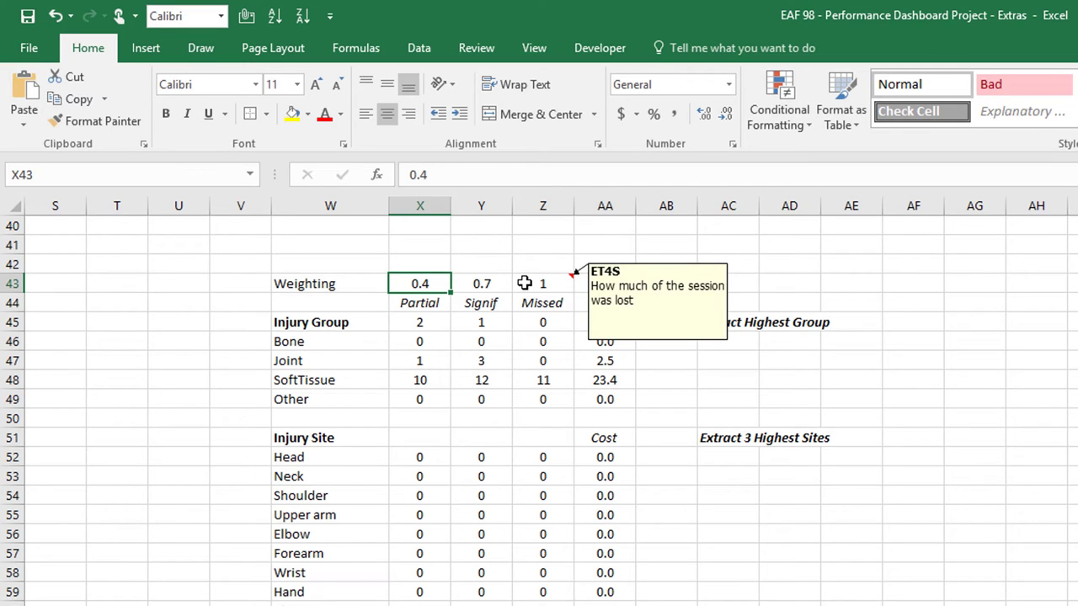
pyautogui.click(483, 280)
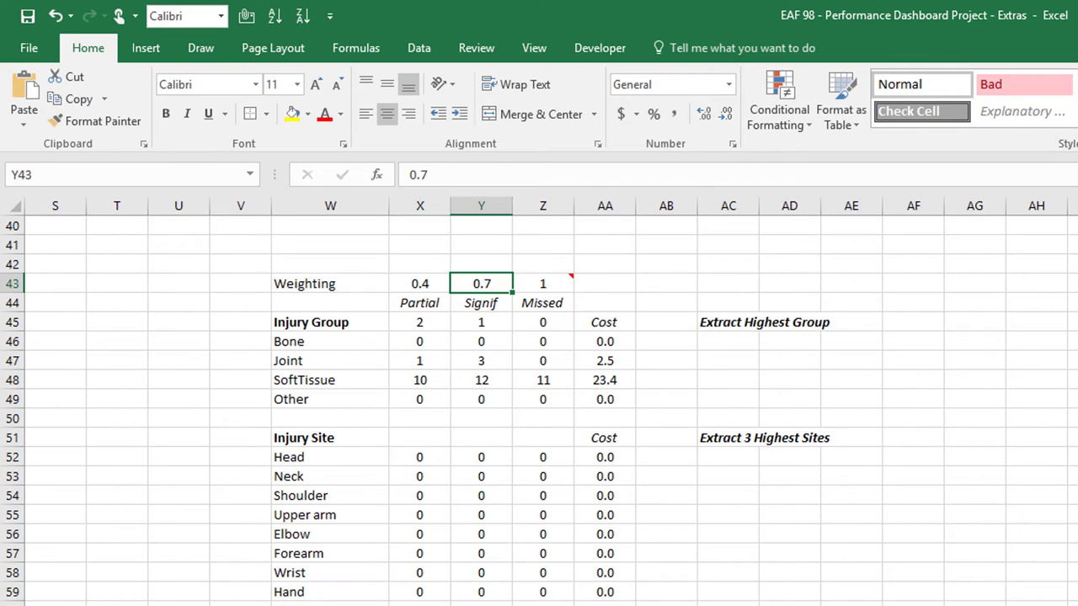
pyautogui.write('0.65')
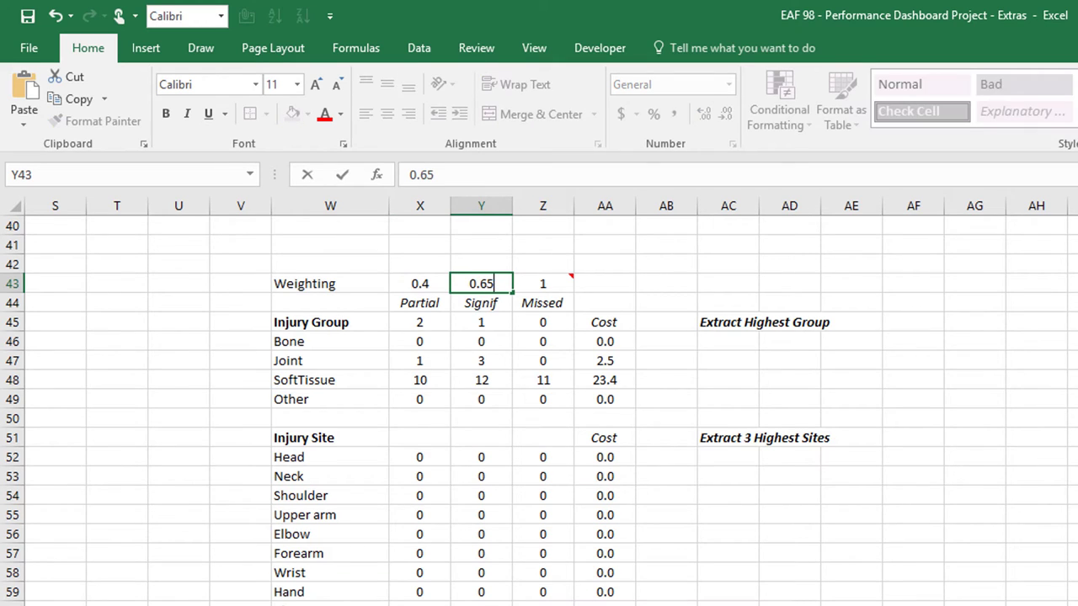
pyautogui.press('Return')
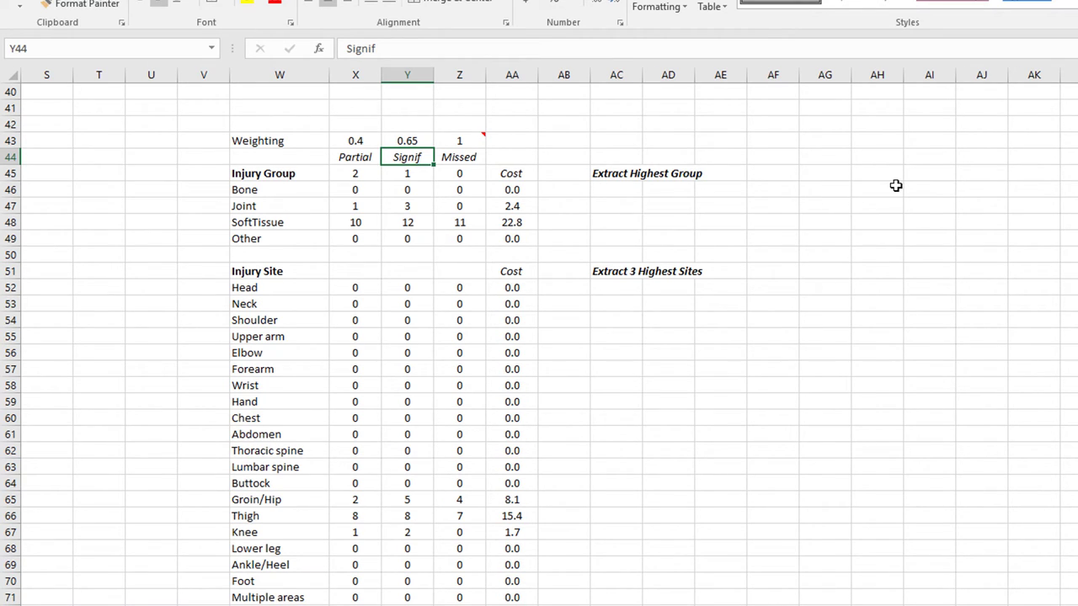
# - Enter a Max label in AC46 with =MAX(AA46:AA49) beside it, giving 22.8
pyautogui.click(606, 192)
pyautogui.write('Max')
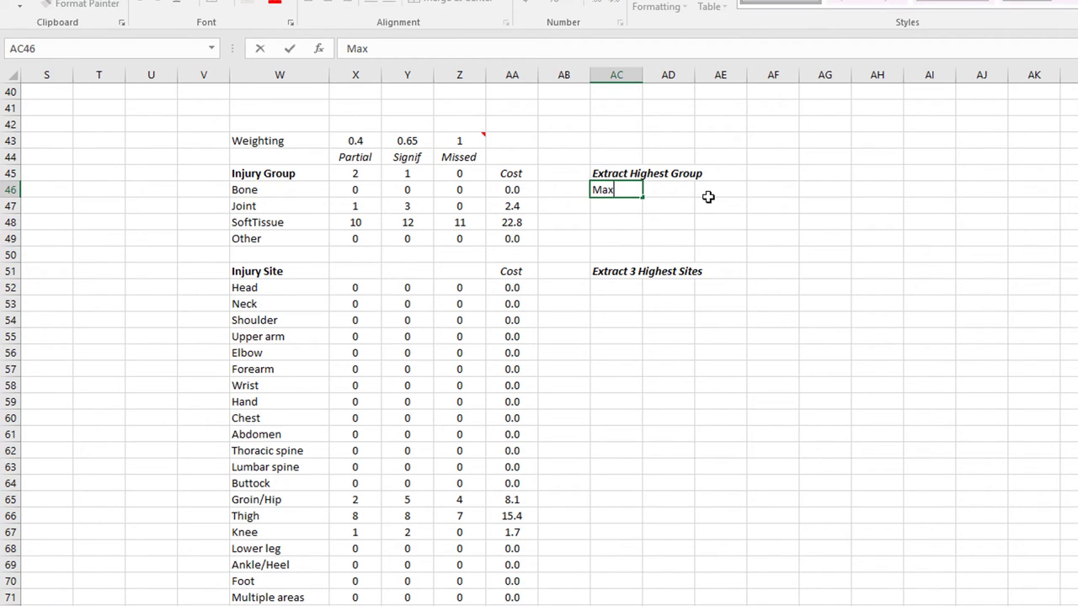
pyautogui.press('Return')
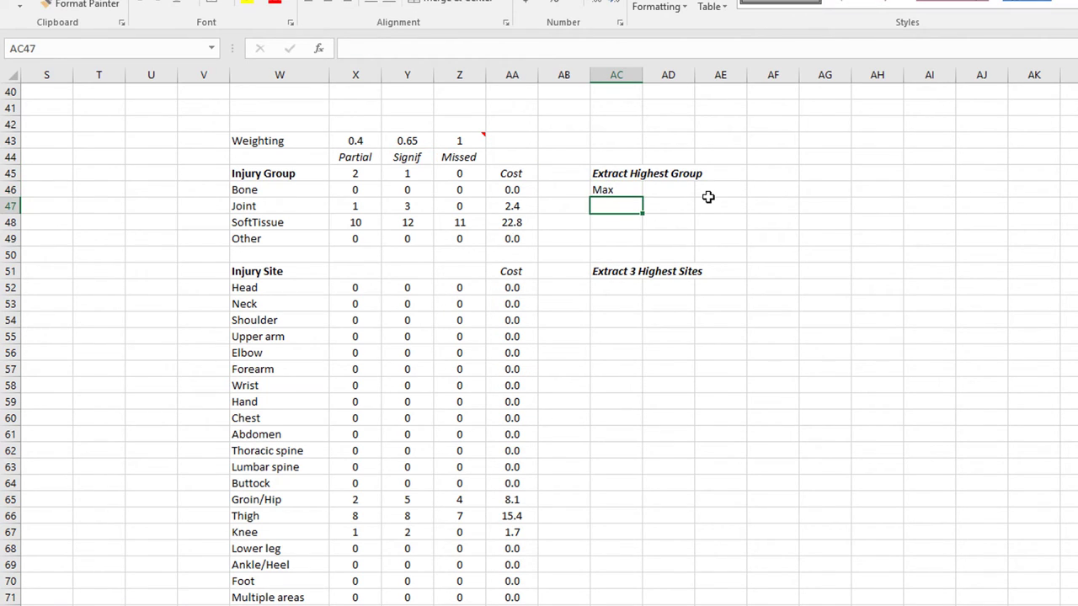
pyautogui.press('Up')
pyautogui.press('Right')
pyautogui.write('=max(')
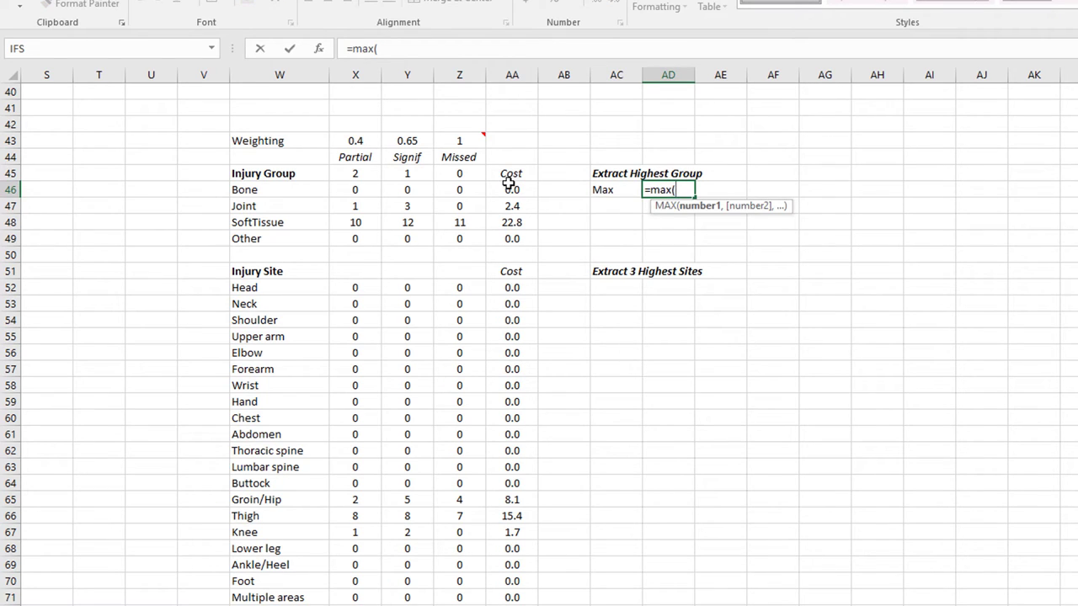
pyautogui.moveTo(508, 187); pyautogui.dragTo(508, 239)
pyautogui.write(')')
pyautogui.press('Return')
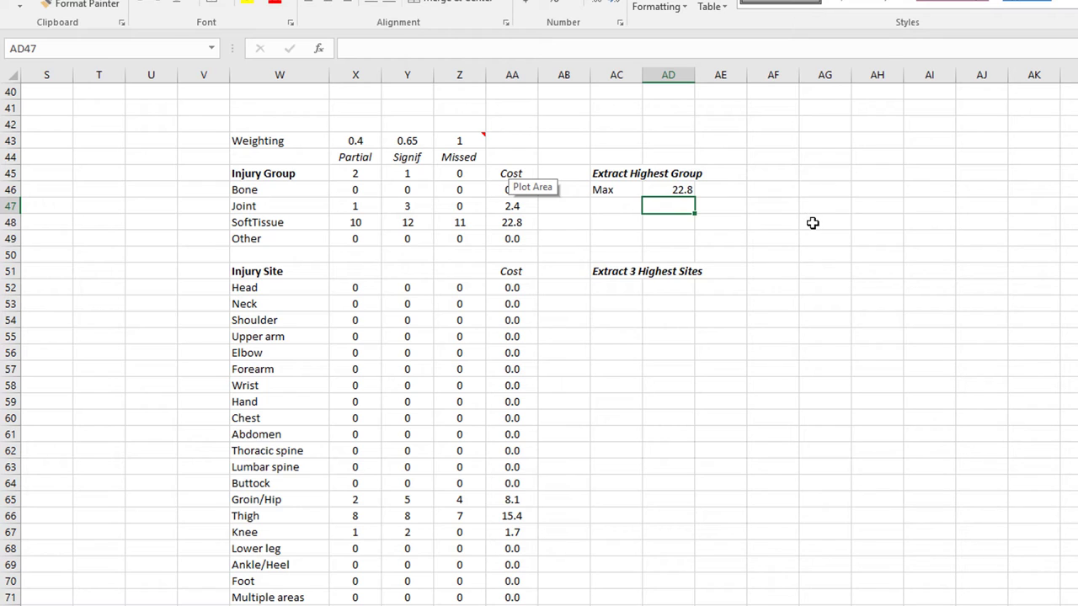
pyautogui.click(690, 190)
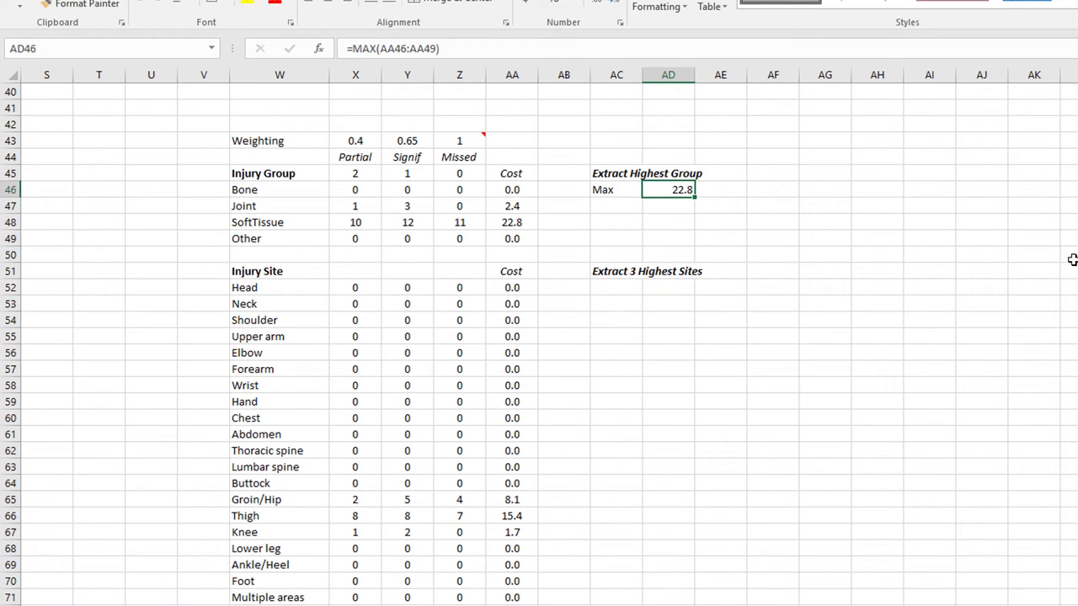
# - Add a Match label in AC47 and begin =MATCH(AD46,AA46:AA49,0) in AD47
pyautogui.click(622, 207)
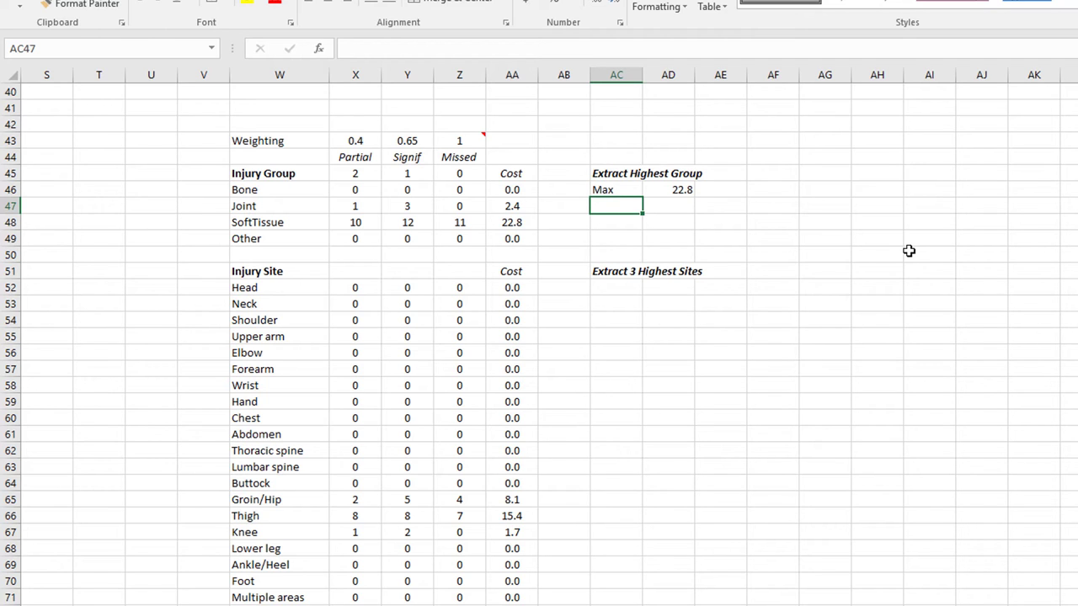
pyautogui.write('Match')
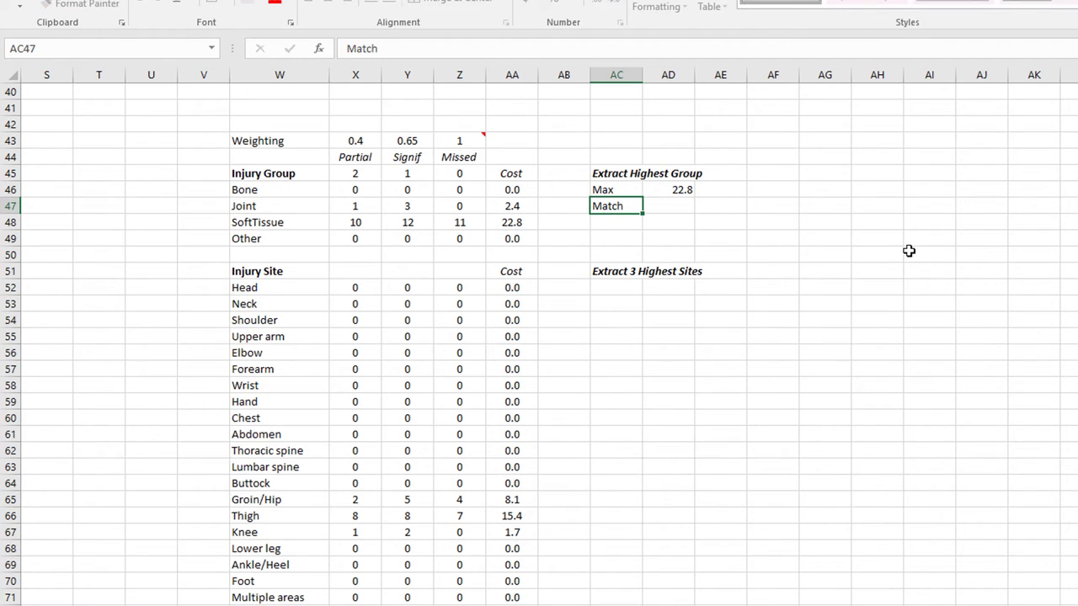
pyautogui.press('Tab')
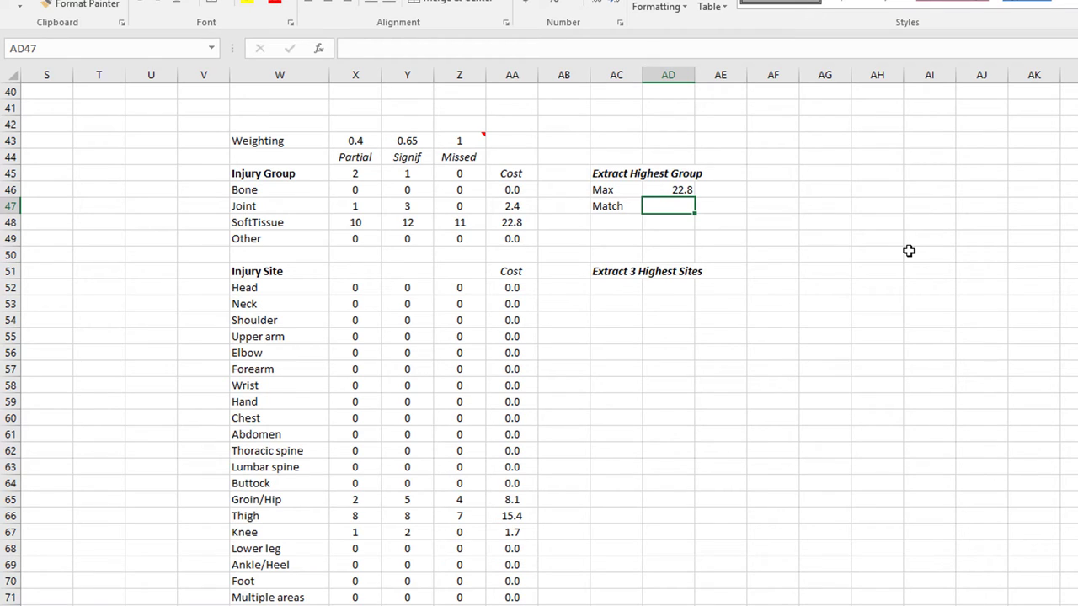
pyautogui.write('=matc')
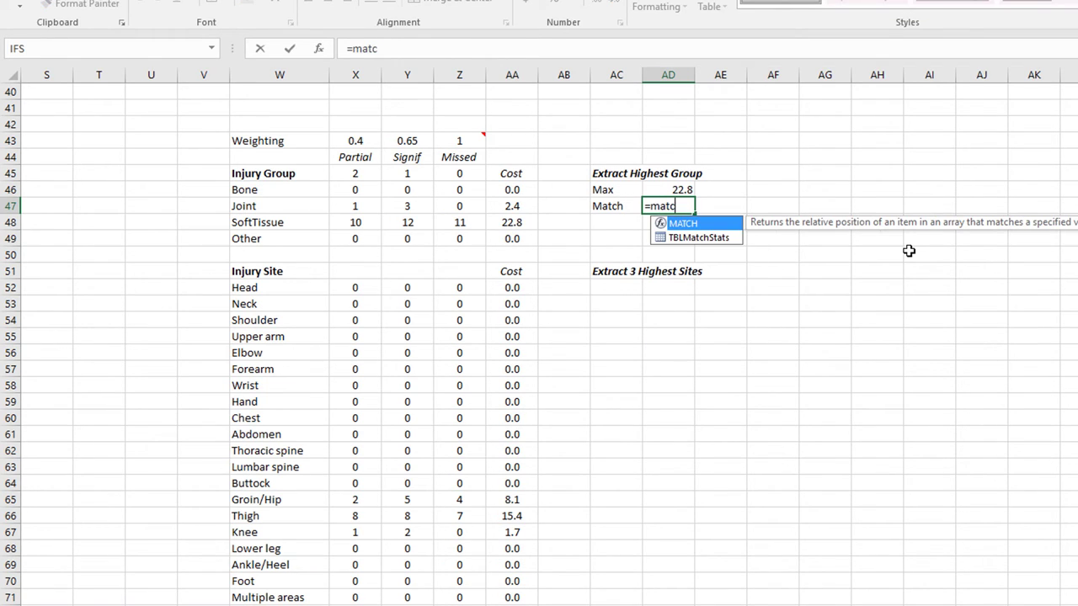
pyautogui.write('h(')
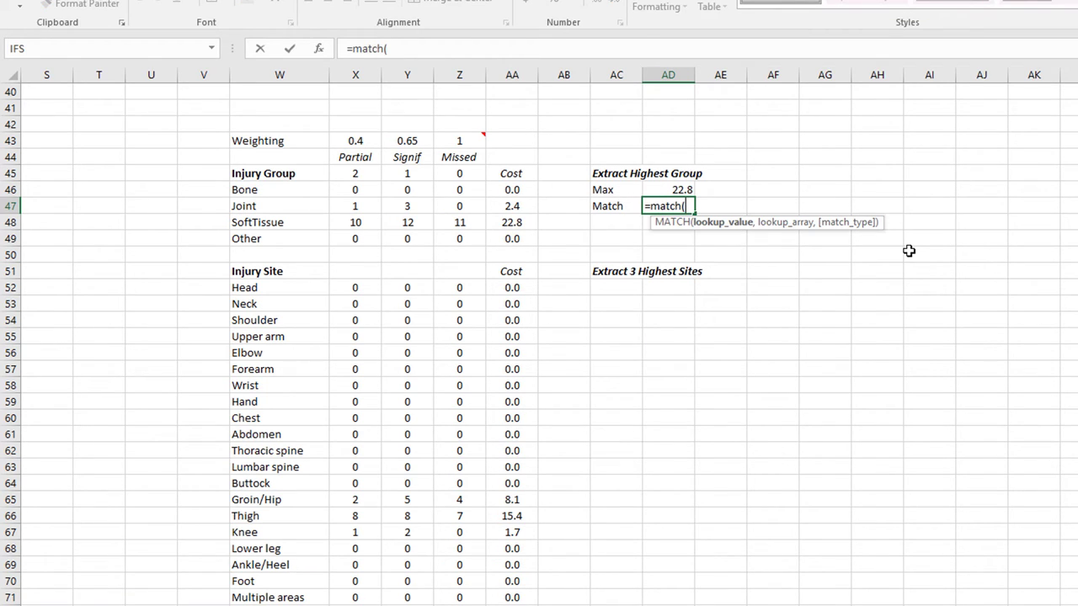
pyautogui.click(673, 190)
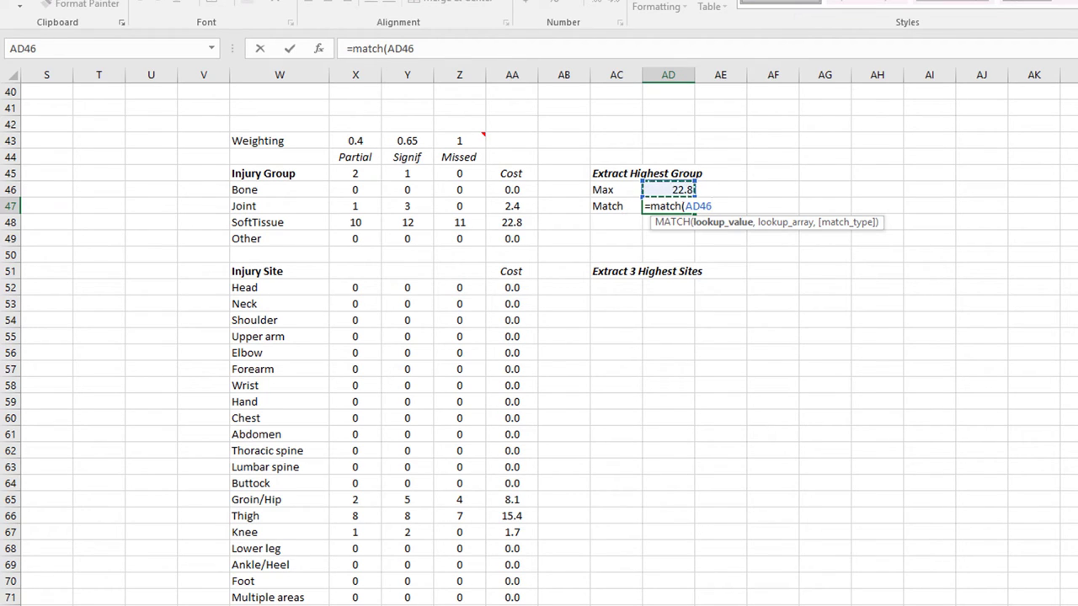
pyautogui.write(',')
pyautogui.moveTo(505, 190); pyautogui.dragTo(495, 239)
# - Complete the MATCH formula and enter =INDEX($W$46:$W$49,$AD$47) in AC48 to show SoftTissue
pyautogui.write(',0)')
pyautogui.press('Return')
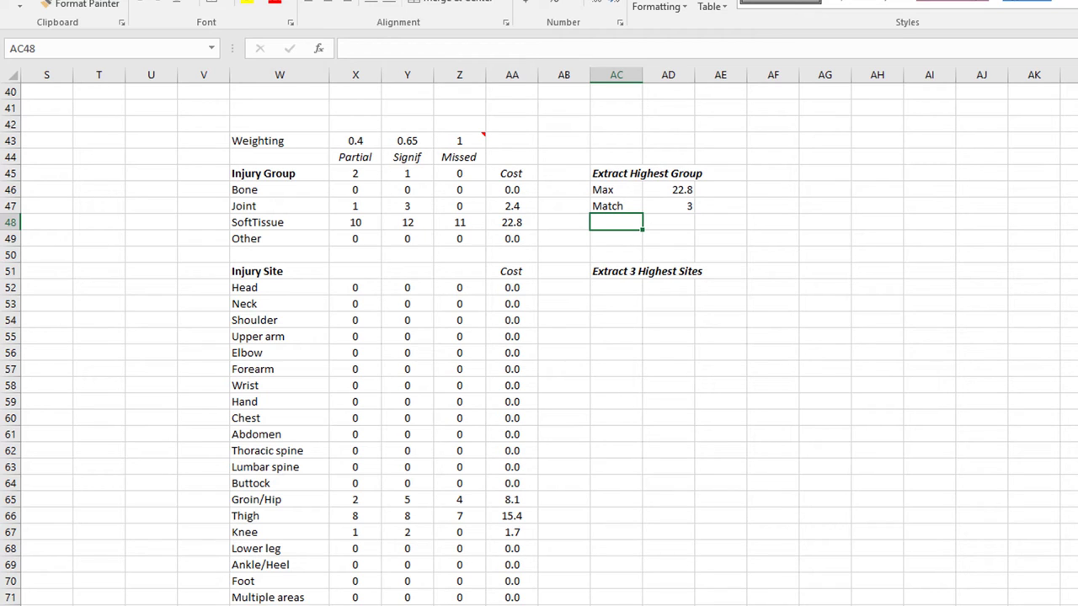
pyautogui.write('=index(')
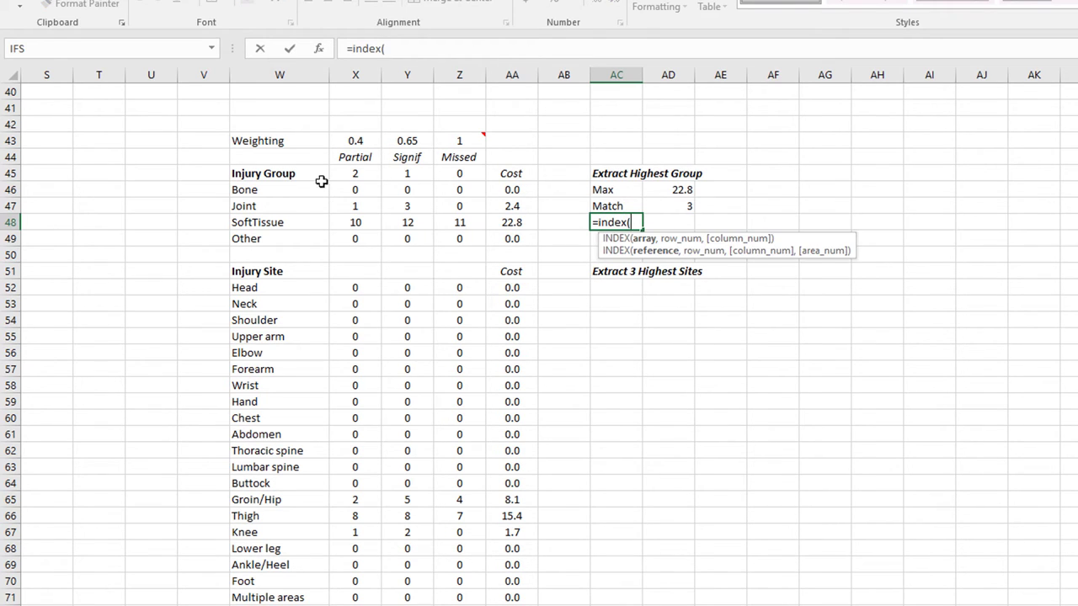
pyautogui.moveTo(244, 192); pyautogui.dragTo(246, 238)
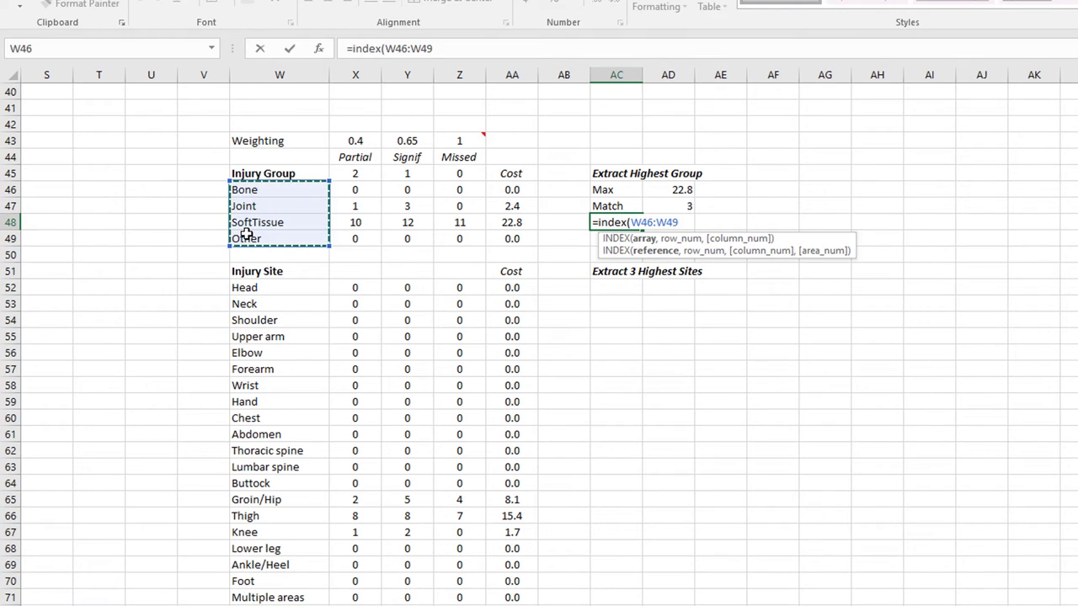
pyautogui.press('F4')
pyautogui.write(',')
pyautogui.click(658, 206)
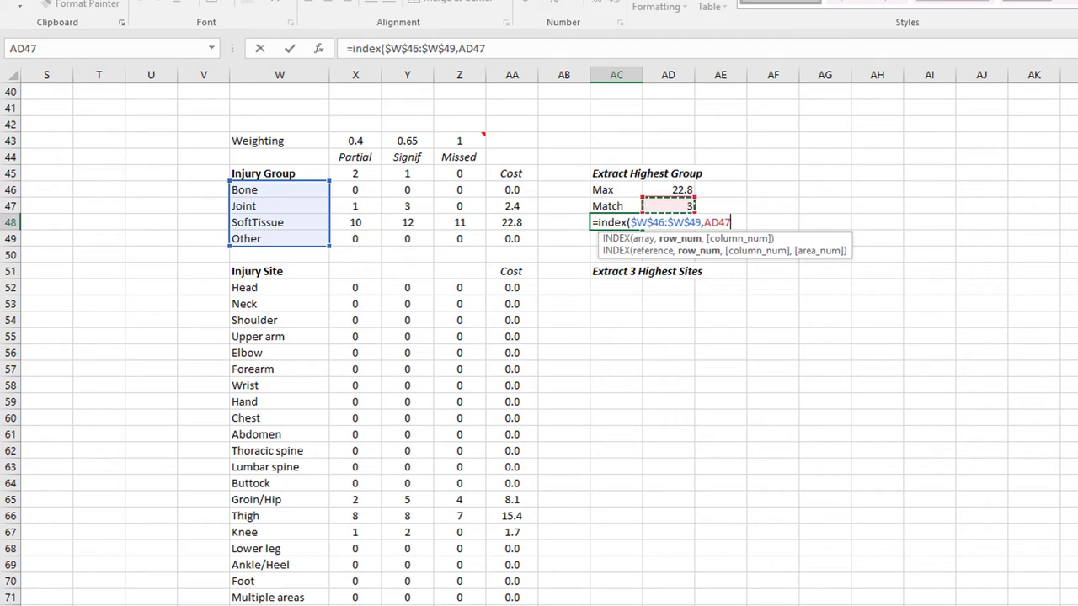
pyautogui.press('F4')
pyautogui.write(')')
pyautogui.press('Return')
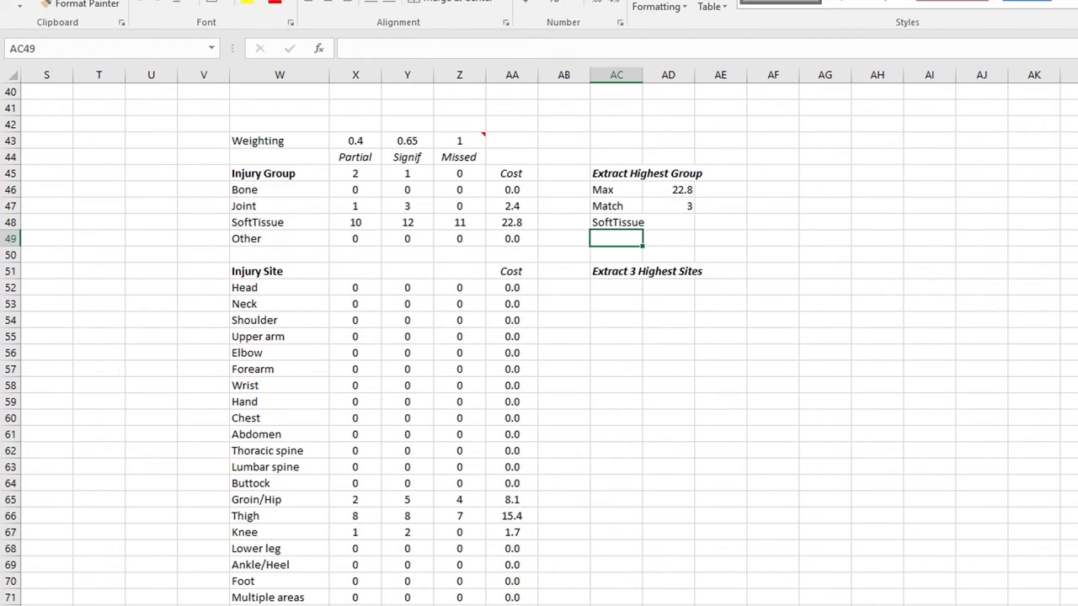
# - Copy the INDEX formula to AD48 and repoint it at $AA$46:$AA$49 to show 22.8
pyautogui.click(631, 222)
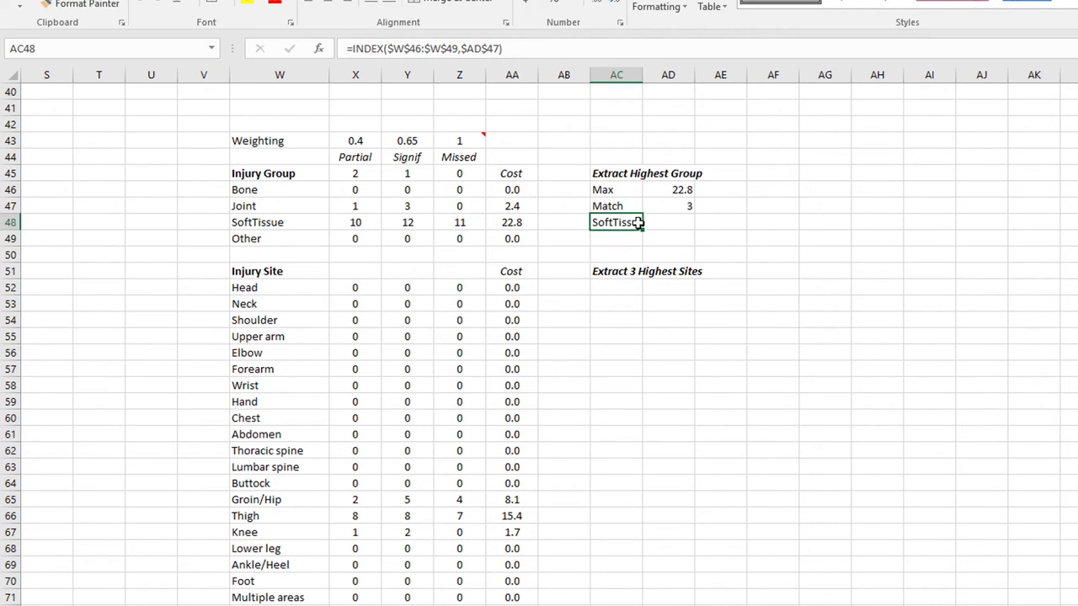
pyautogui.moveTo(643, 232); pyautogui.dragTo(695, 231)
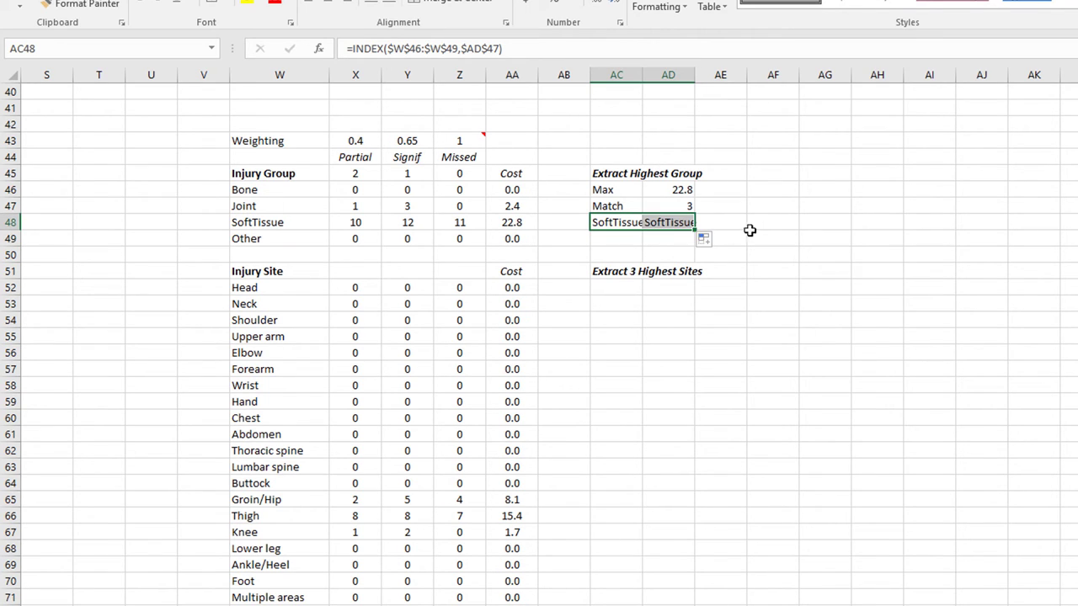
pyautogui.click(681, 224)
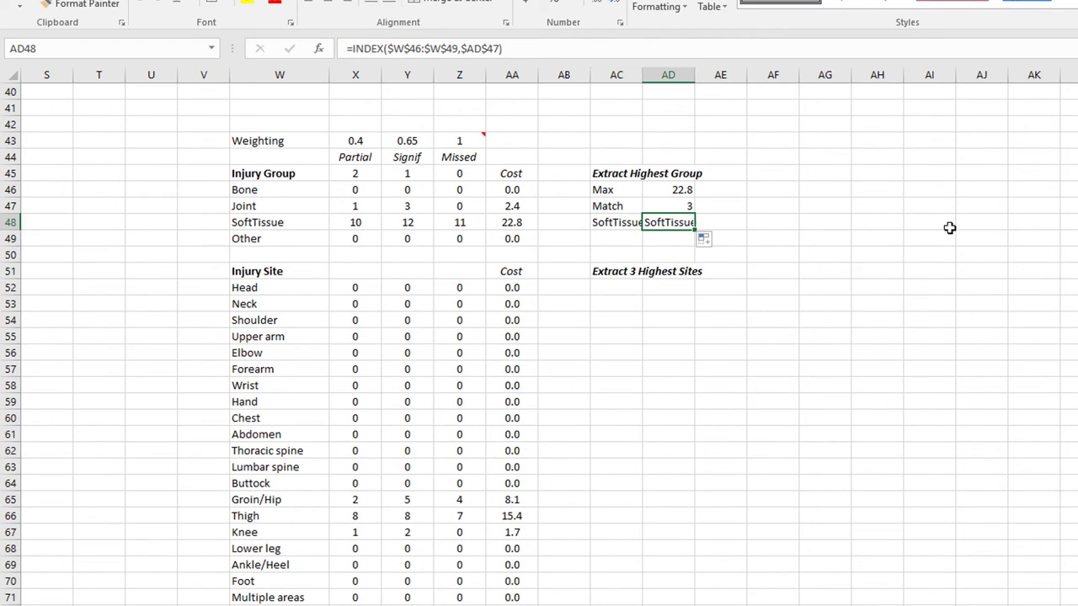
pyautogui.click(522, 46)
pyautogui.moveTo(318, 216)
pyautogui.mouseDown()
pyautogui.moveTo(483, 219)
pyautogui.moveTo(550, 207)
pyautogui.moveTo(533, 204)
pyautogui.mouseUp()
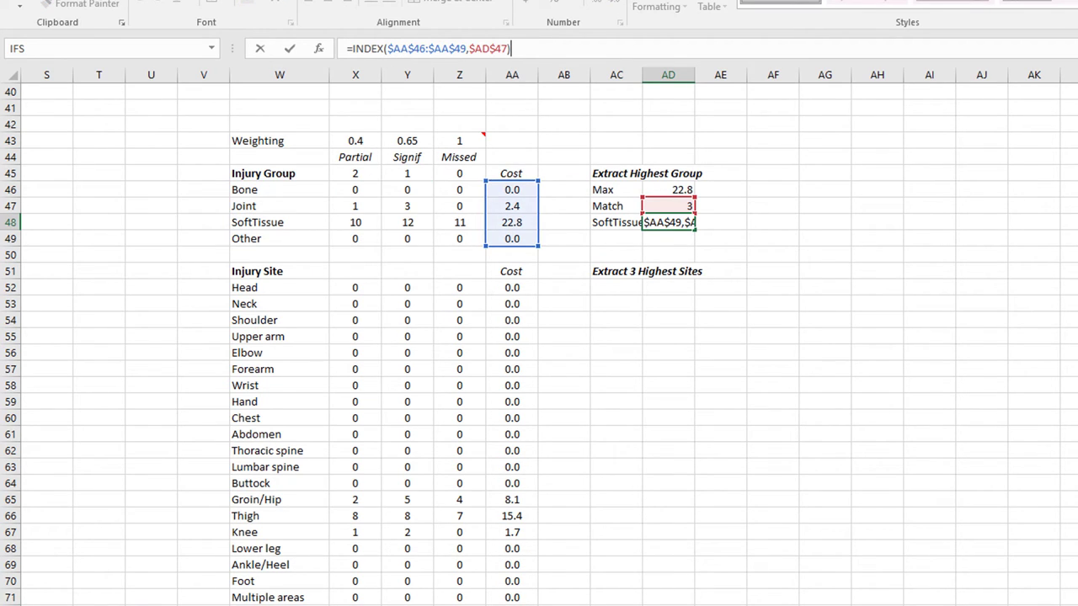
pyautogui.press('Return')
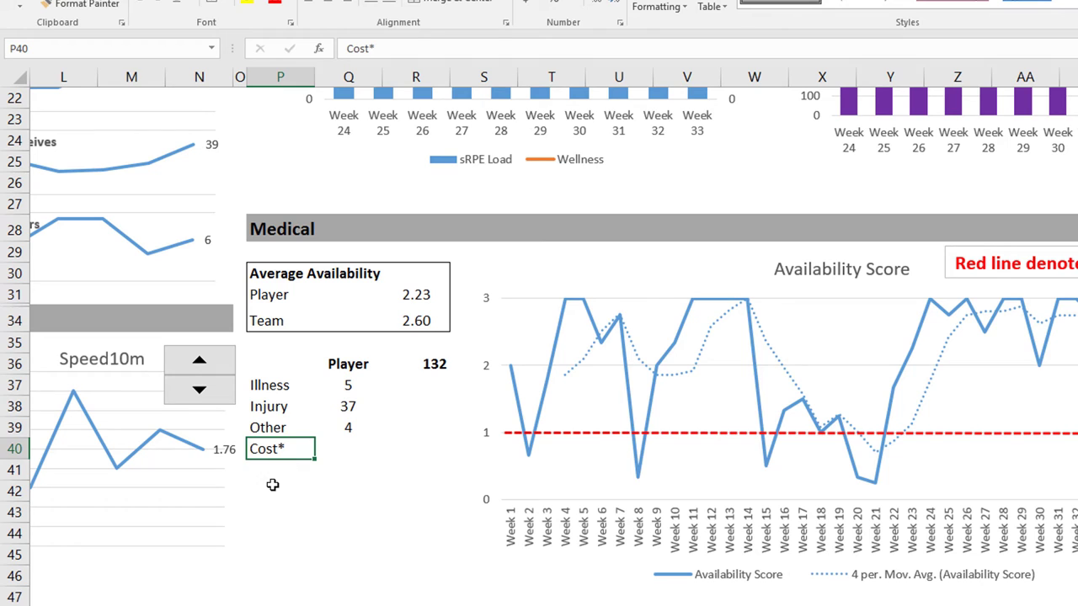
# - Label P42 'Highest Cost Group' and link P43 to Workings!AC48, showing SoftTissue
pyautogui.click(272, 487)
pyautogui.write('Highest Cost Group')
pyautogui.press('Return')
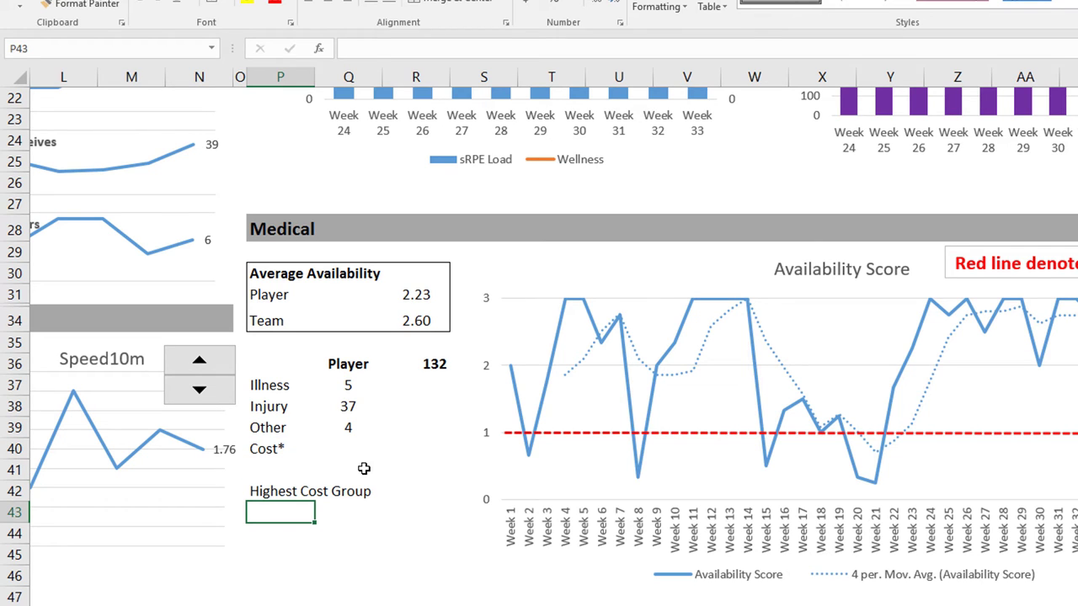
pyautogui.write('=')
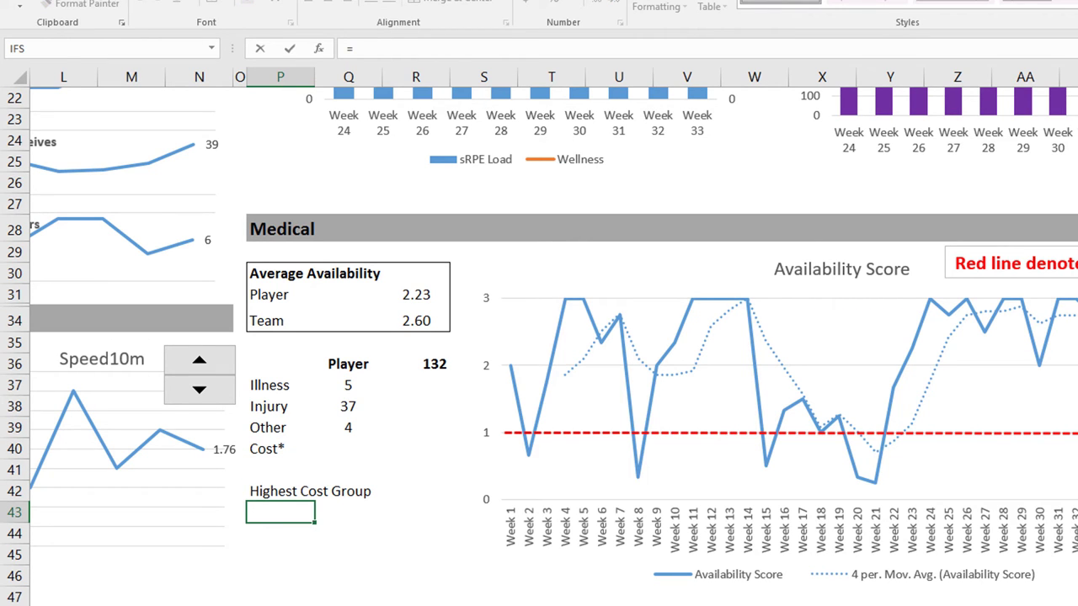
pyautogui.click(452, 592)
pyautogui.click(598, 223)
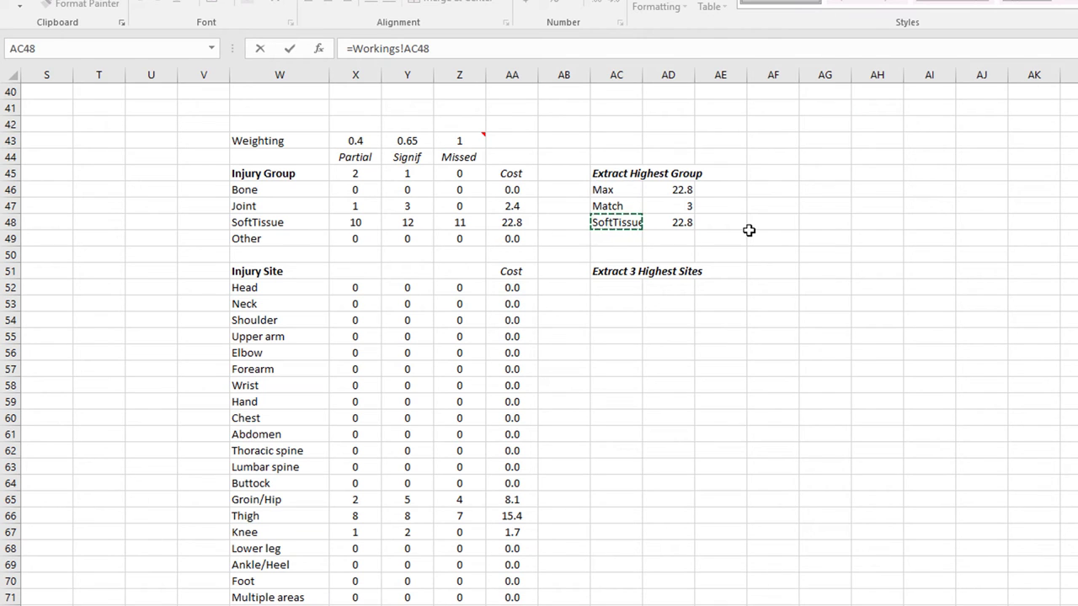
pyautogui.press('Return')
# - Fill the link right to Q43 to show 22.8 and add a 'Highest Sites' heading in P45
pyautogui.click(301, 513)
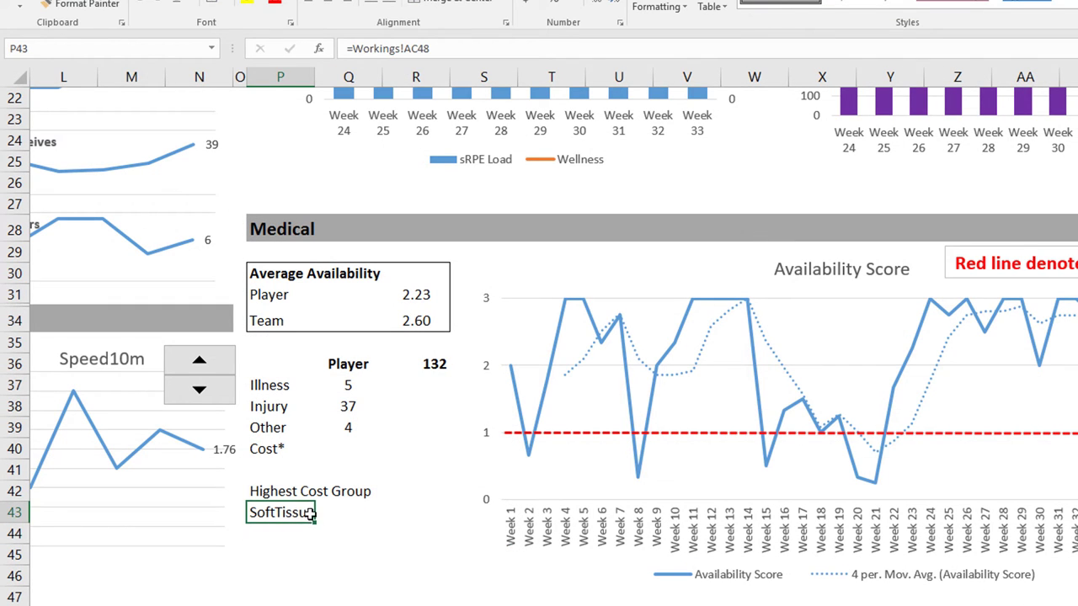
pyautogui.moveTo(314, 523); pyautogui.dragTo(377, 523)
pyautogui.click(353, 513)
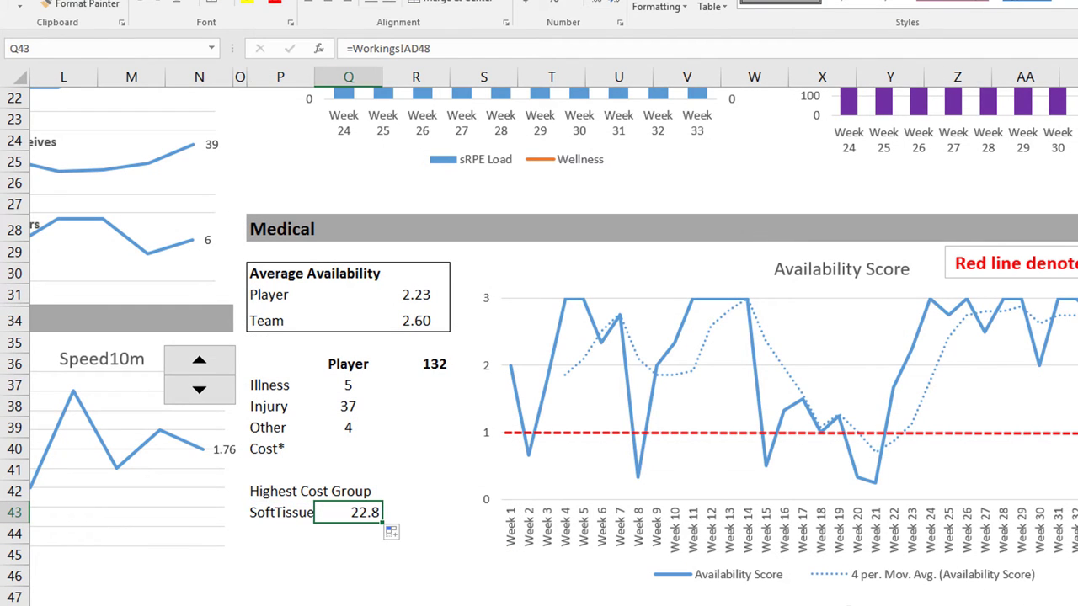
pyautogui.click(281, 553)
pyautogui.write('Highest Sites')
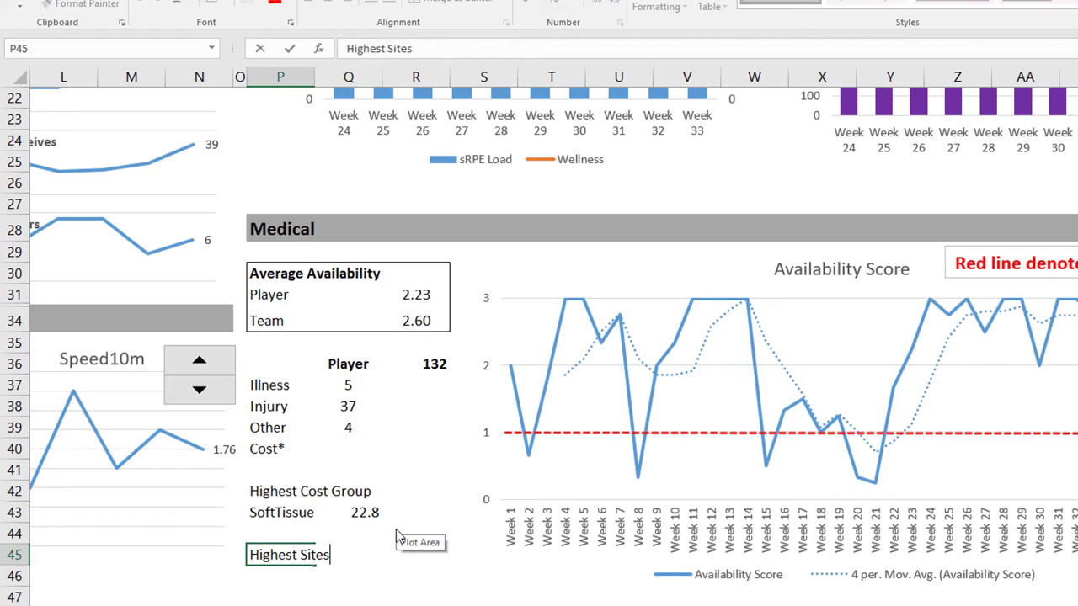
pyautogui.press('Return')
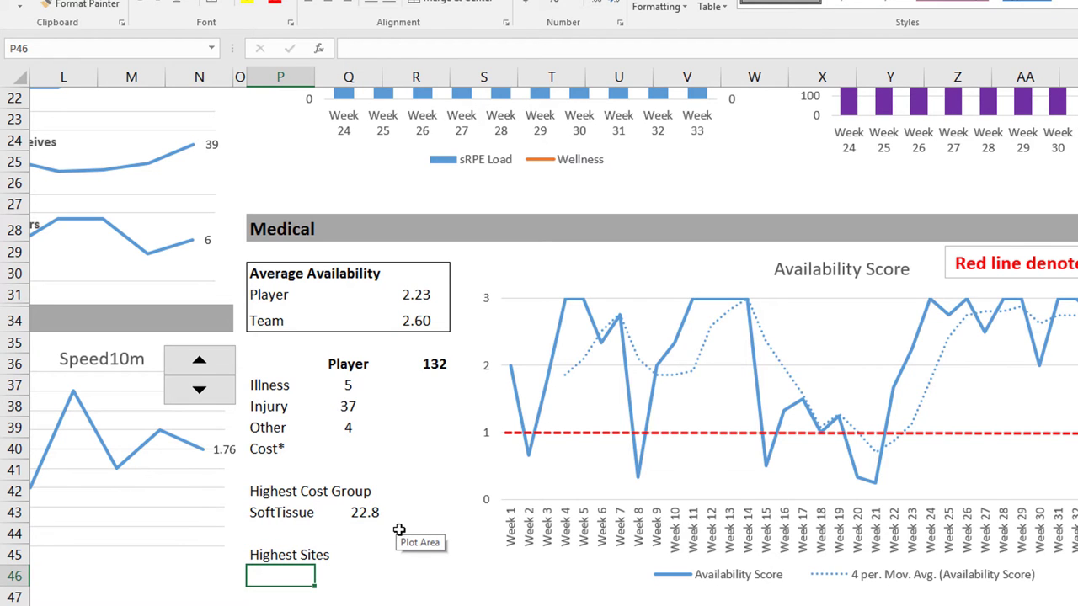
# - On Workings, enter rank numbers 1, 2 and 3 beside the injury site costs
pyautogui.hotkey('ctrl', 'pagedown')
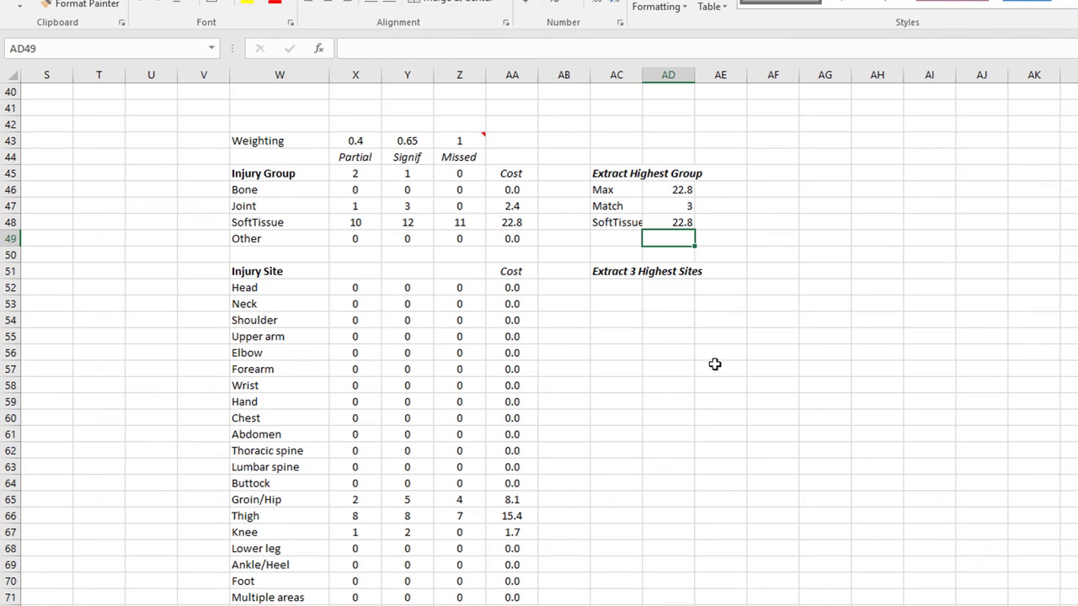
pyautogui.click(615, 288)
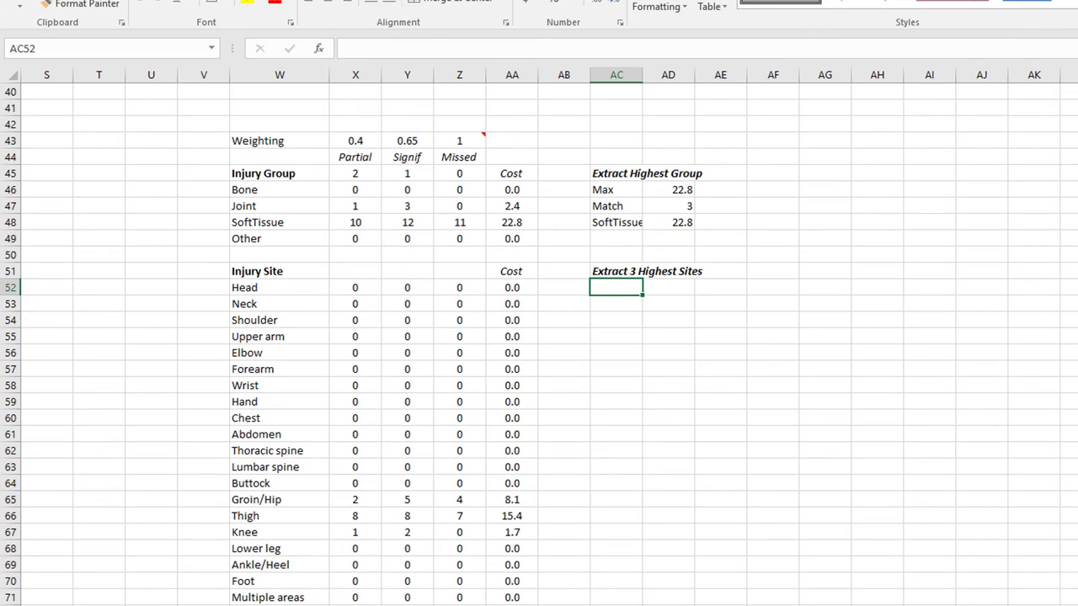
pyautogui.click(676, 189)
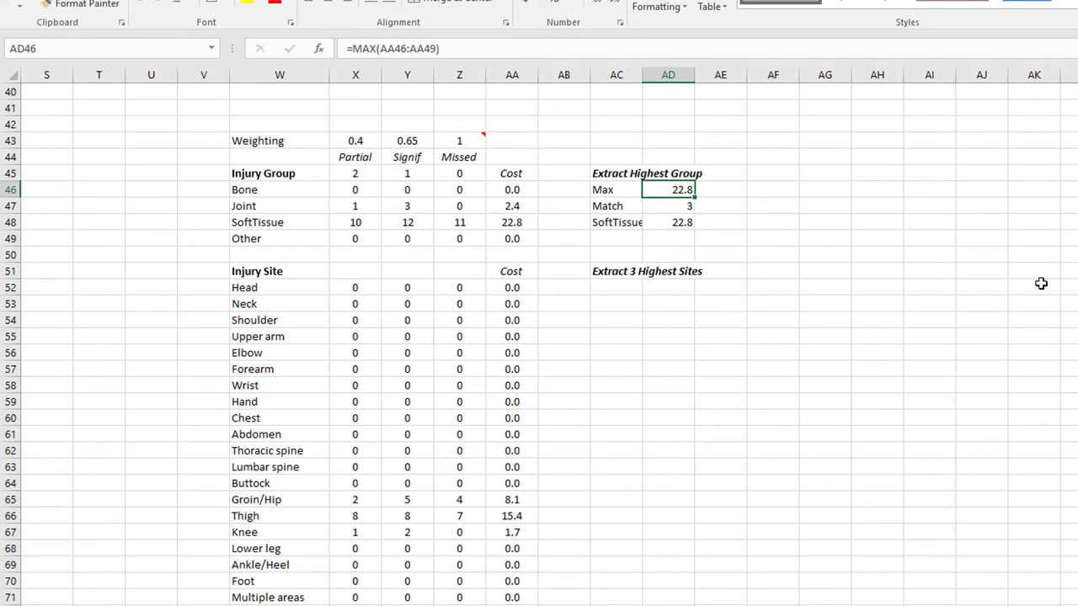
pyautogui.click(575, 287)
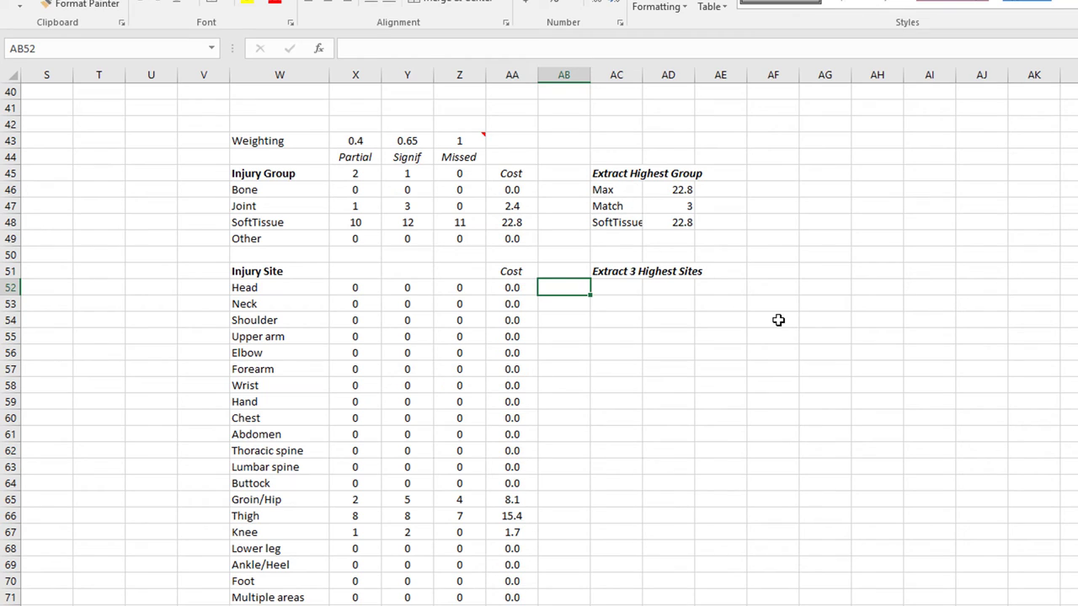
pyautogui.write('1')
pyautogui.press('Return')
pyautogui.write('2')
pyautogui.press('Return')
pyautogui.write('3')
pyautogui.press('Return')
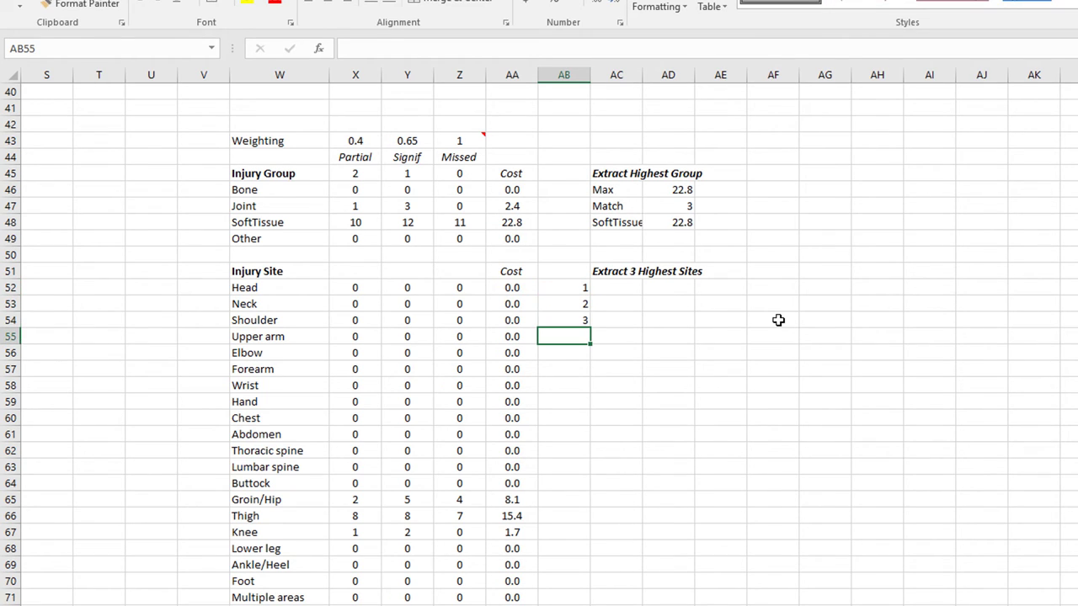
pyautogui.moveTo(570, 287); pyautogui.dragTo(570, 341)
pyautogui.click(572, 287)
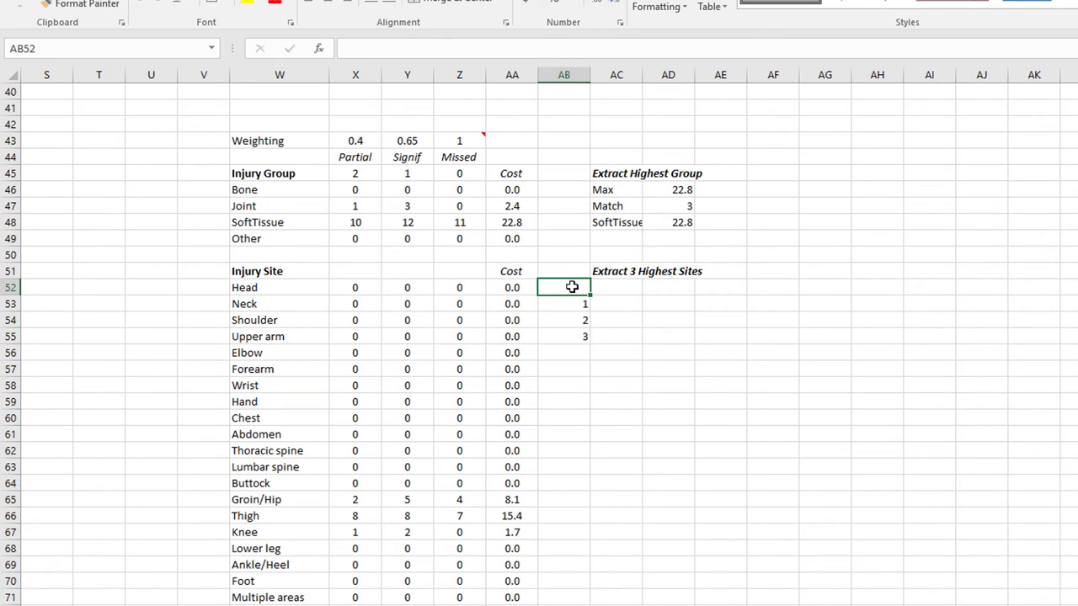
# - Add the headers n, Value and Row above the rank numbers
pyautogui.write('n')
pyautogui.press('Right')
pyautogui.write('Value')
pyautogui.press('Tab')
pyautogui.write('Row')
pyautogui.press('Return')
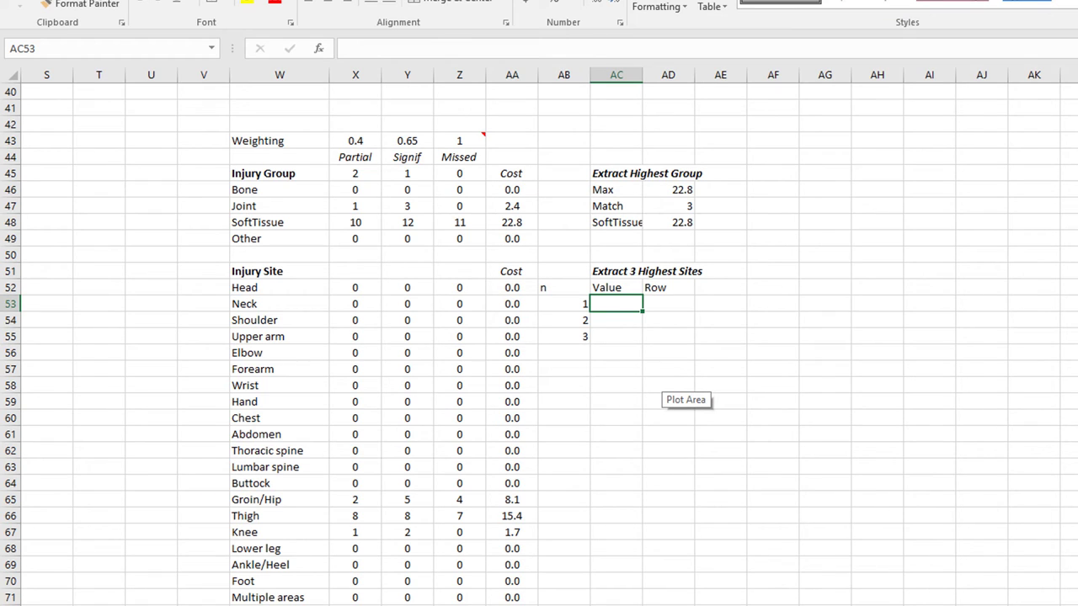
# - Enter =LARGE($AA$52:$AA$73,AB53) in AC53 and fill down, giving 15.4, 8.05, 1.7
pyautogui.write('=l')
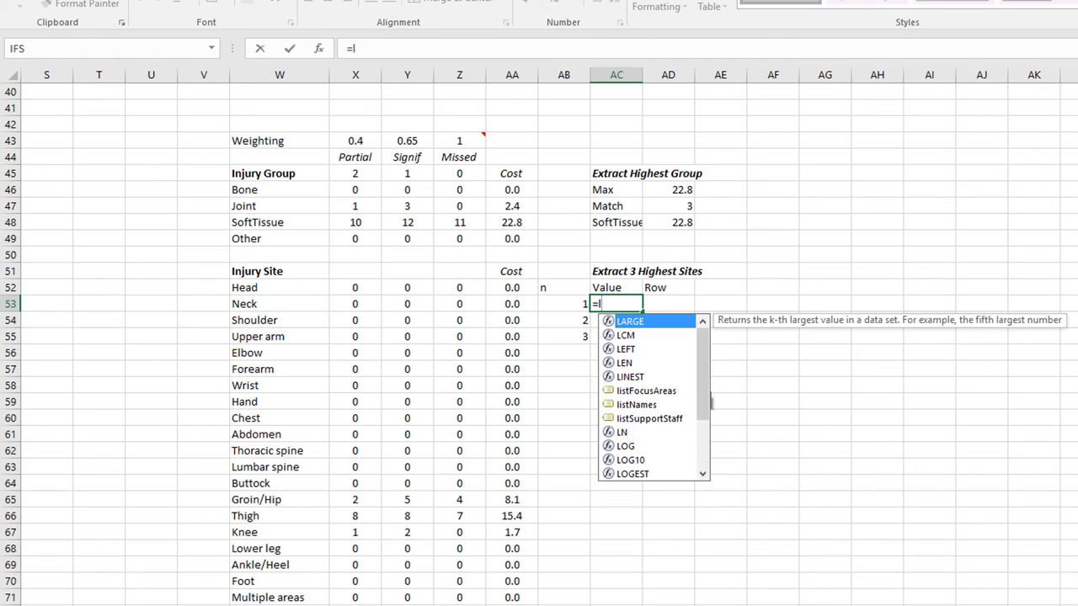
pyautogui.write('a')
pyautogui.press('Tab')
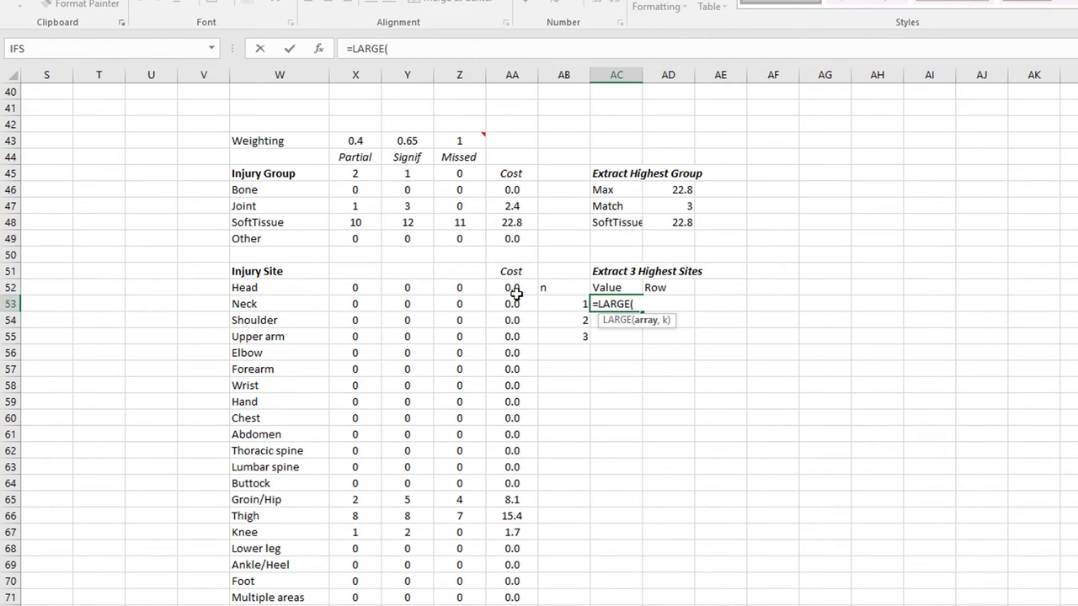
pyautogui.moveTo(512, 287); pyautogui.dragTo(512, 604)
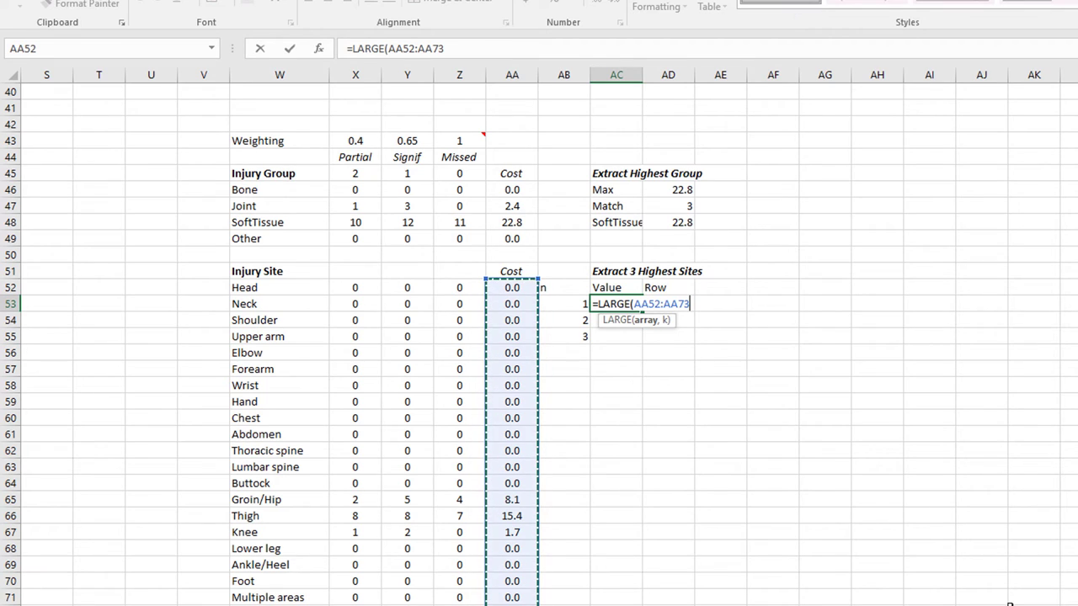
pyautogui.press('F4')
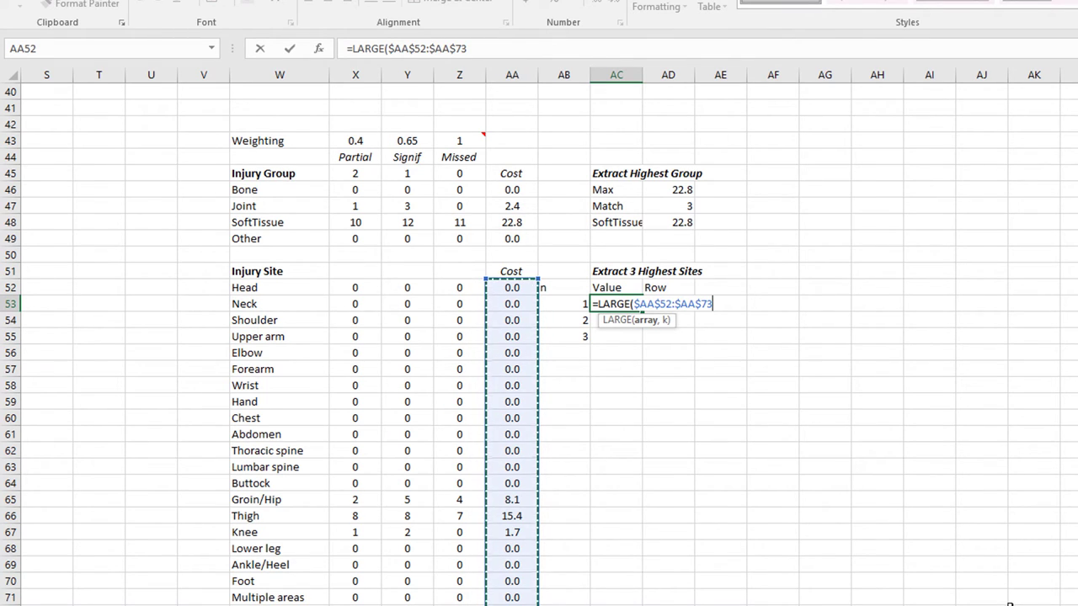
pyautogui.write(',')
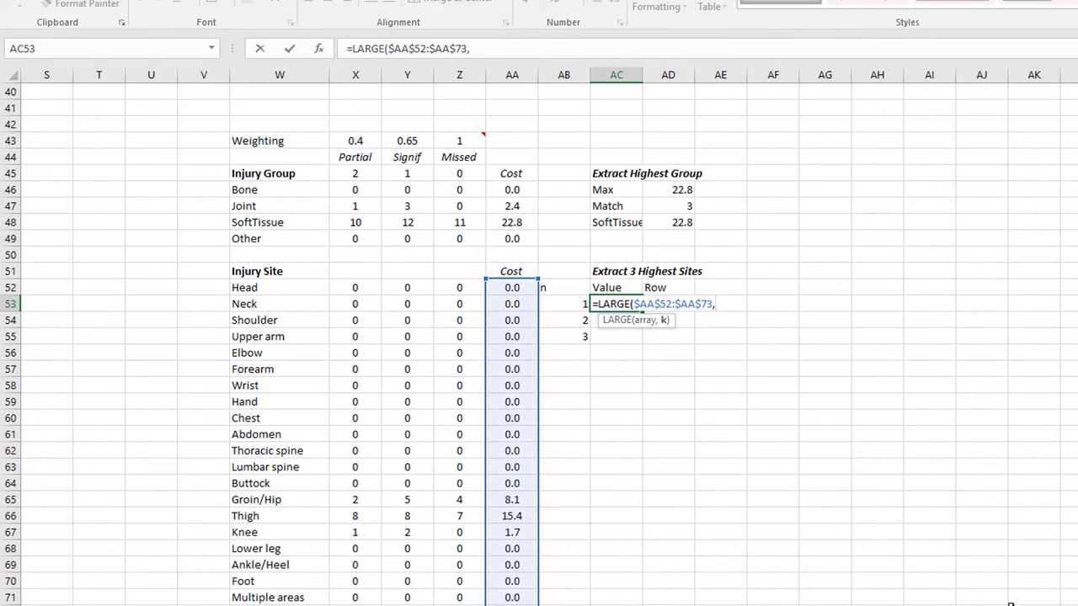
pyautogui.click(563, 304)
pyautogui.write(')')
pyautogui.press('Return')
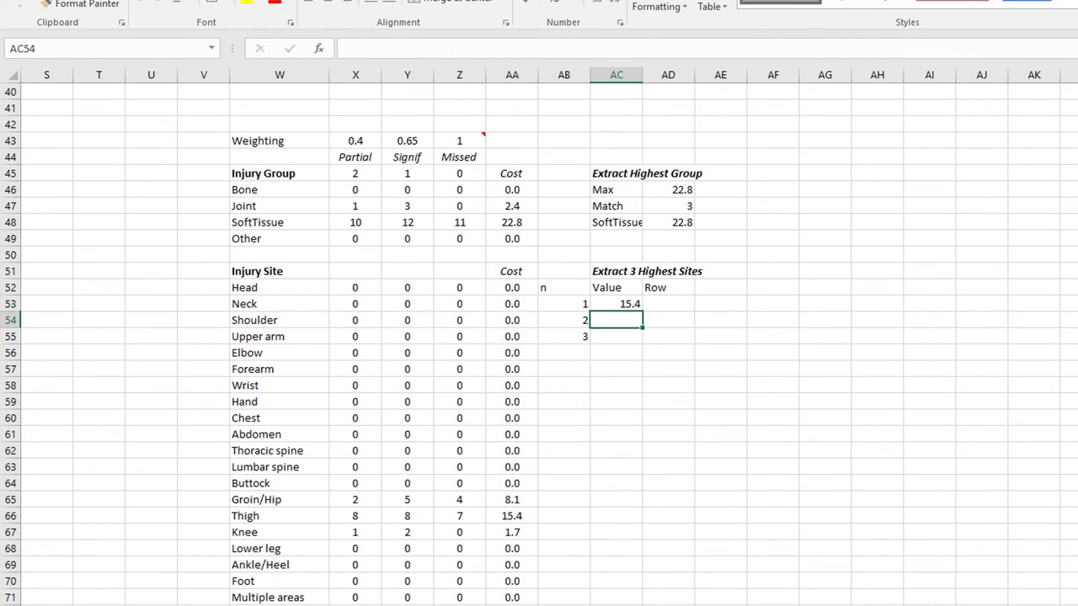
pyautogui.press('Up')
pyautogui.moveTo(640, 334); pyautogui.dragTo(697, 335)
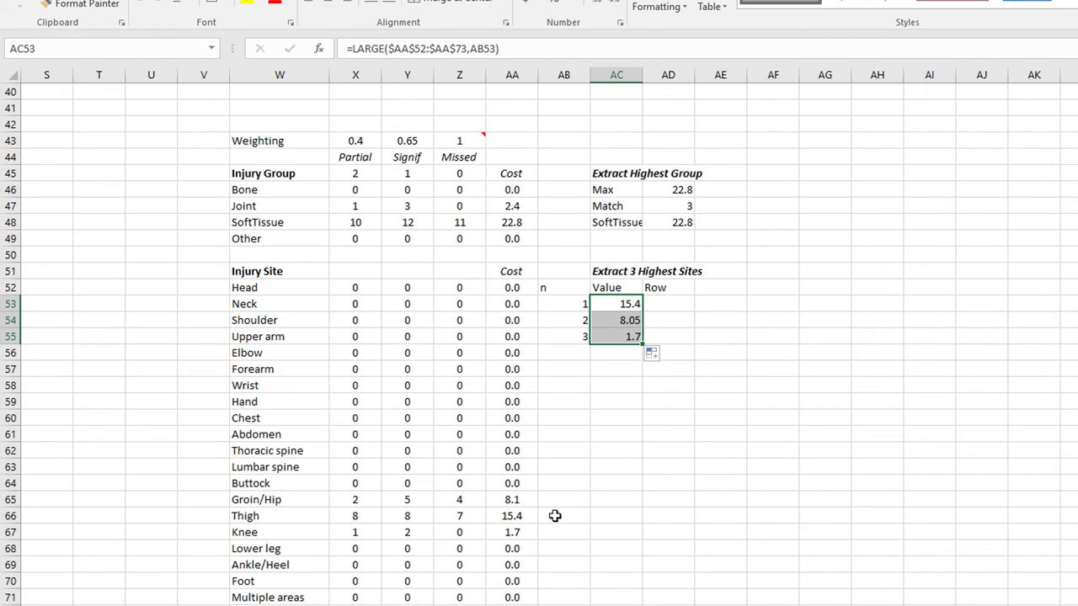
# - Enter =MATCH(AC53,$AA$52:$AA$73,0) in AD53 and fill it down to AD55
pyautogui.click(678, 307)
pyautogui.write('=match(')
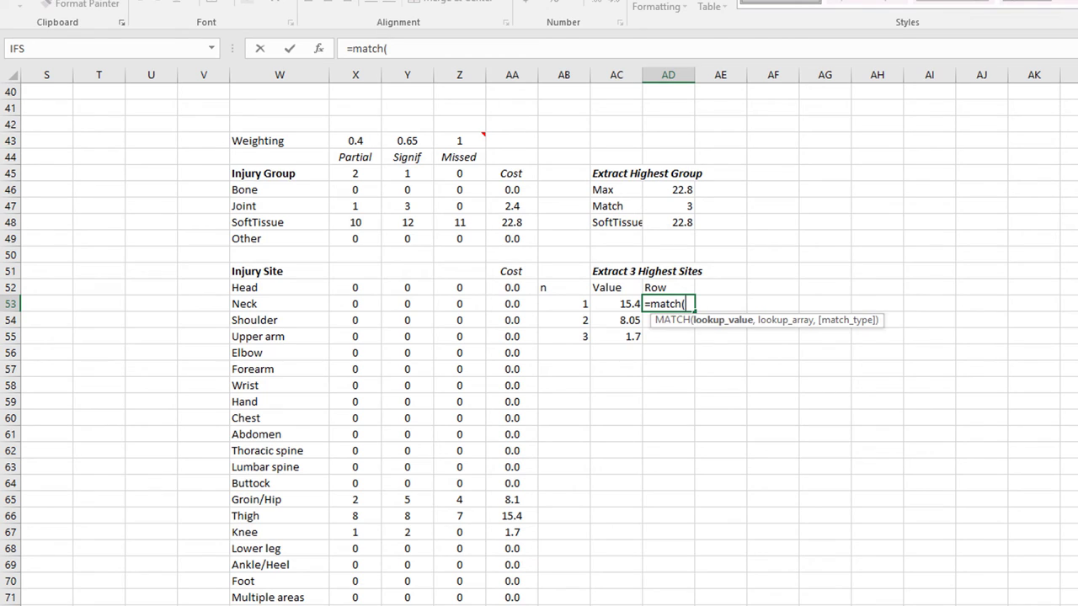
pyautogui.click(625, 303)
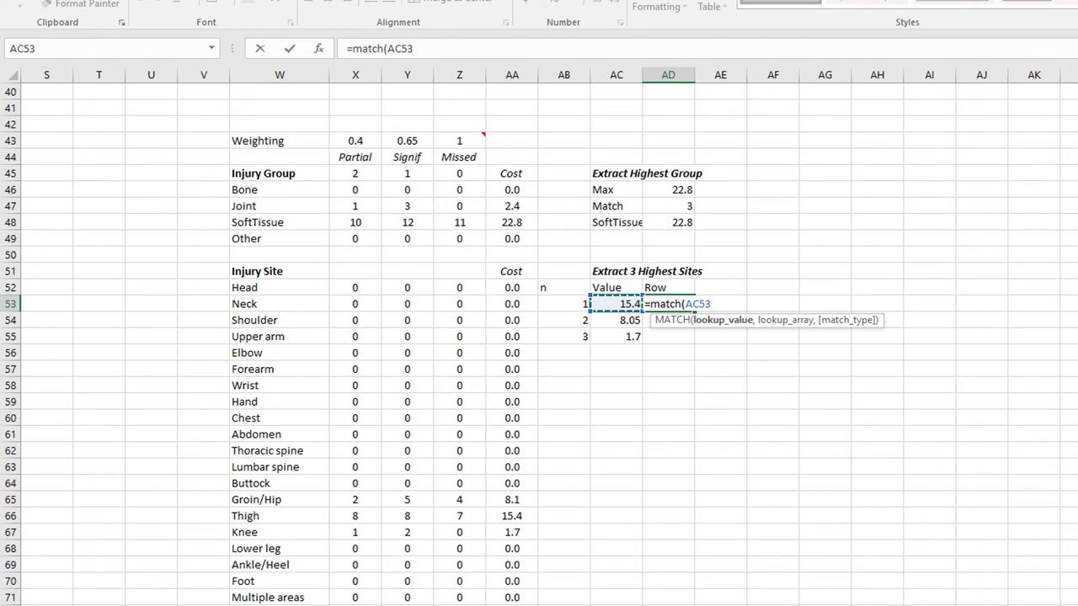
pyautogui.write(',')
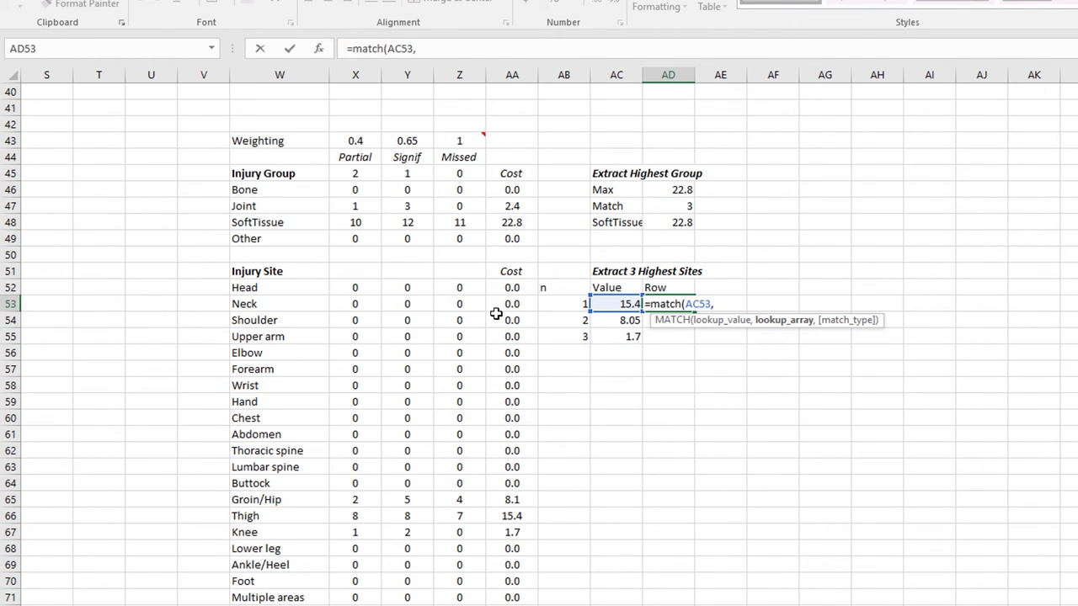
pyautogui.moveTo(511, 287); pyautogui.dragTo(510, 605)
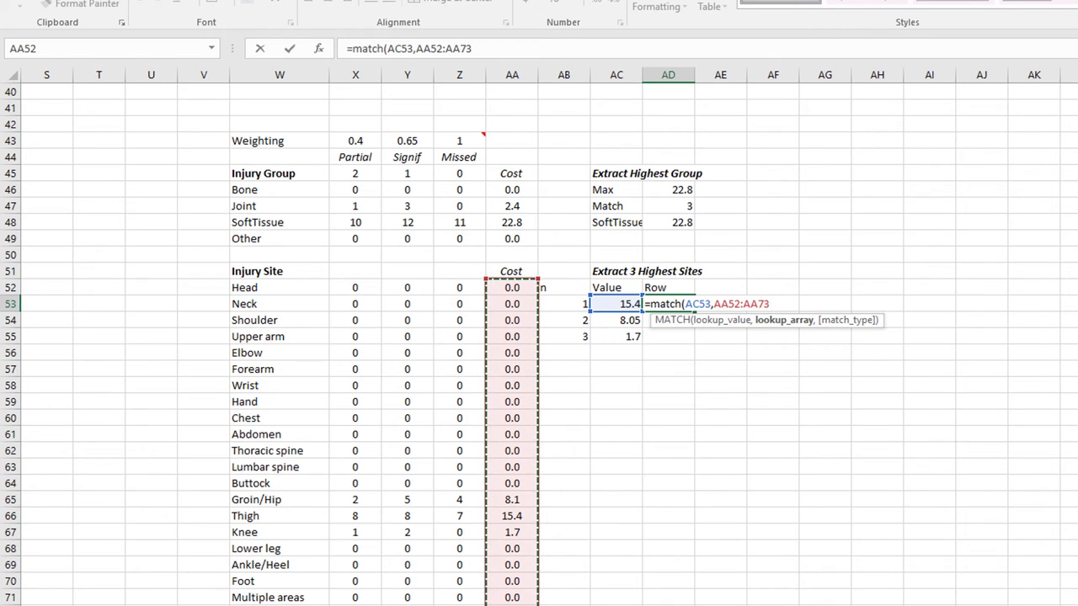
pyautogui.press('F4')
pyautogui.write(',0)')
pyautogui.press('Return')
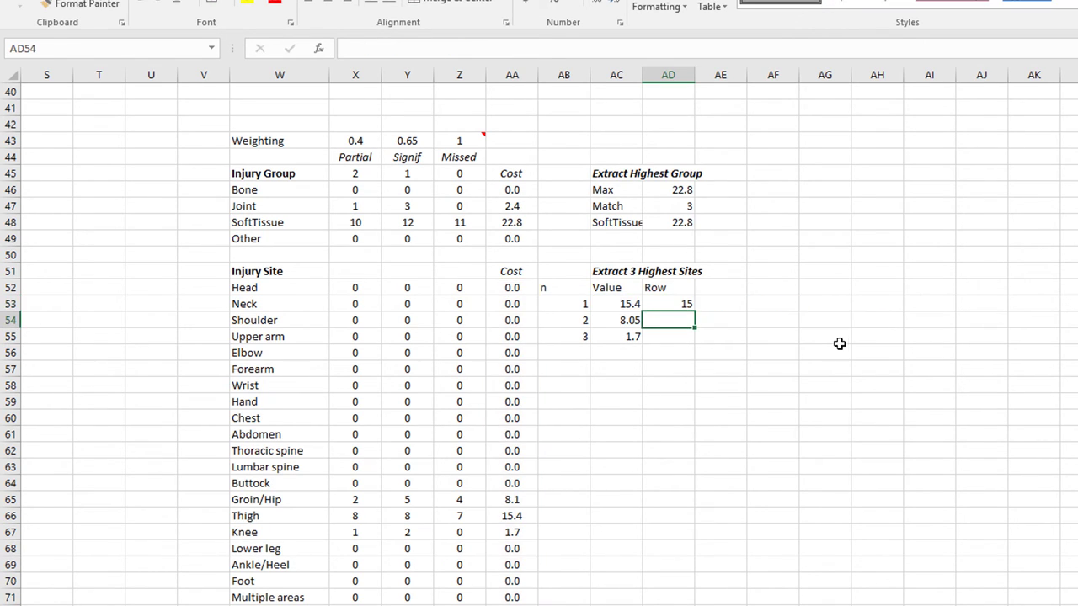
pyautogui.click(666, 303)
pyautogui.moveTo(695, 312); pyautogui.dragTo(690, 339)
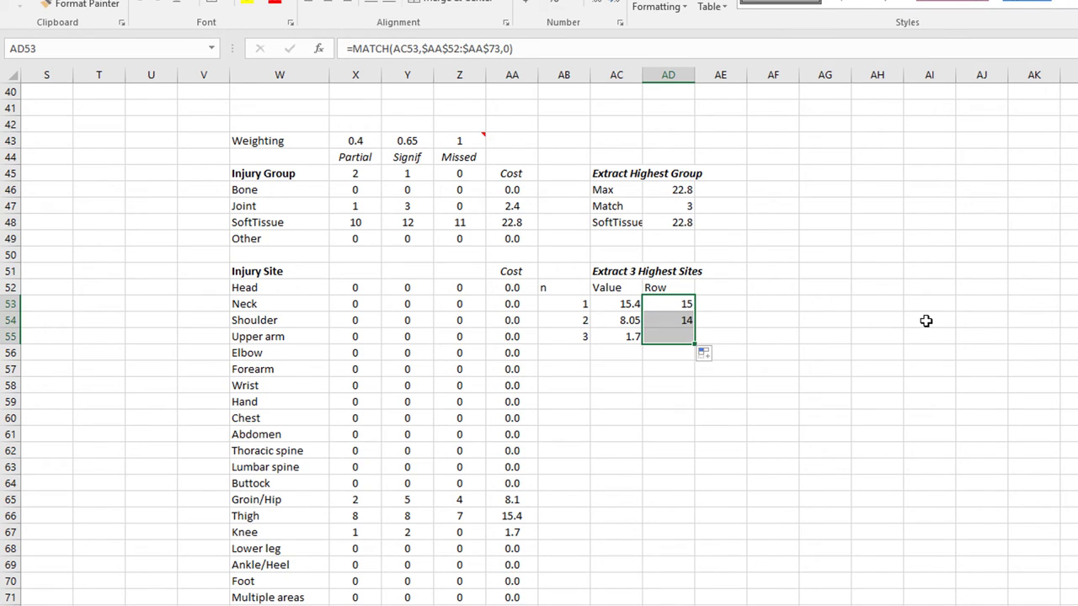
# - Add the headings Site and Cost in AE52 and AF52
pyautogui.click(717, 288)
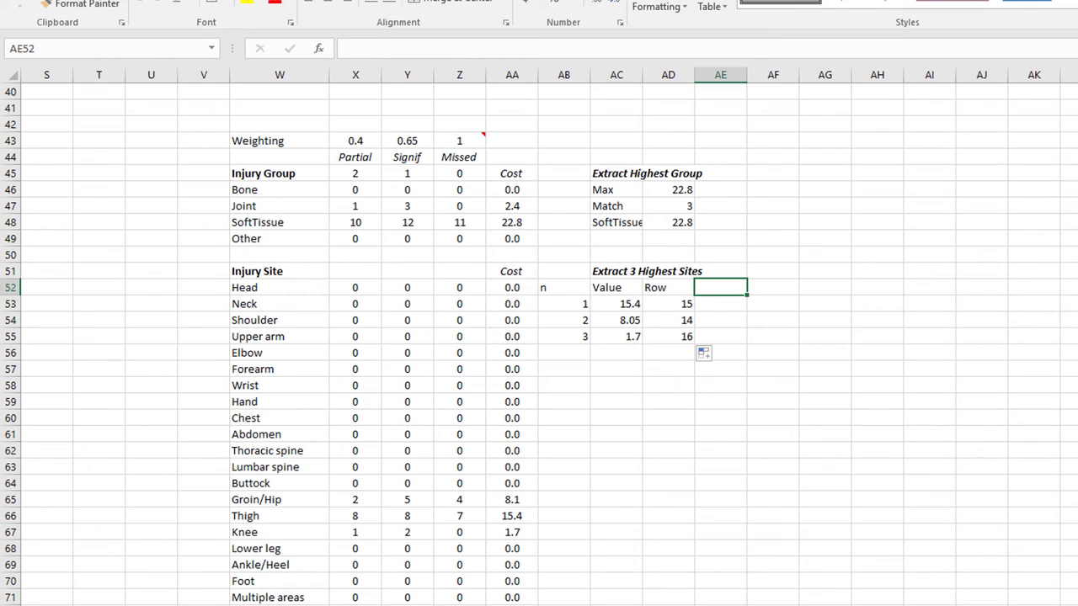
pyautogui.write('Site')
pyautogui.press('Tab')
pyautogui.write('Cost')
pyautogui.press('Return')
# - Enter an INDEX formula on the site names using AD53, returning Thigh, and fill down
pyautogui.write('=')
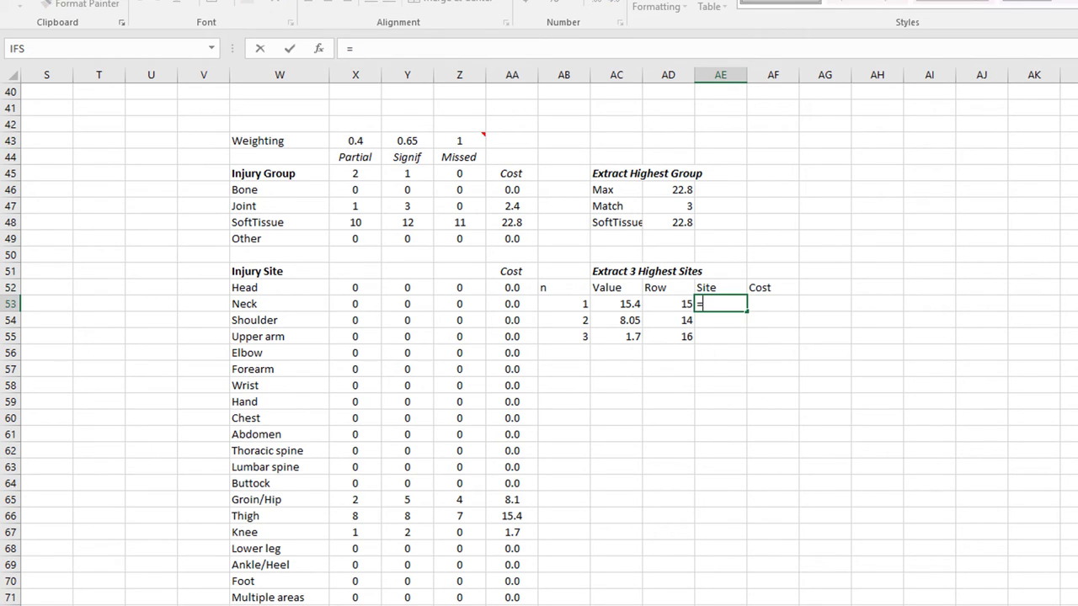
pyautogui.write('index(')
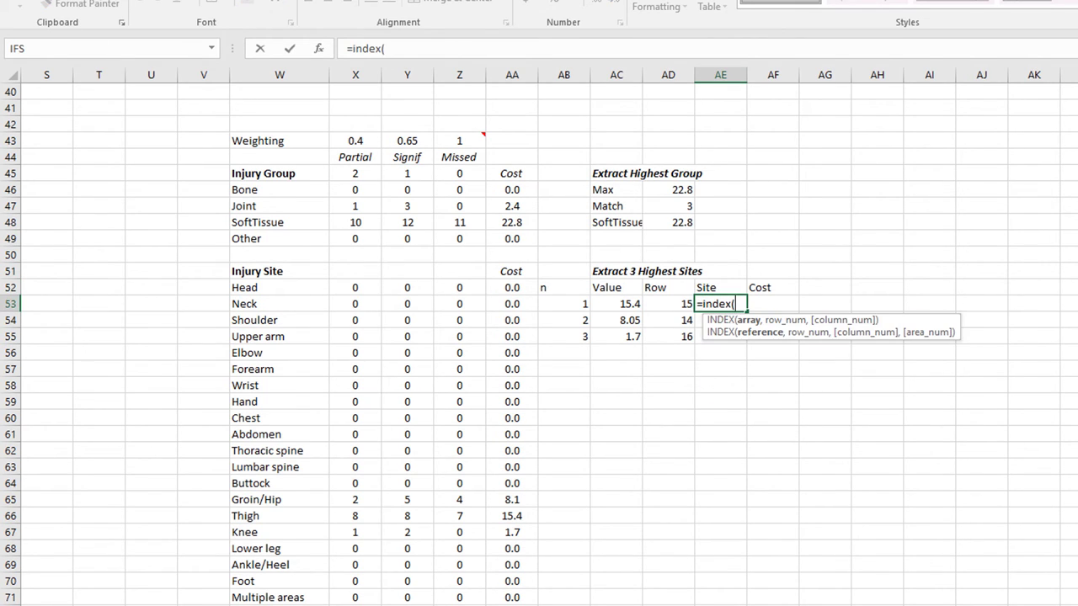
pyautogui.moveTo(290, 288); pyautogui.dragTo(282, 605)
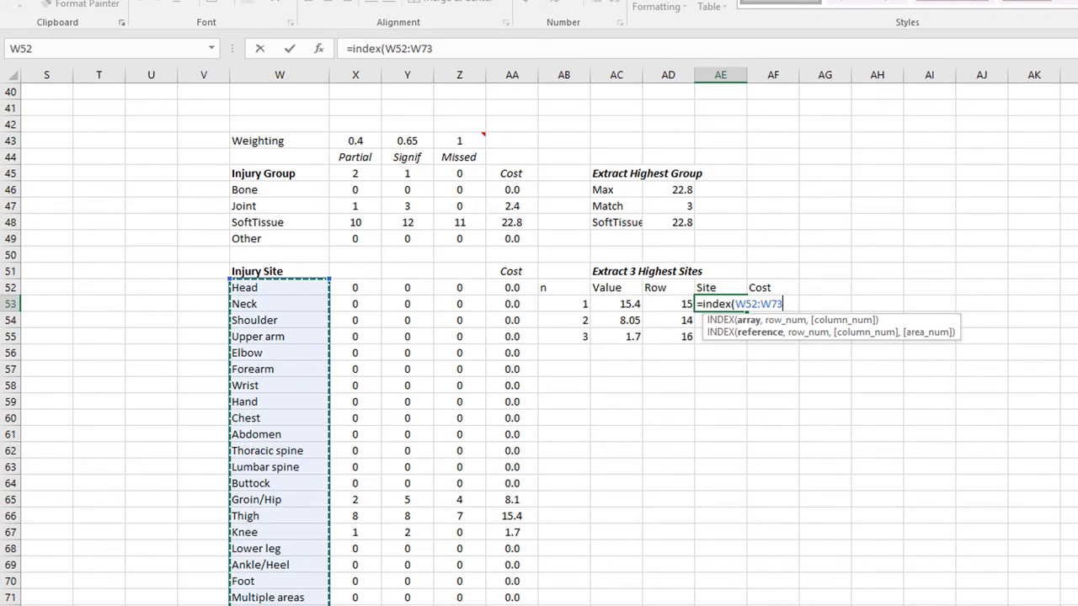
pyautogui.press('F4')
pyautogui.write(',')
pyautogui.click(669, 305)
pyautogui.write(')')
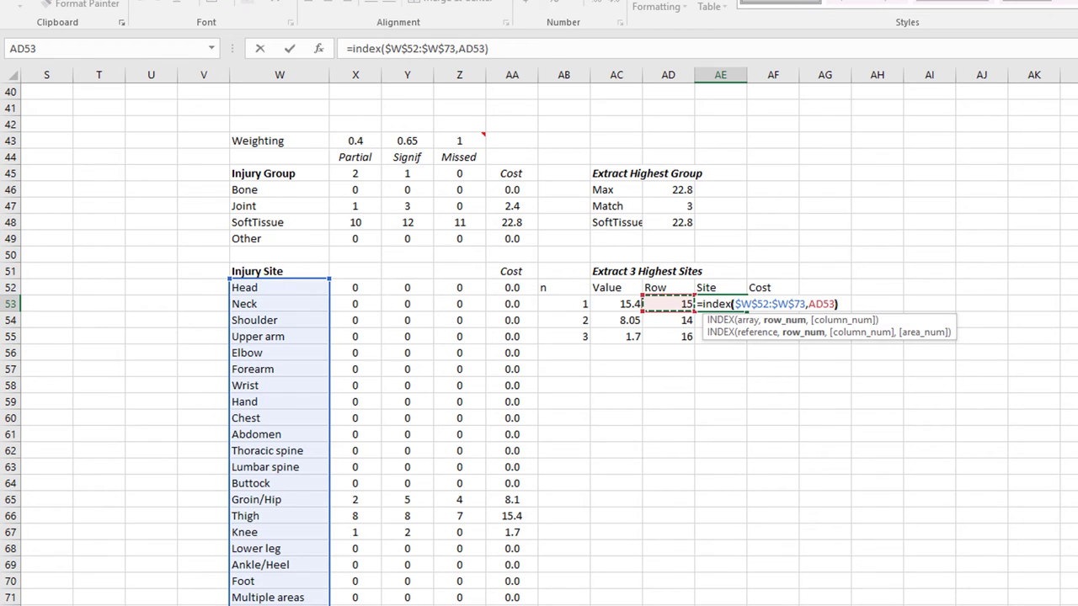
pyautogui.press('Return')
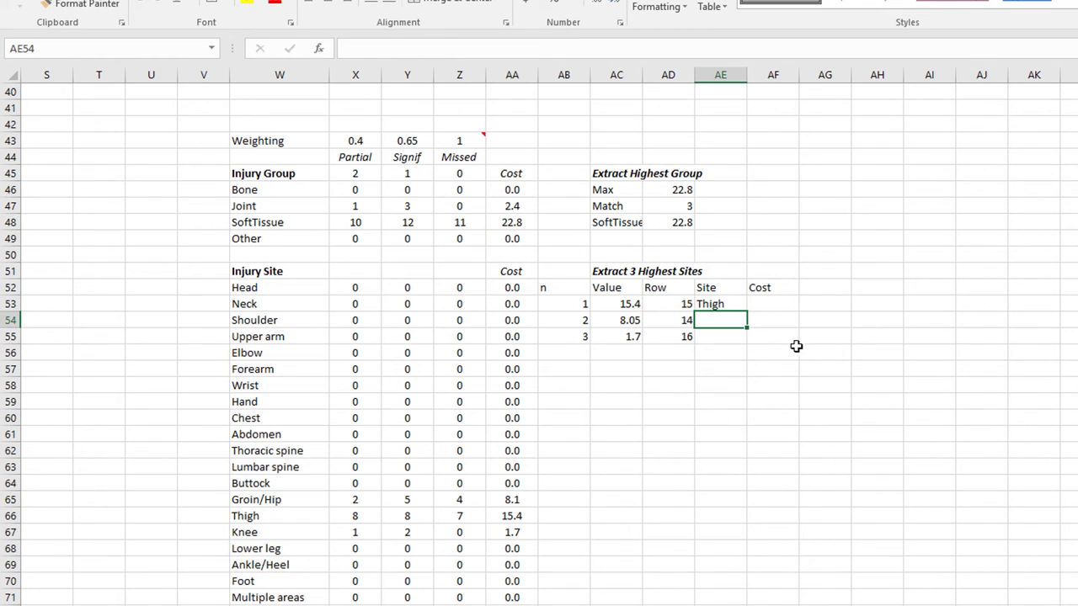
pyautogui.click(737, 304)
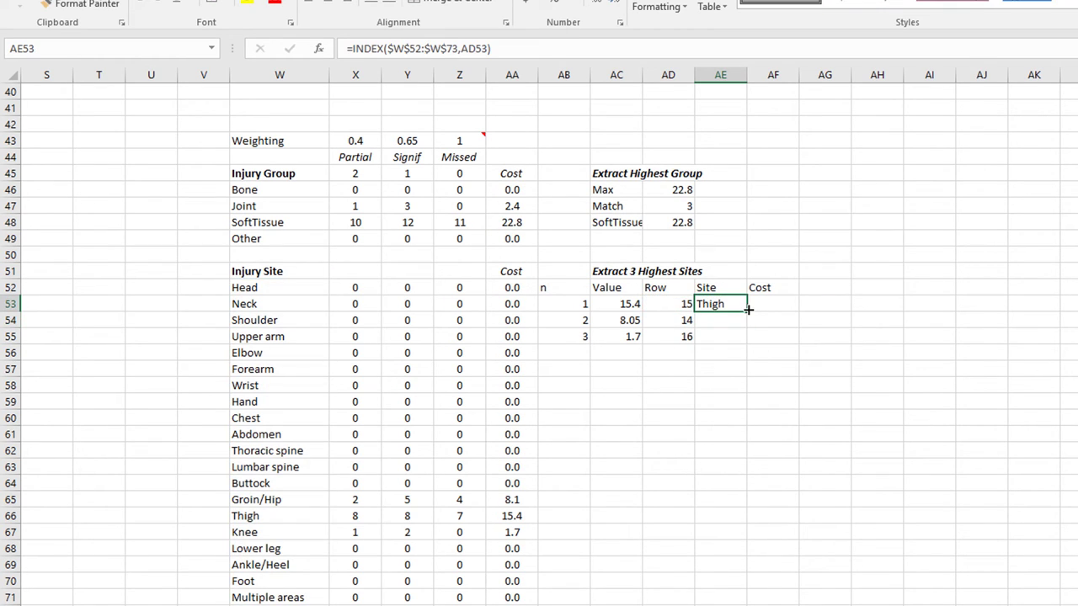
pyautogui.moveTo(747, 312); pyautogui.dragTo(795, 305)
# - Make AF53 an INDEX on the Cost column AA, returning 15.4, and fill to AF55
pyautogui.click(719, 304)
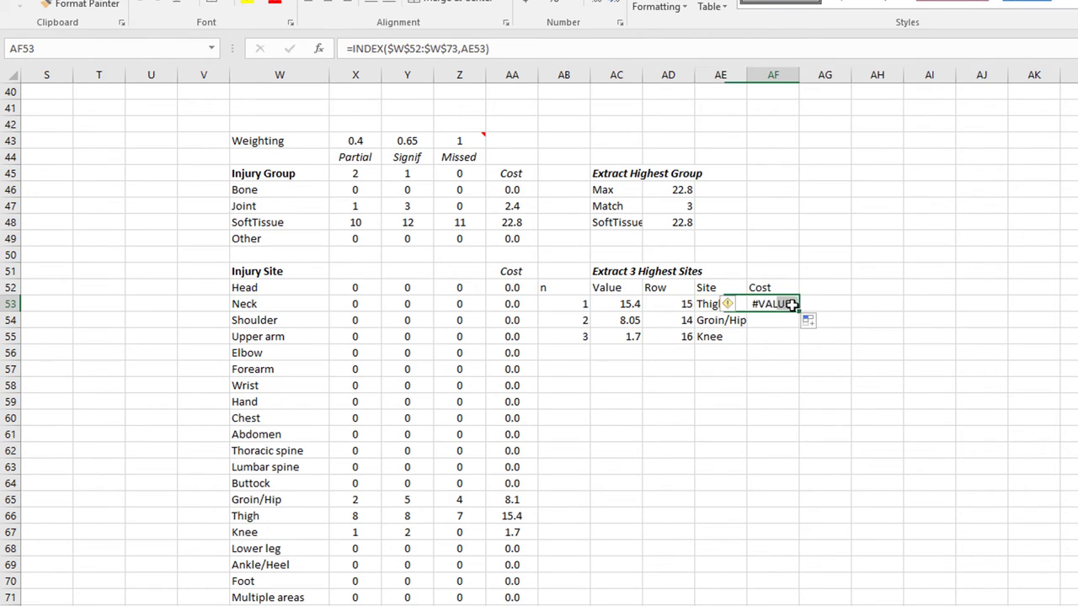
pyautogui.click(555, 48)
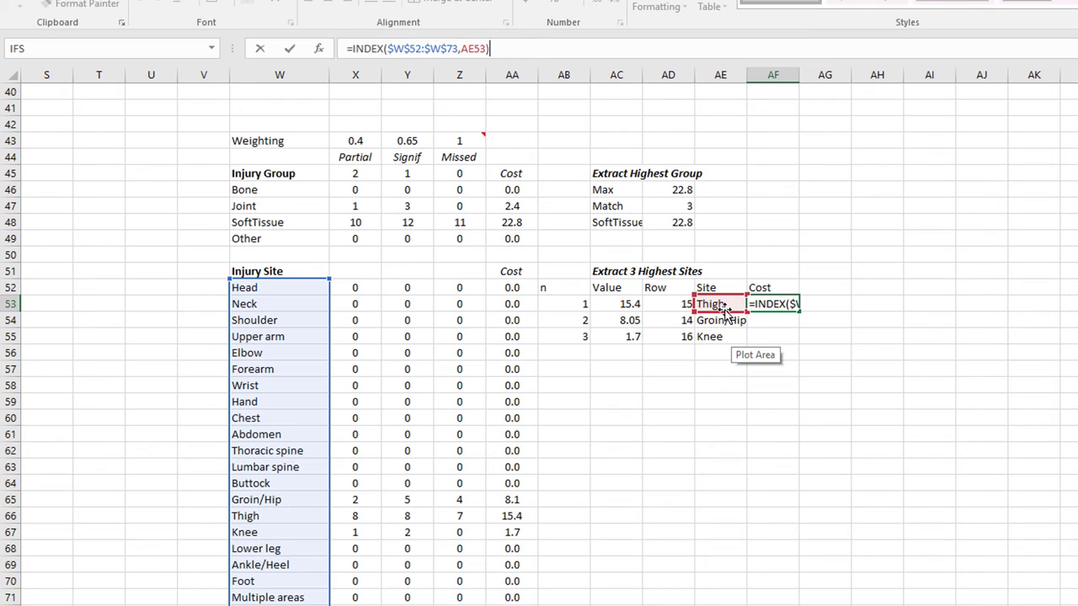
pyautogui.moveTo(724, 311); pyautogui.dragTo(671, 311)
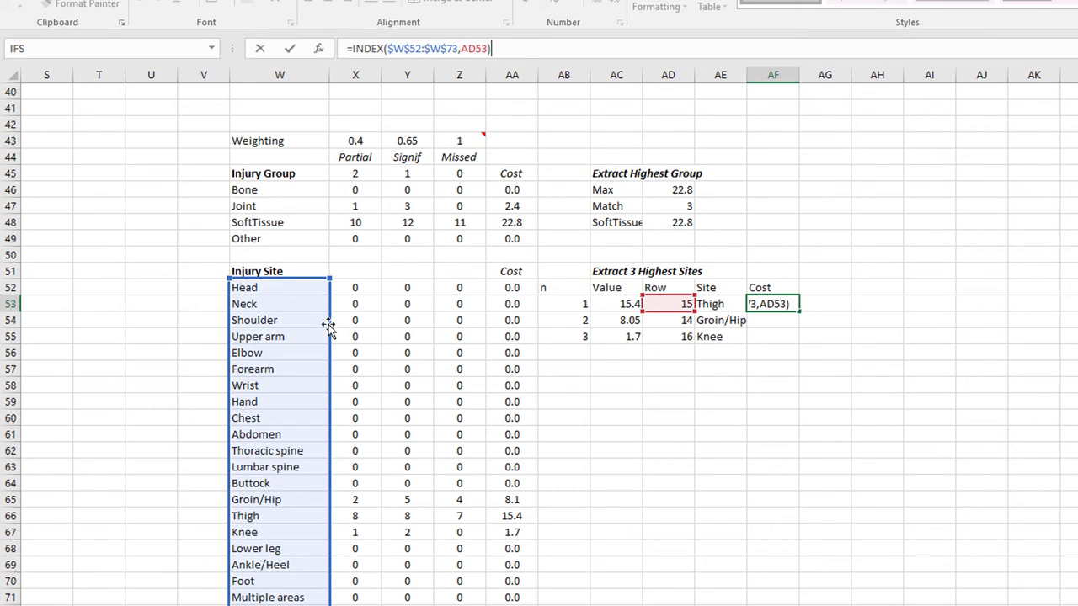
pyautogui.moveTo(328, 325); pyautogui.dragTo(541, 330)
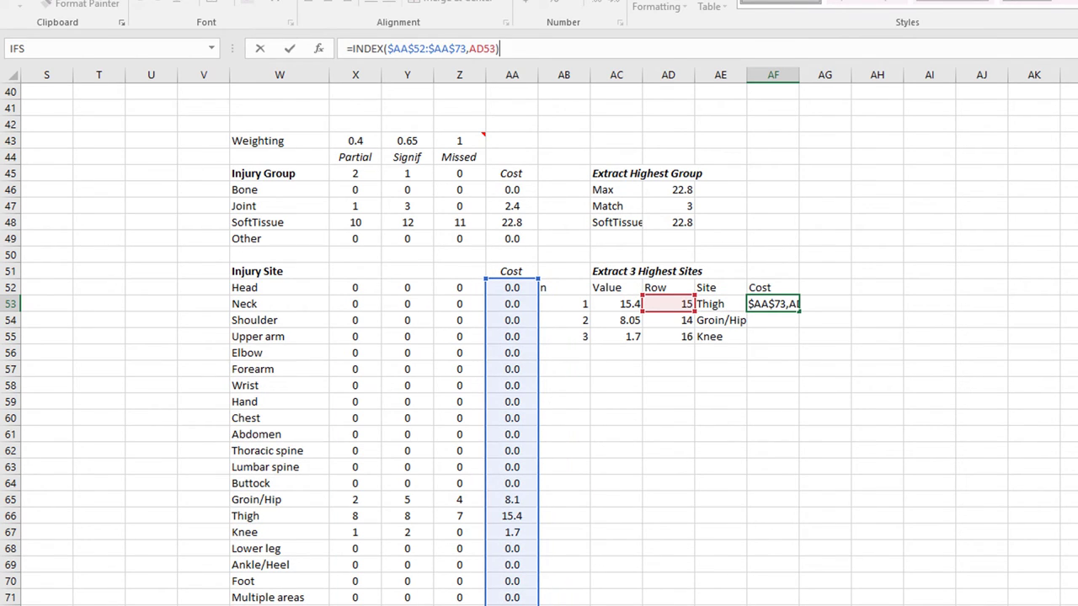
pyautogui.press('Return')
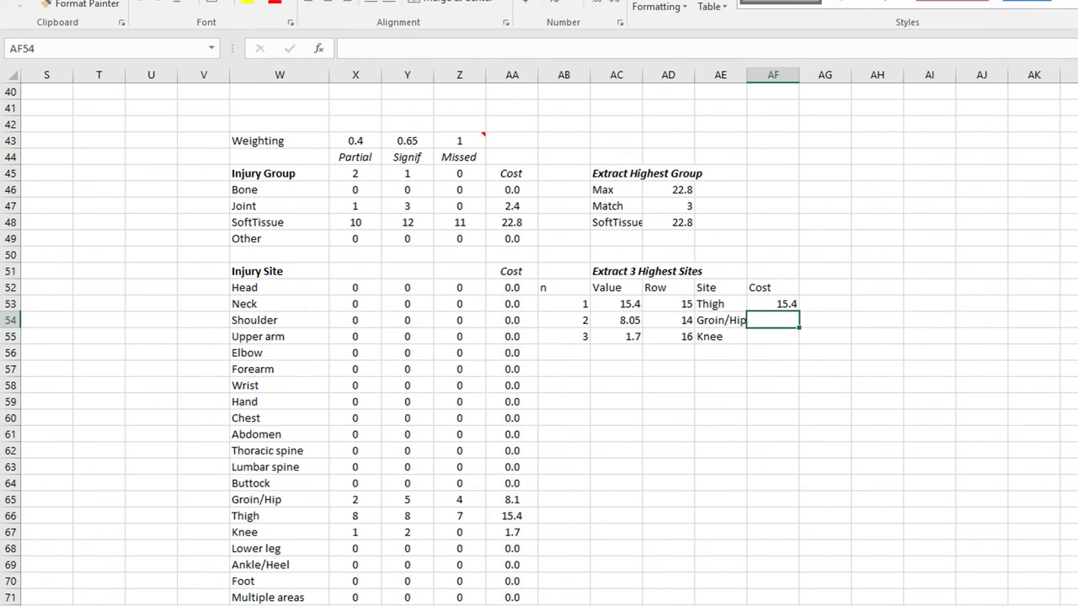
pyautogui.click(792, 305)
pyautogui.moveTo(798, 312); pyautogui.dragTo(799, 342)
pyautogui.click(604, 353)
# - Paste the top three sites and costs under Highest Sites on the Dashboard
pyautogui.hotkey('ctrl', 'pageup')
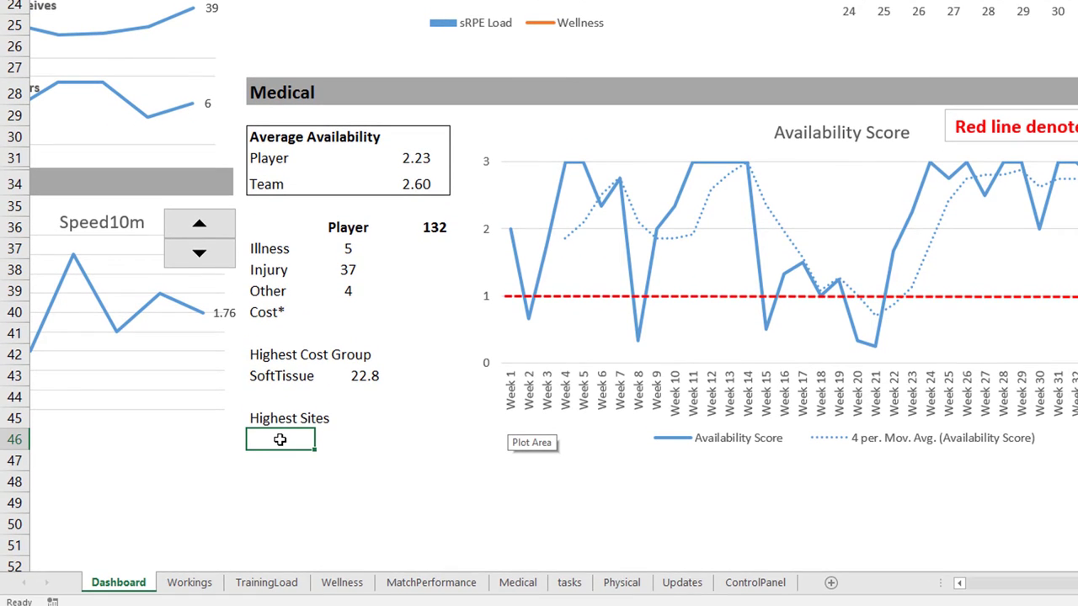
pyautogui.write('Thigh\t15.4 Groin/Hip\t8.05 Knee\t1.7')
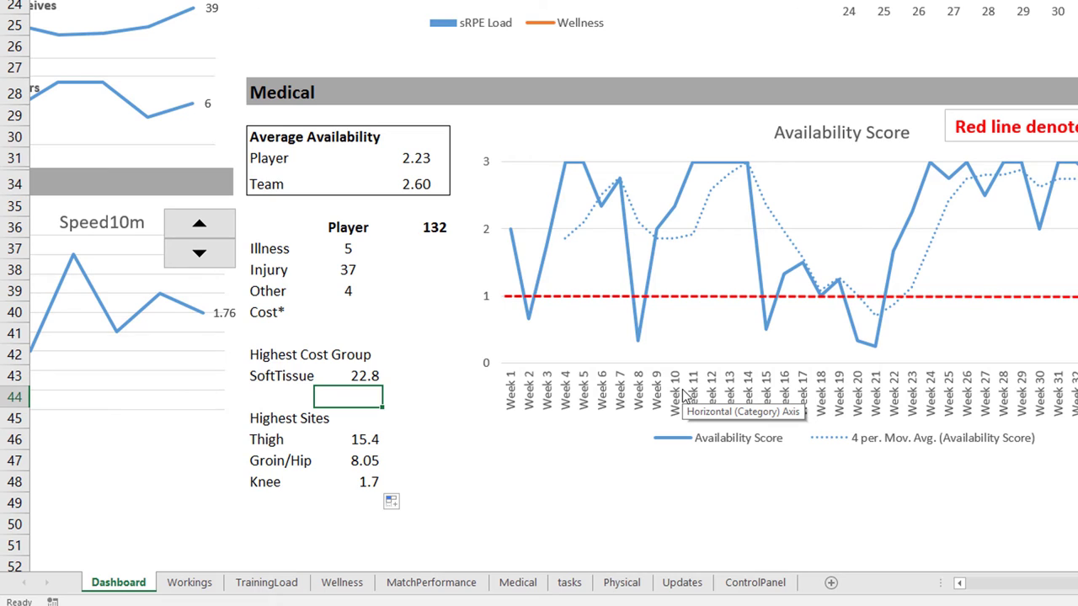
pyautogui.press('Up')
pyautogui.press('Up')
pyautogui.press('Up')
pyautogui.press('Up')
pyautogui.press('Up')
pyautogui.press('Up')
pyautogui.press('Up')
pyautogui.press('Up')
pyautogui.press('Right')
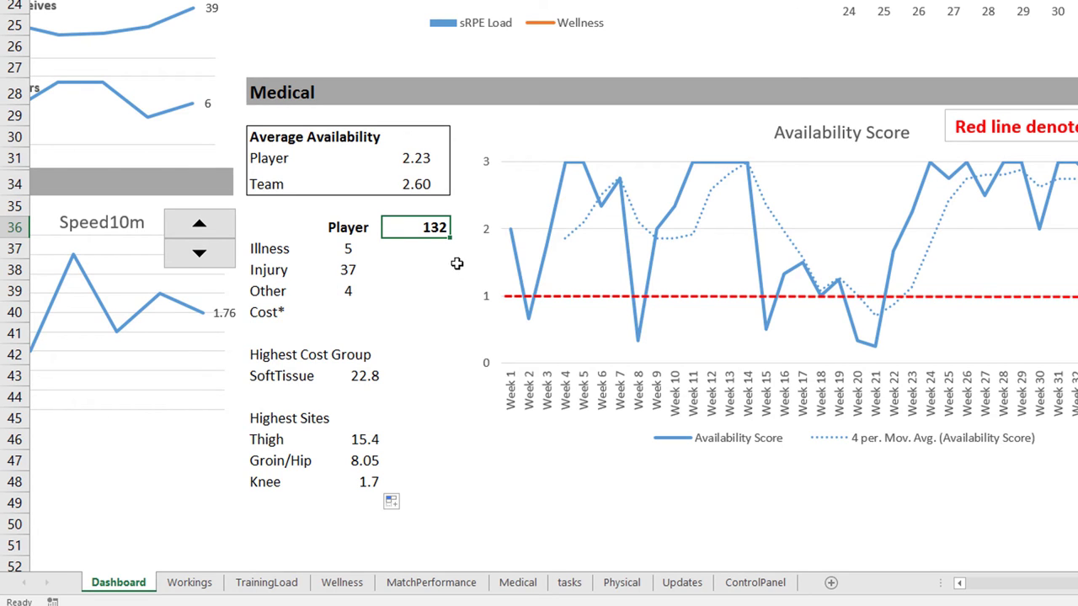
# - Enter the Illness share as the Illness count divided by the absolute 132 total
pyautogui.click(430, 247)
pyautogui.write('=')
pyautogui.click(343, 248)
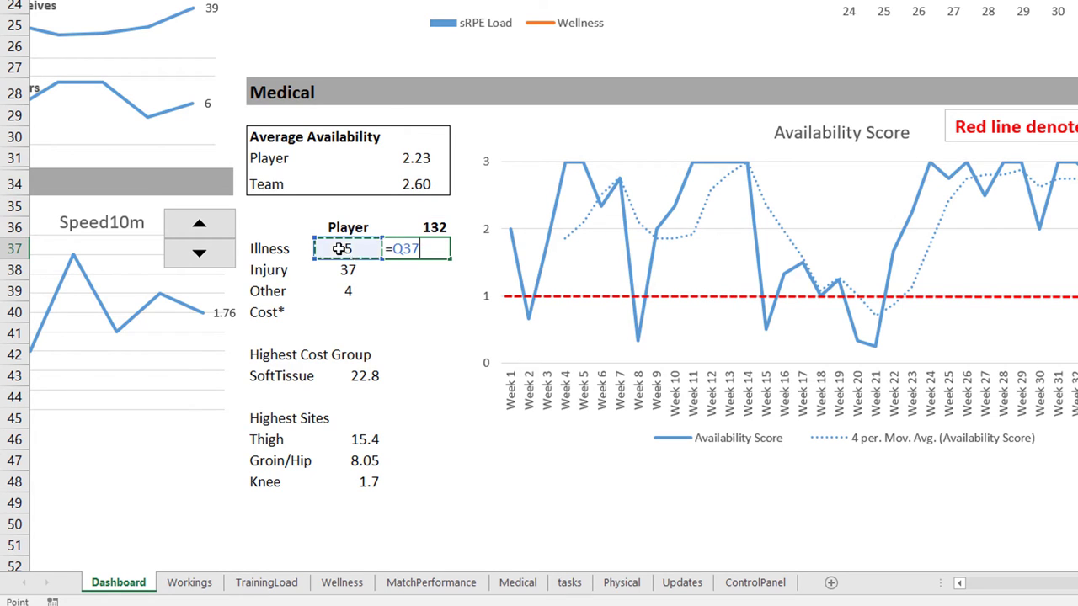
pyautogui.write('/')
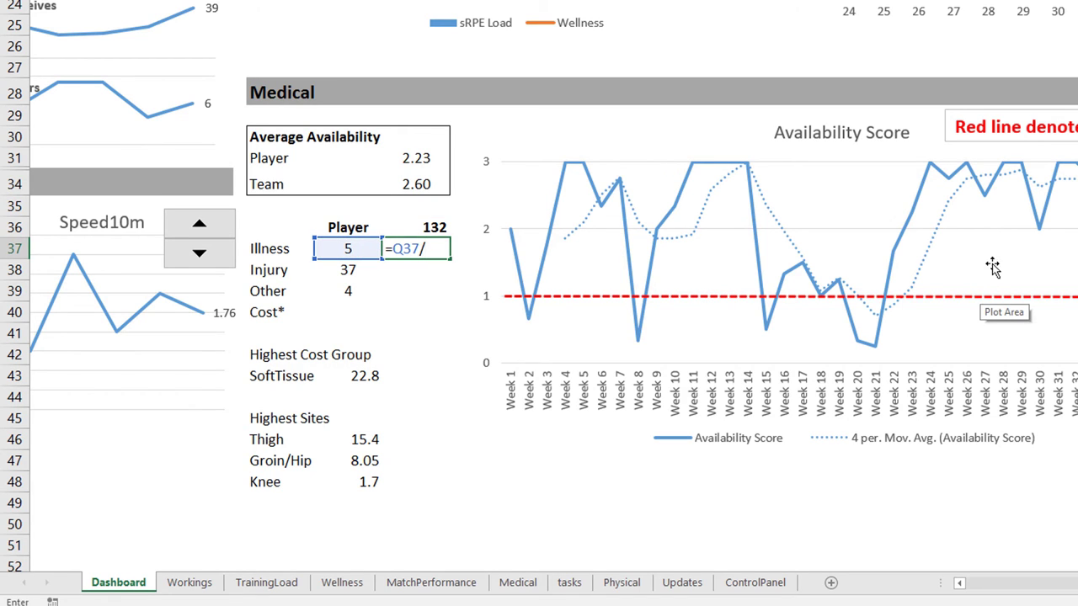
pyautogui.click(419, 225)
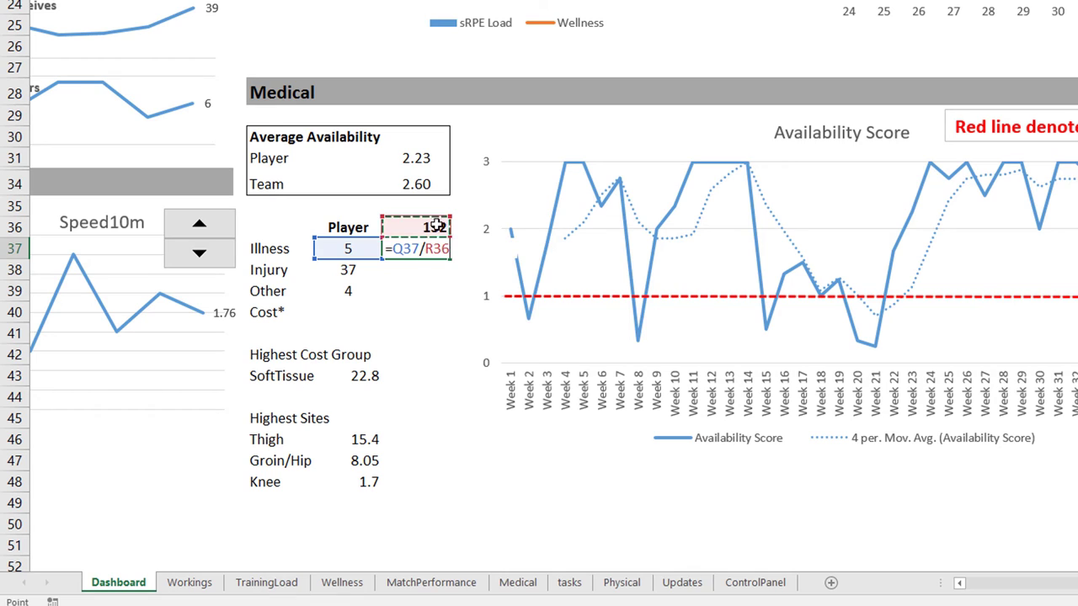
pyautogui.press('F4')
pyautogui.press('Return')
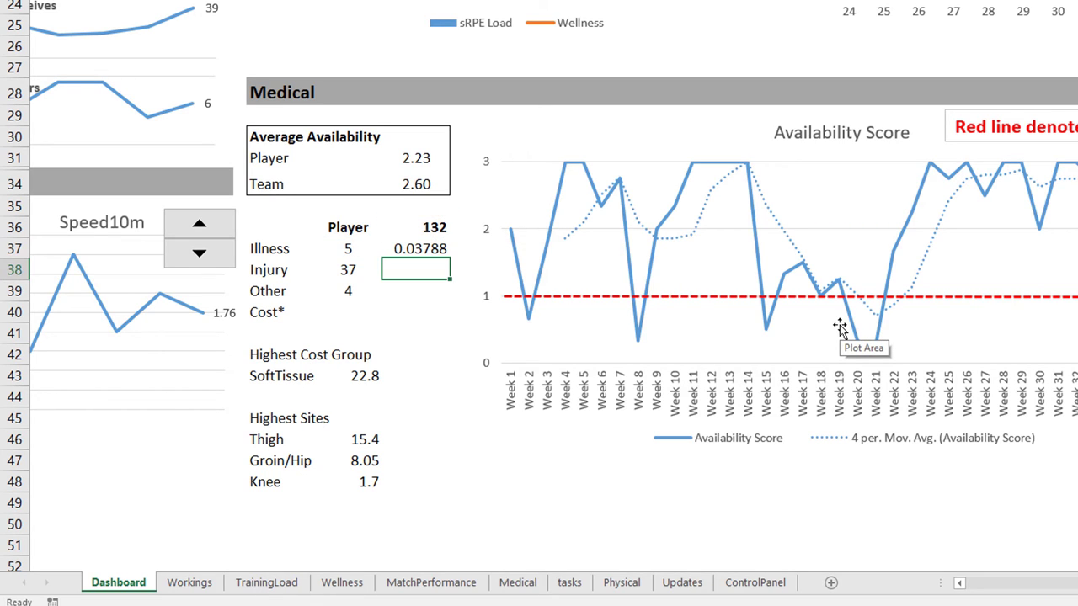
# - Format the share as a one-decimal percentage and fill it to Injury and Other
pyautogui.click(411, 244)
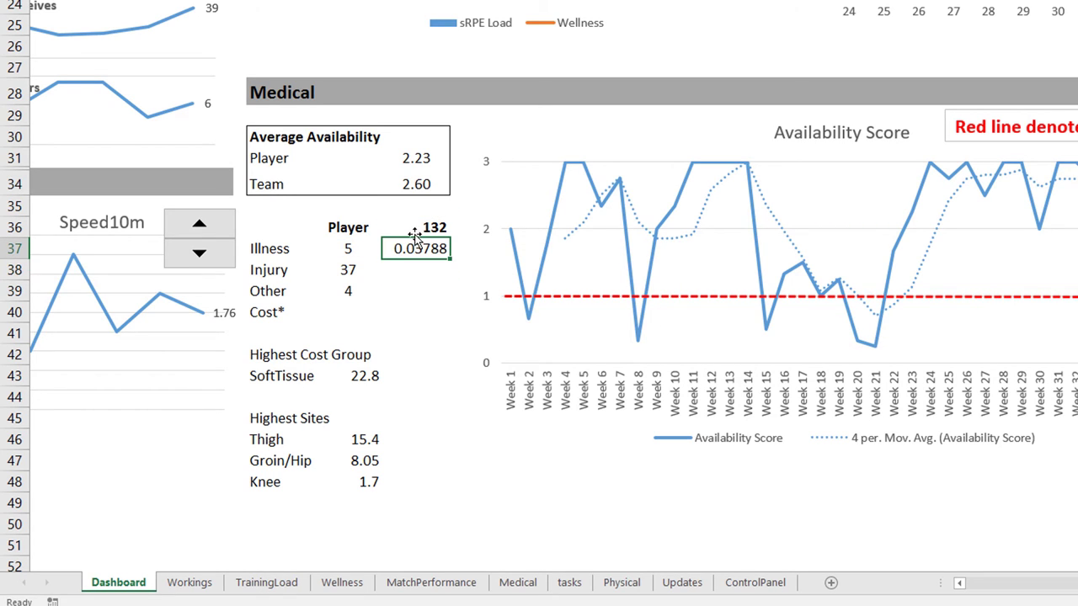
pyautogui.hotkey('ctrl', 'shift', '5')
pyautogui.hotkey('alt', 'h')
pyautogui.press('0')
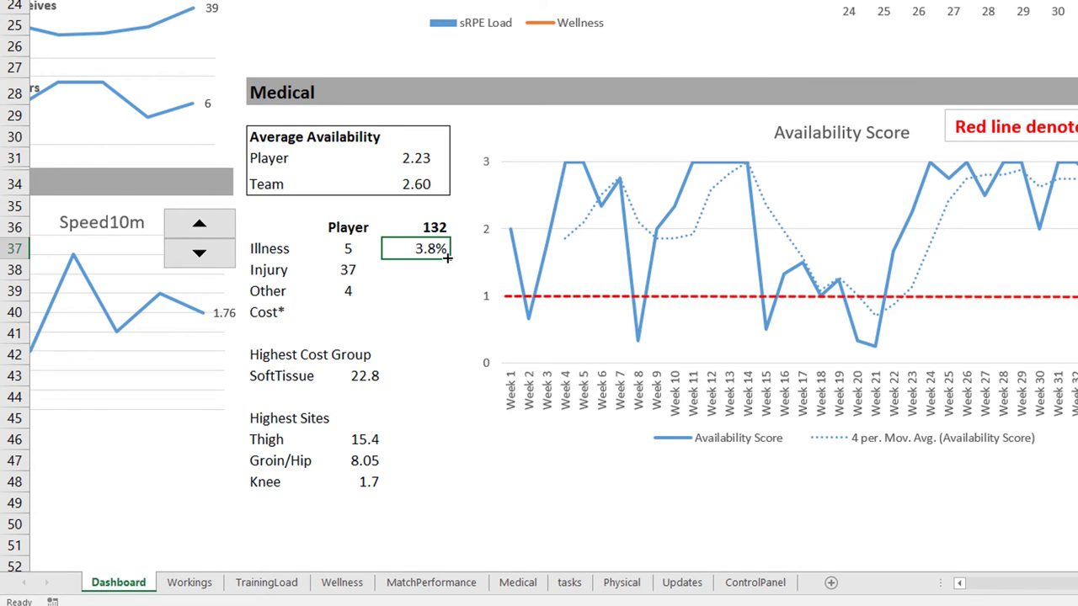
pyautogui.moveTo(449, 260); pyautogui.dragTo(446, 303)
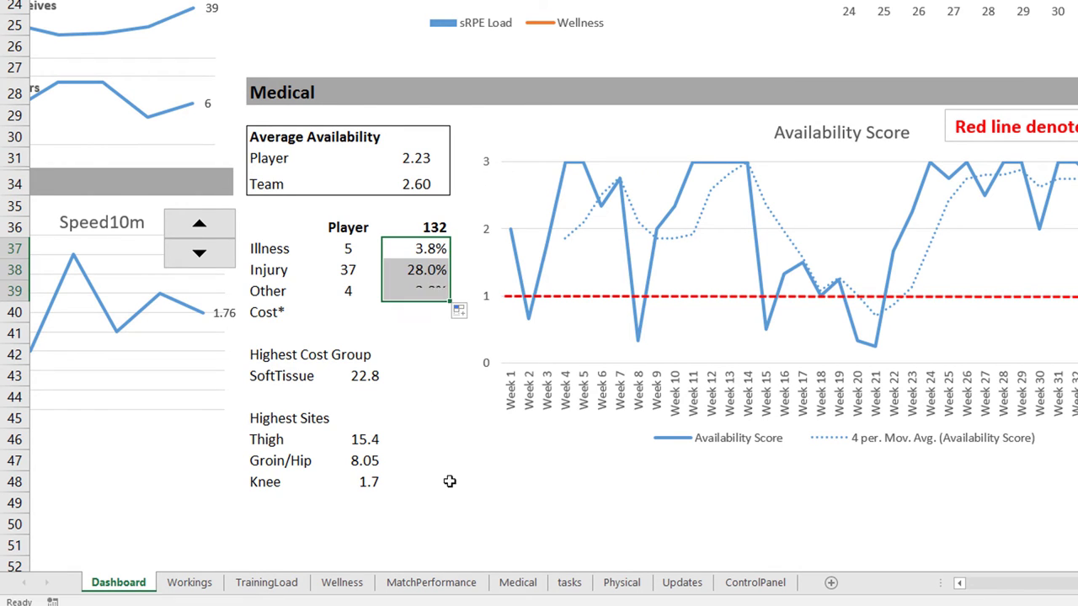
pyautogui.click(409, 312)
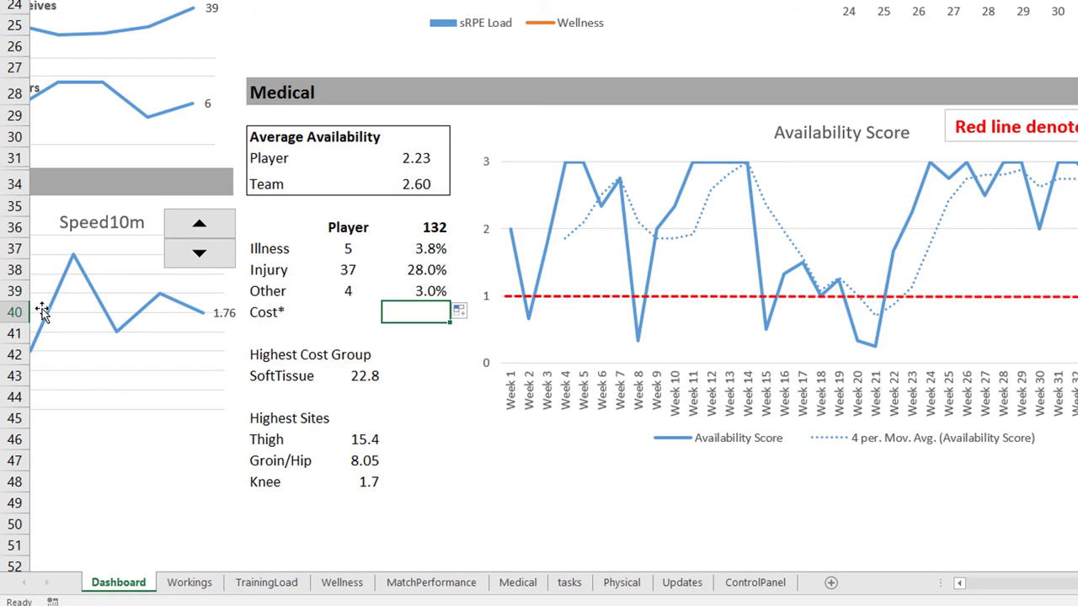
# - On Workings, total the group costs AA46:AA49 with SUM in AA50
pyautogui.click(185, 592)
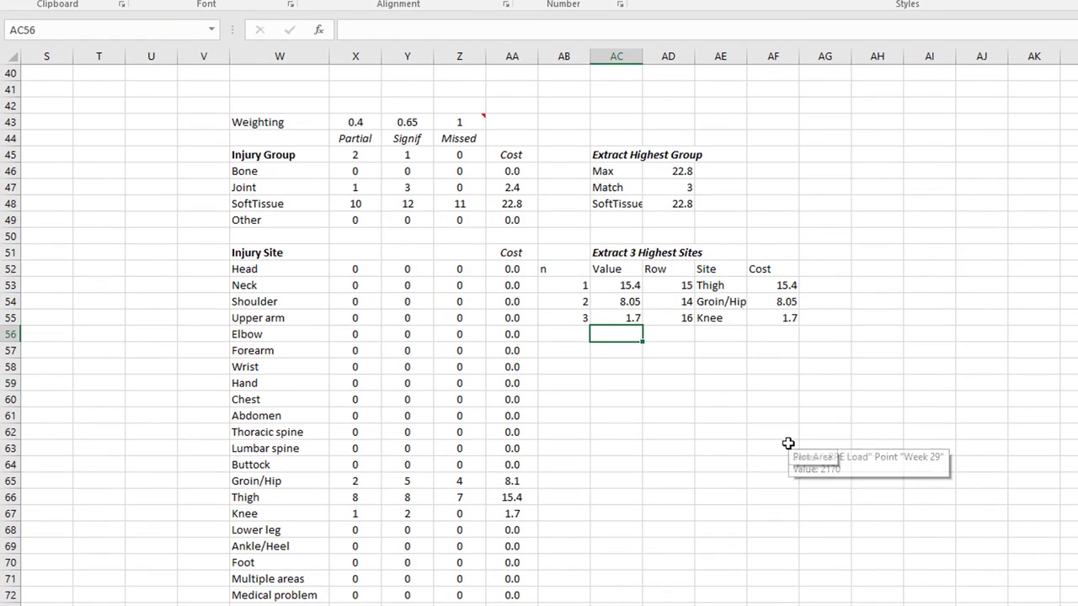
pyautogui.press('Up')
pyautogui.press('Up')
pyautogui.press('Up')
pyautogui.press('Up')
pyautogui.press('Up')
pyautogui.press('Up')
pyautogui.press('Left')
pyautogui.press('Left')
pyautogui.write('=sum(')
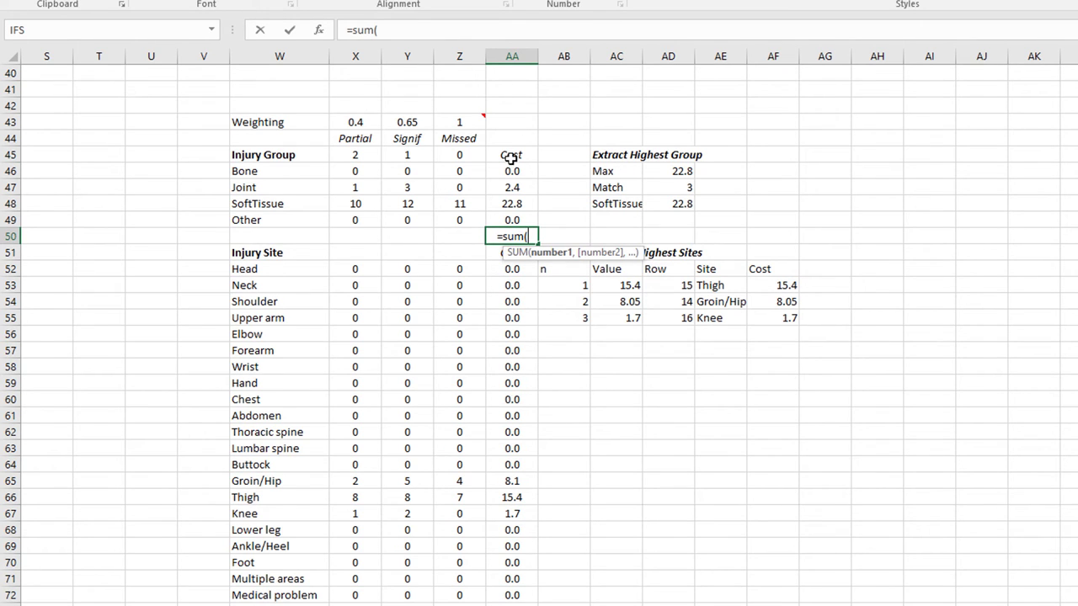
pyautogui.moveTo(508, 171); pyautogui.dragTo(511, 220)
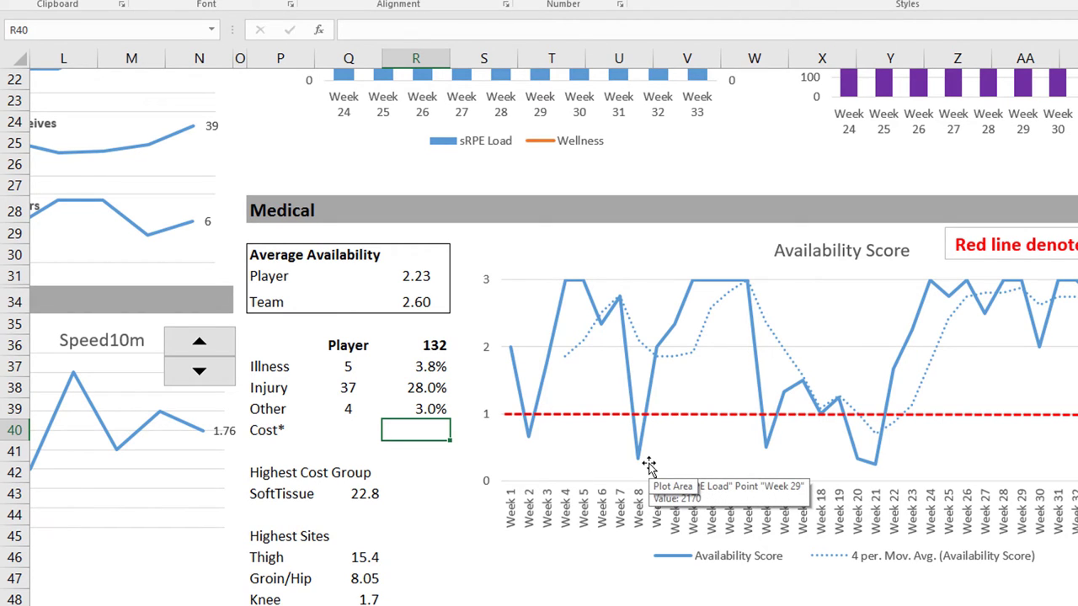
# - Link the Dashboard's Cost* cell to =Workings!AA50, shown to one decimal (25.2)
pyautogui.press('Left')
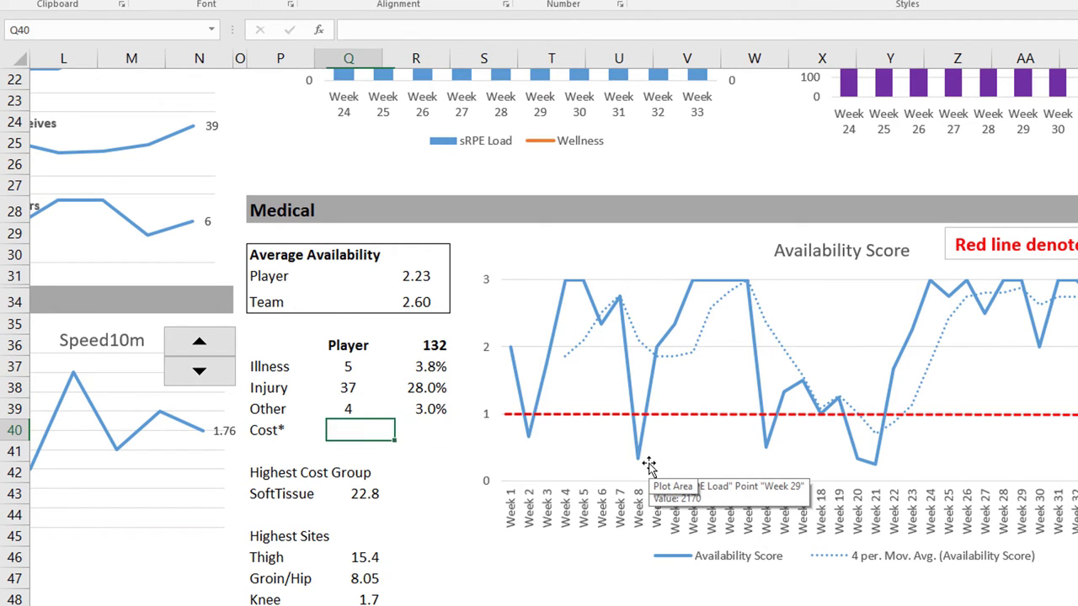
pyautogui.click(513, 233)
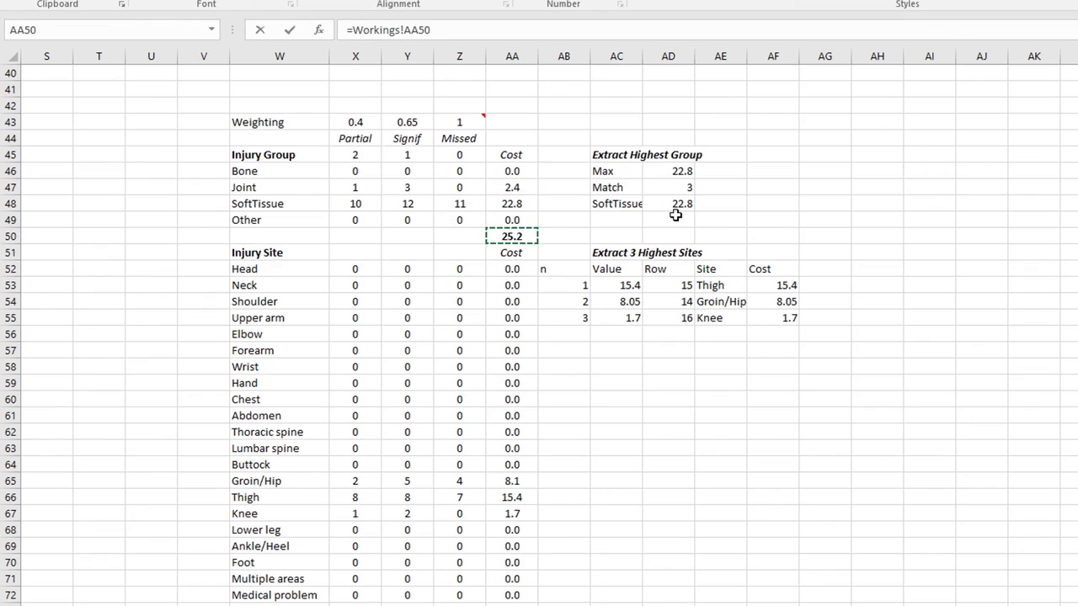
pyautogui.press('Return')
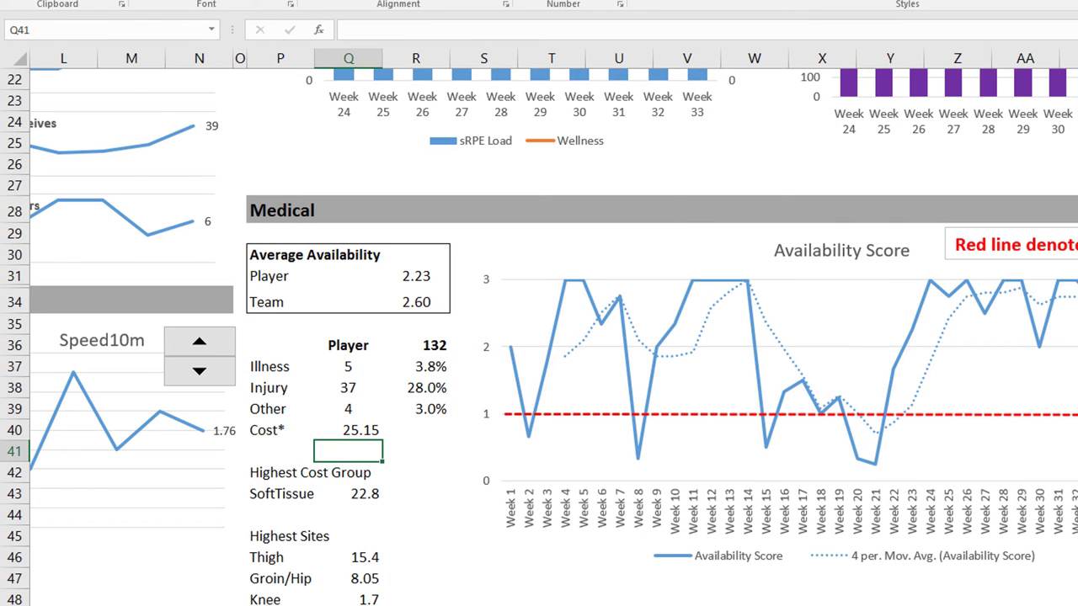
pyautogui.click(375, 430)
pyautogui.click(572, 3)
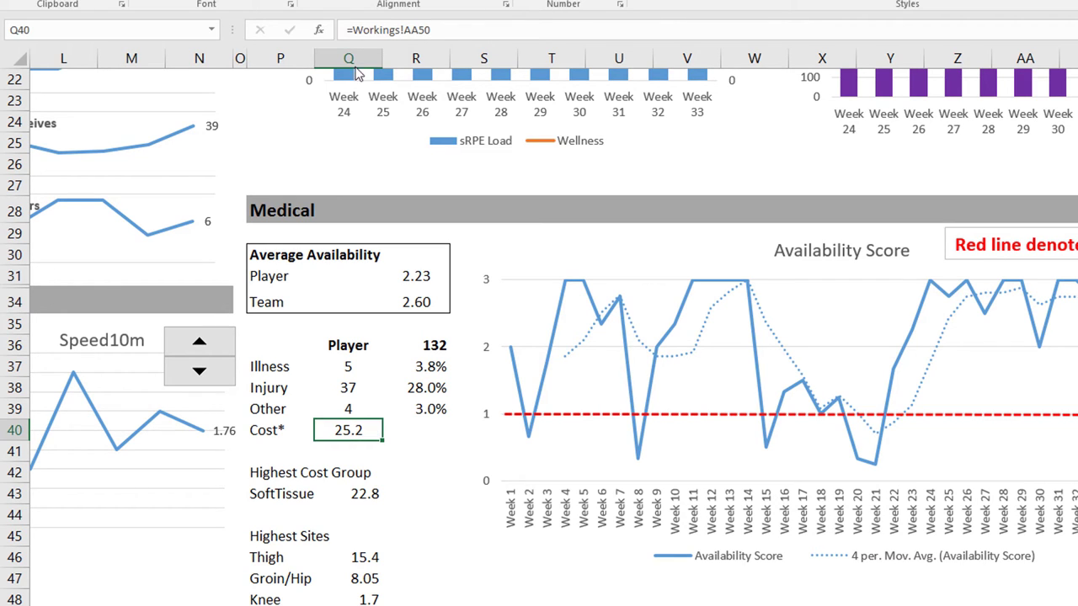
pyautogui.moveTo(349, 370); pyautogui.dragTo(375, 403)
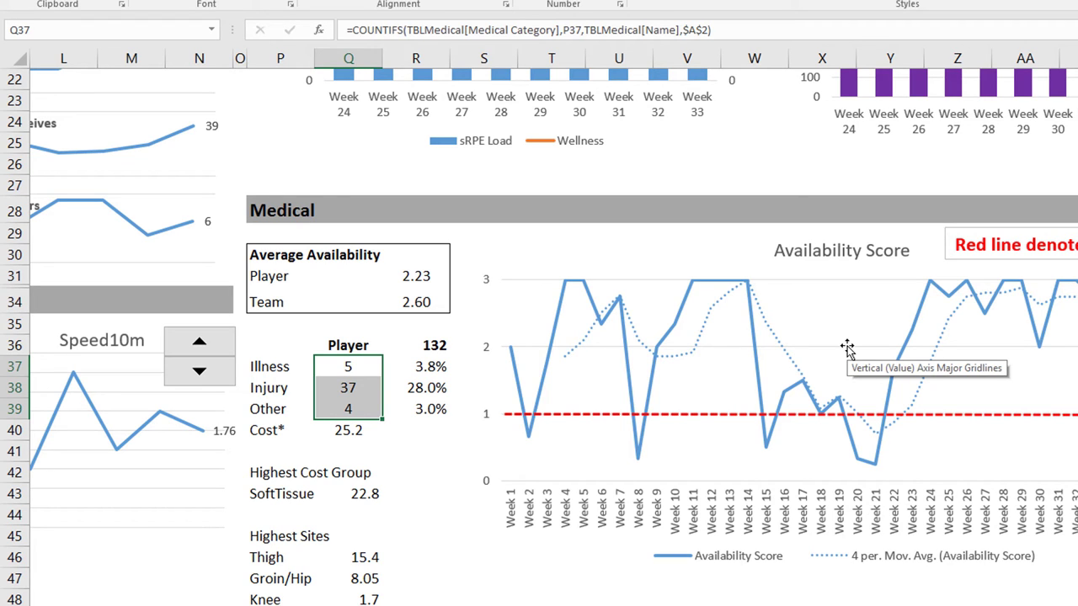
pyautogui.click(362, 434)
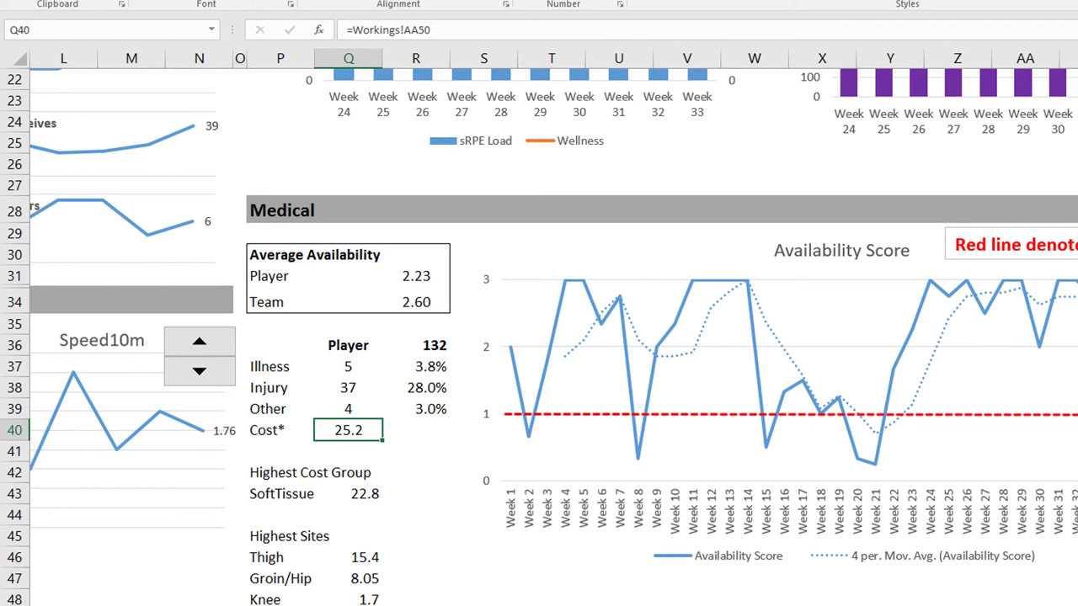
pyautogui.click(266, 471)
# - Make the Highest Cost Group and Highest Sites headings bold italic, then review the medical block
pyautogui.keyDown('ctrl'); pyautogui.click(282, 535); pyautogui.keyUp('ctrl')
pyautogui.hotkey('ctrl', 'b')
pyautogui.hotkey('ctrl', 'i')
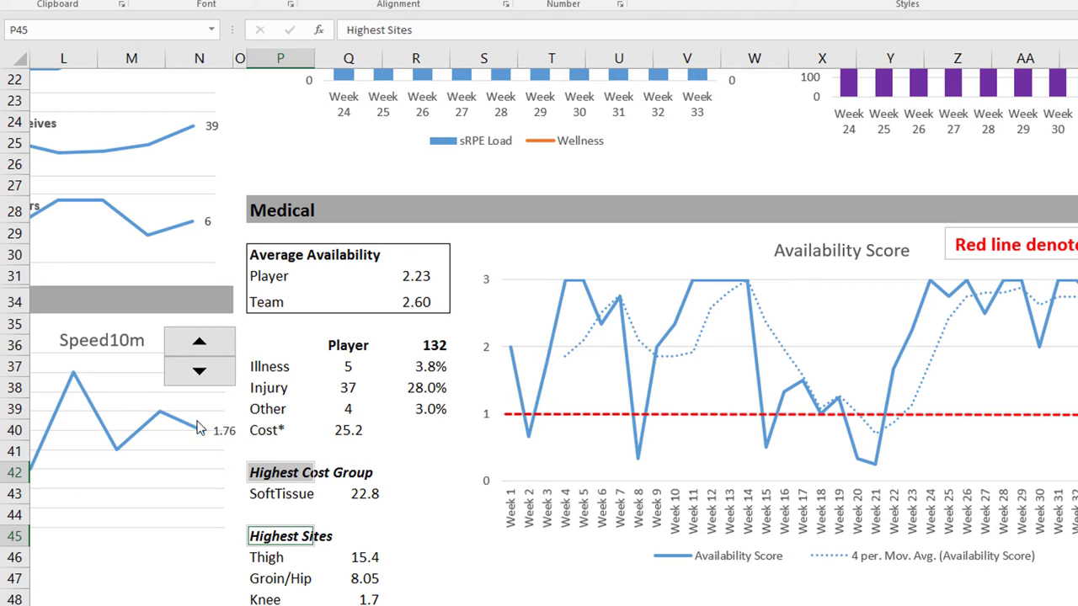
pyautogui.click(406, 541)
pyautogui.moveTo(270, 337)
pyautogui.mouseDown()
pyautogui.moveTo(368, 354)
pyautogui.moveTo(447, 473)
pyautogui.moveTo(439, 595)
pyautogui.mouseUp()
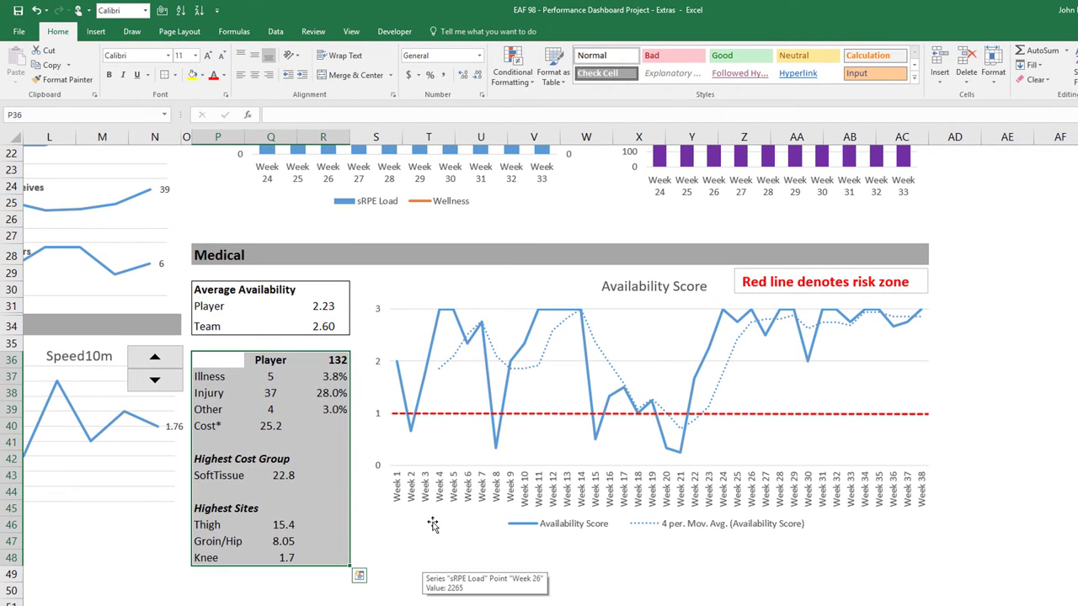
pyautogui.click(428, 573)
pyautogui.scroll(7, 551, 553)
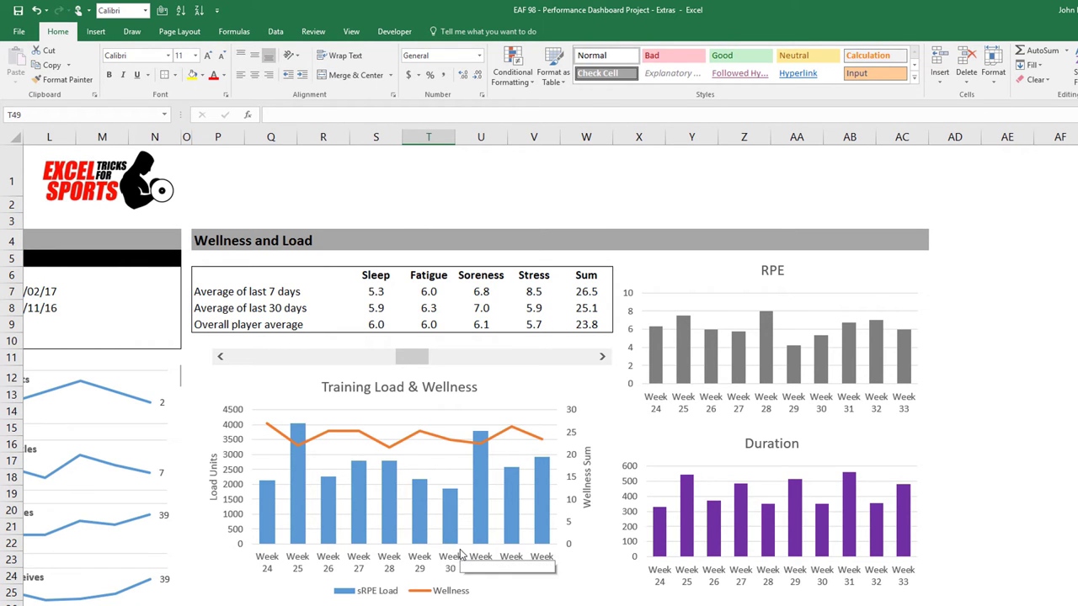
# - On Workings, enter =(R18-R17)/R17 in T18 for the weekly sRPE load change
pyautogui.hotkey('ctrl', 'pagedown')
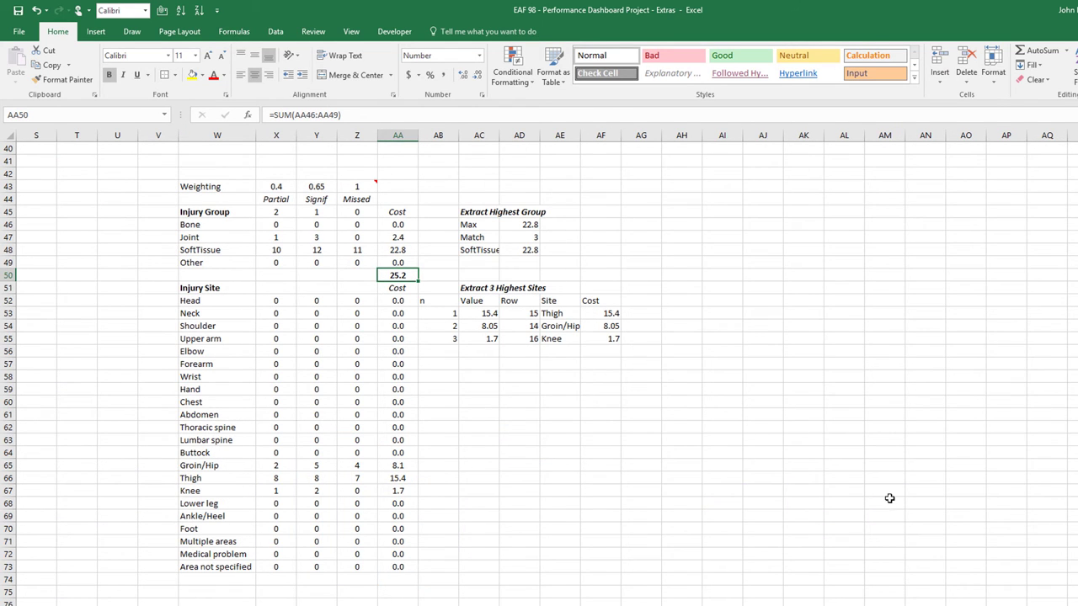
pyautogui.scroll(13, 891, 499)
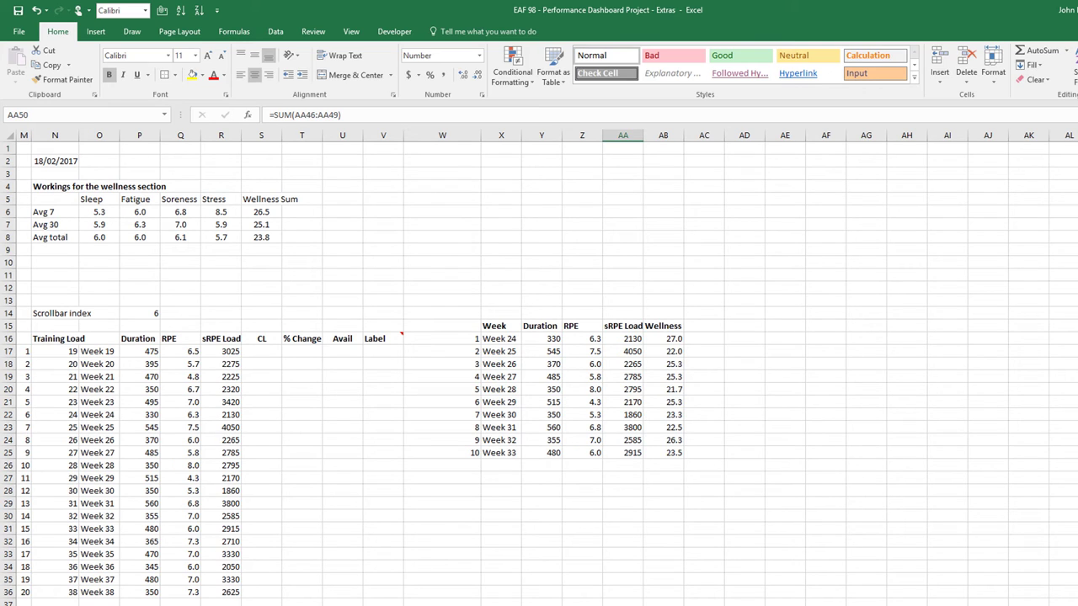
pyautogui.click(299, 366)
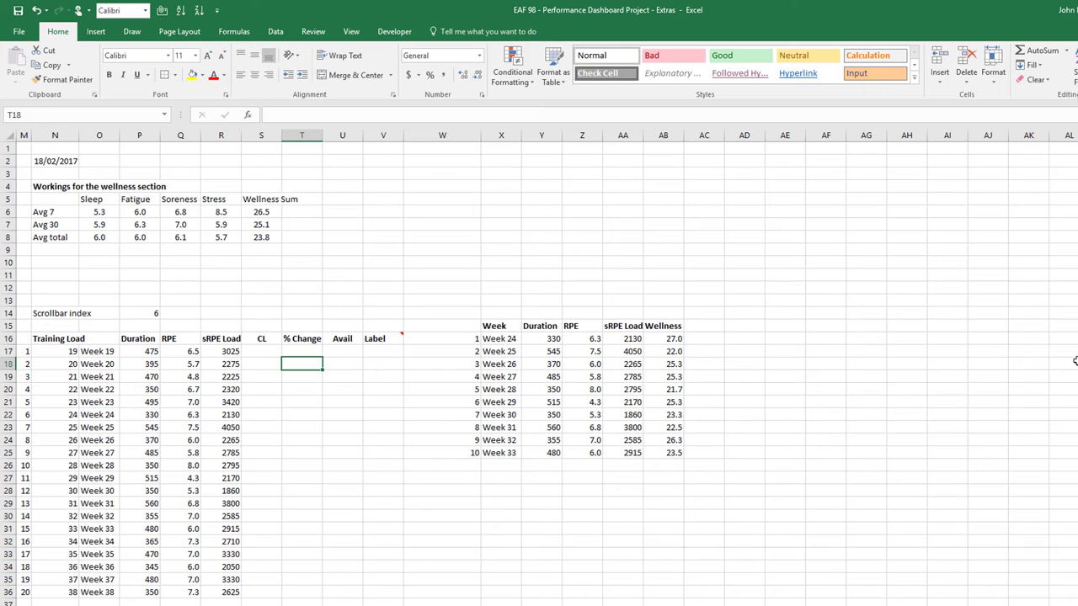
pyautogui.write('=')
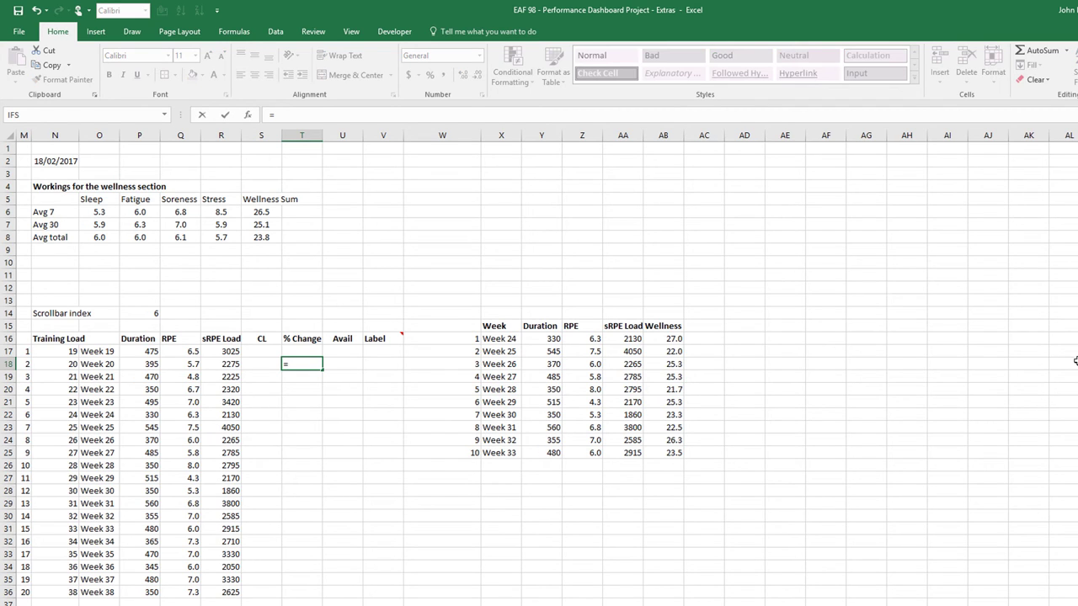
pyautogui.click(225, 363)
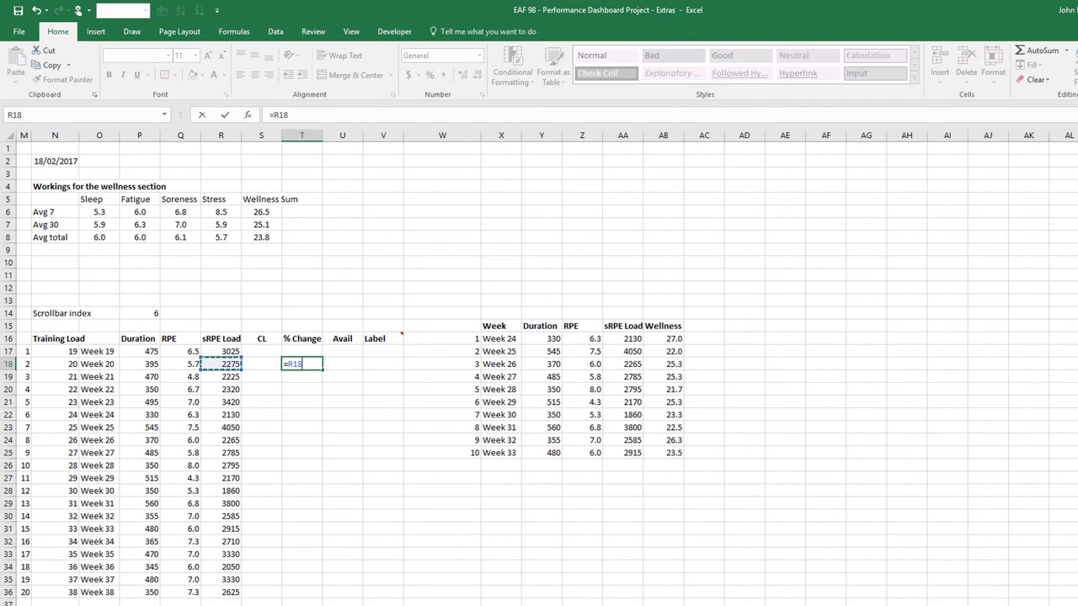
pyautogui.write('-')
pyautogui.click(208, 350)
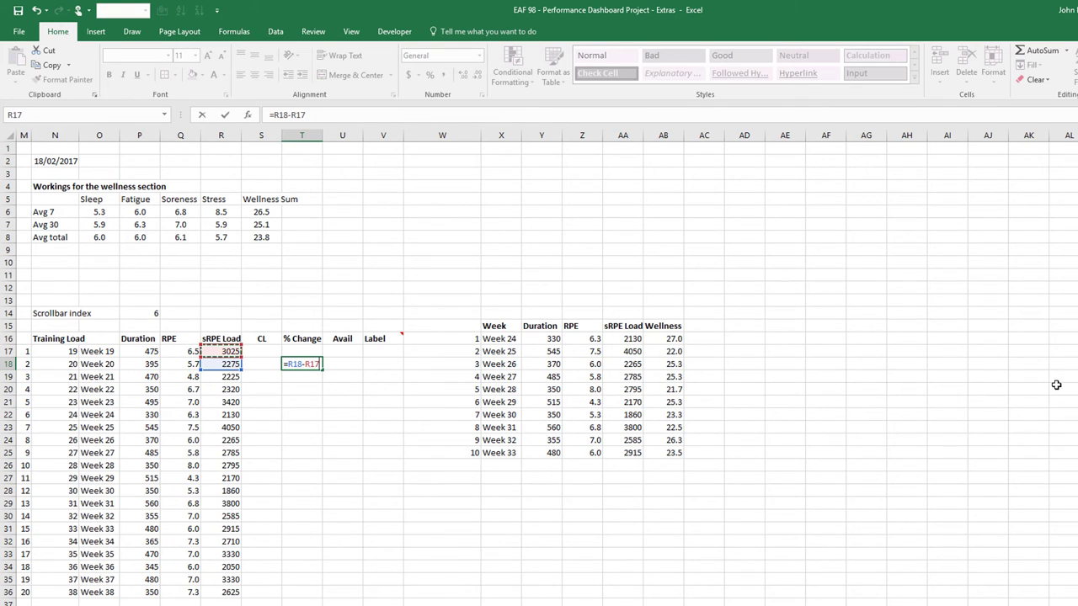
pyautogui.write(')')
pyautogui.click(274, 115)
pyautogui.write('(')
pyautogui.press('Return')
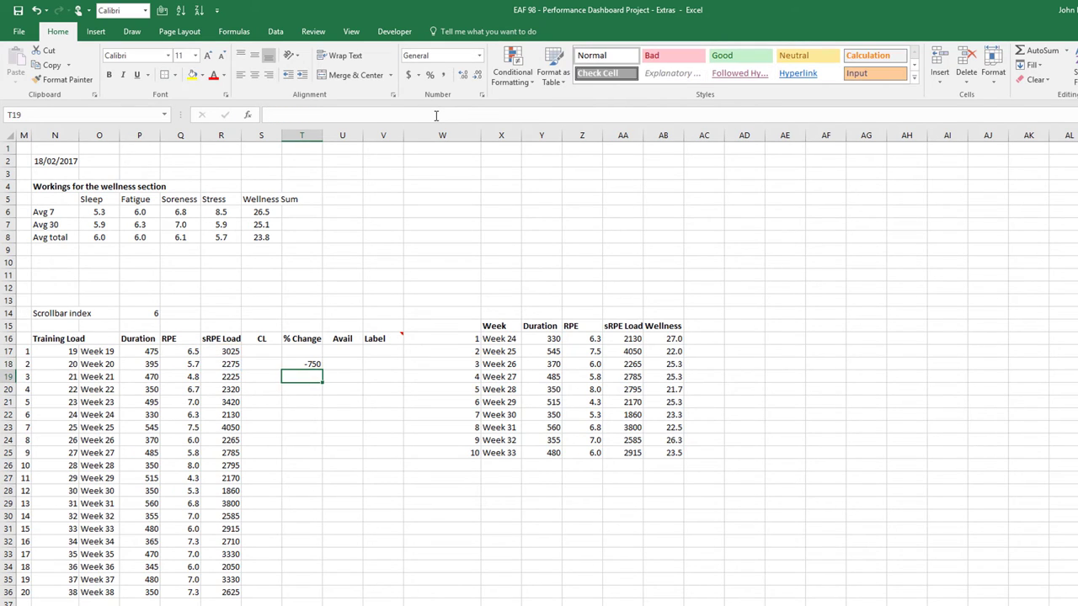
pyautogui.press('Up')
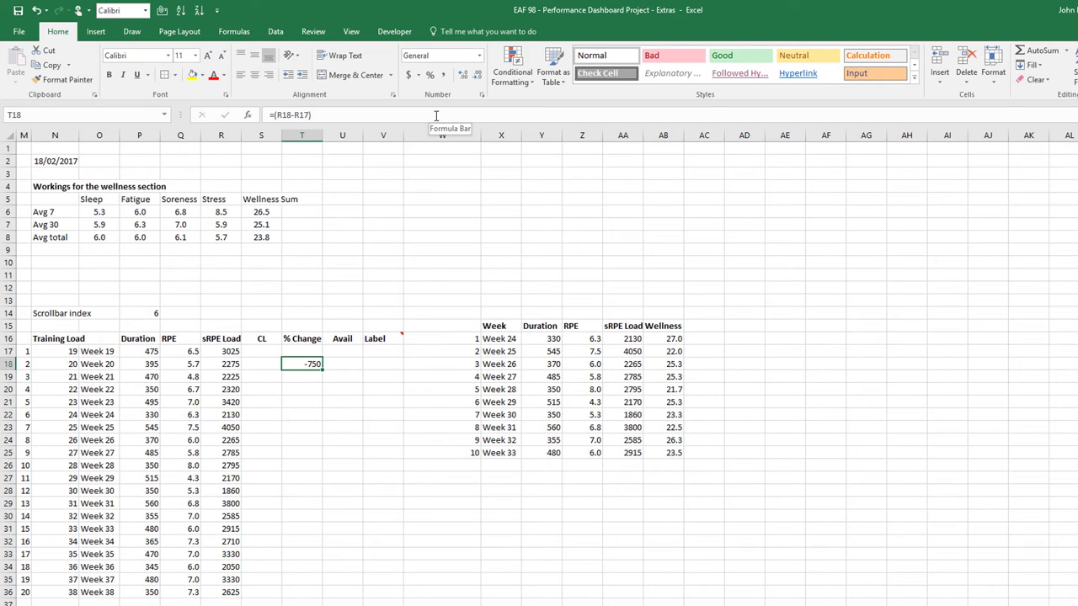
pyautogui.click(388, 113)
pyautogui.write('/')
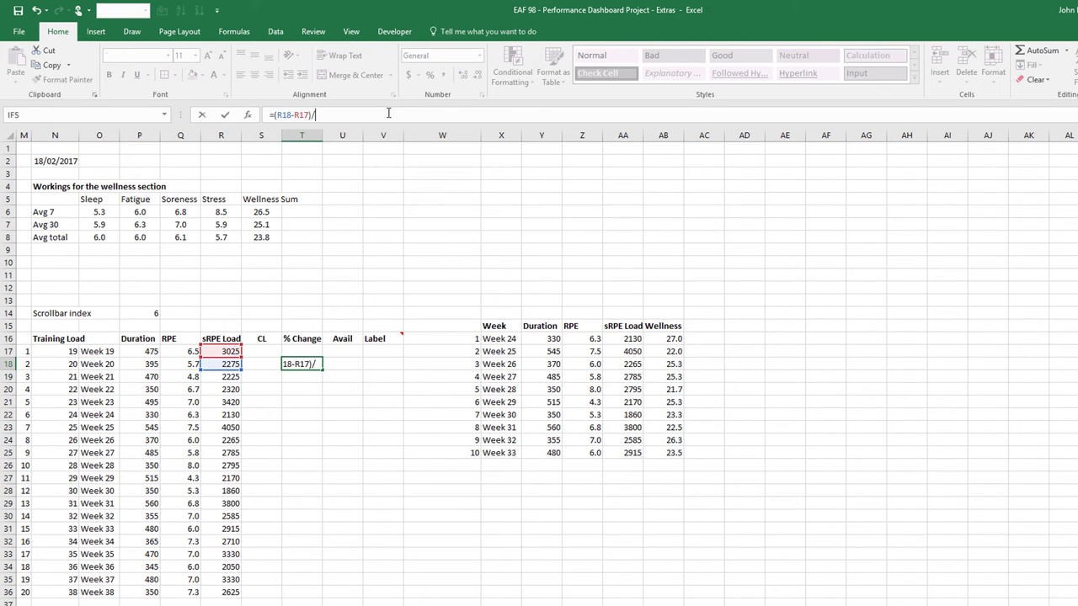
pyautogui.click(232, 351)
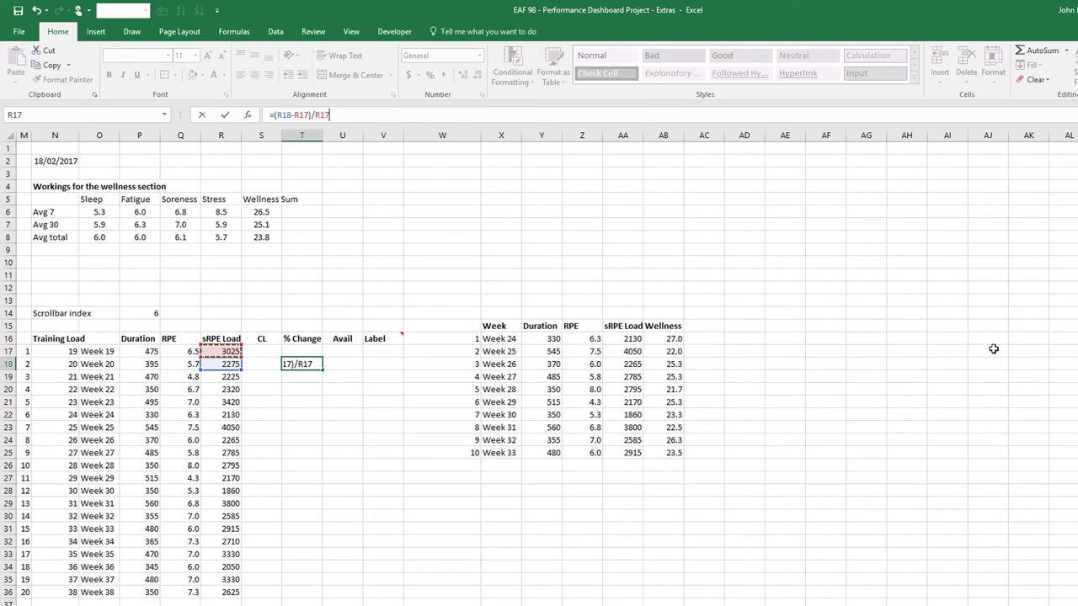
pyautogui.press('Return')
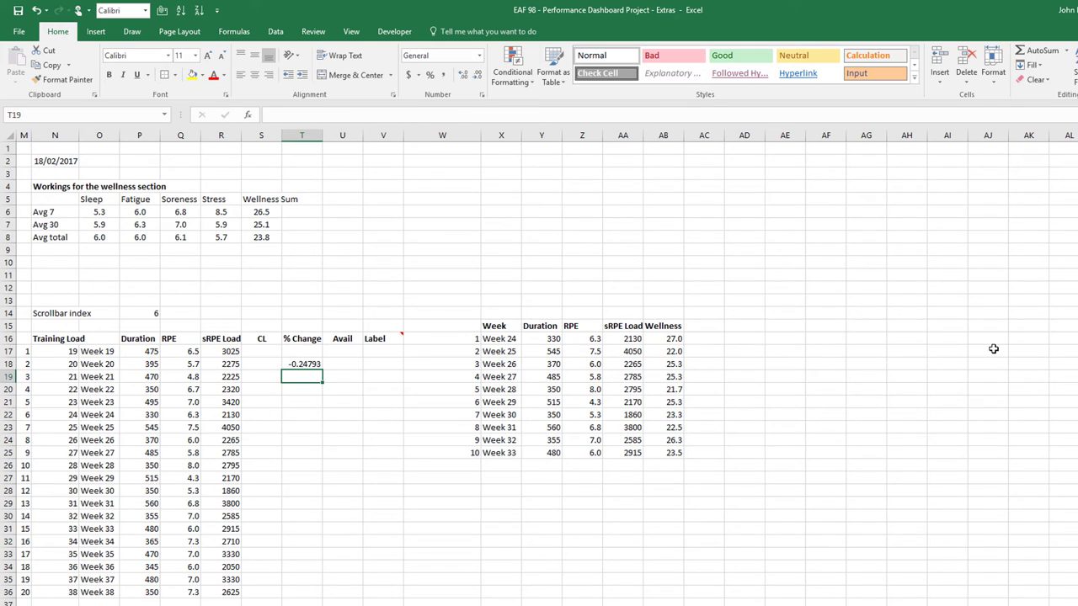
# - Apply Percent Style to T18 and fill the % change down to T36
pyautogui.click(313, 364)
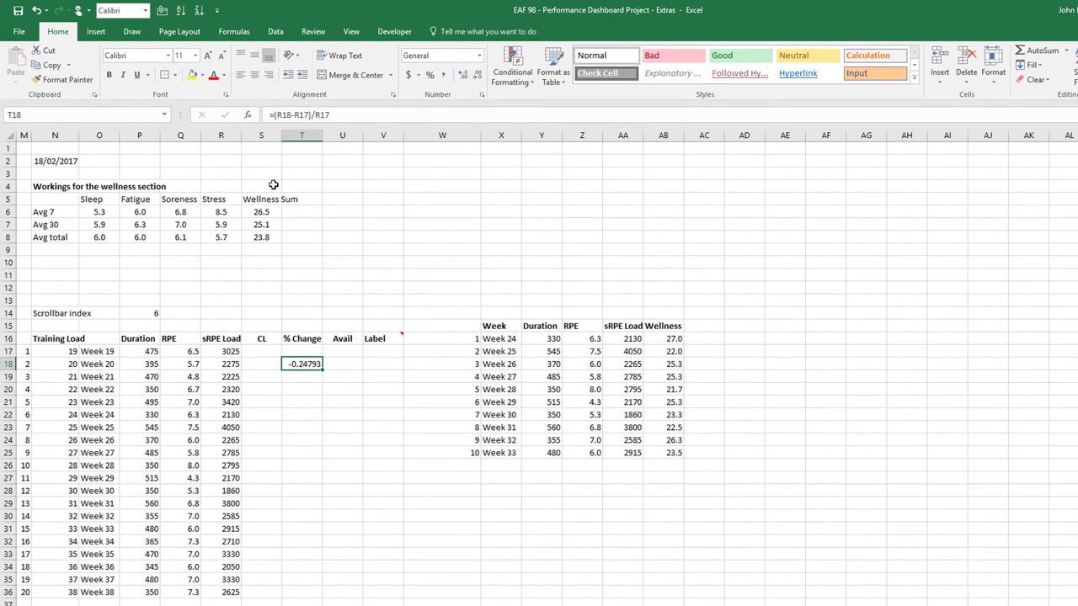
pyautogui.click(429, 74)
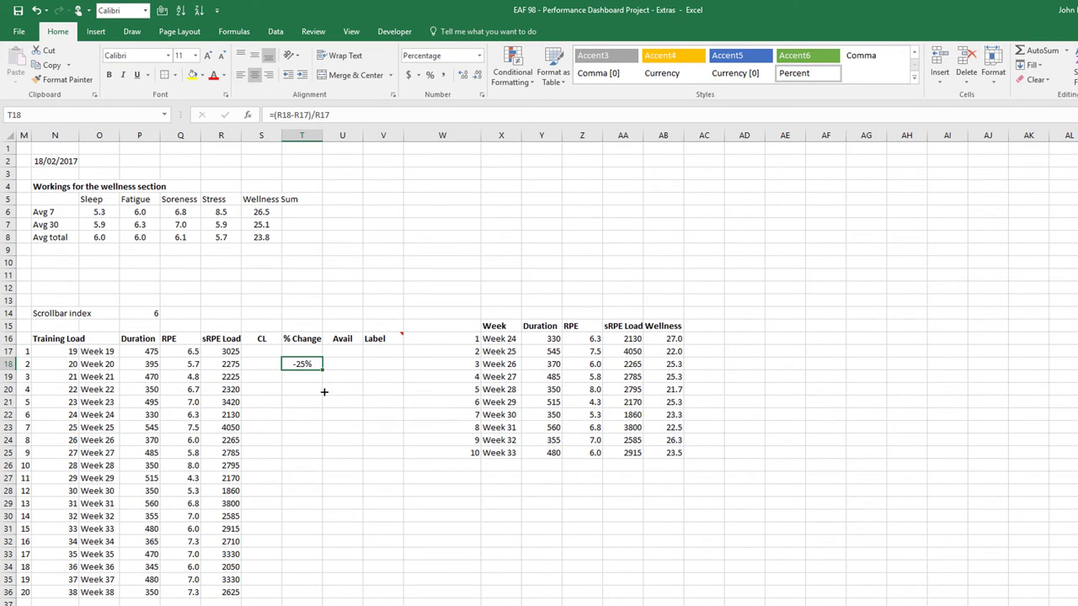
pyautogui.moveTo(322, 370); pyautogui.dragTo(325, 596)
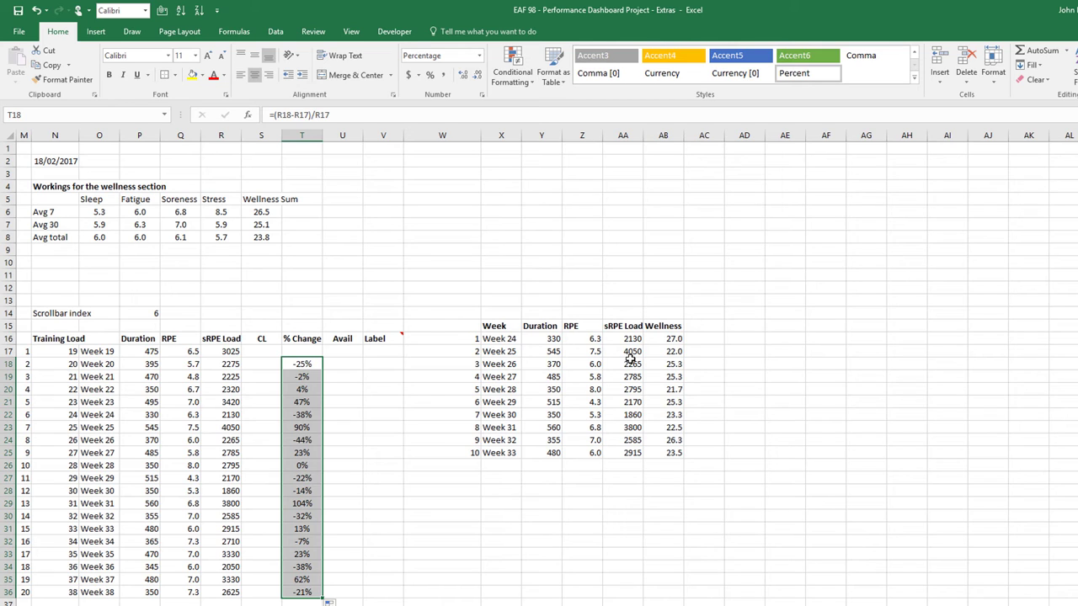
pyautogui.scroll(-3, 615, 352)
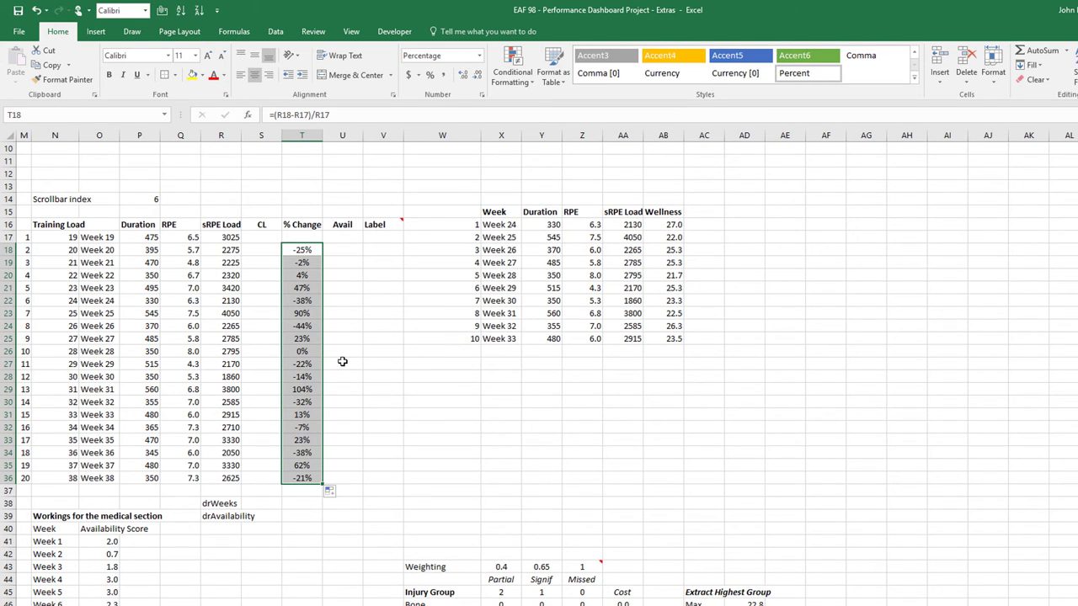
pyautogui.press('Left')
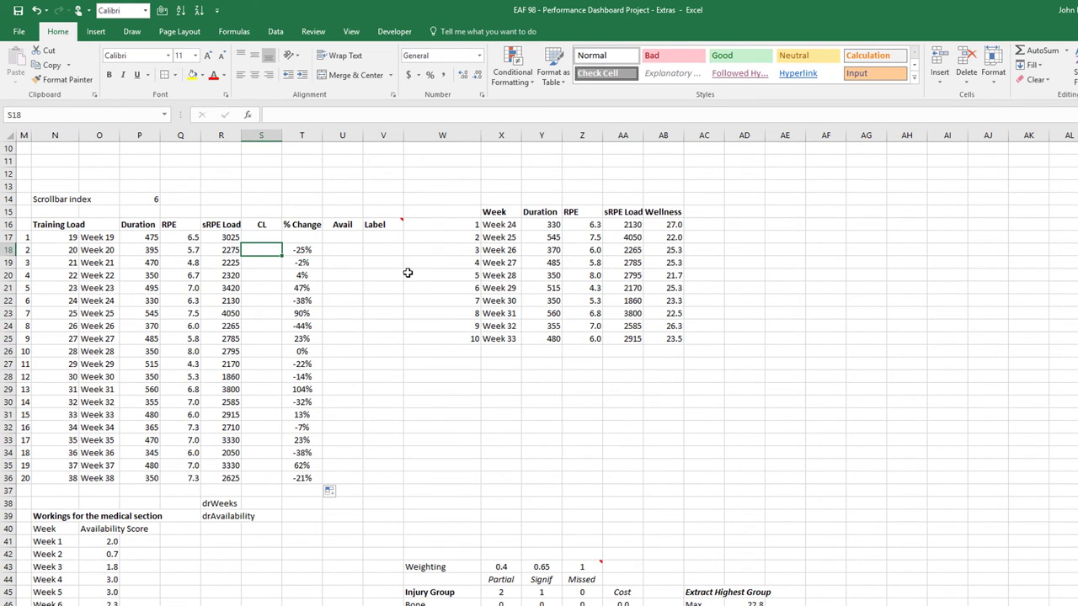
# - Add a centred '4 week' label in S15 above the CL column
pyautogui.press('Up')
pyautogui.press('Up')
pyautogui.press('Up')
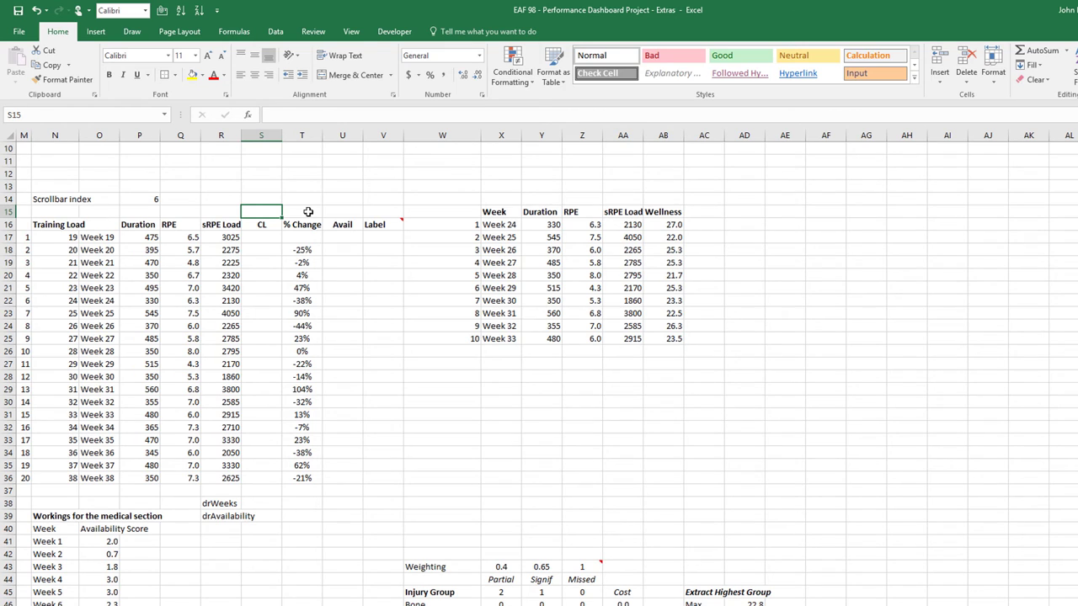
pyautogui.write('4 weeks')
pyautogui.press('Return')
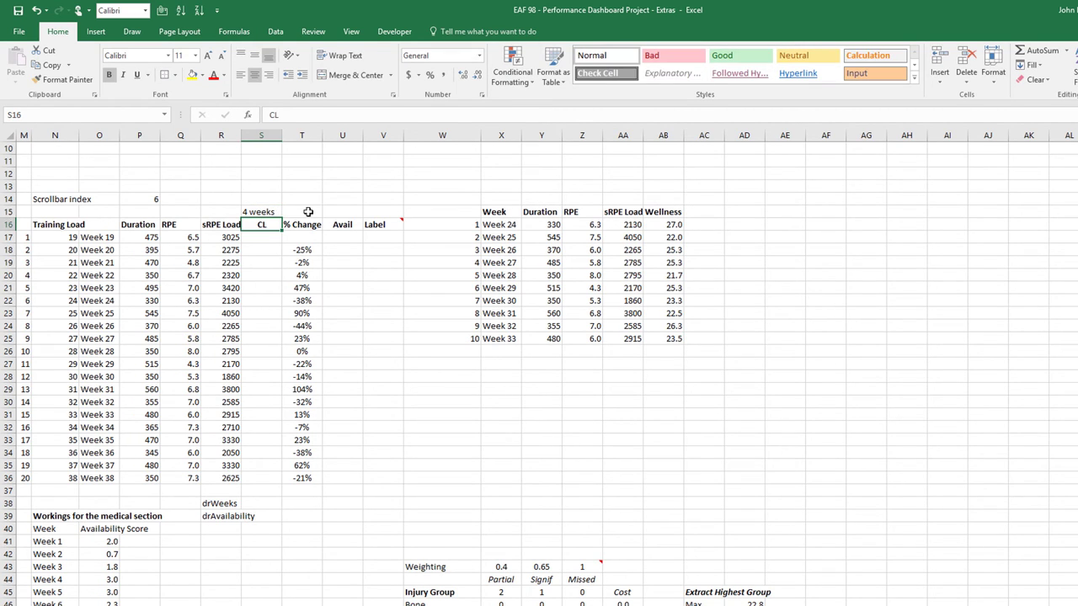
pyautogui.press('Up')
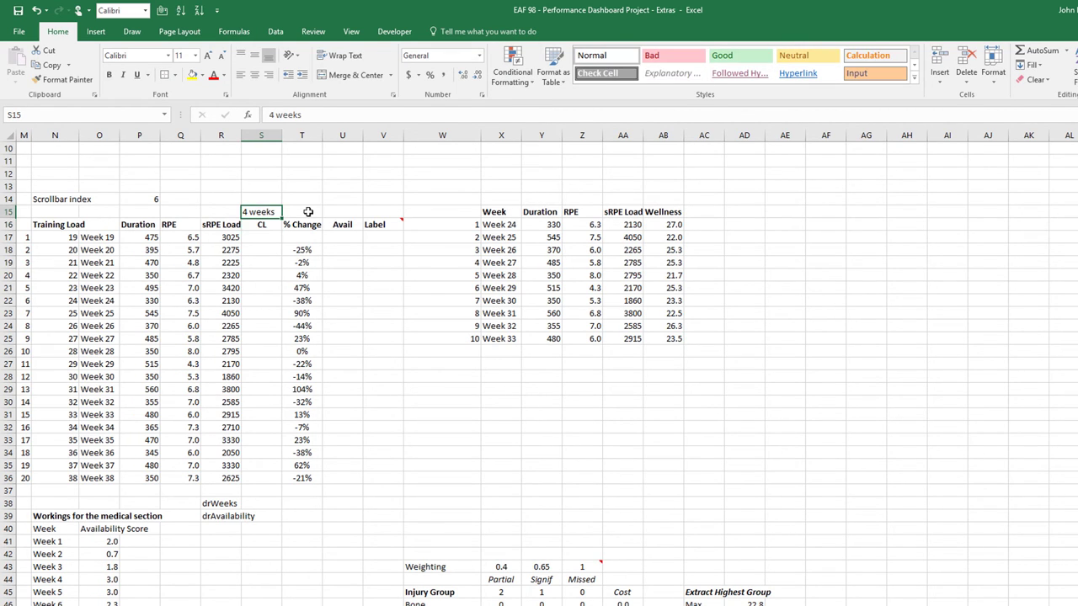
pyautogui.click(254, 75)
# - Fill S20:S36 with whole-number 4-week AVERAGE CL values; move headings N14:V16 up to rows 11–13
pyautogui.click(258, 276)
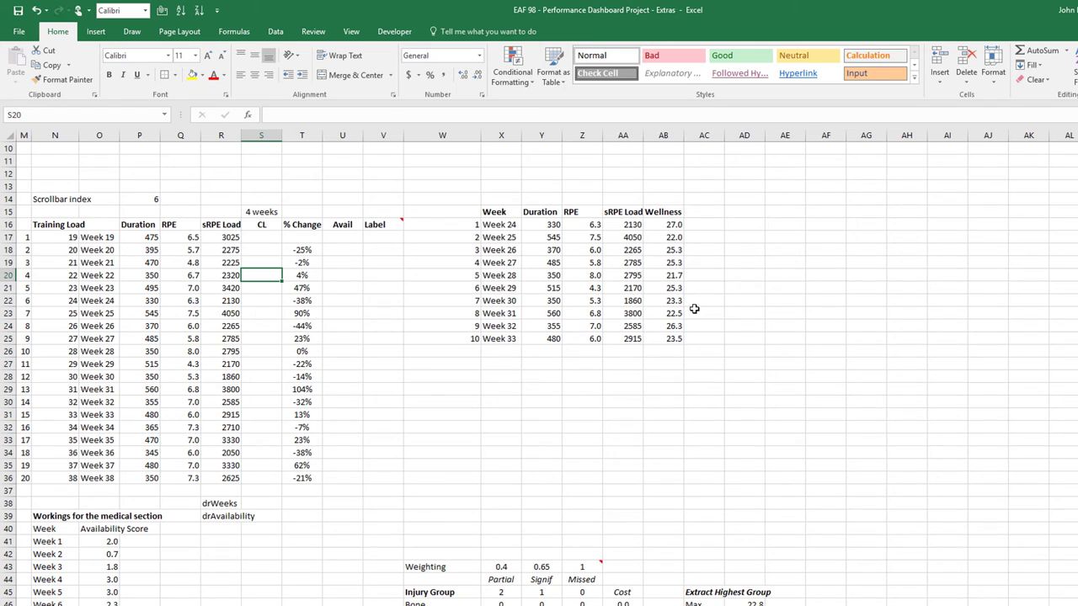
pyautogui.write('=aver')
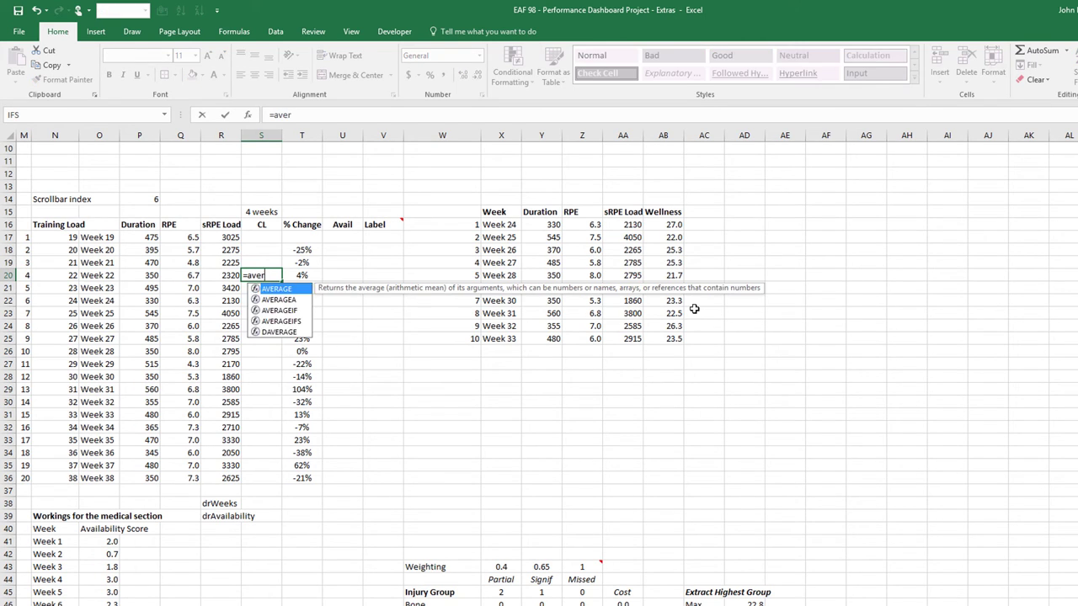
pyautogui.write('age(')
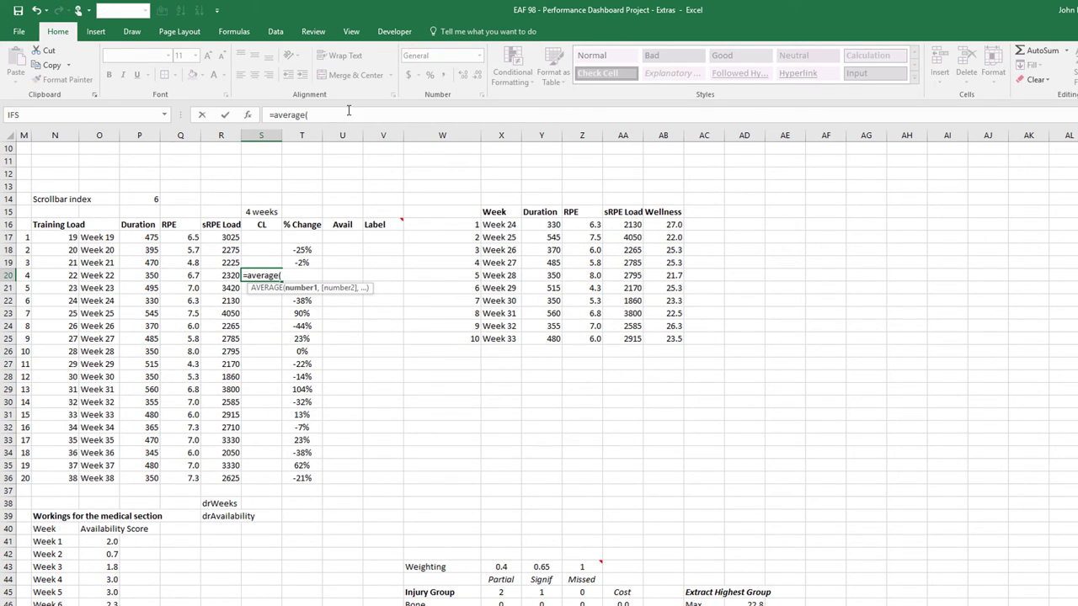
pyautogui.moveTo(229, 243); pyautogui.dragTo(228, 275)
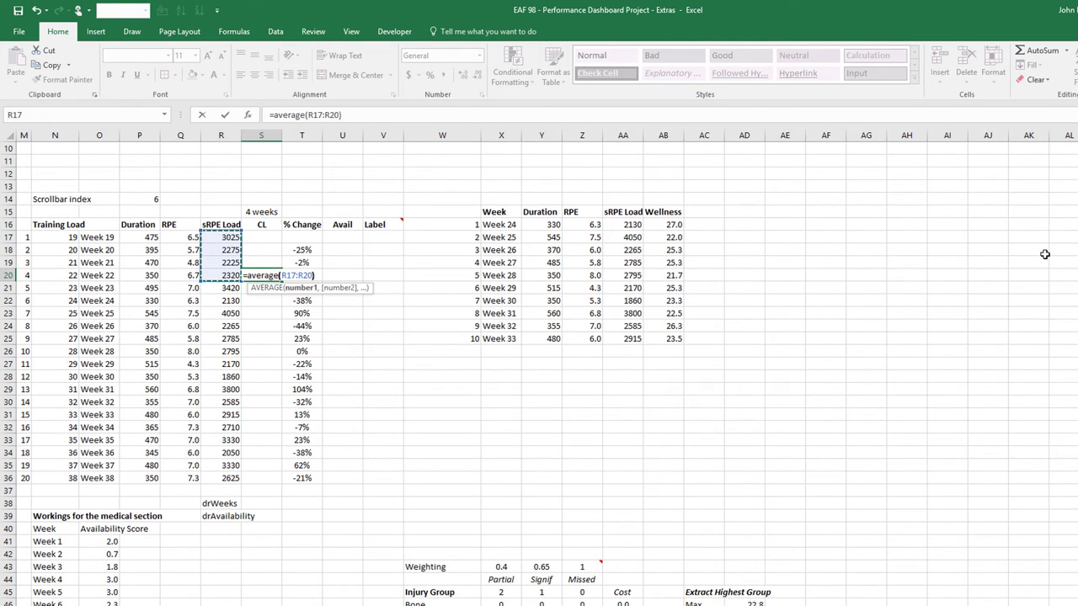
pyautogui.write(')')
pyautogui.press('Return')
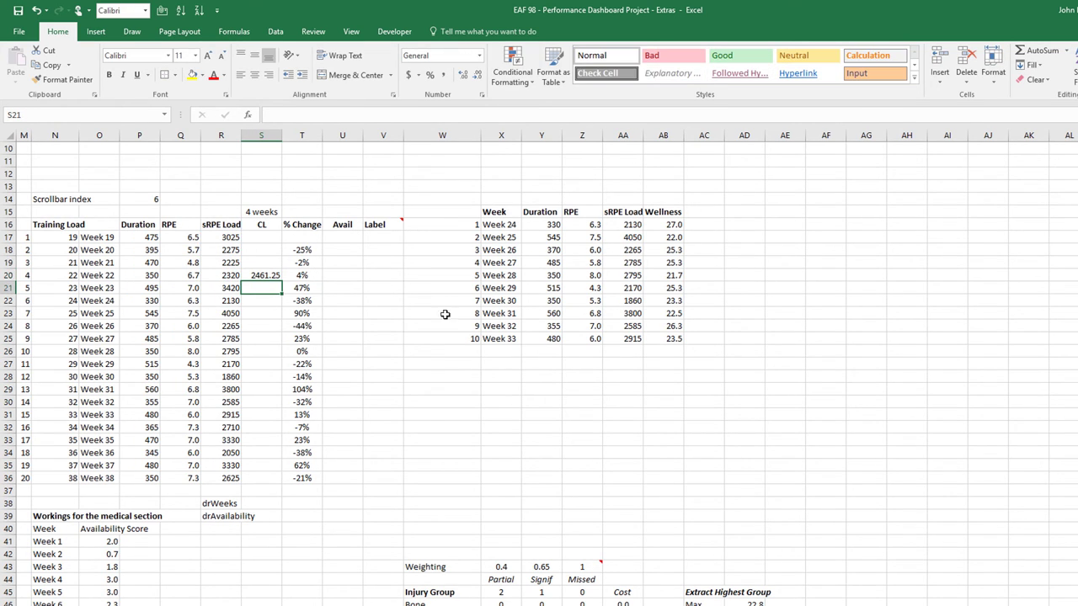
pyautogui.click(261, 274)
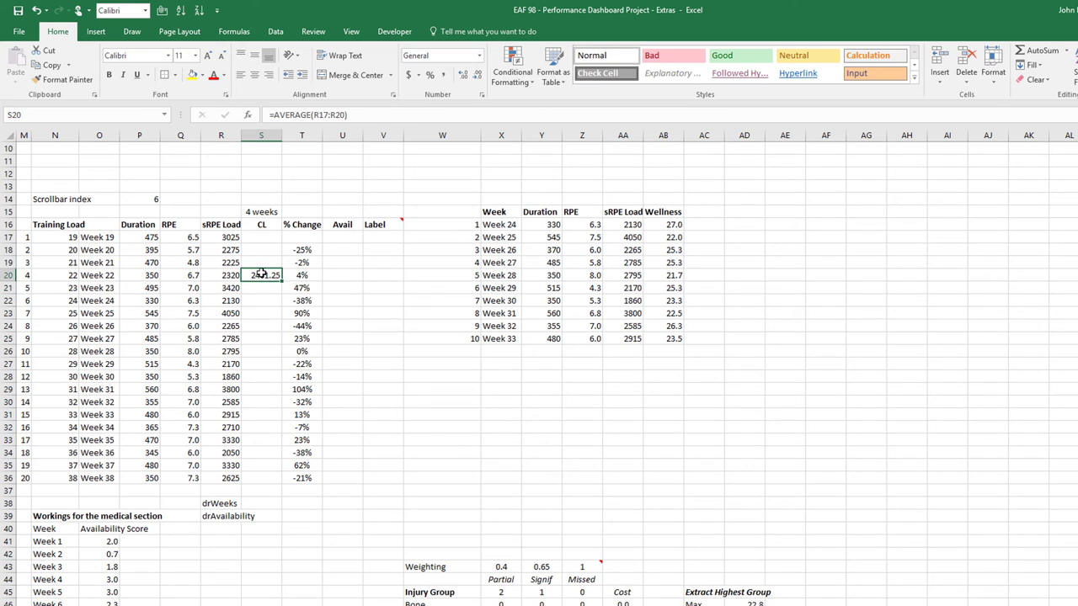
pyautogui.click(478, 56)
pyautogui.click(460, 98)
pyautogui.click(478, 74)
pyautogui.click(477, 74)
pyautogui.moveTo(283, 281); pyautogui.dragTo(291, 483)
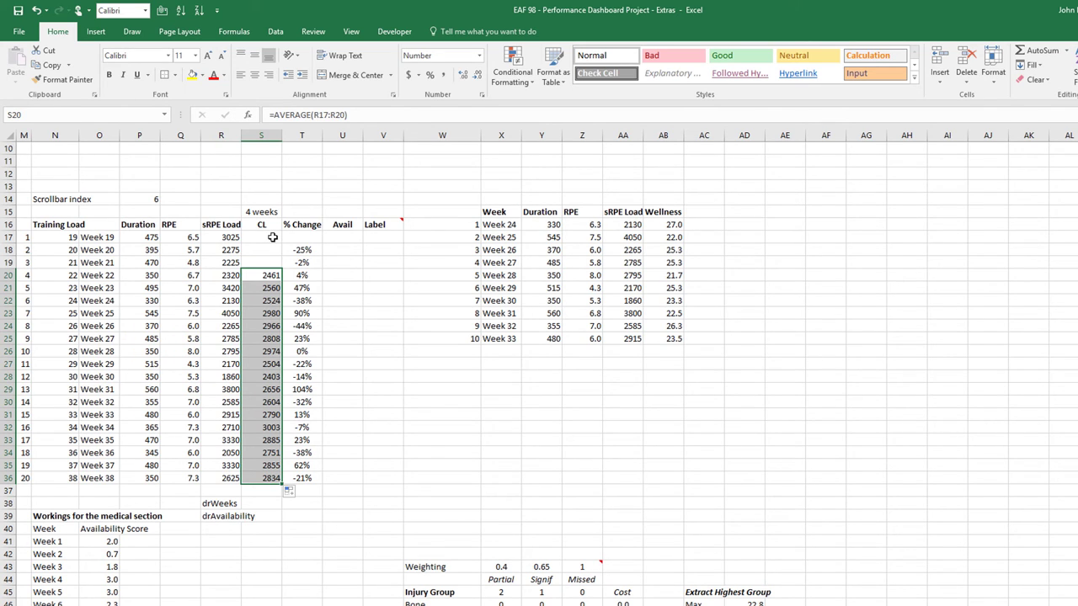
pyautogui.moveTo(36, 199); pyautogui.dragTo(369, 233)
pyautogui.moveTo(47, 193); pyautogui.dragTo(49, 168)
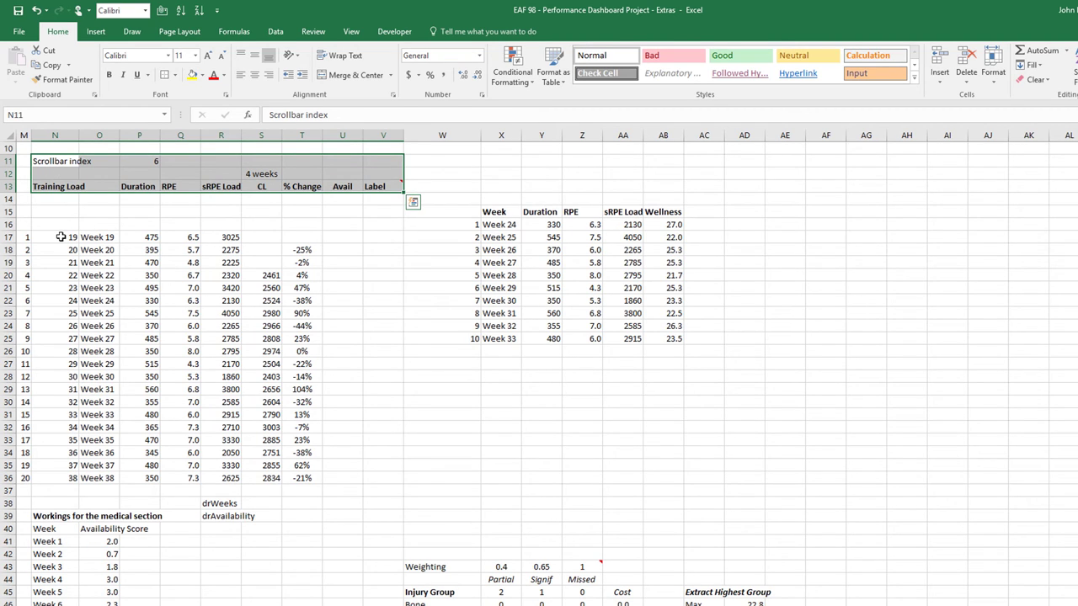
# - Extend the week labels and the Duration, RPE and sRPE Load cells up to Week 16 in row 14
pyautogui.click(24, 224)
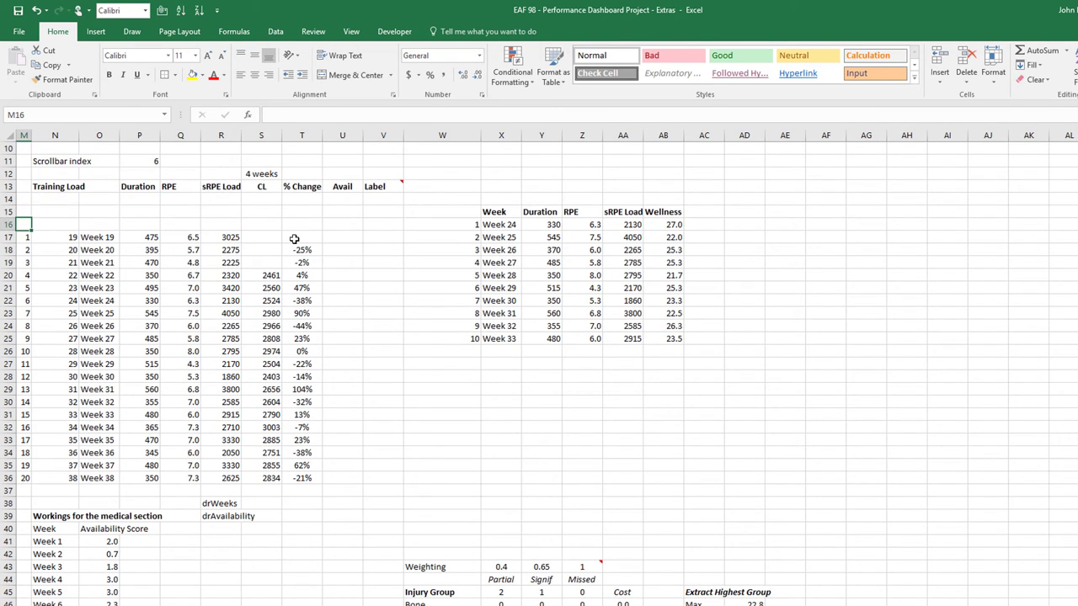
pyautogui.click(99, 236)
pyautogui.moveTo(119, 243); pyautogui.dragTo(135, 198)
pyautogui.moveTo(142, 237); pyautogui.dragTo(240, 199)
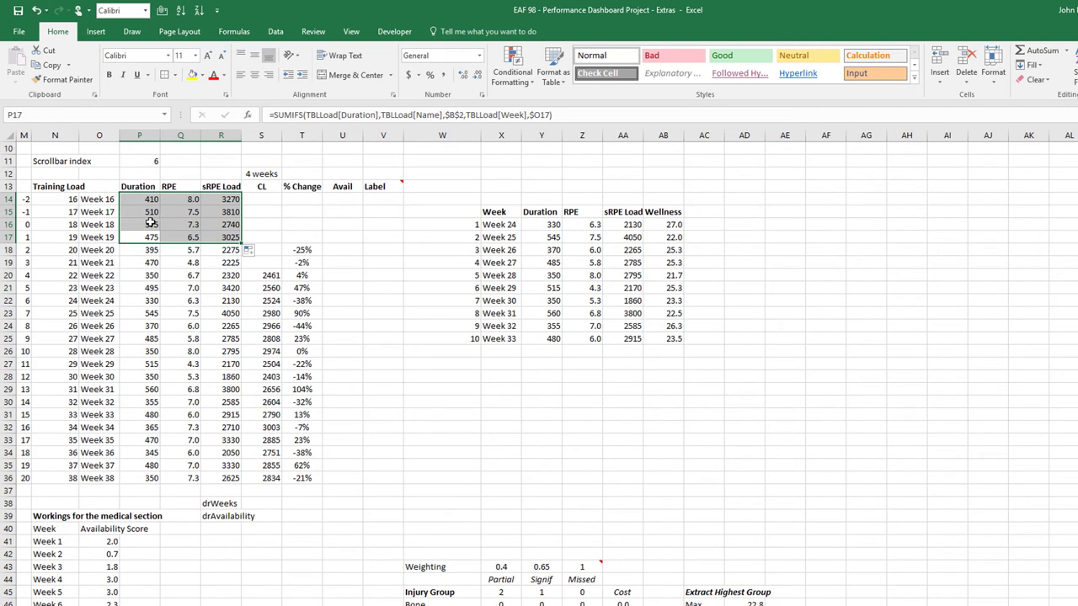
# - Copy the CL formula up to S17 and % Change up to T17, then grey-fill M14:V16
pyautogui.click(270, 275)
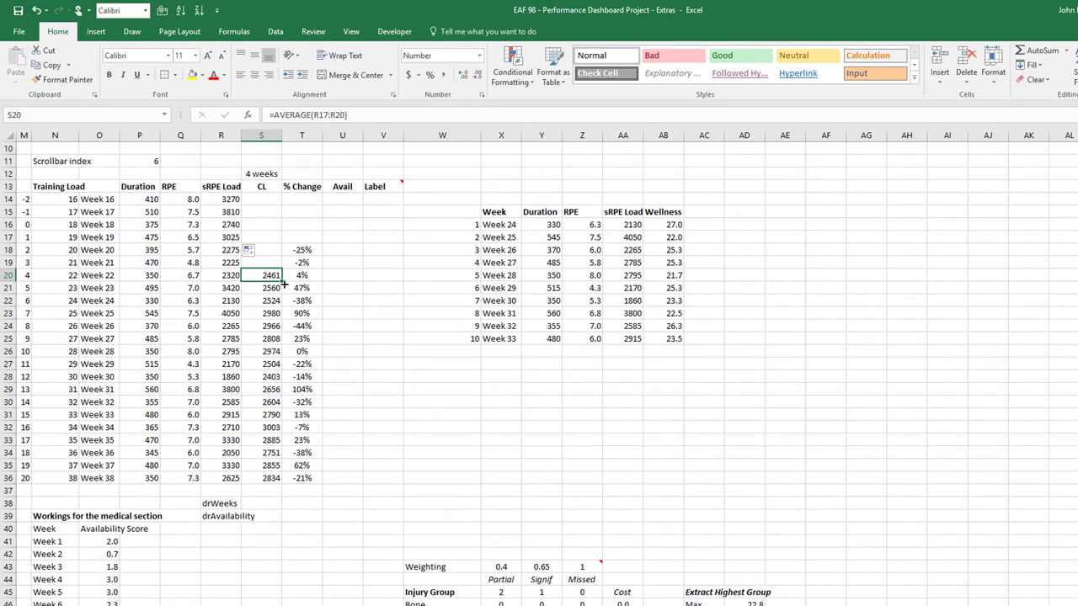
pyautogui.moveTo(281, 286); pyautogui.dragTo(276, 232)
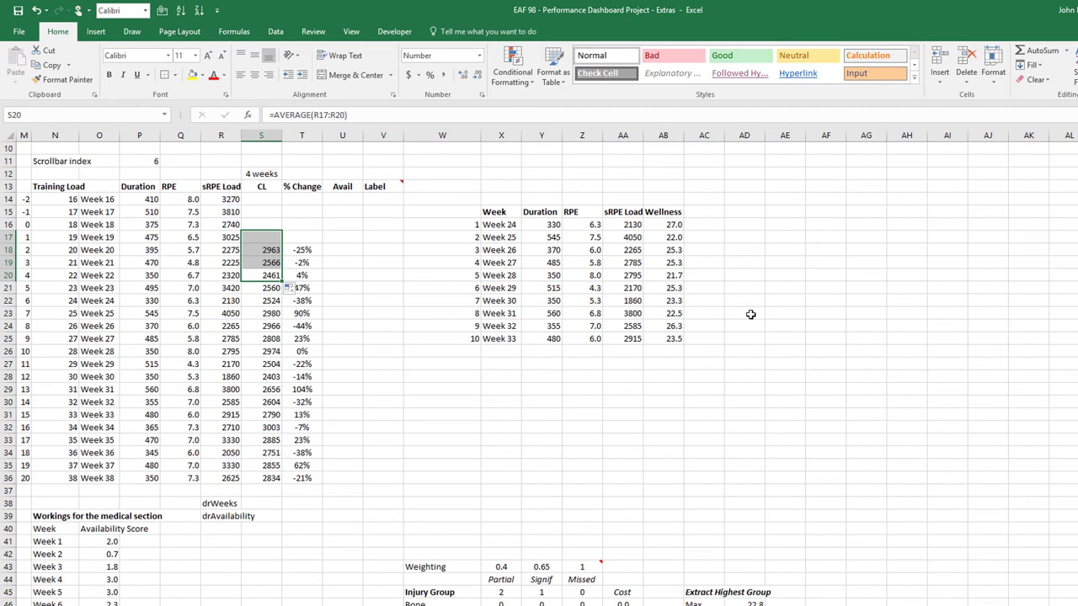
pyautogui.click(276, 238)
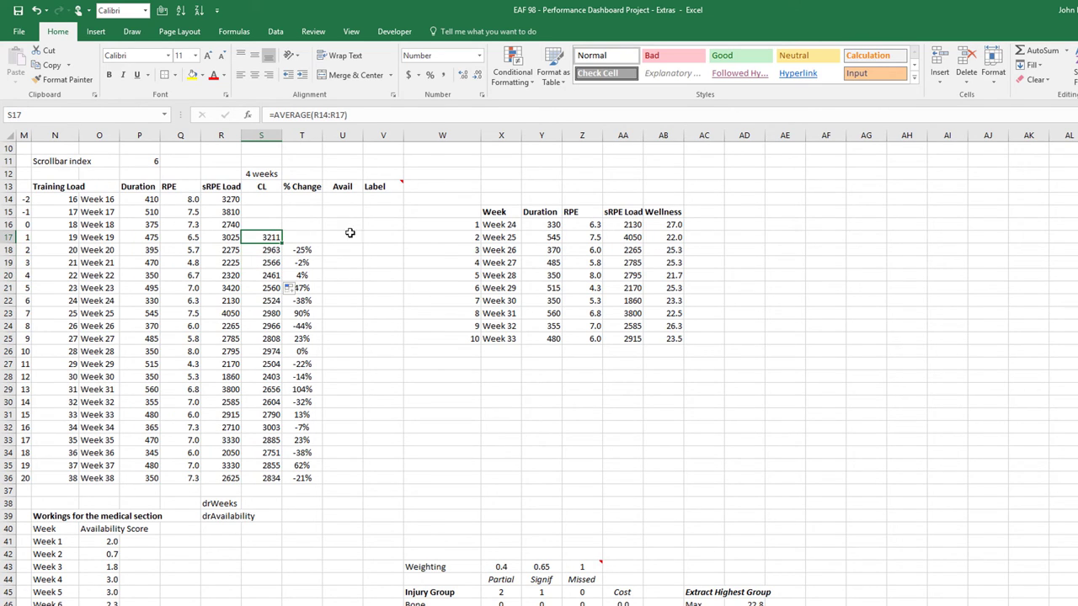
pyautogui.click(312, 250)
pyautogui.moveTo(322, 256); pyautogui.dragTo(319, 235)
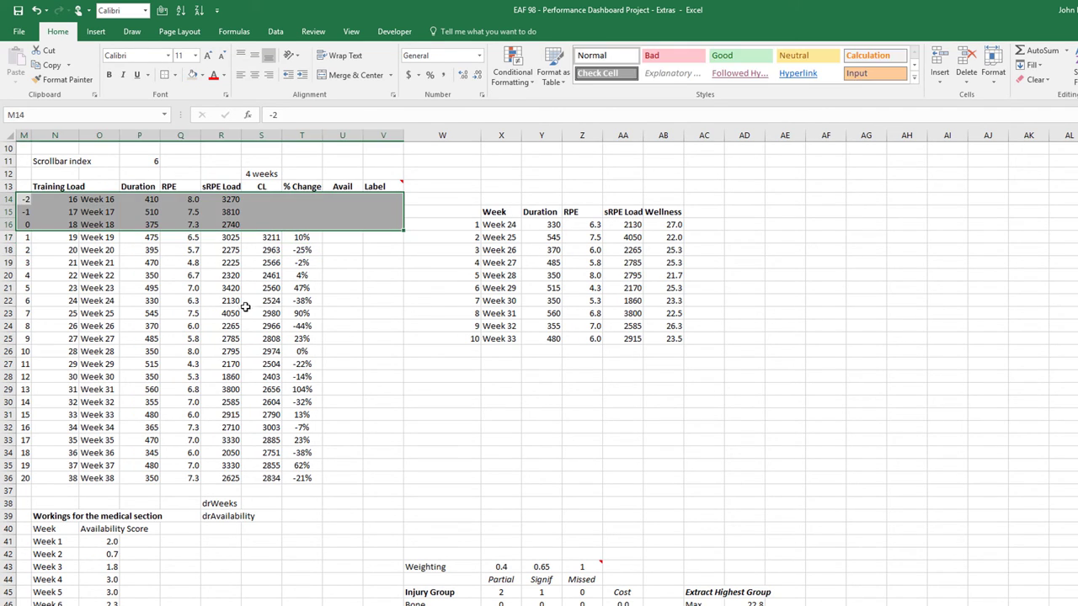
pyautogui.click(261, 301)
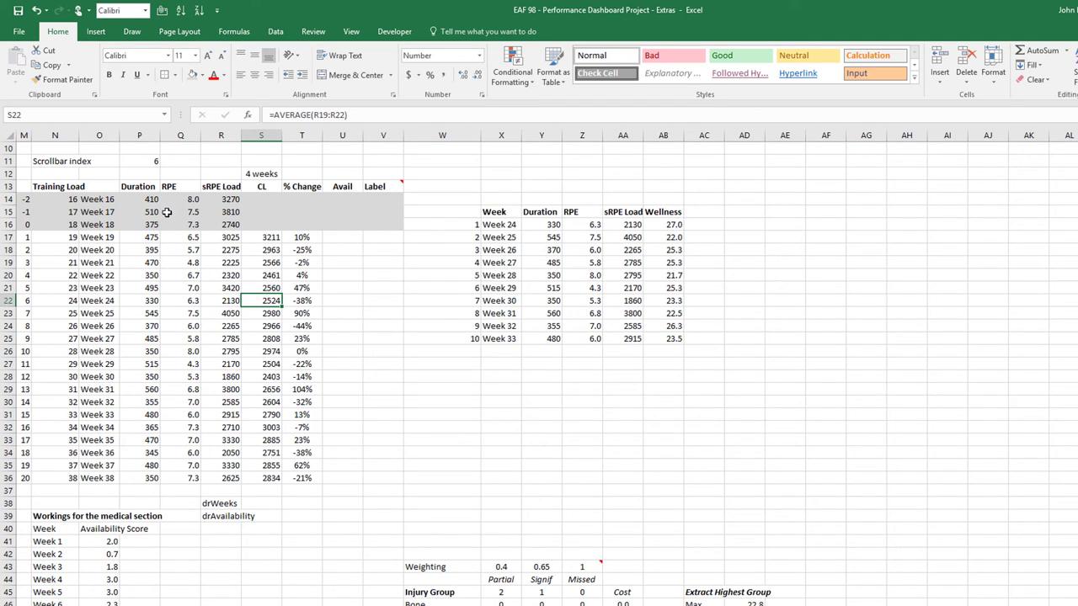
pyautogui.click(349, 240)
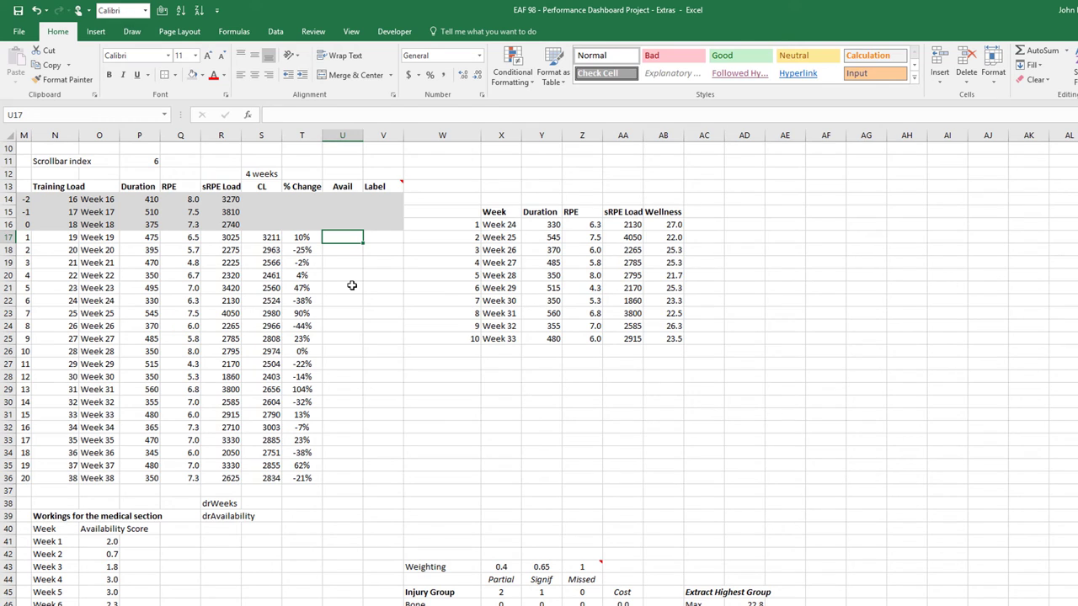
# - Enter =INDEX($O$41:$O$84,MATCH(O17,$N$41:$N$84,0)) in U17 to look up Week 19's availability
pyautogui.write('=')
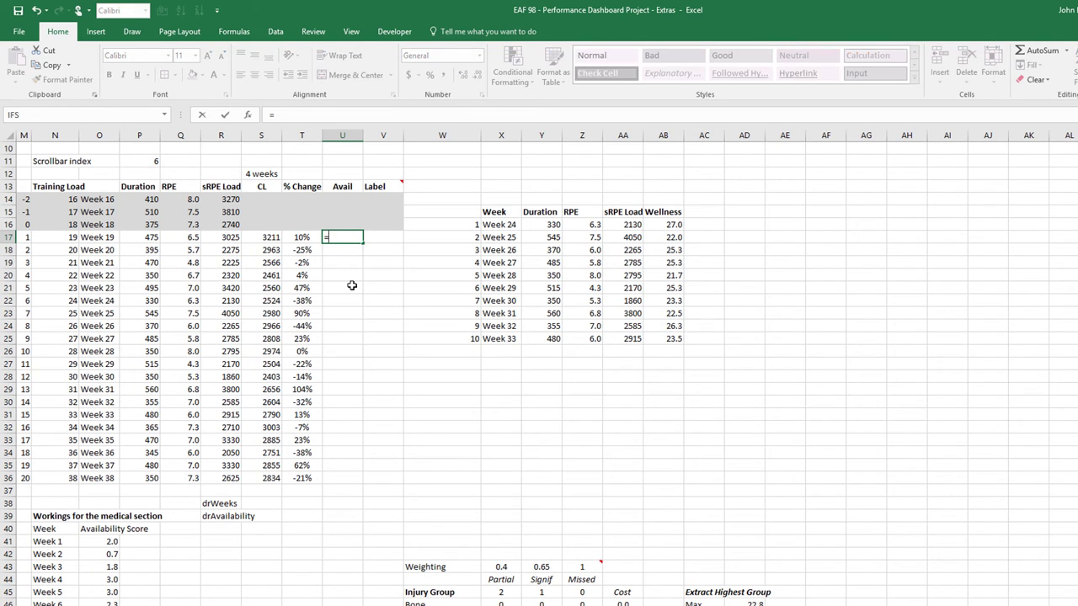
pyautogui.write('index(')
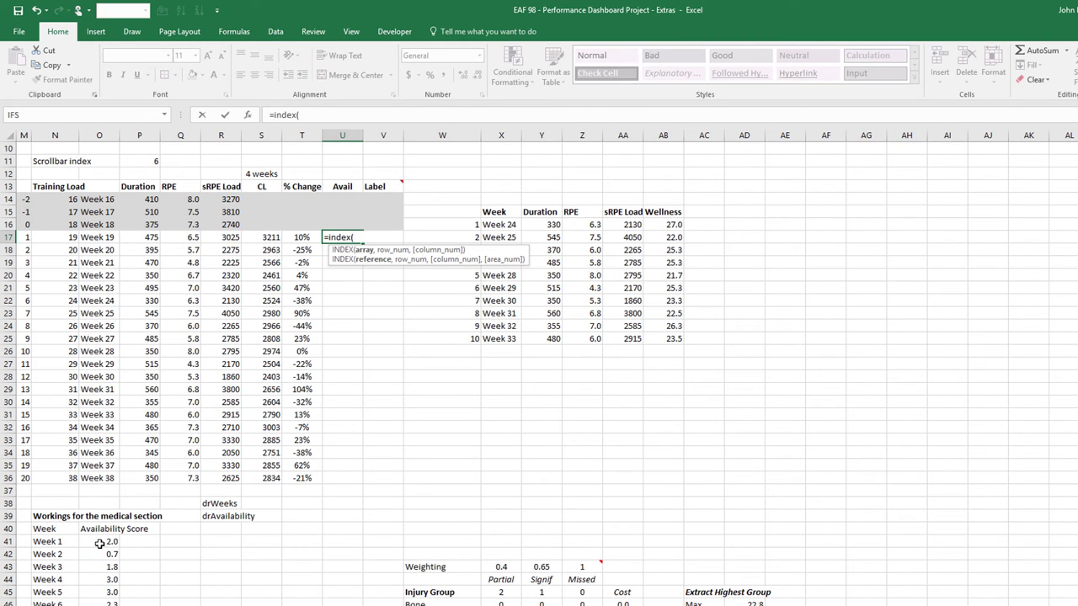
pyautogui.moveTo(99, 543); pyautogui.dragTo(104, 603)
pyautogui.scroll(10, 381, 447)
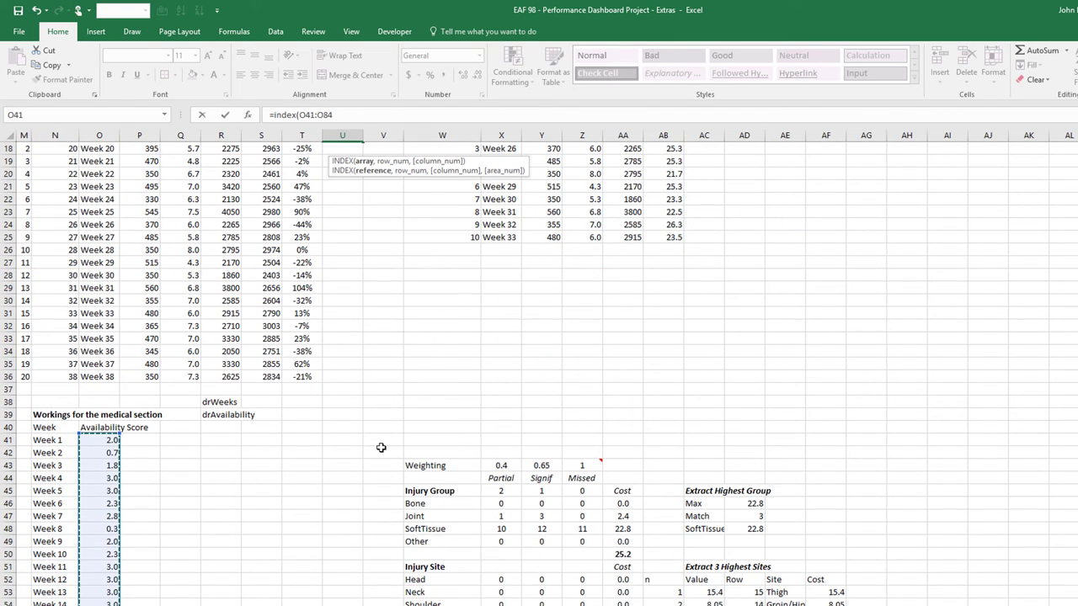
pyautogui.press('F4')
pyautogui.scroll(6, 381, 447)
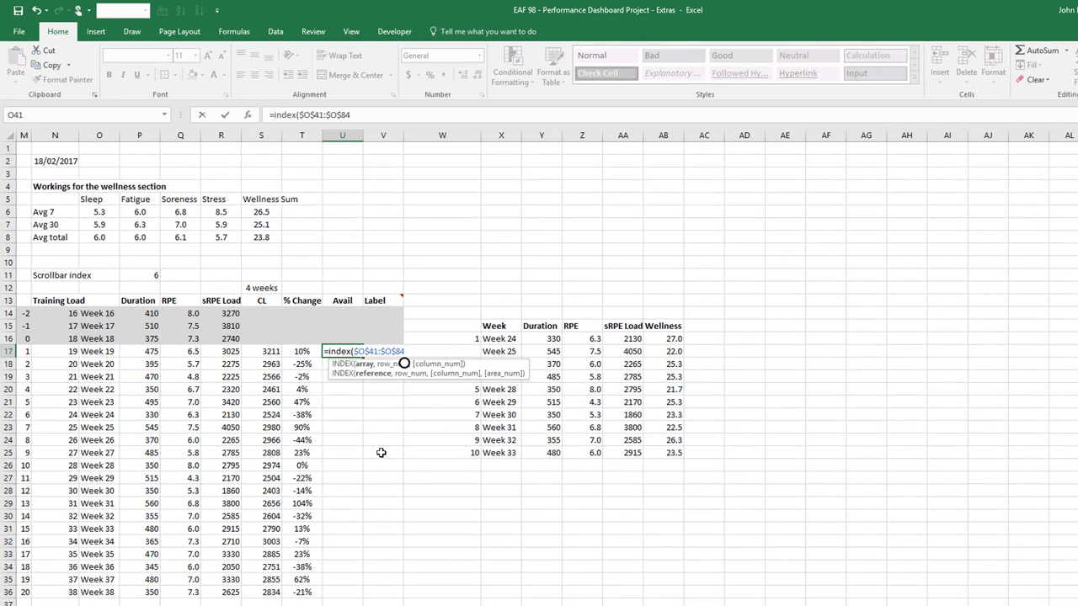
pyautogui.write(',mat')
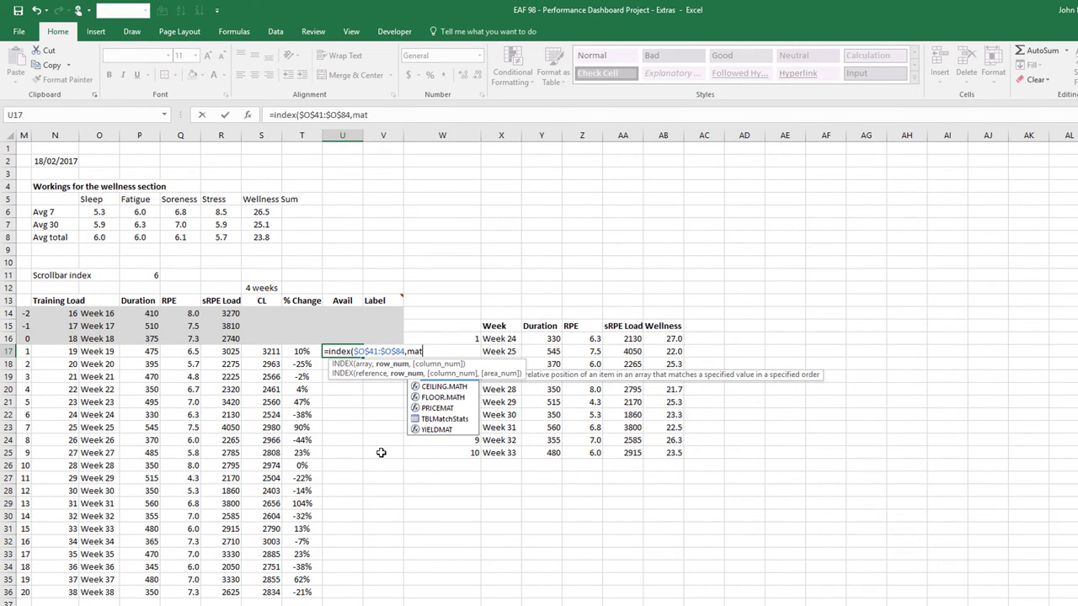
pyautogui.write('ch(')
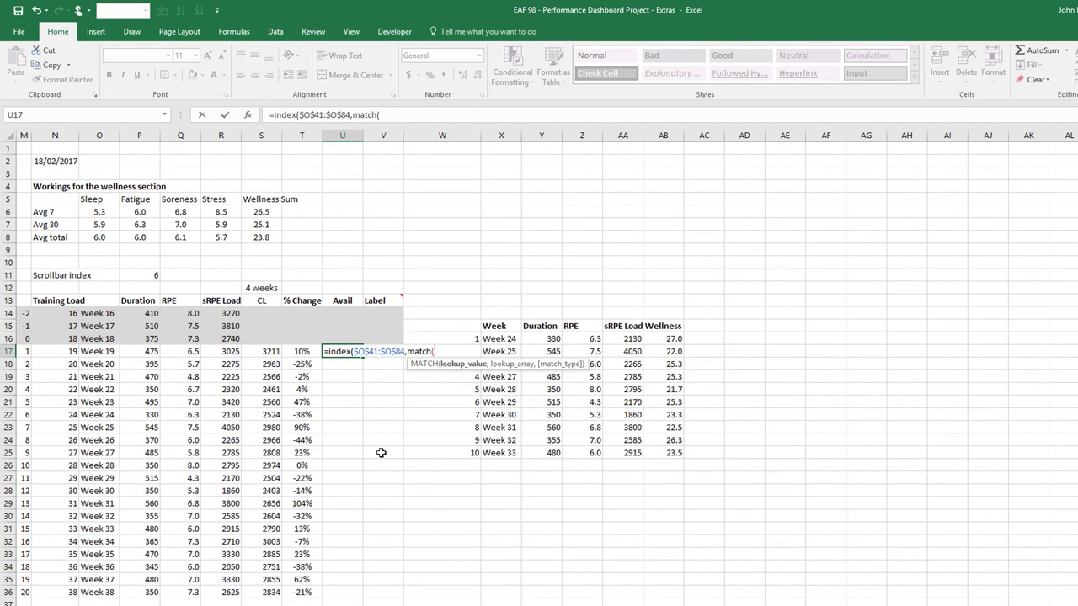
pyautogui.click(100, 351)
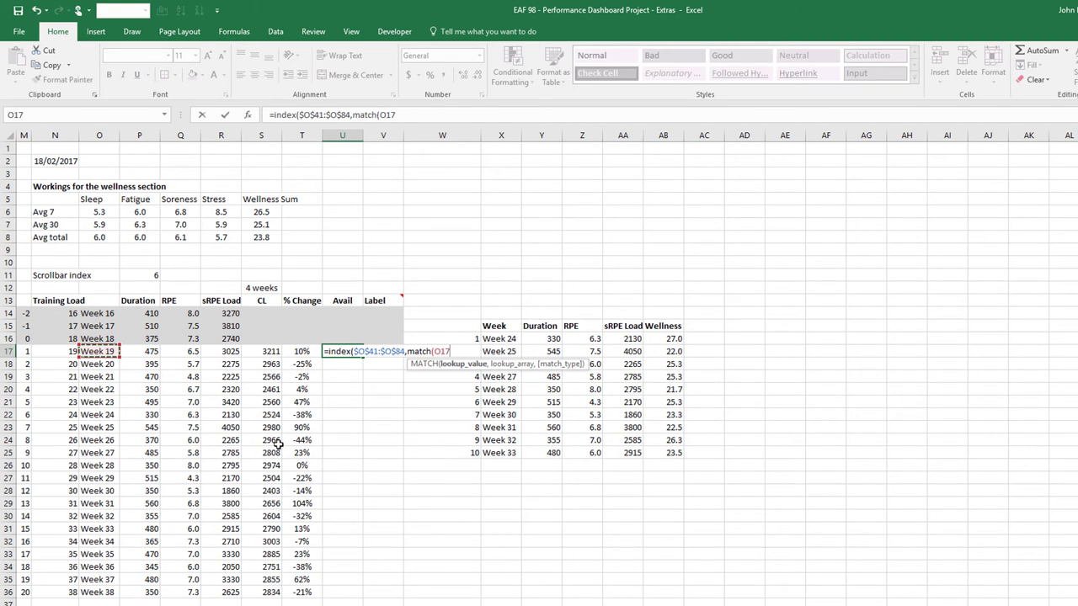
pyautogui.write(',')
pyautogui.scroll(-4, 200, 527)
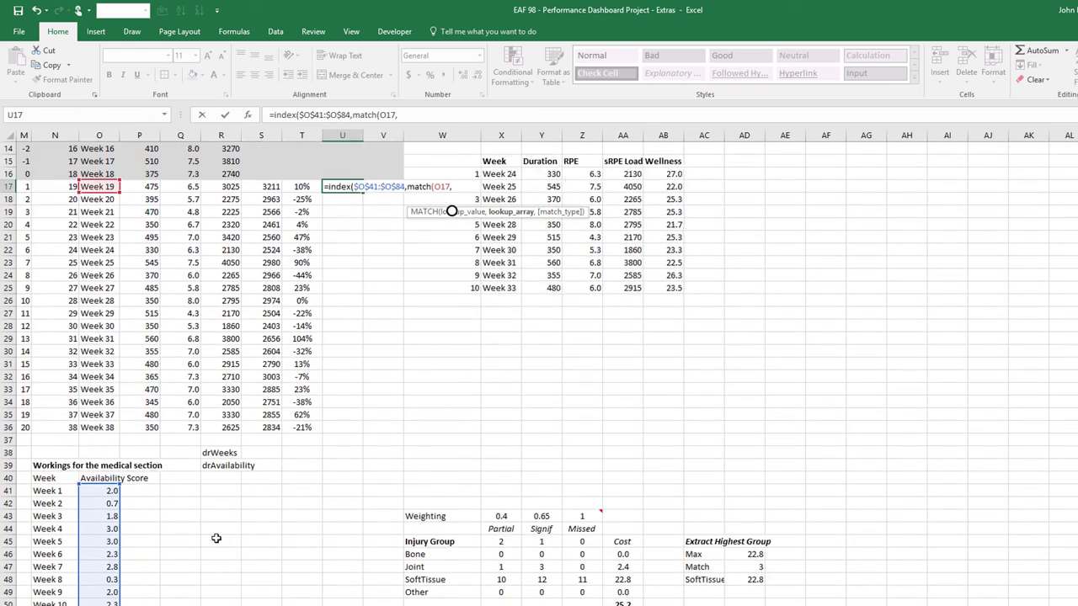
pyautogui.scroll(-5, 200, 527)
pyautogui.moveTo(37, 351); pyautogui.dragTo(34, 603)
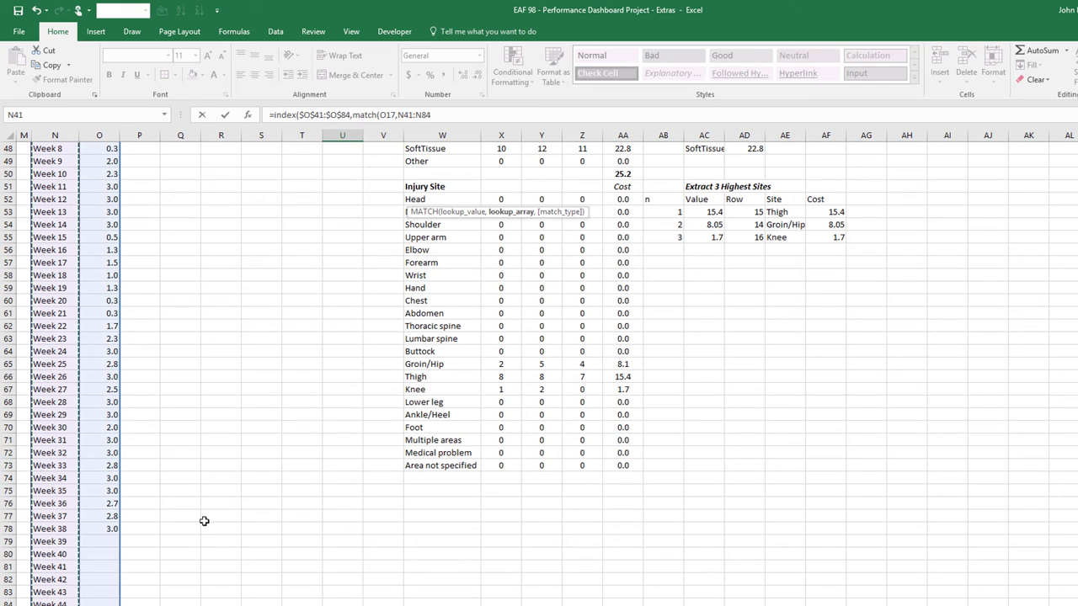
pyautogui.press('F4')
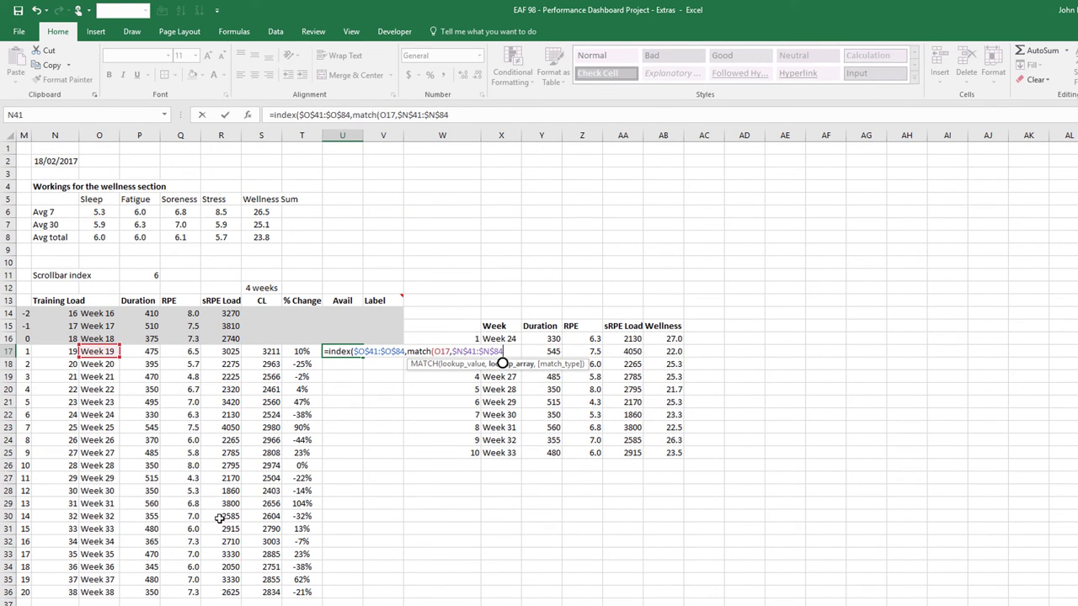
pyautogui.write(',0)')
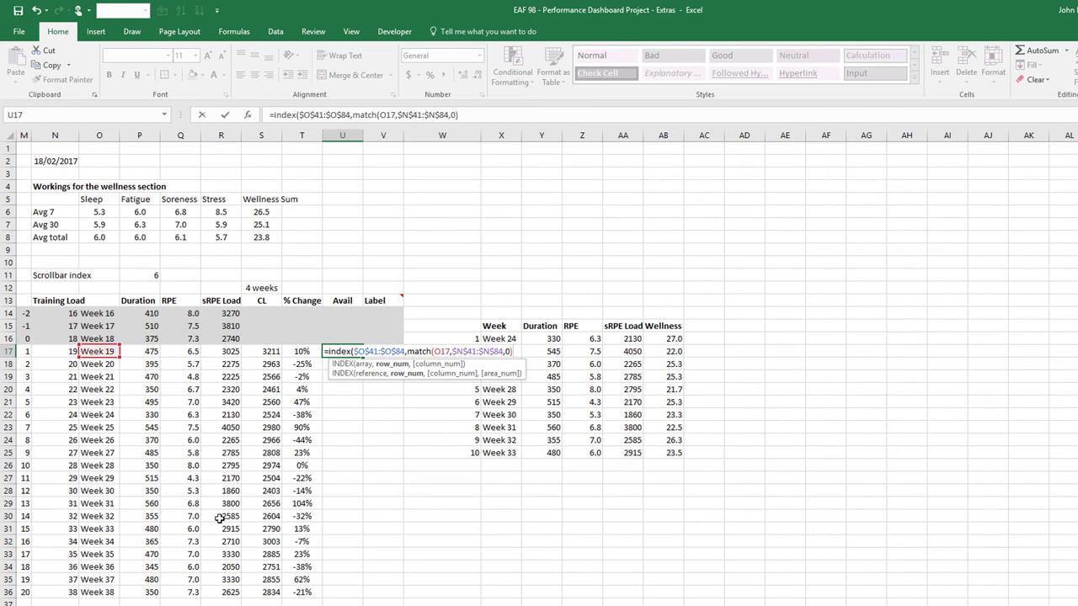
pyautogui.press('Return')
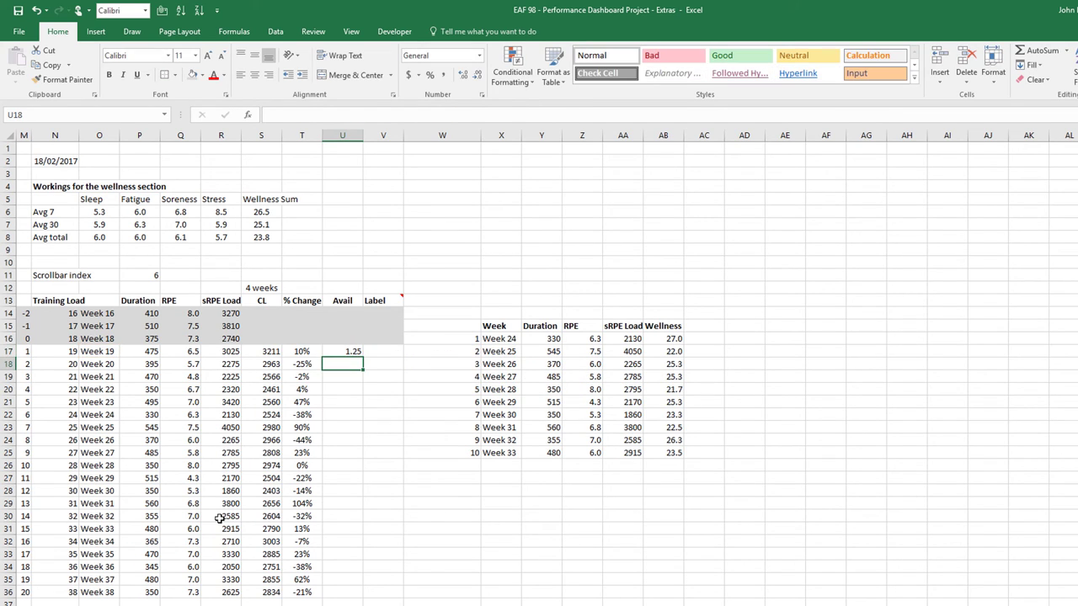
# - Fill the availability lookup down the Avail column to Week 38
pyautogui.click(354, 352)
pyautogui.doubleClick(363, 358)
pyautogui.click(383, 351)
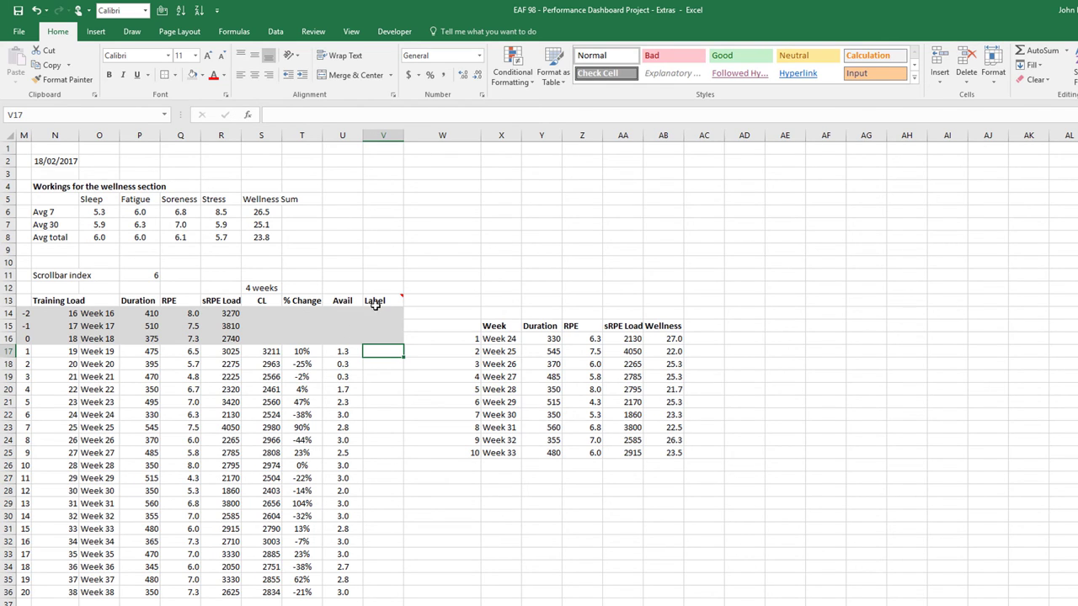
pyautogui.moveTo(375, 301)
# - Inspect the Training Load & Wellness chart on Dashboard, then go back to Workings with Data tools shown
pyautogui.hotkey('ctrl', 'pageup')
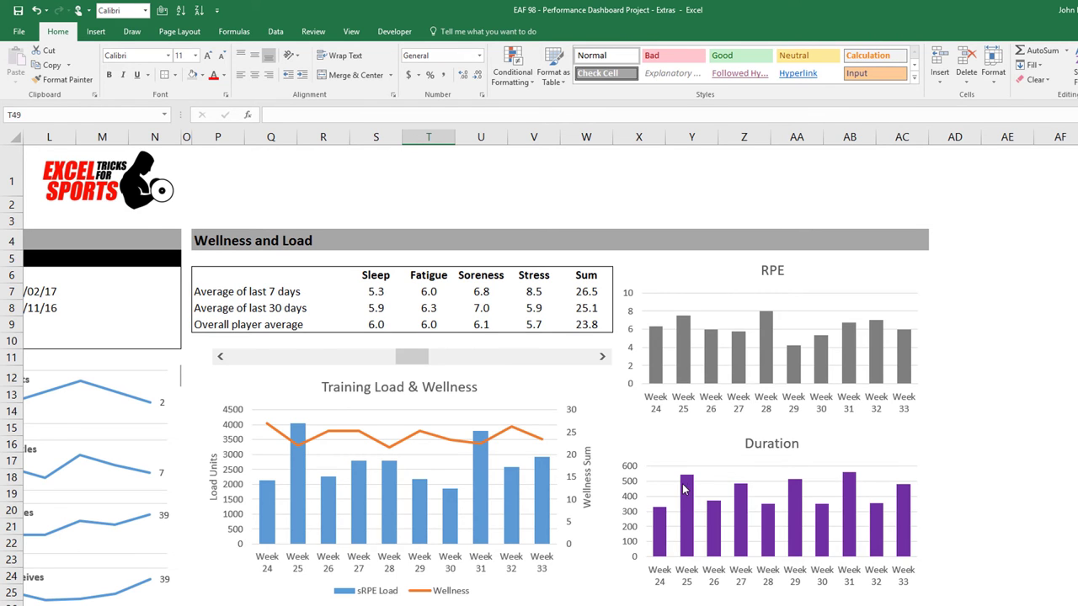
pyautogui.scroll(-2, 683, 486)
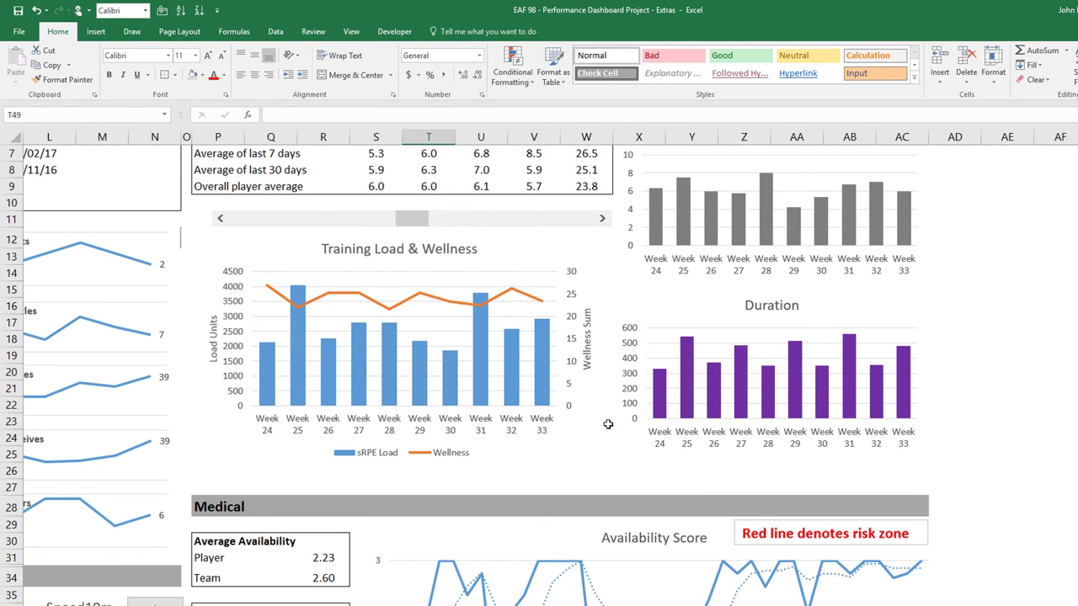
pyautogui.click(539, 448)
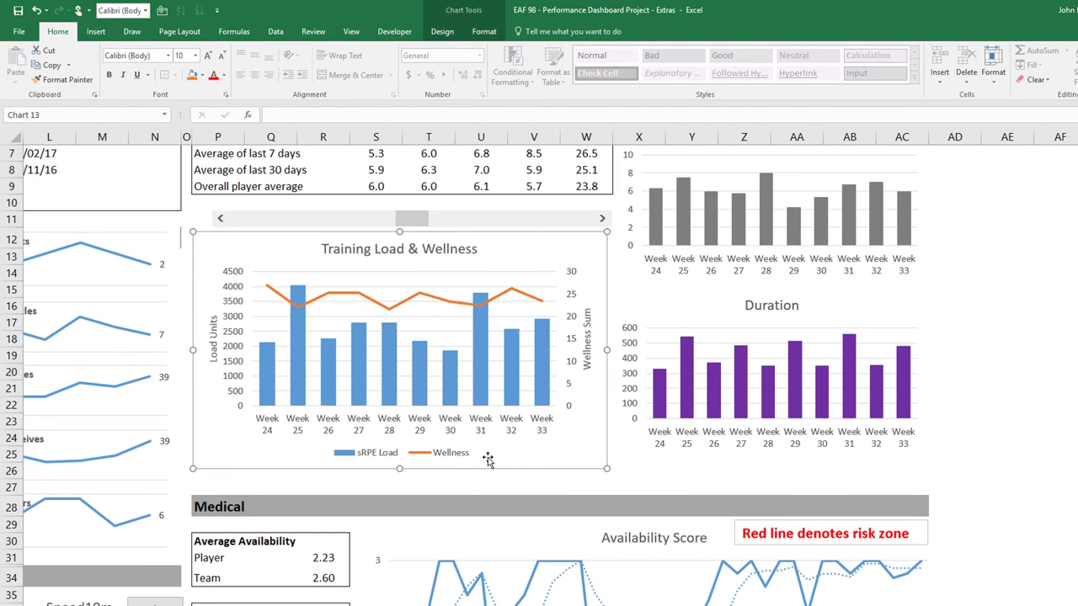
pyautogui.scroll(2, 489, 463)
pyautogui.click(413, 243)
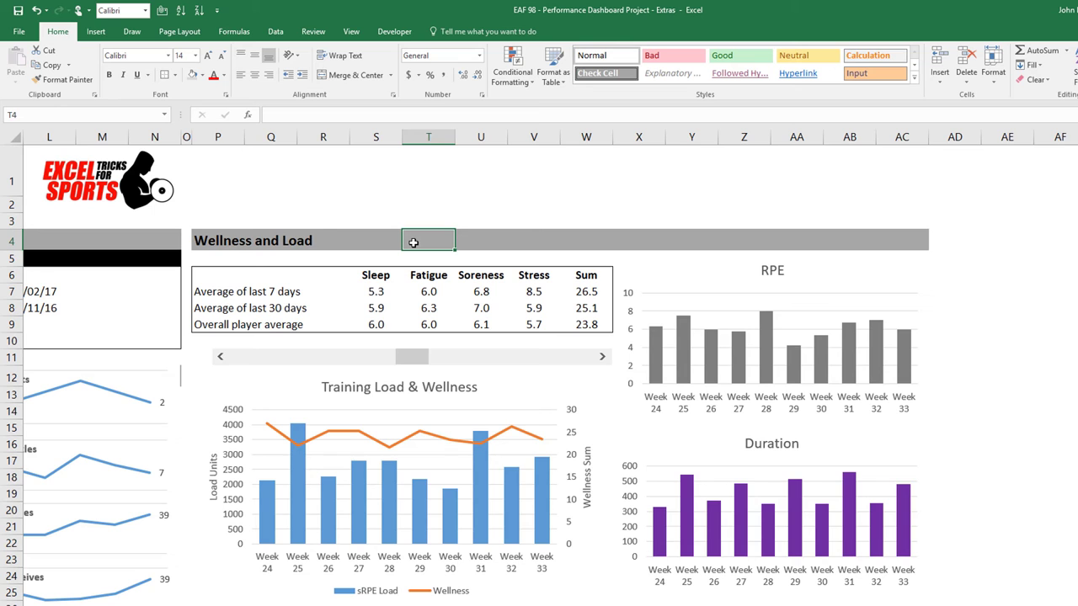
pyautogui.click(276, 32)
pyautogui.hotkey('ctrl', 'pagedown')
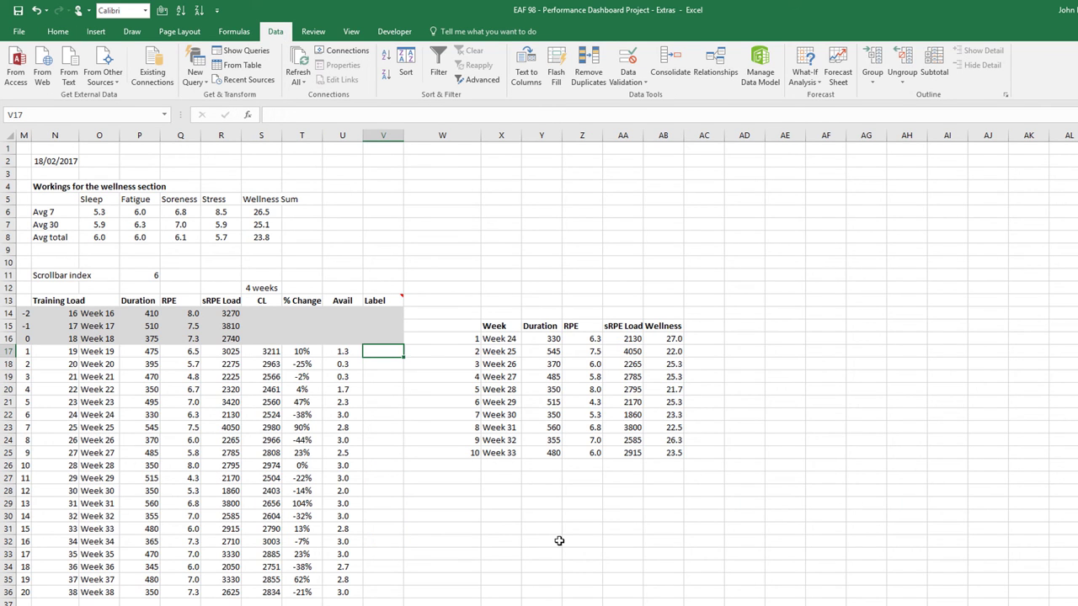
# - Name S13:U13 listLoadLabels in the Name Box and bring up Data Validation for dashboard cell T4
pyautogui.moveTo(261, 301); pyautogui.dragTo(342, 301)
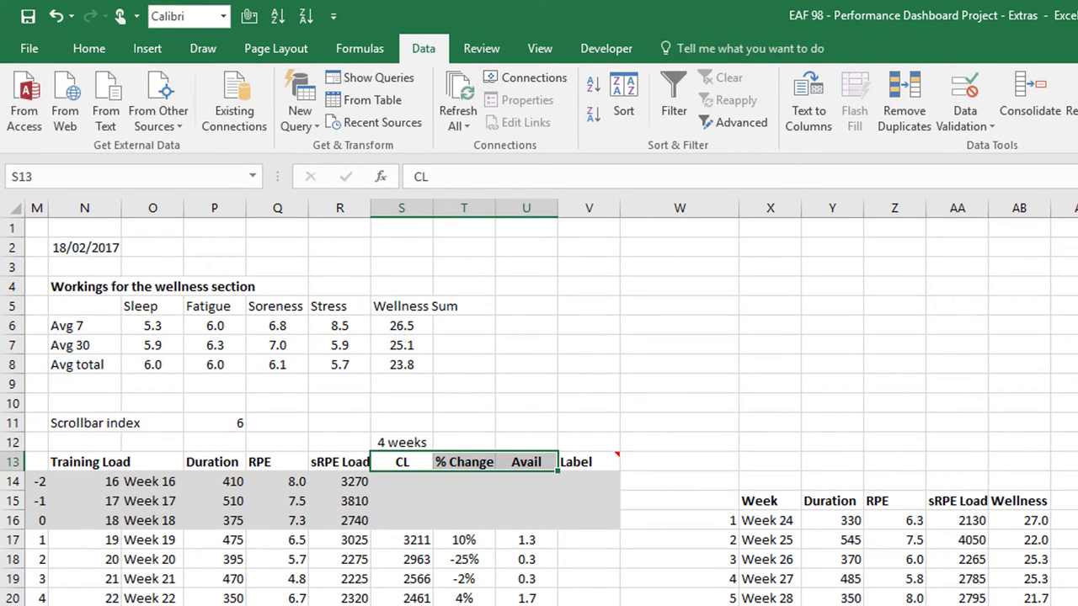
pyautogui.click(53, 179)
pyautogui.write('listLoadLabe')
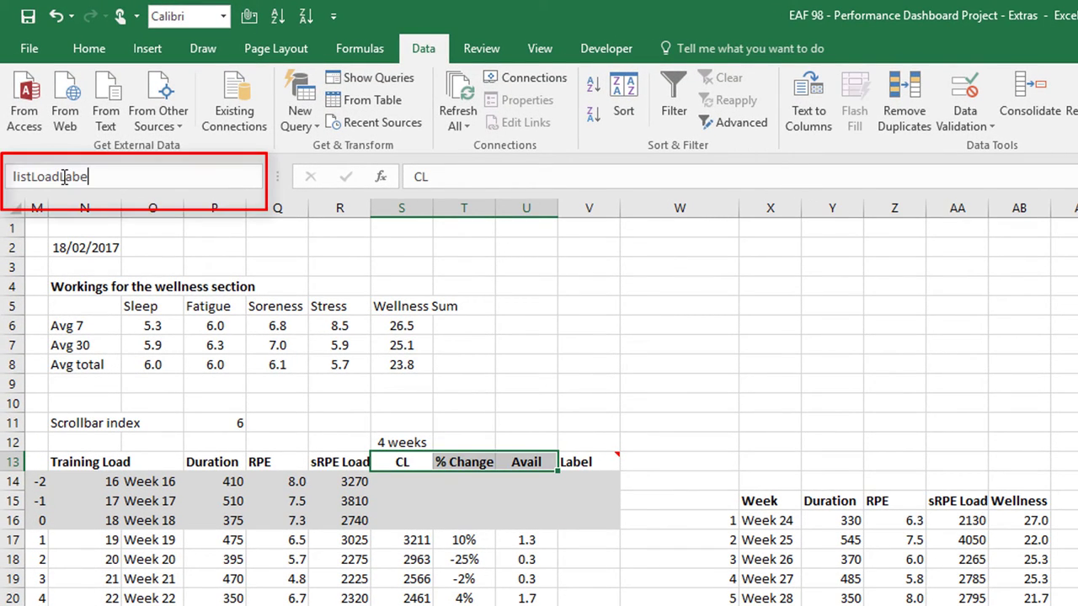
pyautogui.write('ls')
pyautogui.press('Return')
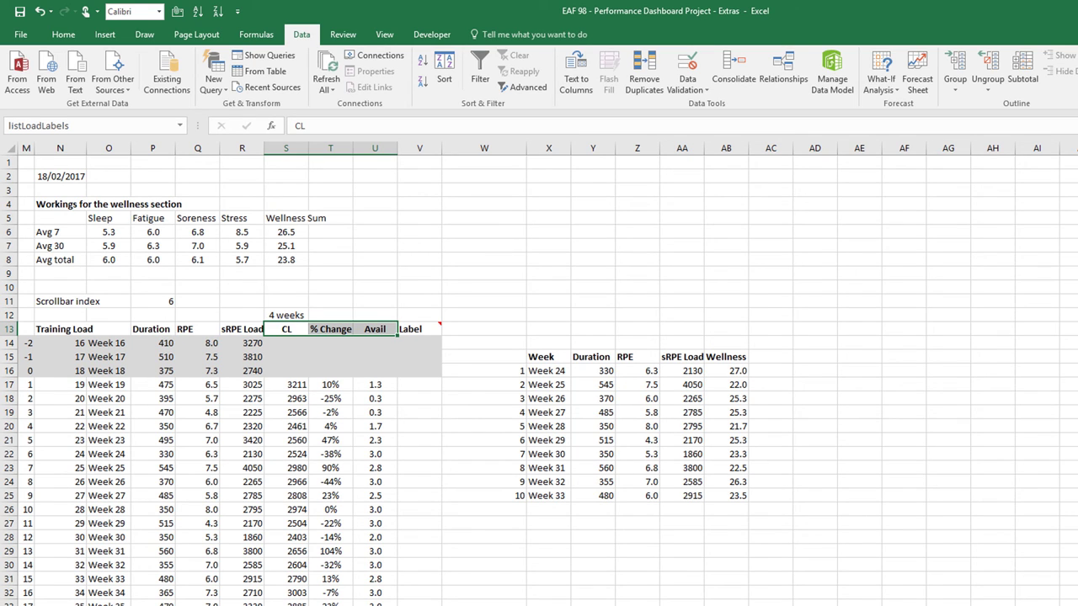
pyautogui.hotkey('ctrl', 'pageup')
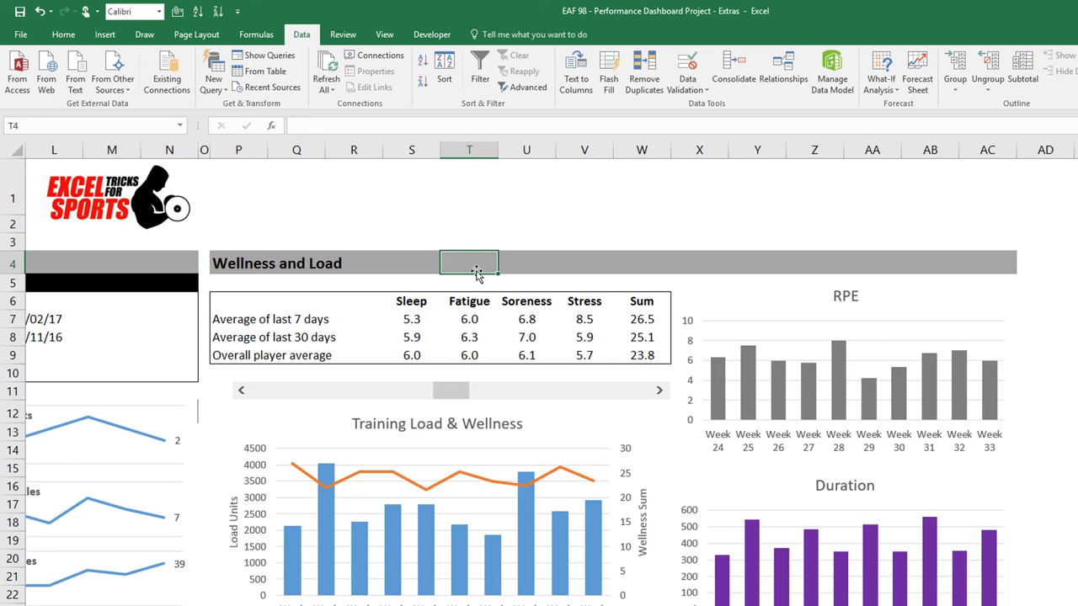
pyautogui.click(687, 84)
# - Give T4 a List validation with source listLoadLabels
pyautogui.click(698, 103)
pyautogui.click(709, 220)
pyautogui.click(699, 264)
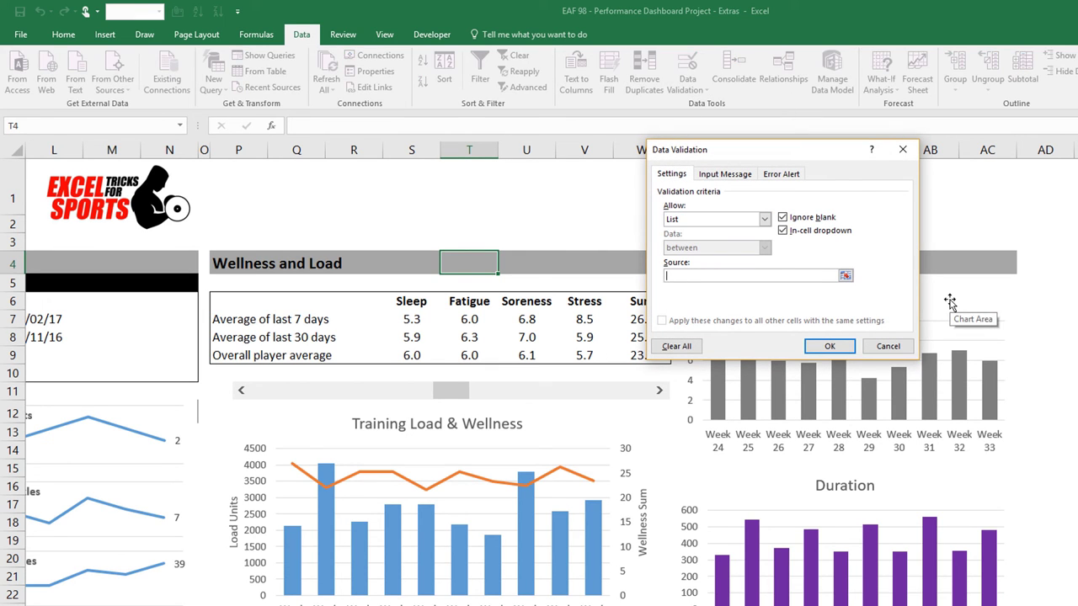
pyautogui.press('F3')
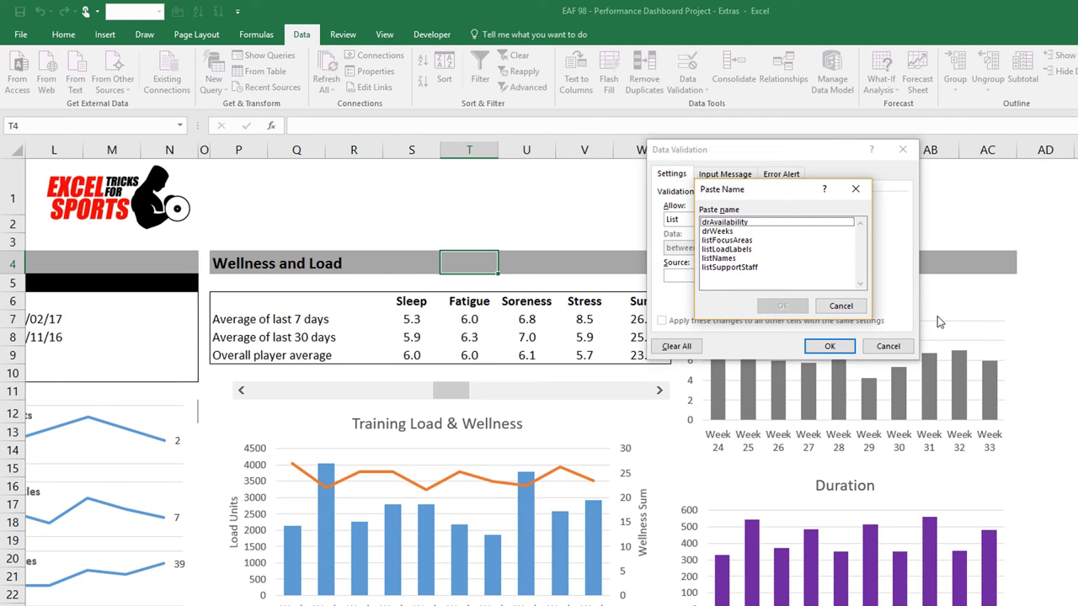
pyautogui.doubleClick(725, 249)
pyautogui.click(852, 346)
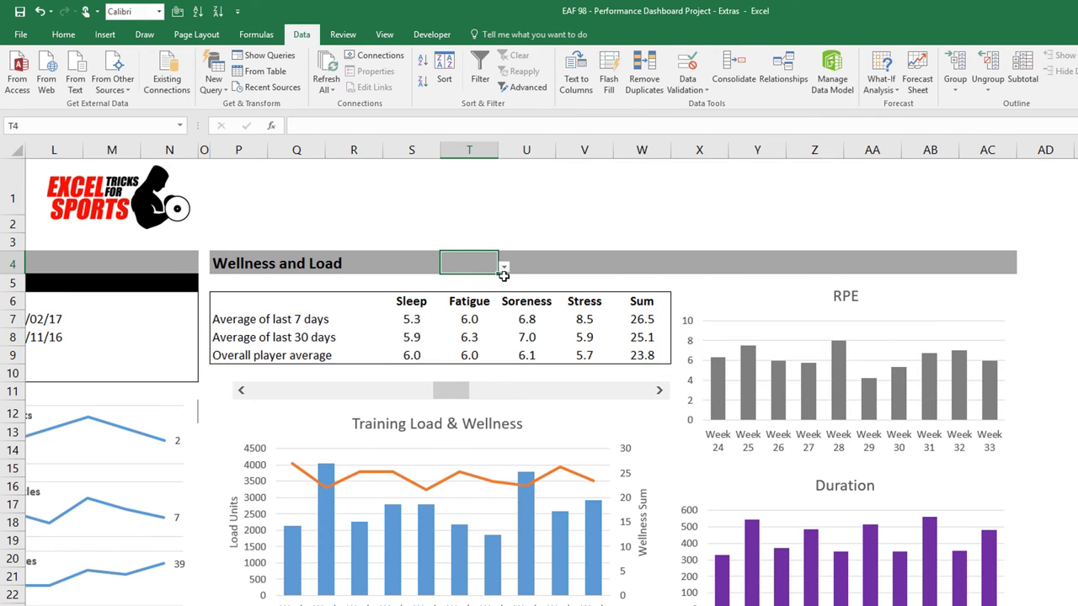
# - Test the T4 dropdown by picking CL, % Change and finally Avail
pyautogui.click(502, 267)
pyautogui.click(502, 280)
pyautogui.click(502, 267)
pyautogui.click(478, 292)
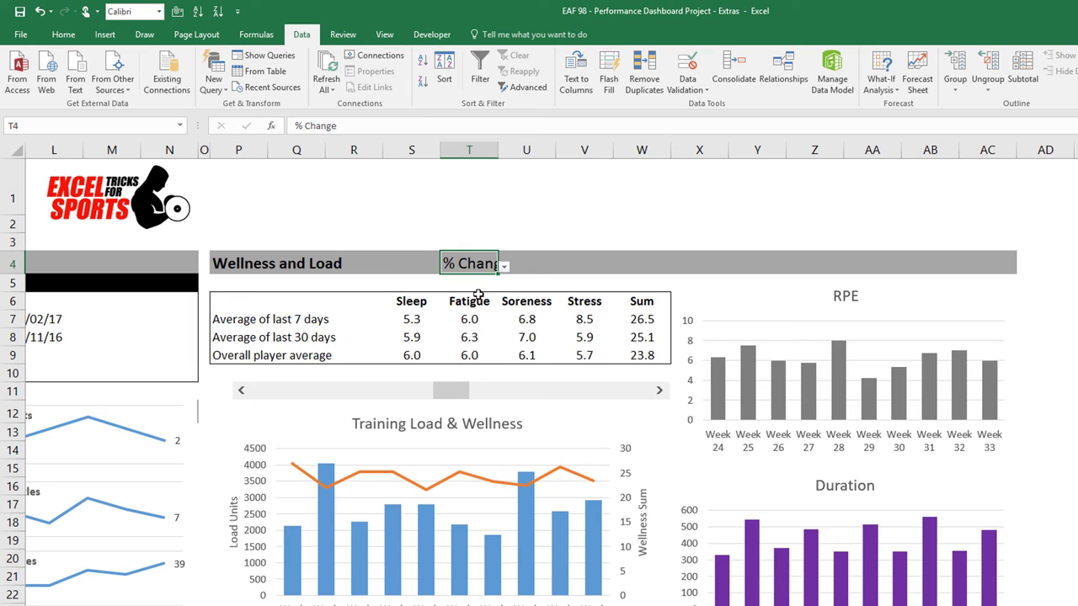
pyautogui.click(503, 268)
pyautogui.click(419, 304)
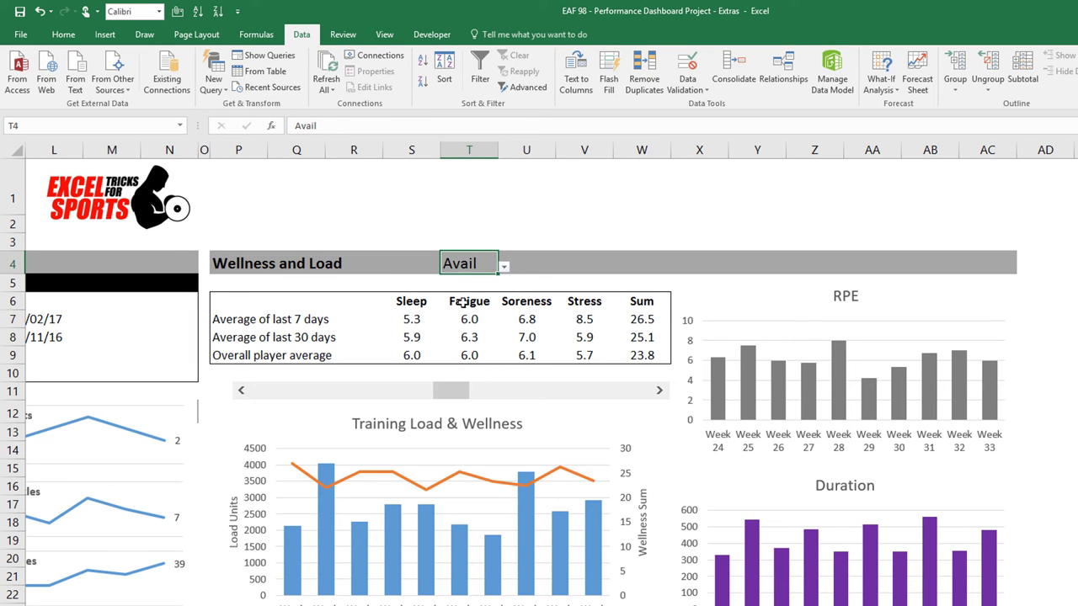
pyautogui.moveTo(459, 263); pyautogui.dragTo(603, 262)
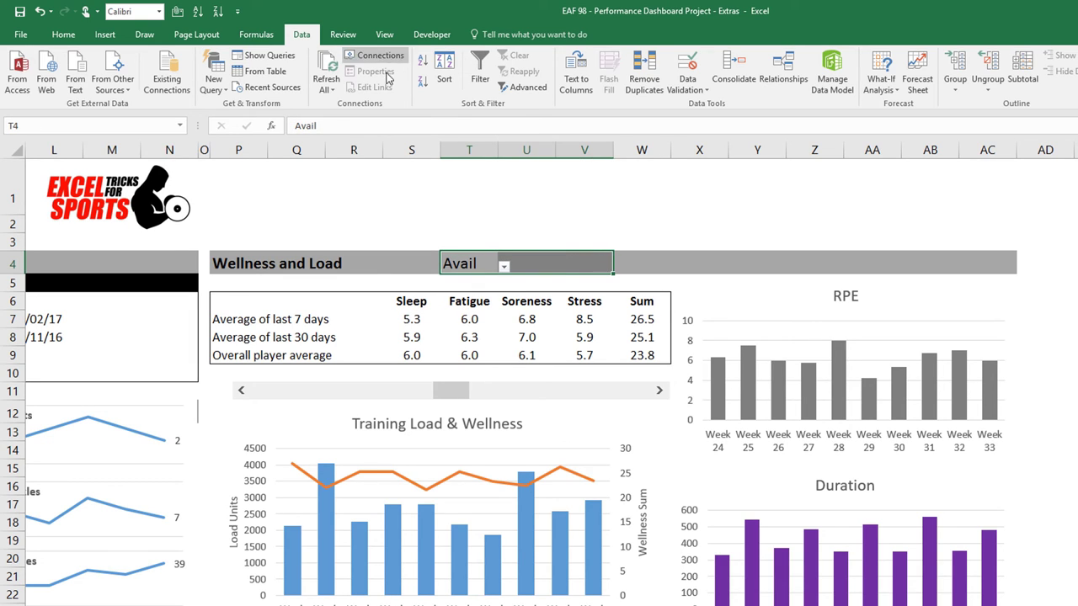
# - On the Workings sheet, rename the Avail header in U13 to Availability
pyautogui.click(64, 34)
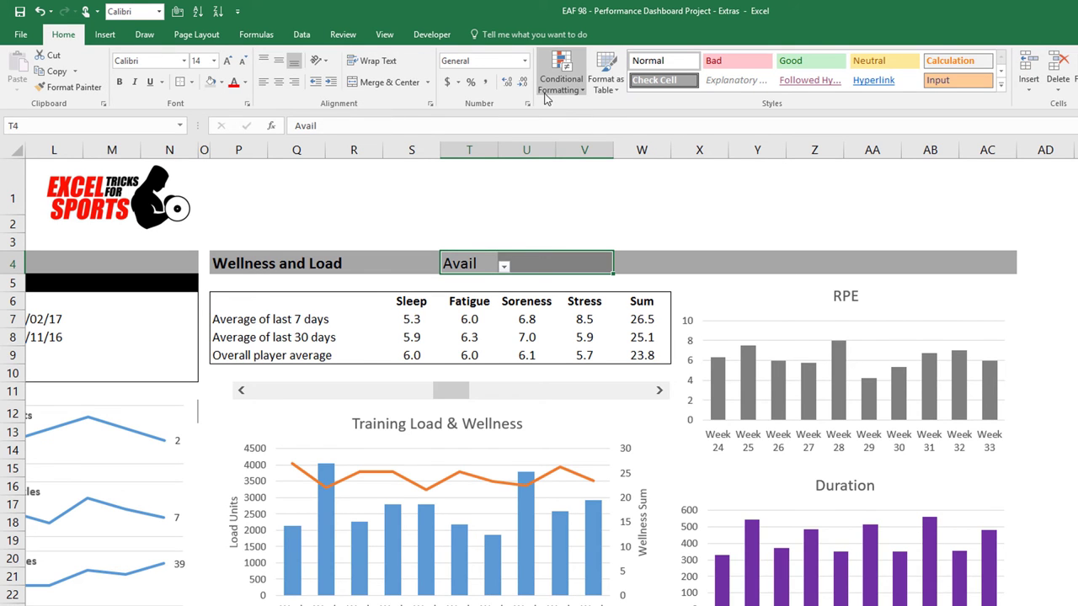
pyautogui.click(458, 242)
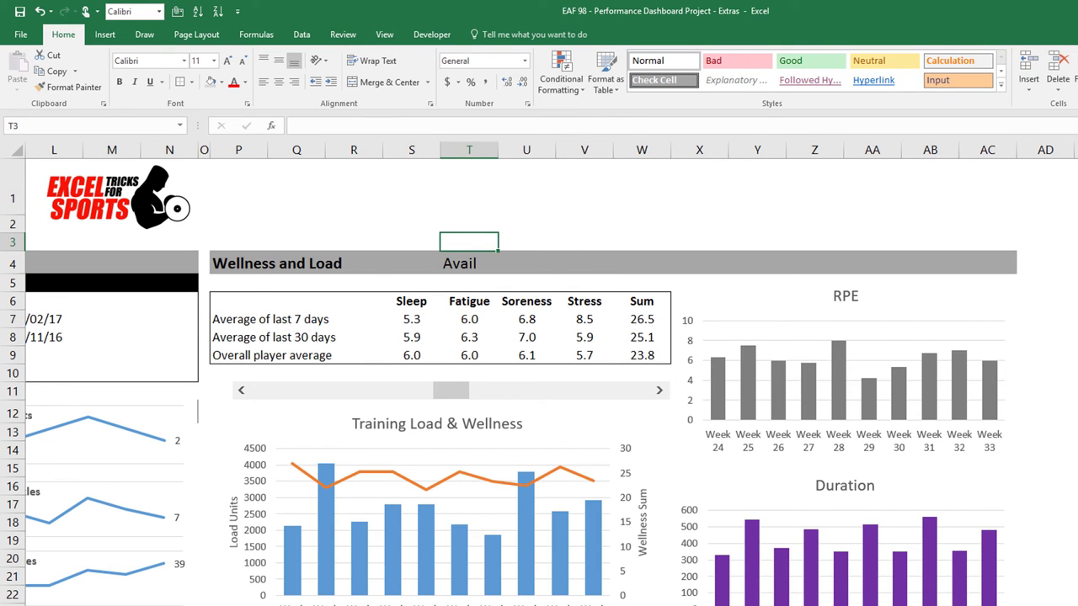
pyautogui.hotkey('ctrl', 'pagedown')
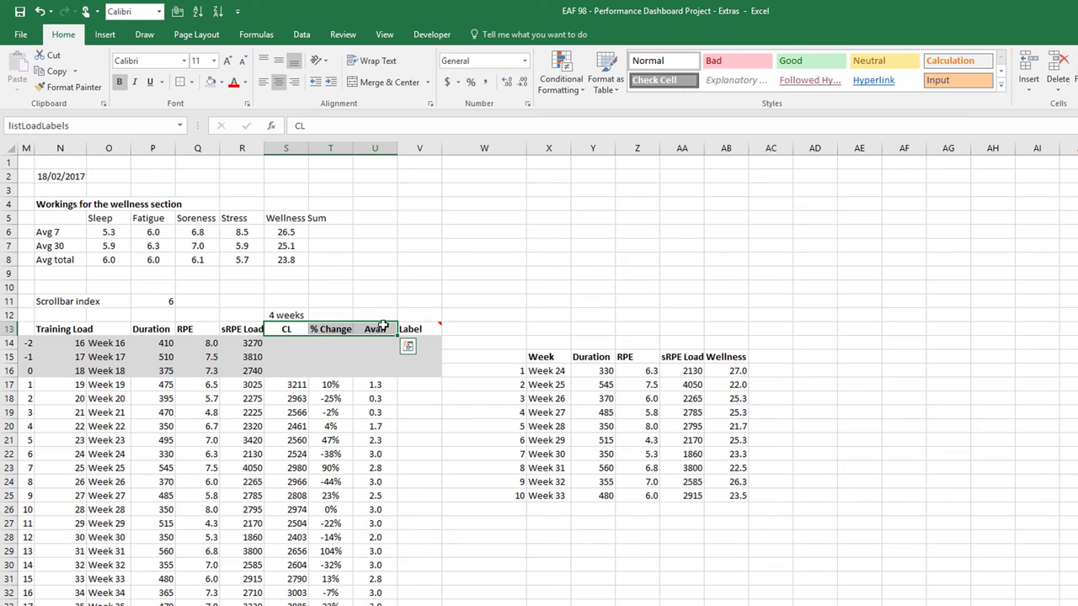
pyautogui.click(339, 126)
pyautogui.write('abo')
pyautogui.press('BackSpace')
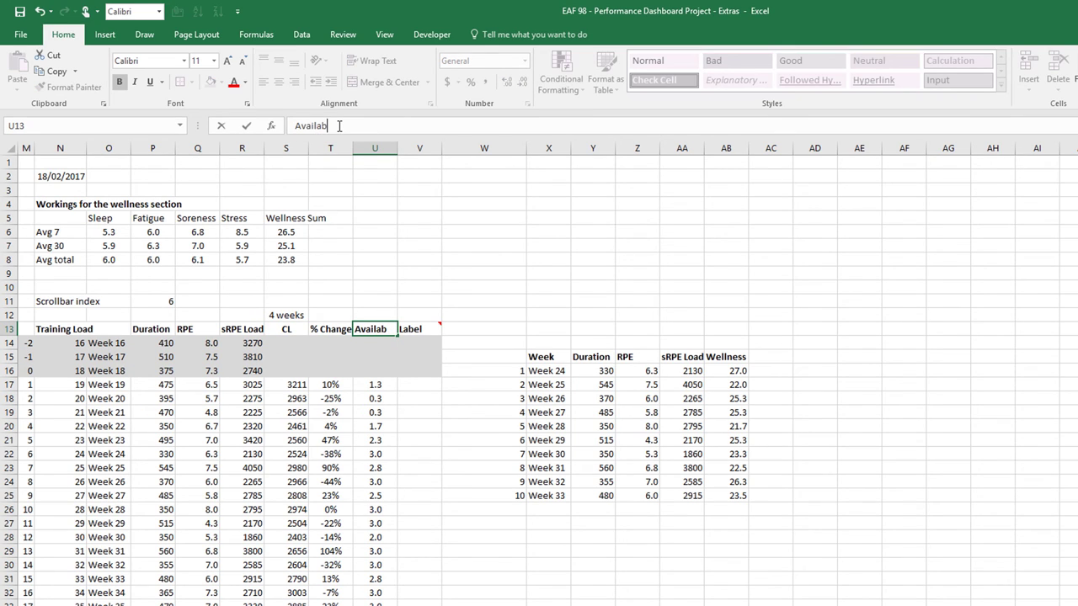
pyautogui.write('ility')
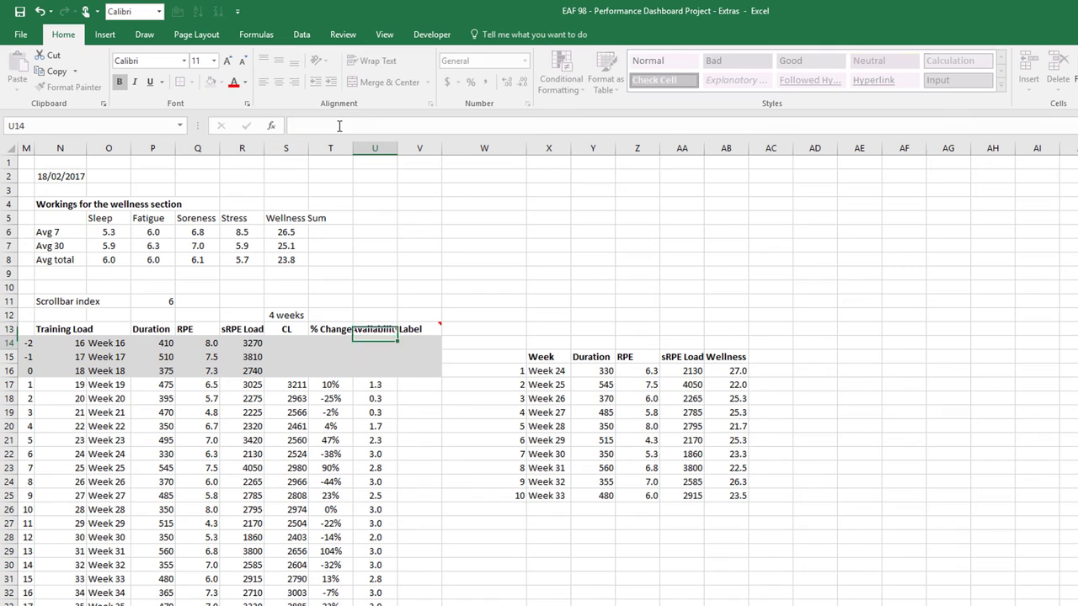
pyautogui.press('Return')
# - Rename the CL header in S13 to 4W Chronic
pyautogui.press('Up')
pyautogui.press('Left')
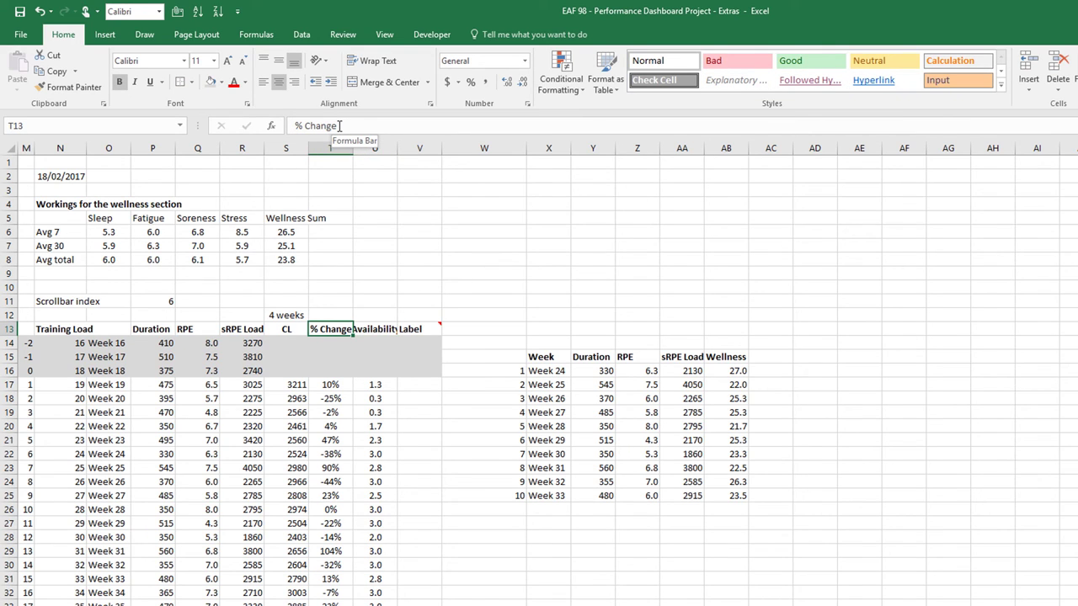
pyautogui.press('Left')
pyautogui.click(339, 126)
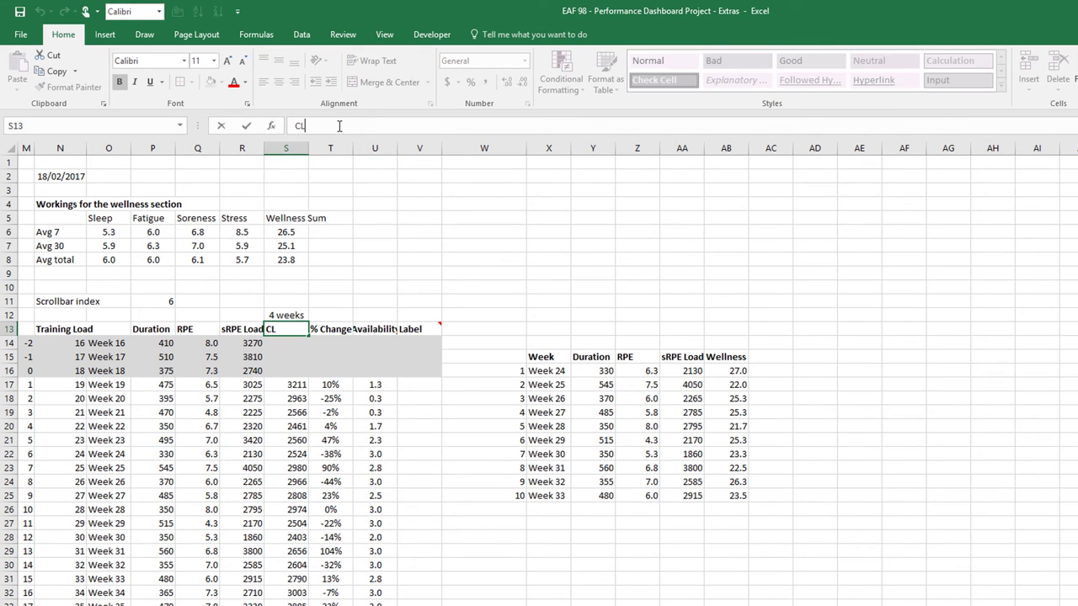
pyautogui.press('BackSpace')
pyautogui.press('BackSpace')
pyautogui.write('4W Chronic')
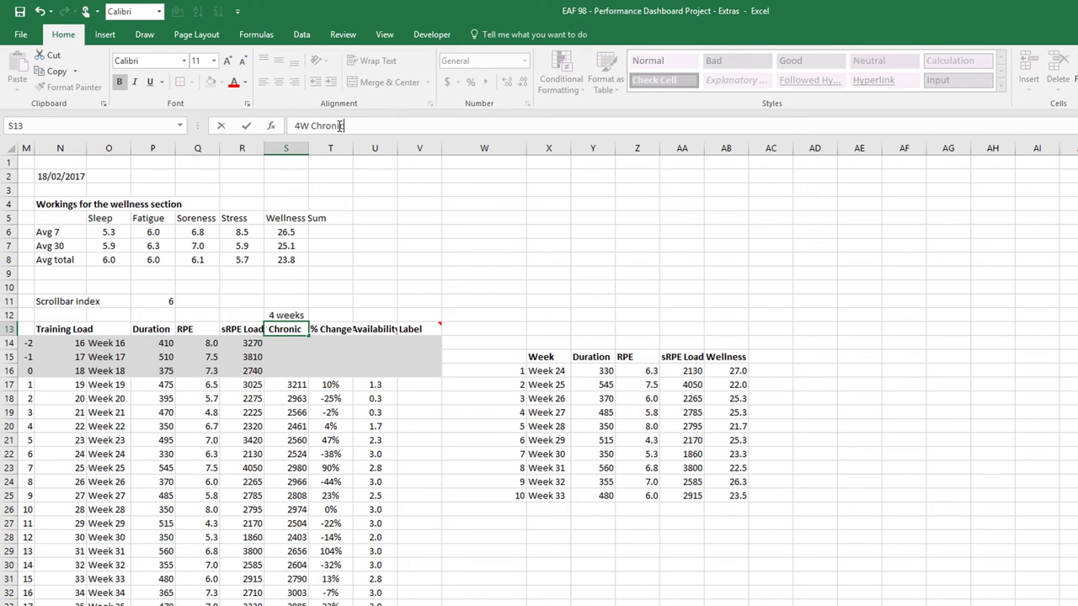
pyautogui.press('Return')
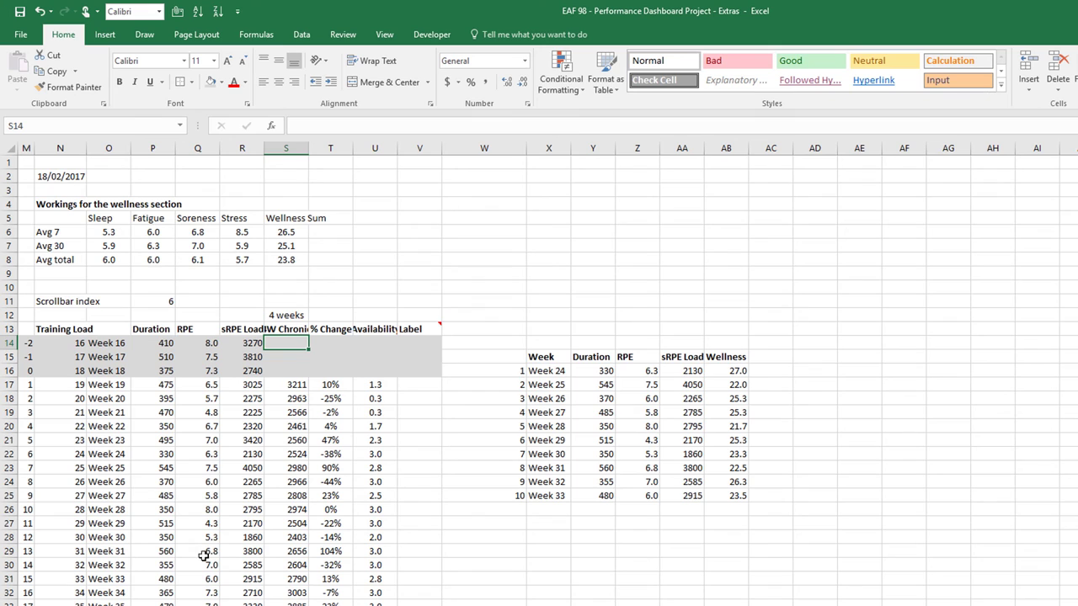
# - On the dashboard, switch the T4 dropdown to 4W Chronic, then to % Change
pyautogui.hotkey('ctrl', 'pageup')
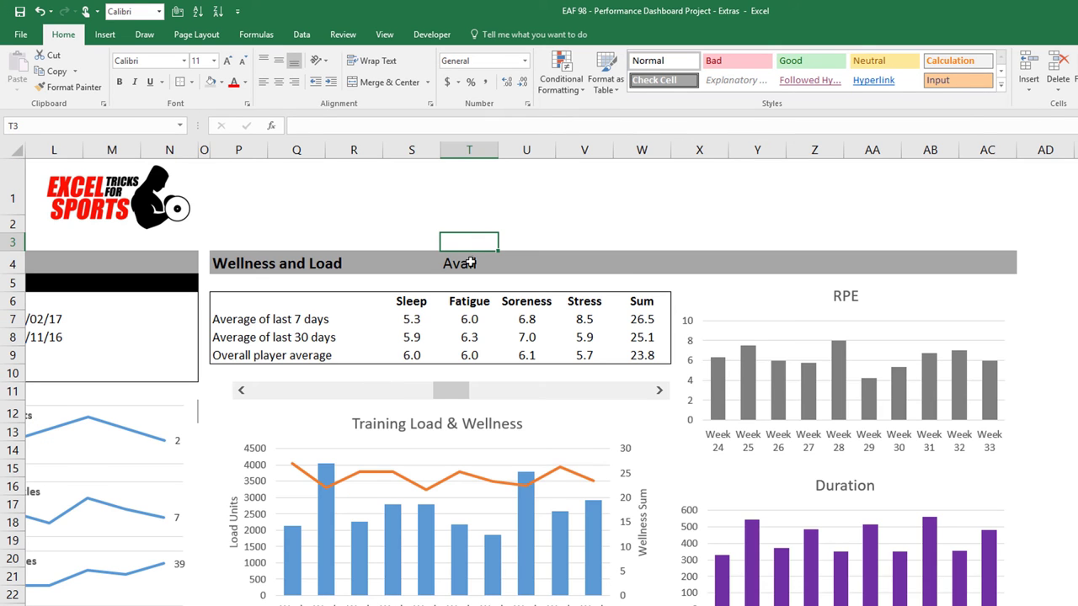
pyautogui.click(485, 263)
pyautogui.click(619, 268)
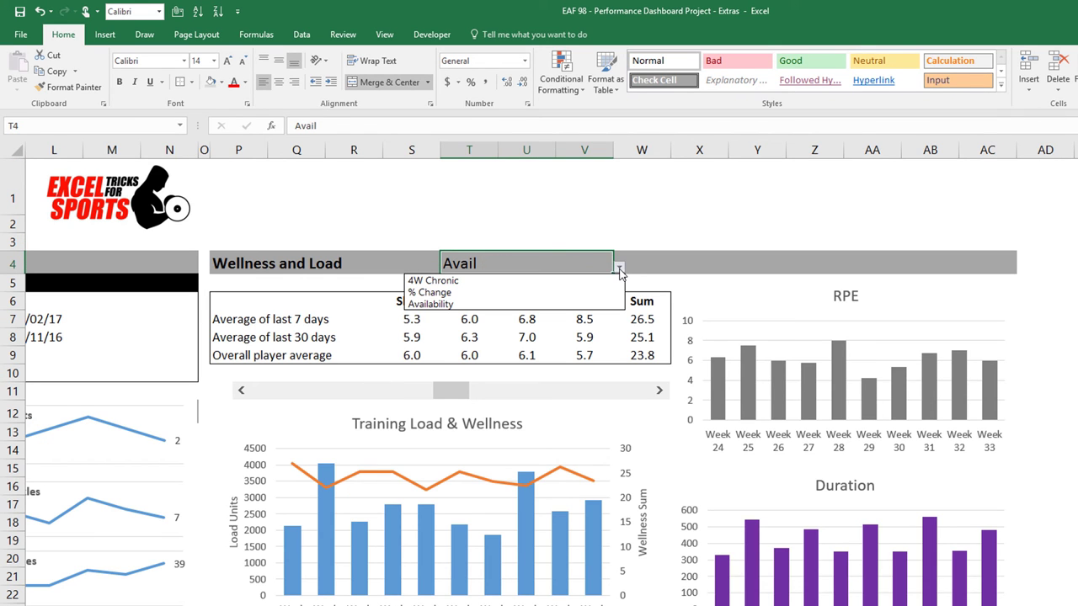
pyautogui.press('Down')
pyautogui.press('Return')
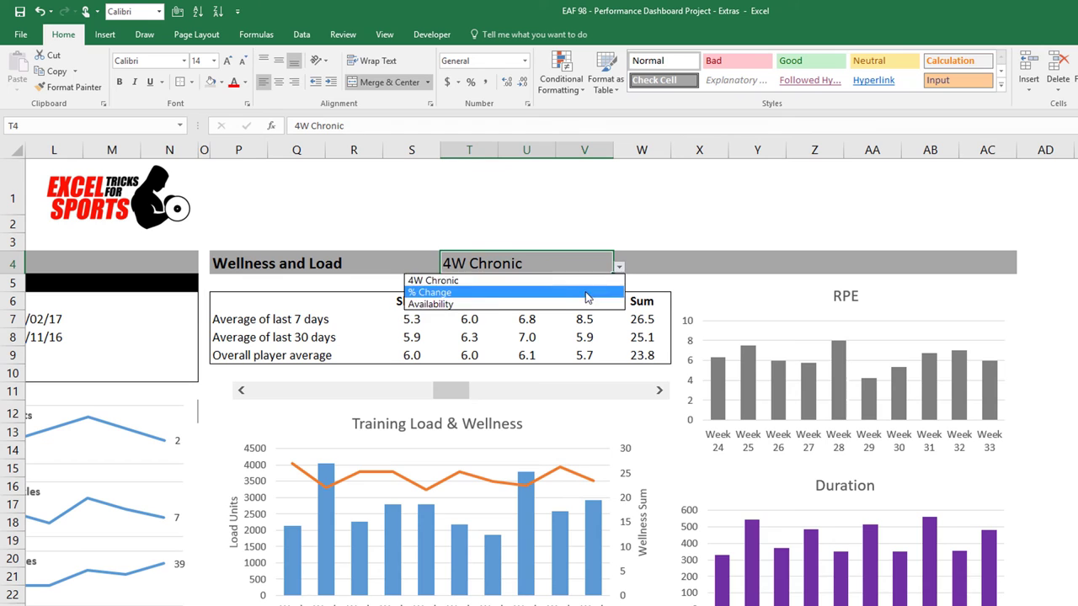
pyautogui.hotkey('alt', 'Down')
pyautogui.press('Down')
pyautogui.press('Return')
# - Set T4 to Availability and select the chart's sRPE Load columns
pyautogui.click(627, 263)
pyautogui.click(590, 260)
pyautogui.click(619, 268)
pyautogui.click(519, 302)
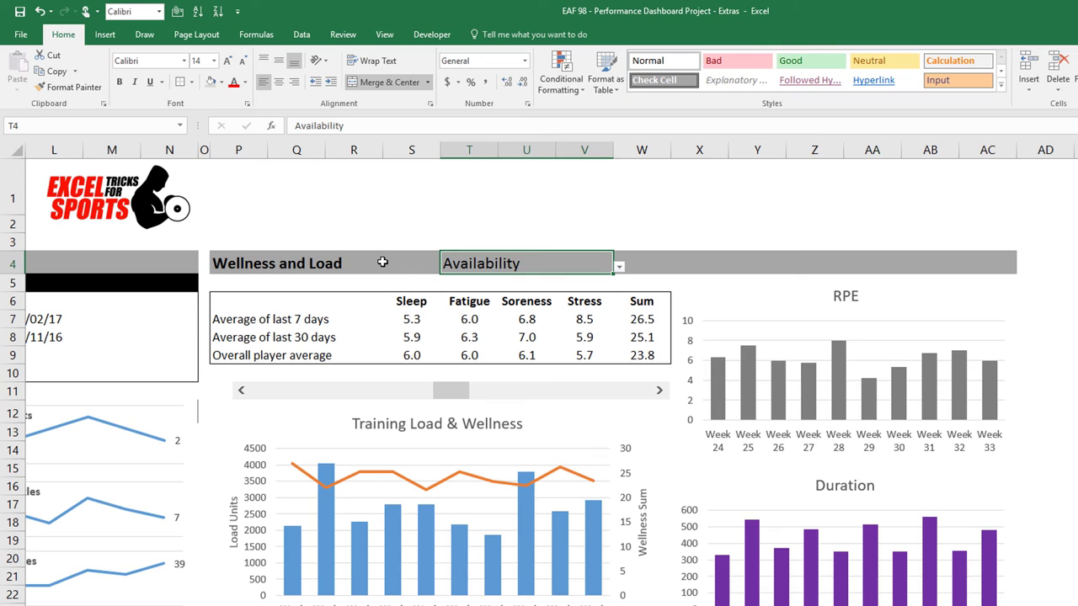
pyautogui.click(329, 553)
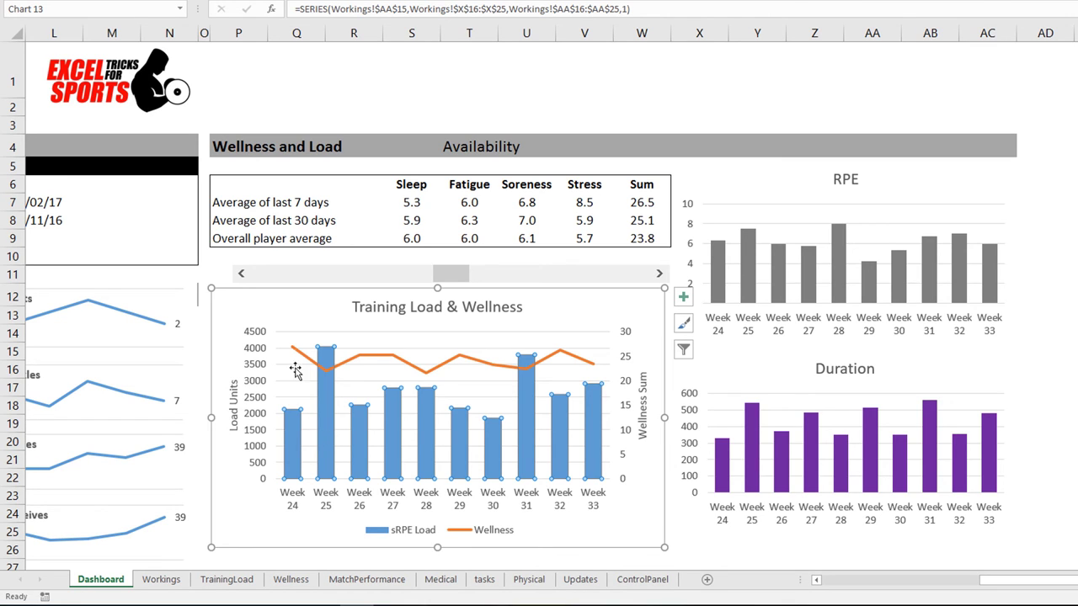
# - Add data labels to the sRPE Load columns and bring up their label formatting settings
pyautogui.rightClick(330, 459)
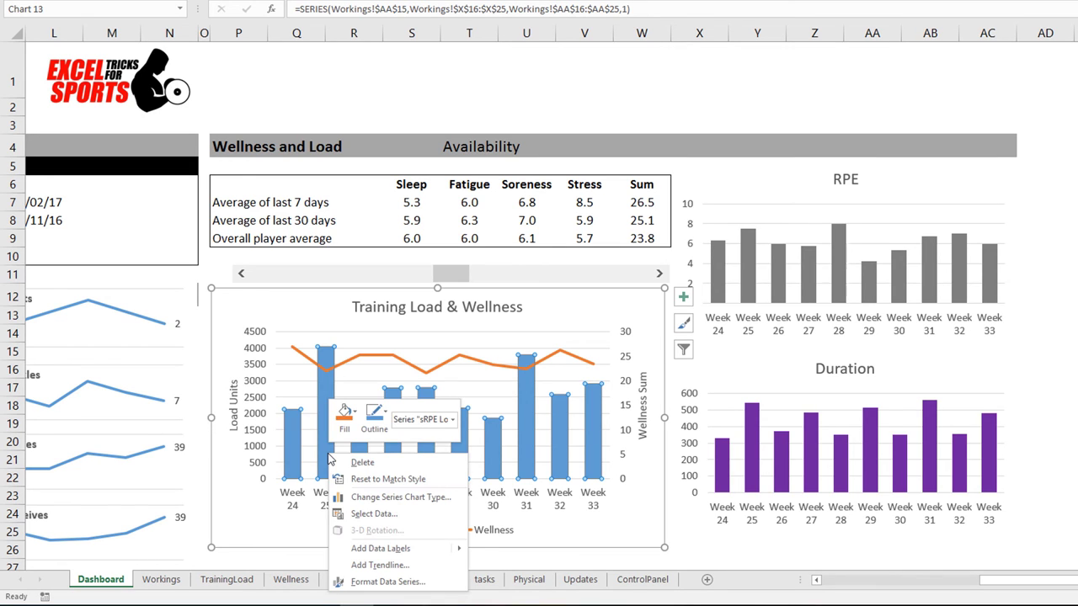
pyautogui.click(381, 548)
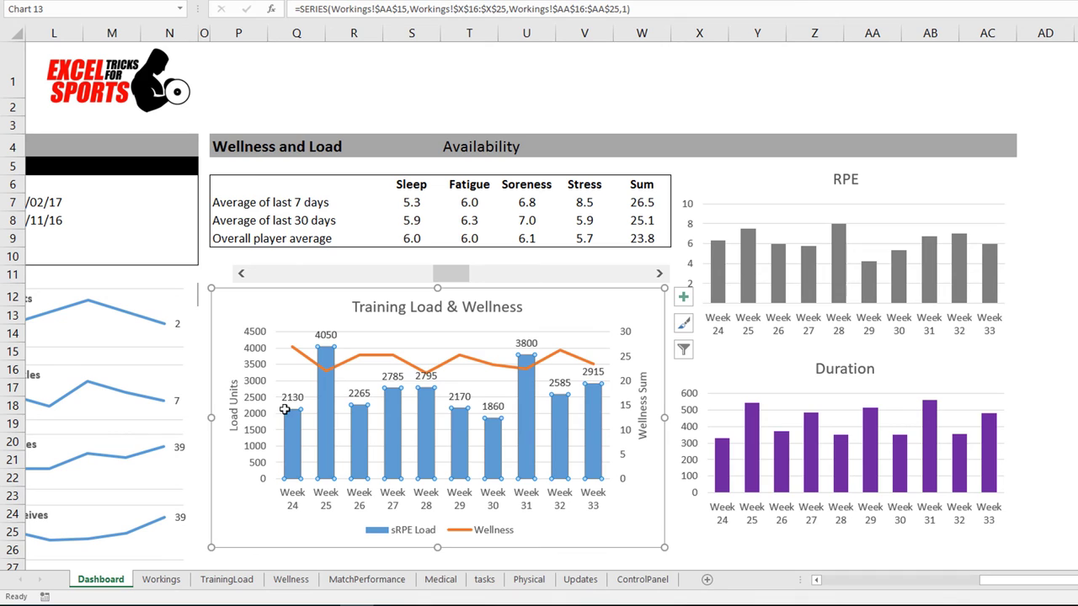
pyautogui.click(292, 397)
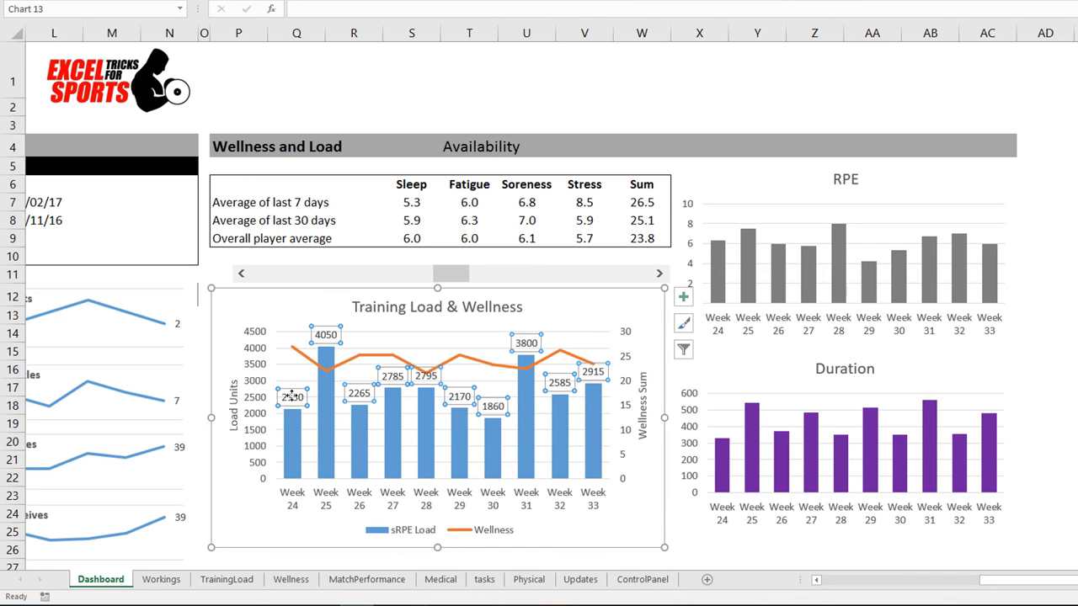
pyautogui.rightClick(291, 398)
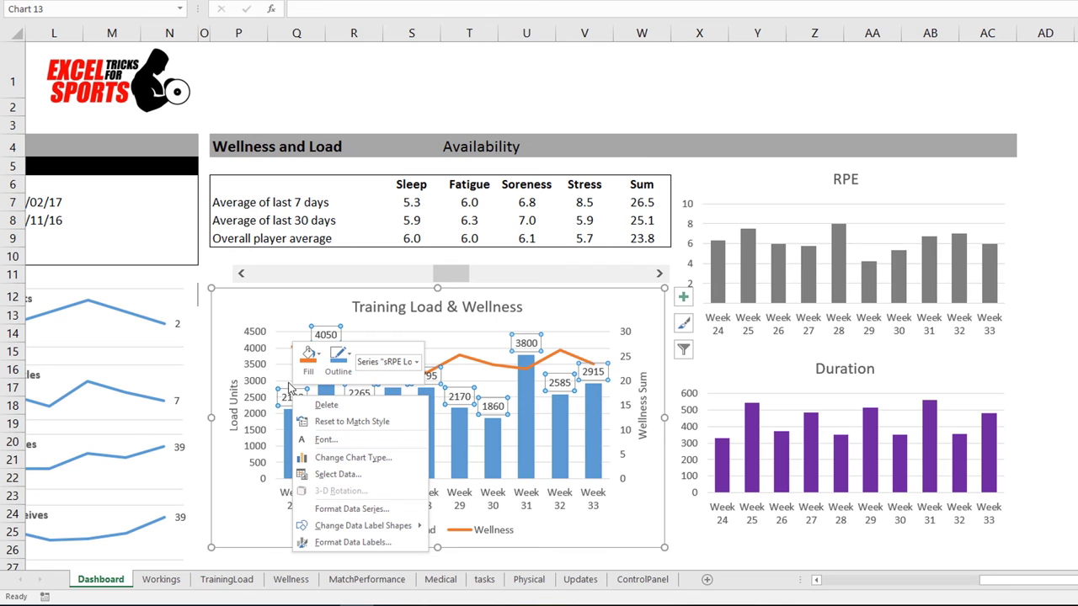
pyautogui.click(328, 541)
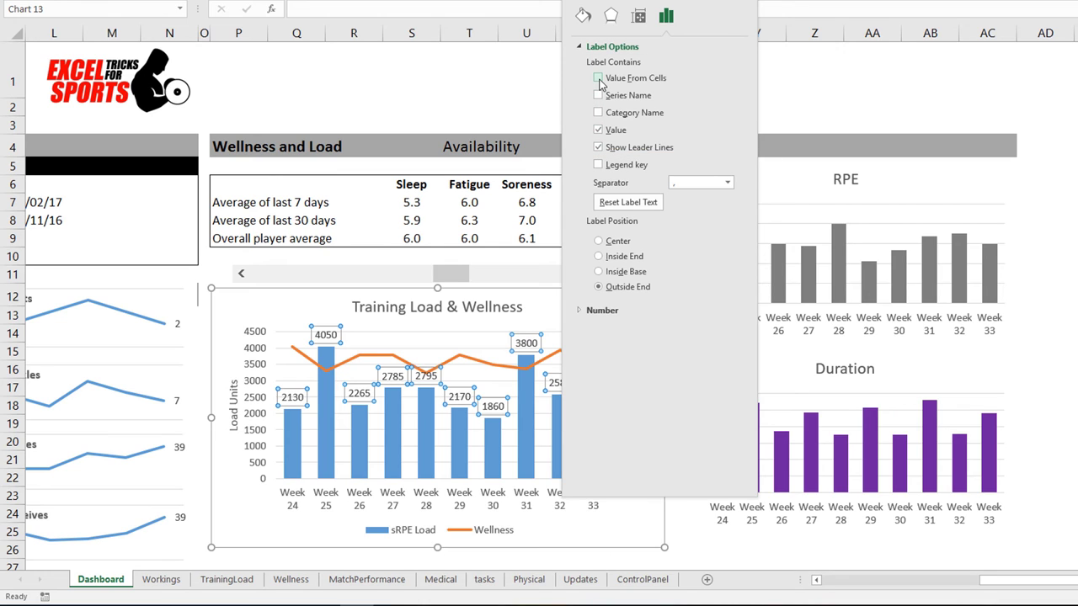
# - Take label text from Workings!$V$17:$V$36 and turn off the Value option
pyautogui.click(597, 79)
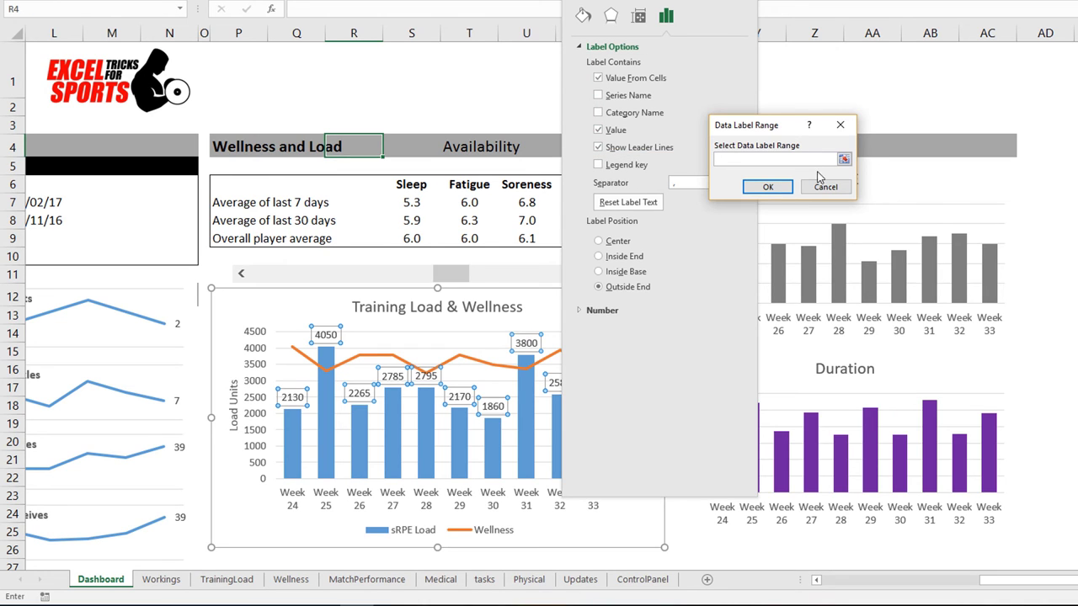
pyautogui.click(844, 160)
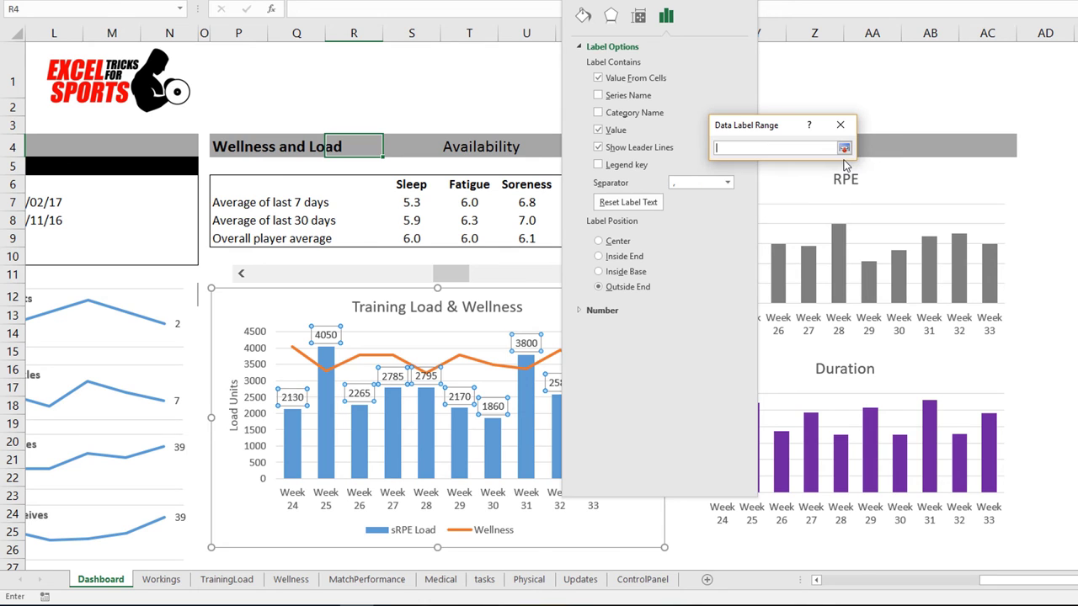
pyautogui.click(161, 579)
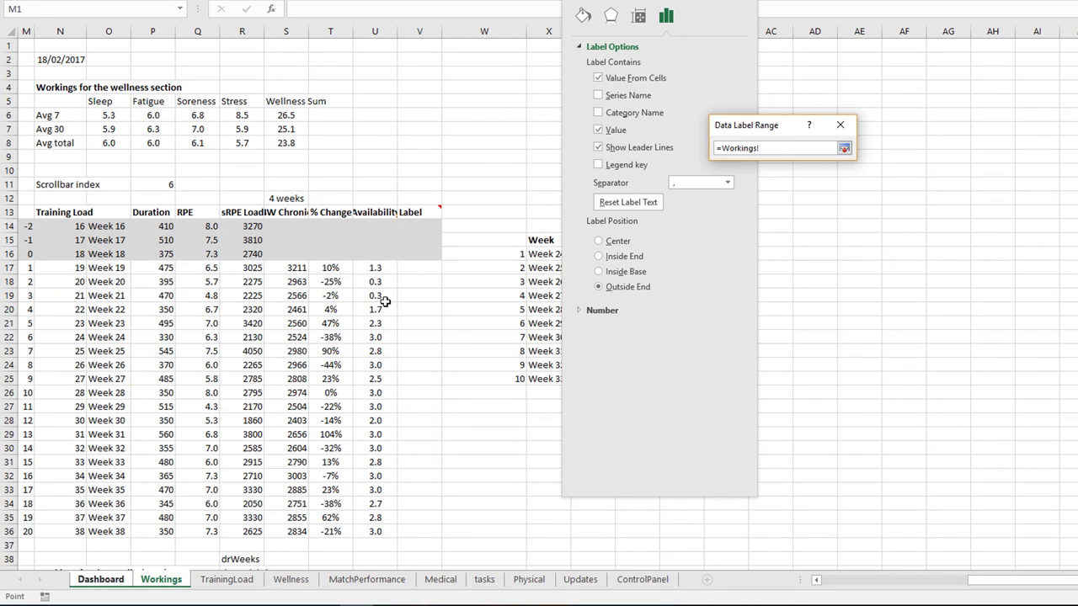
pyautogui.moveTo(409, 269); pyautogui.dragTo(409, 531)
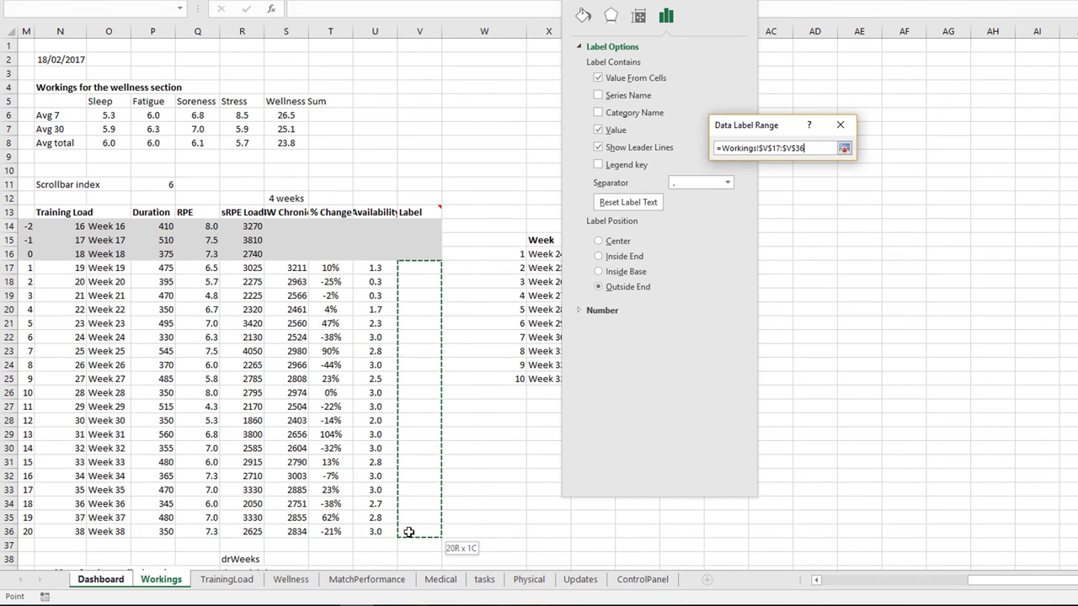
pyautogui.click(843, 149)
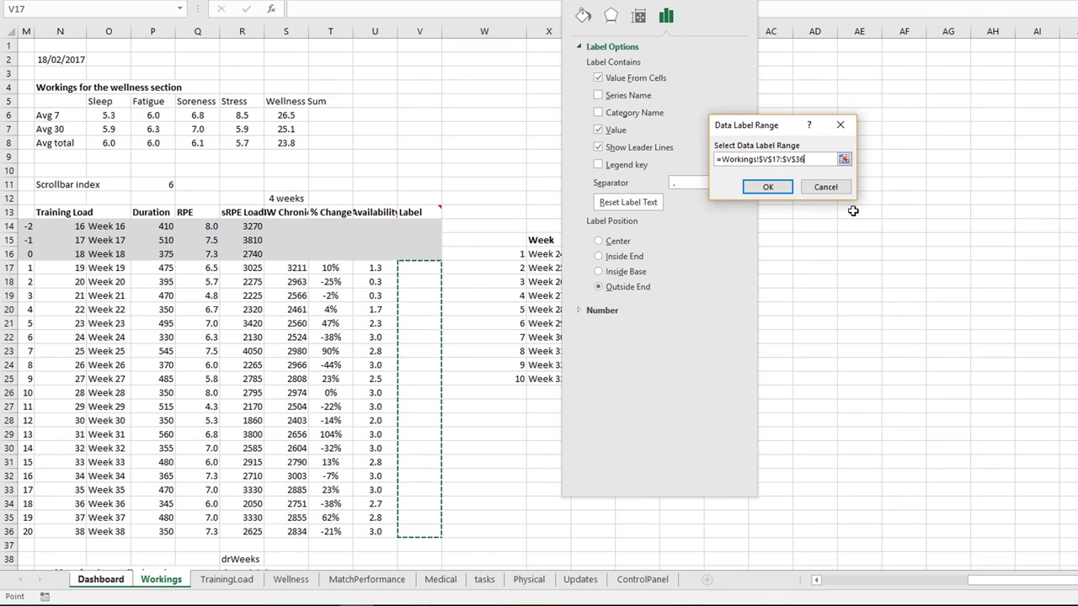
pyautogui.click(766, 186)
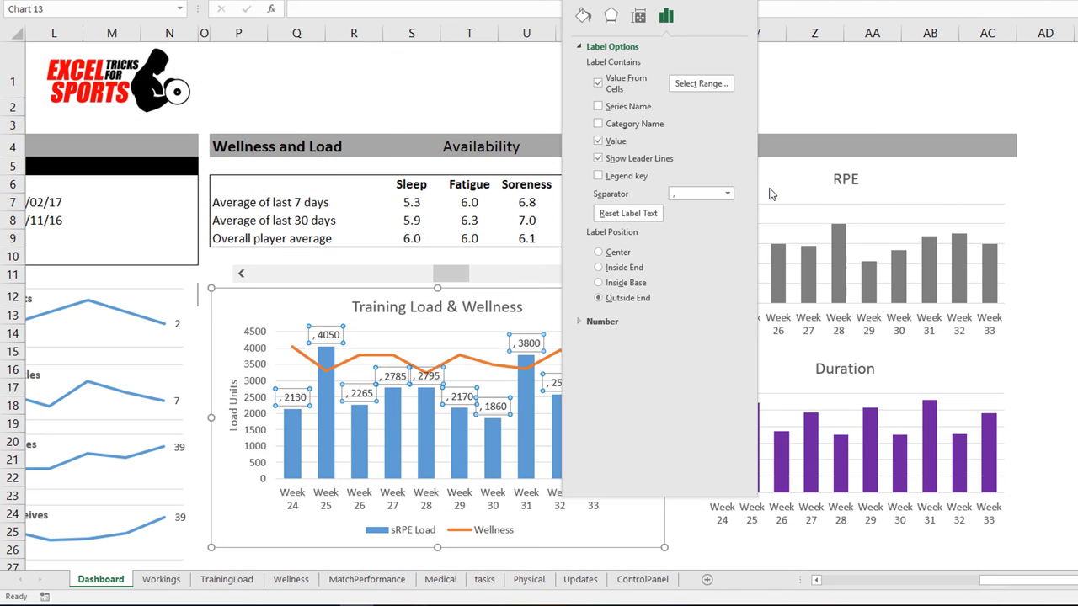
pyautogui.click(598, 141)
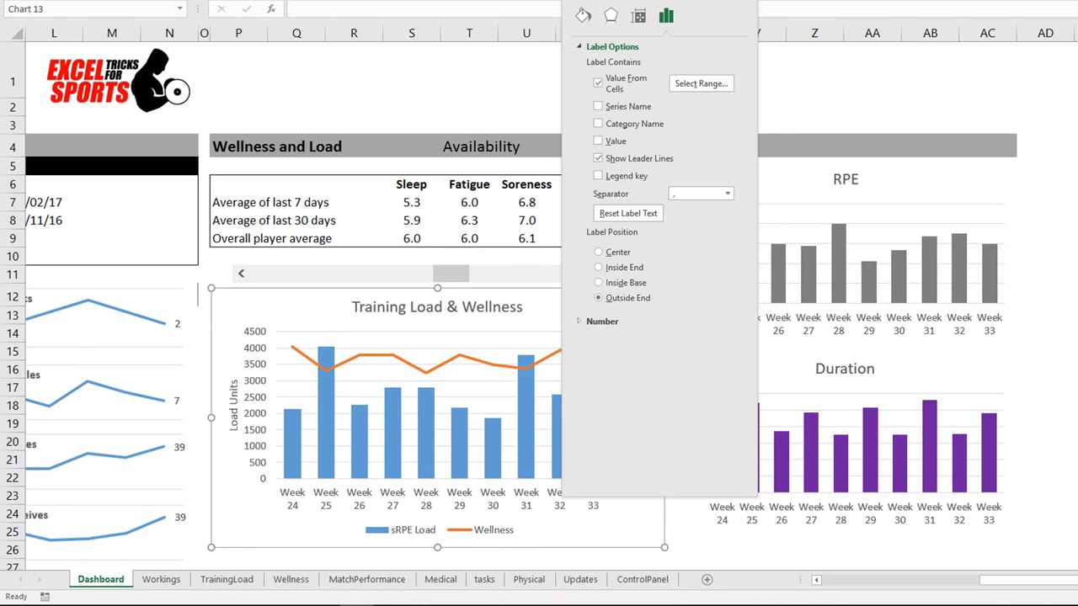
pyautogui.click(748, 3)
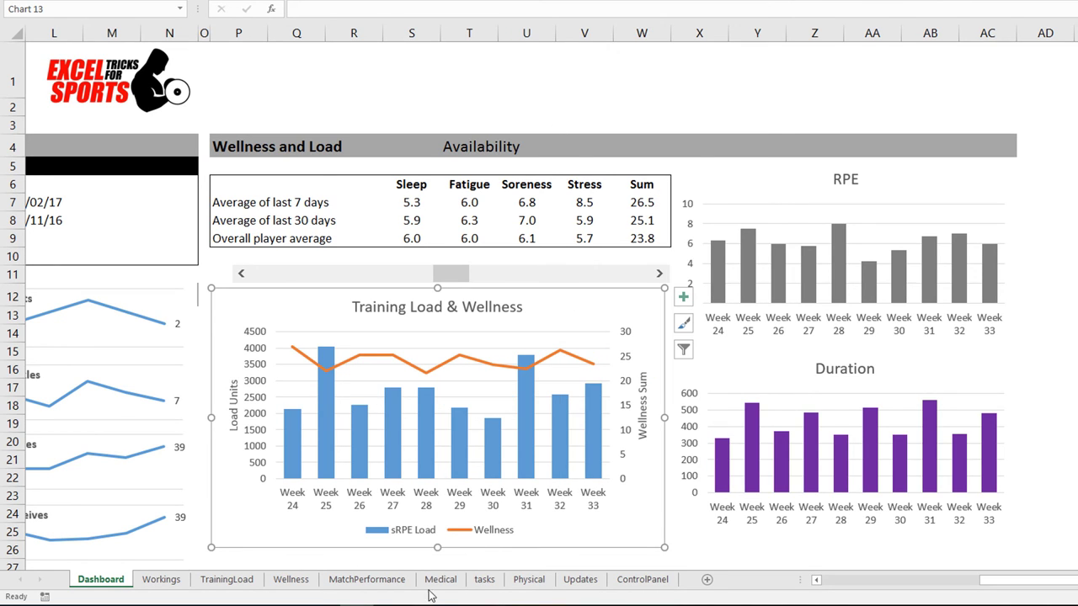
# - Link Workings cell V11 to the dashboard's metric choice with =Dashboard!$T$4
pyautogui.click(148, 581)
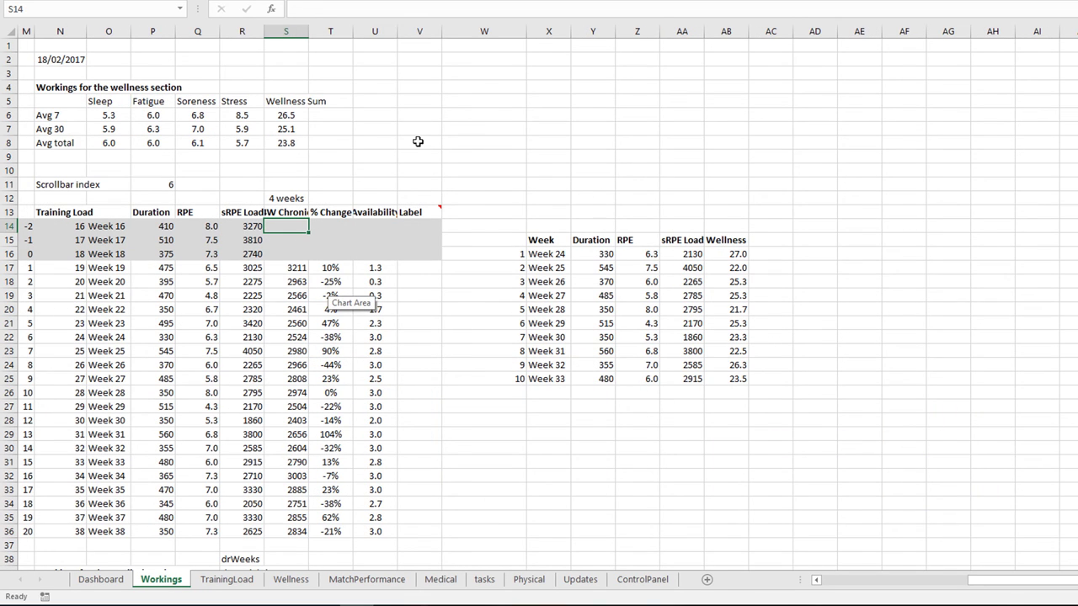
pyautogui.click(409, 183)
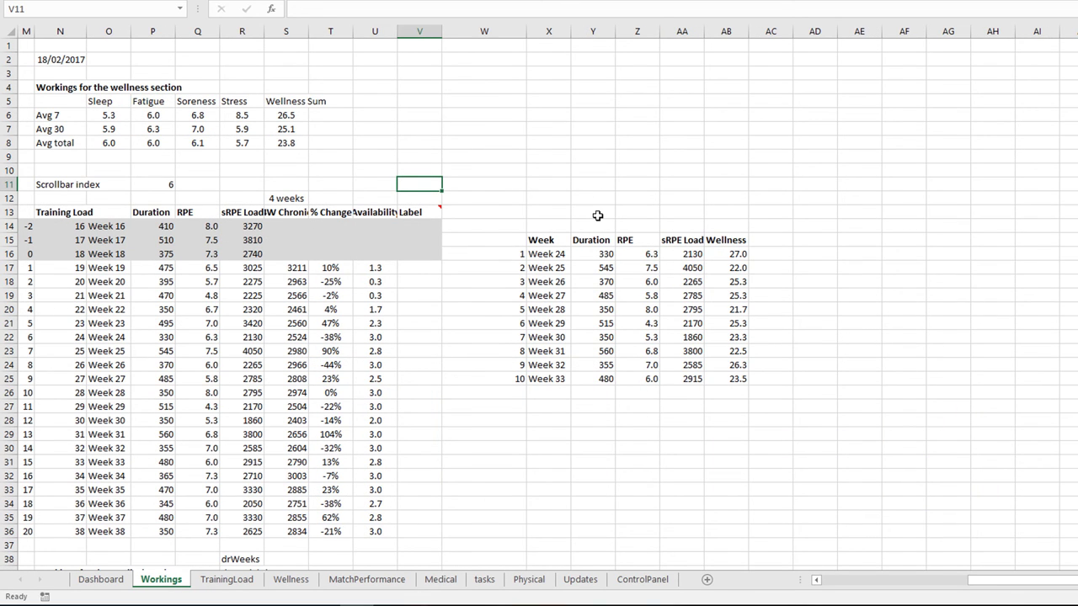
pyautogui.write('=')
pyautogui.click(101, 580)
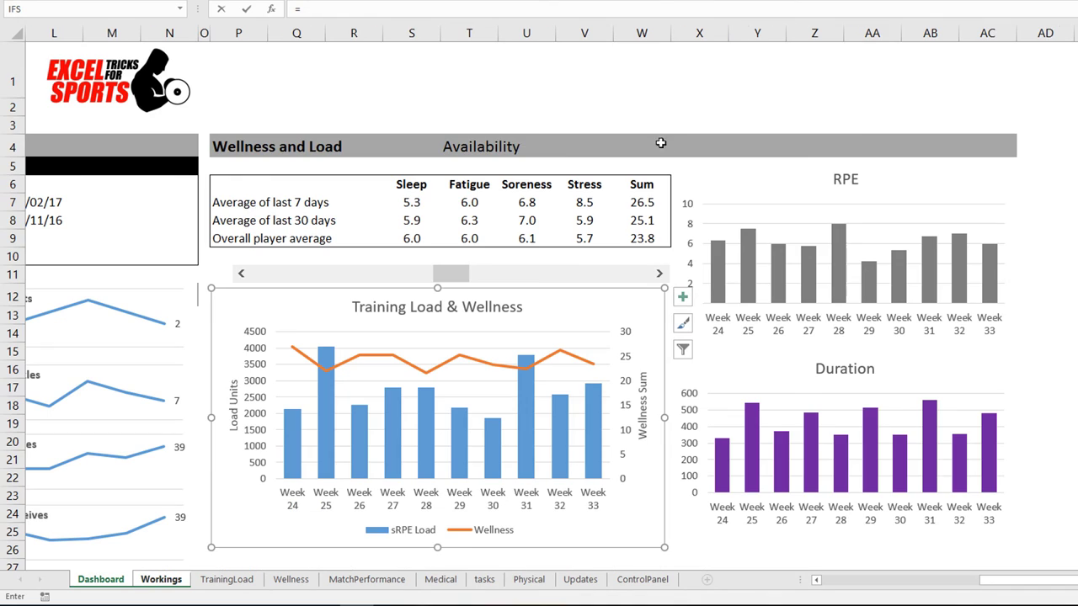
pyautogui.click(481, 146)
pyautogui.press('Return')
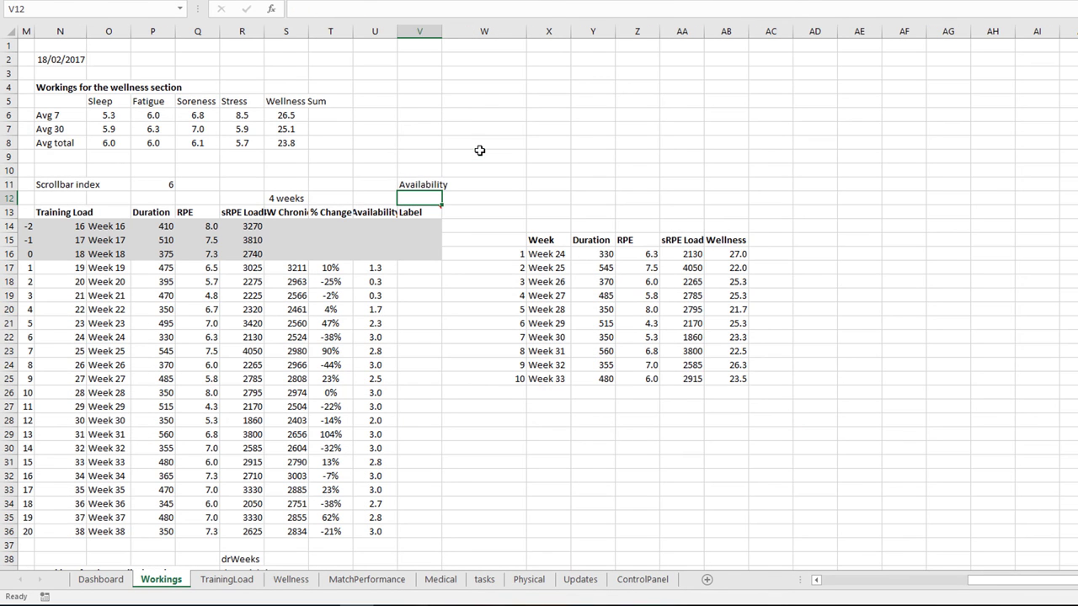
pyautogui.click(407, 183)
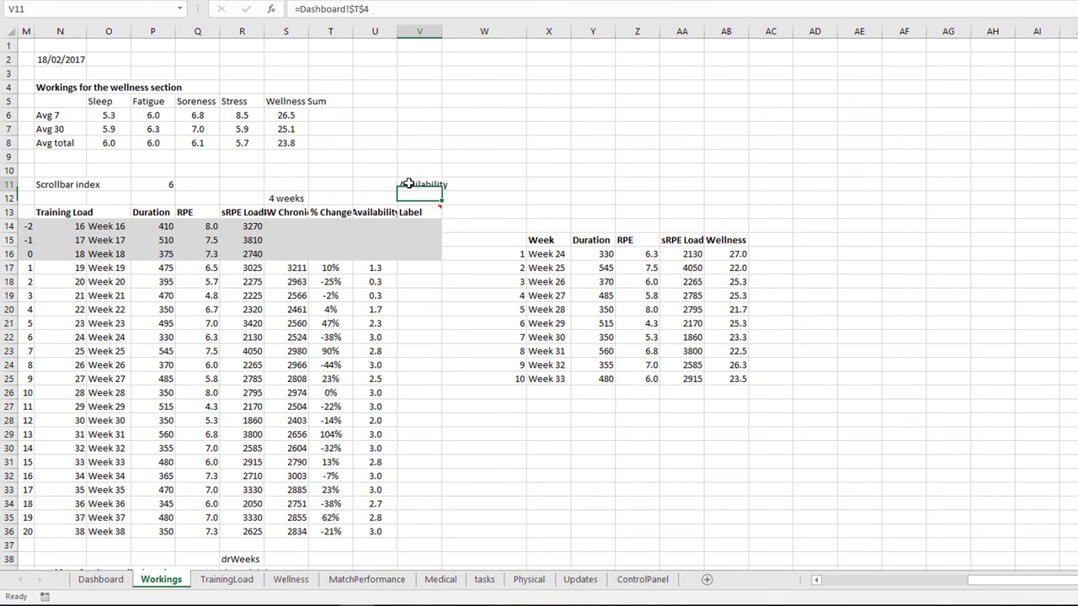
# - Enter =INDEX(S17:U17,MATCH($V$11,S13:U13,0)) in V17 and fill it down to V36
pyautogui.click(420, 267)
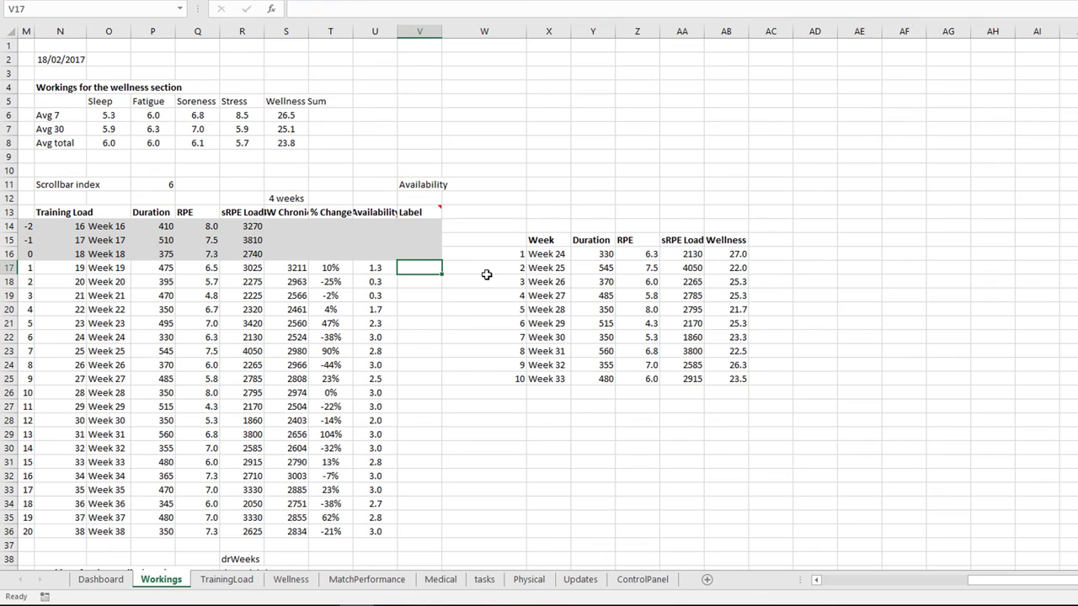
pyautogui.write('=')
pyautogui.write('index(')
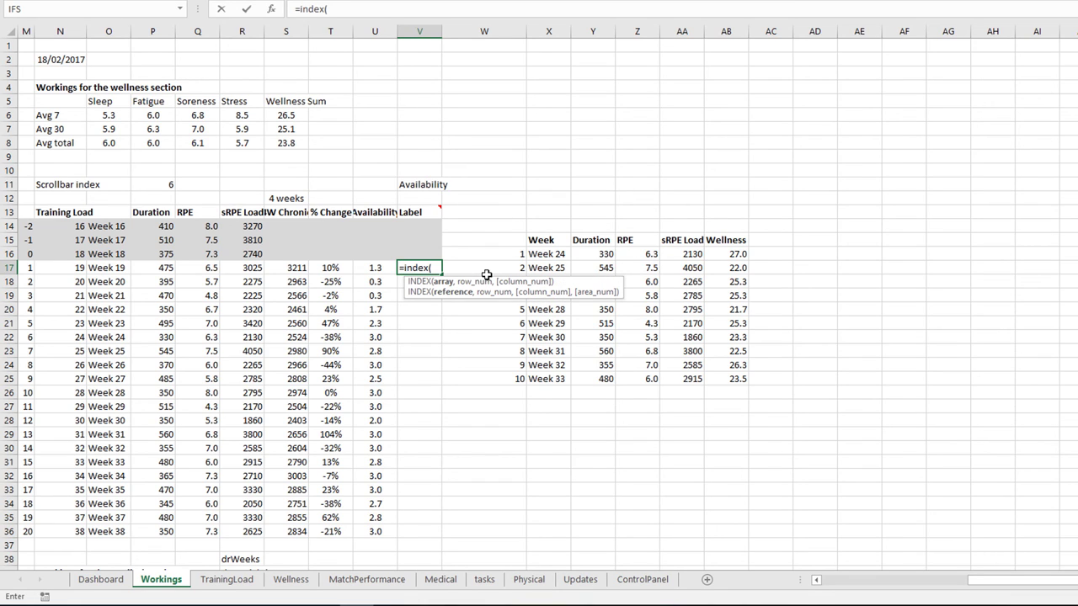
pyautogui.moveTo(283, 269); pyautogui.dragTo(368, 269)
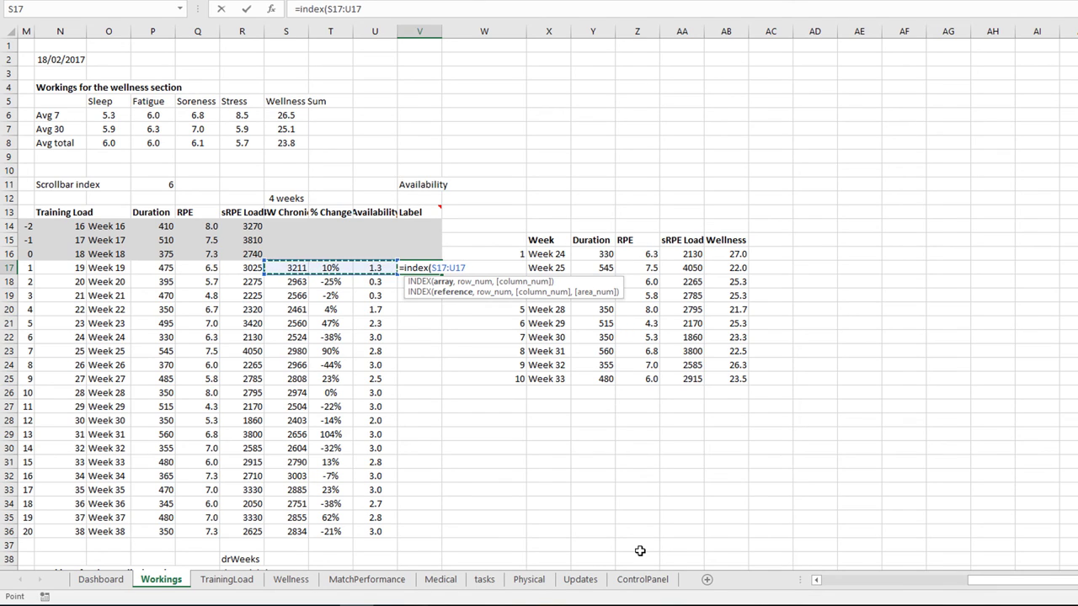
pyautogui.write(',')
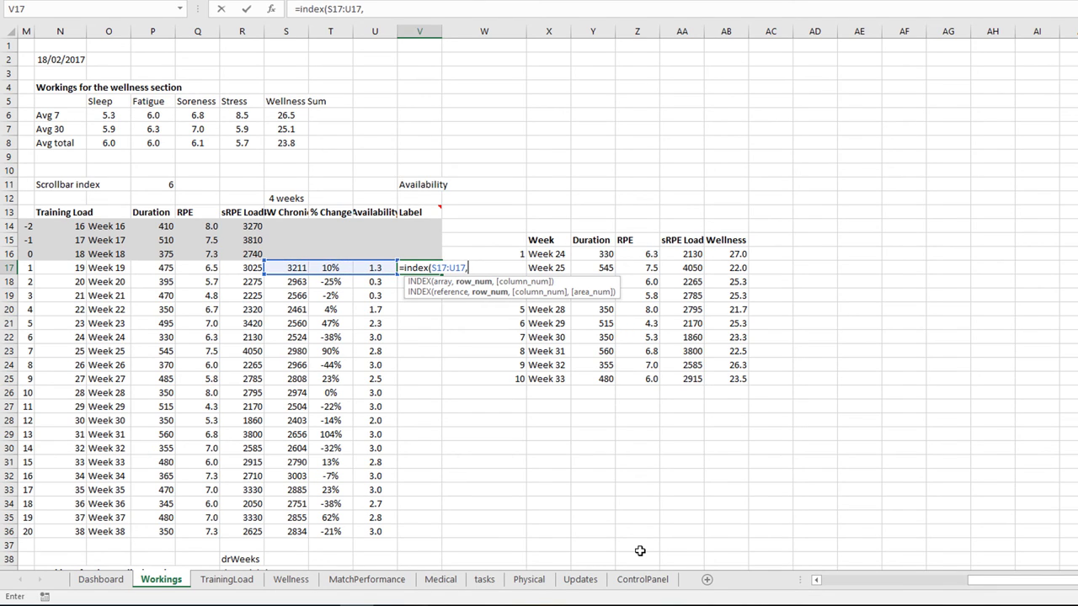
pyautogui.write('match(')
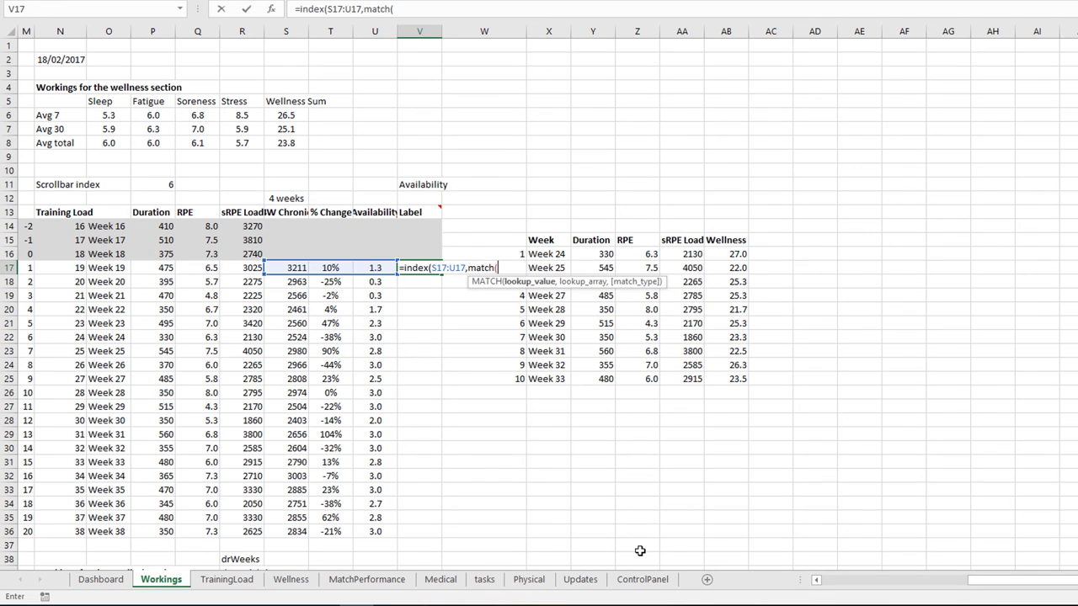
pyautogui.click(421, 181)
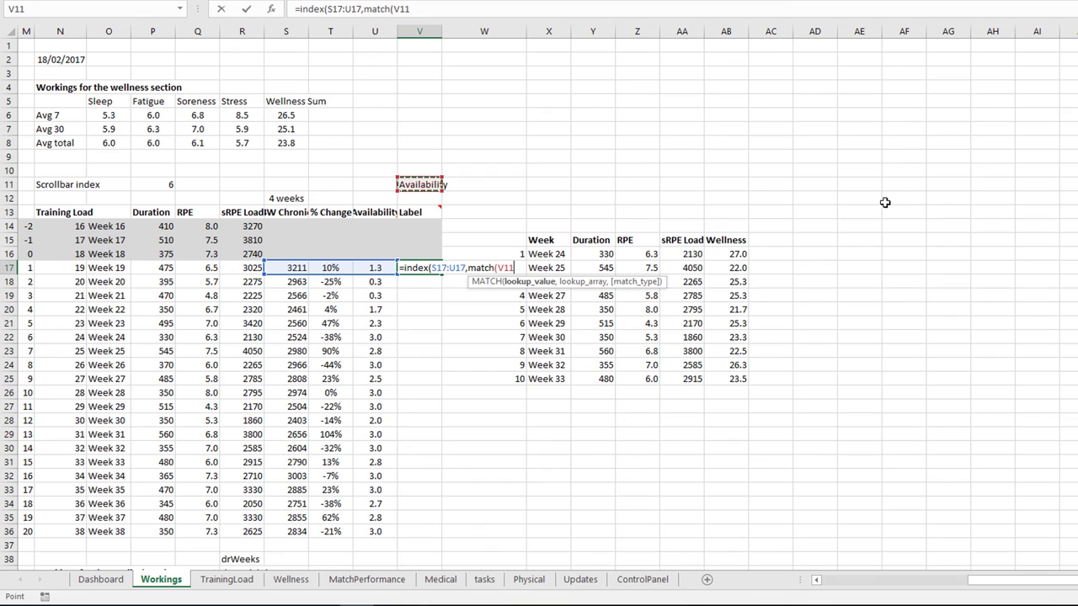
pyautogui.press('F4')
pyautogui.write(',')
pyautogui.moveTo(292, 212); pyautogui.dragTo(379, 212)
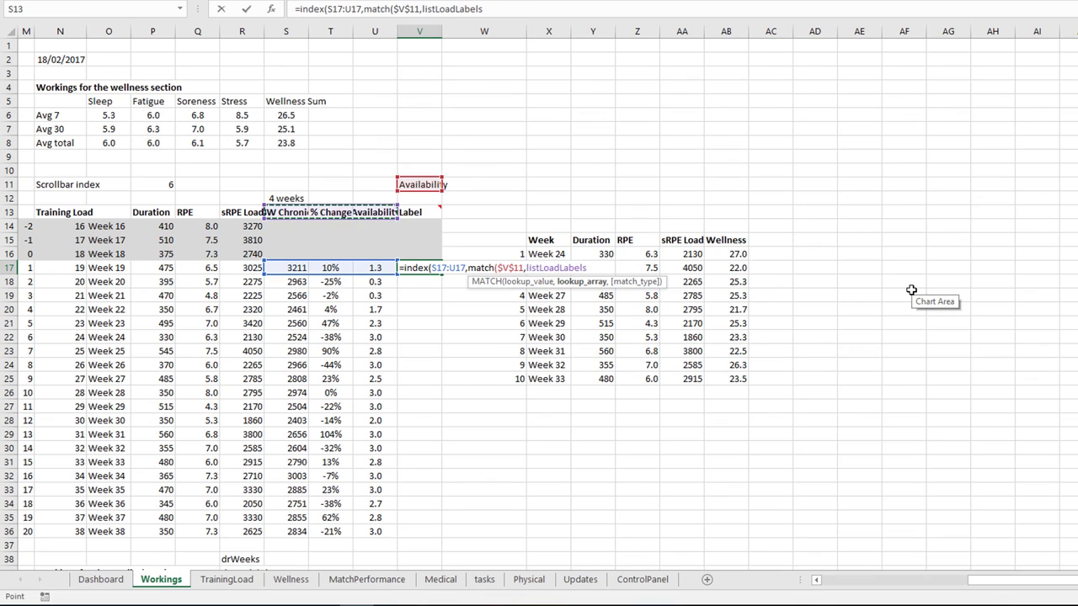
pyautogui.write(',0))')
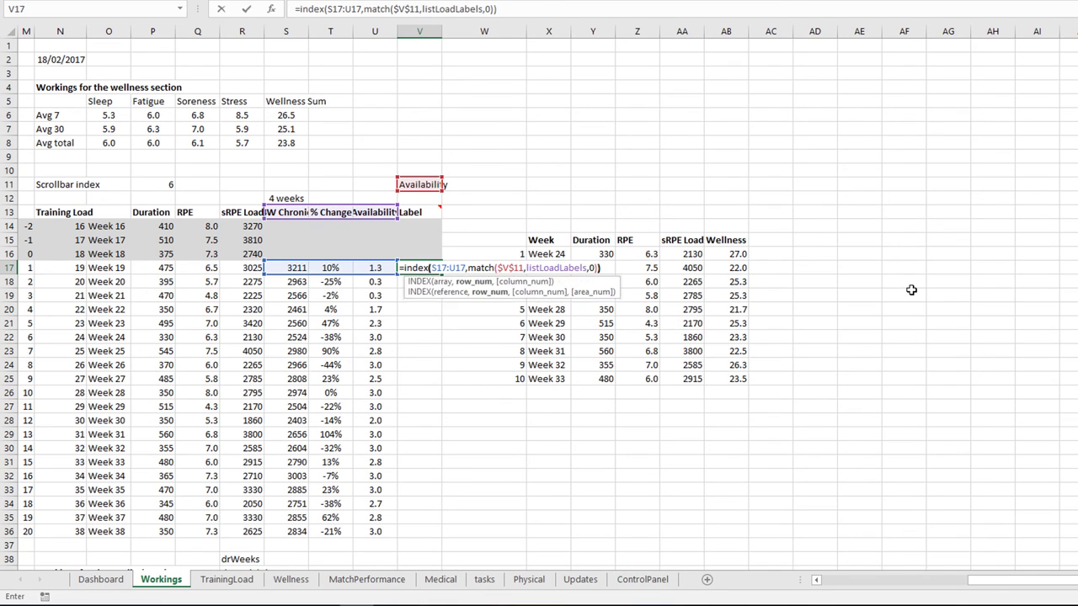
pyautogui.press('Return')
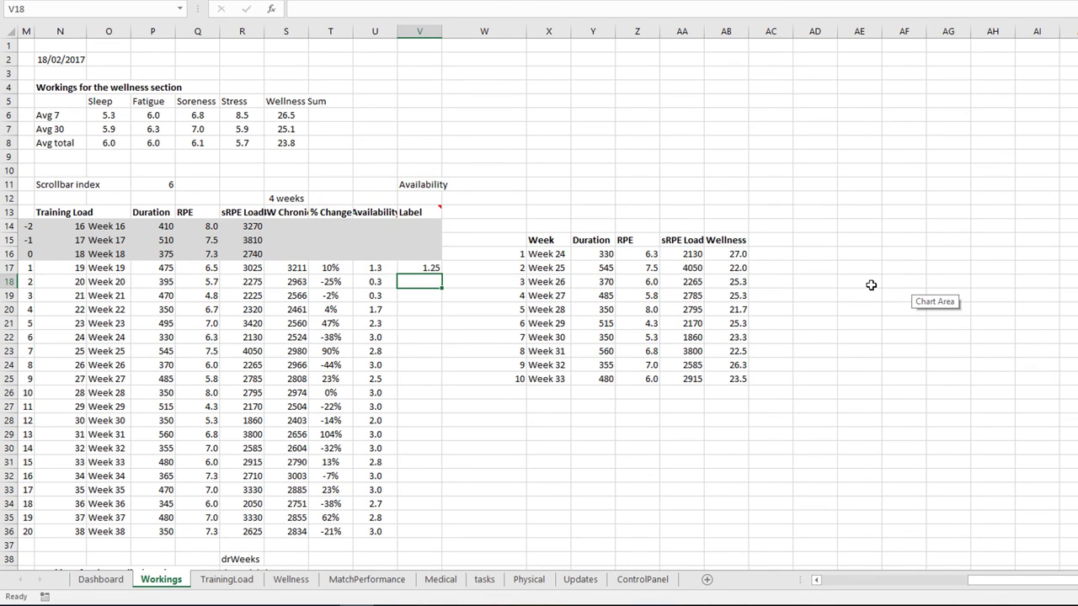
pyautogui.click(431, 268)
pyautogui.moveTo(431, 268); pyautogui.dragTo(423, 298)
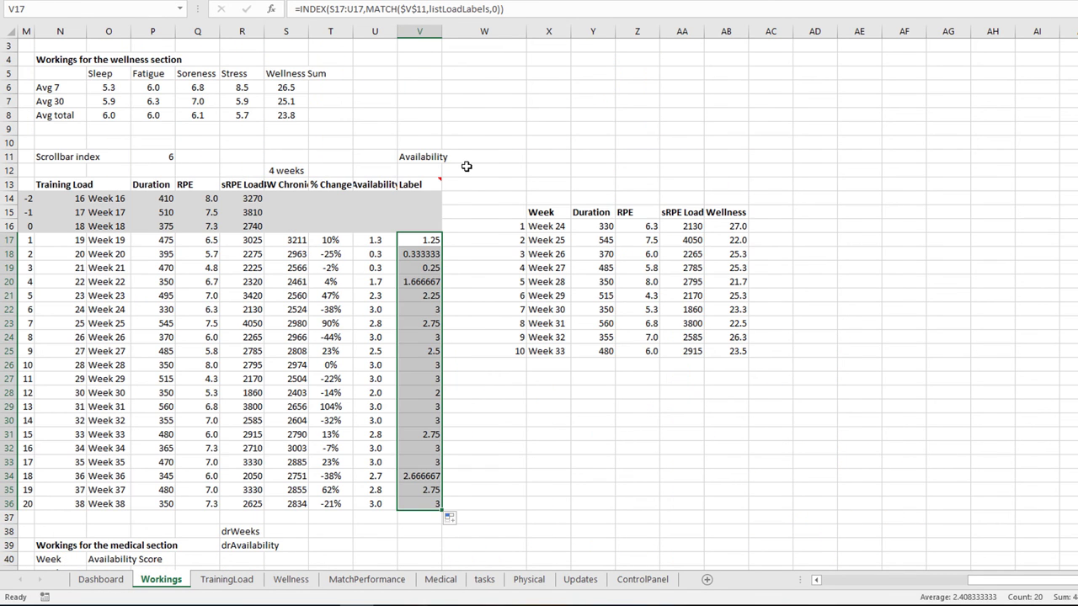
# - Format V17:V36 as Number with one decimal, then view the relabelled chart on Dashboard
pyautogui.click(120, 585)
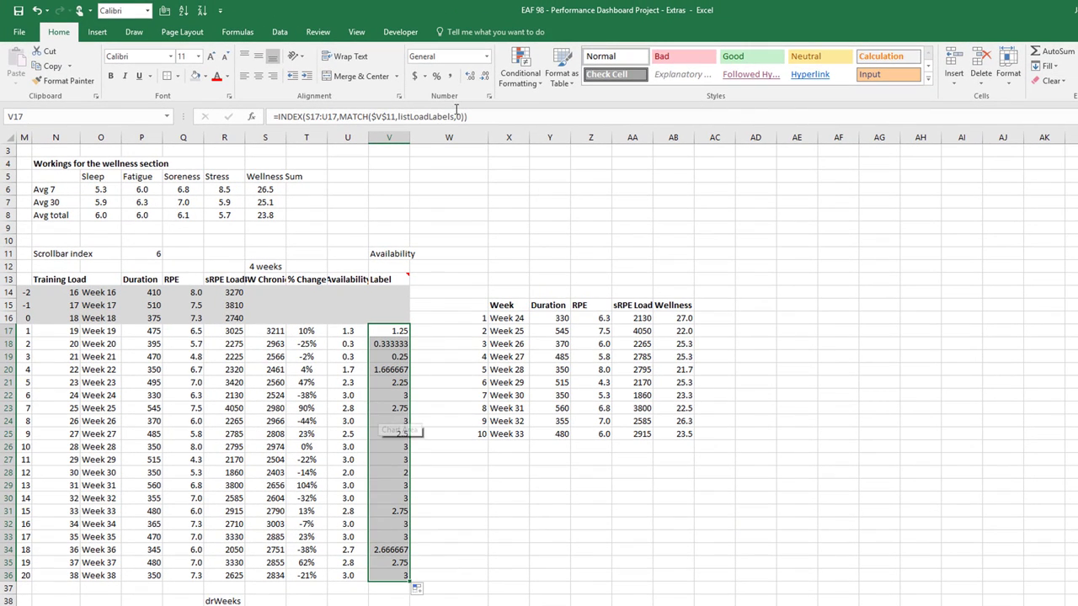
pyautogui.click(486, 56)
pyautogui.click(463, 104)
pyautogui.click(484, 76)
pyautogui.click(430, 304)
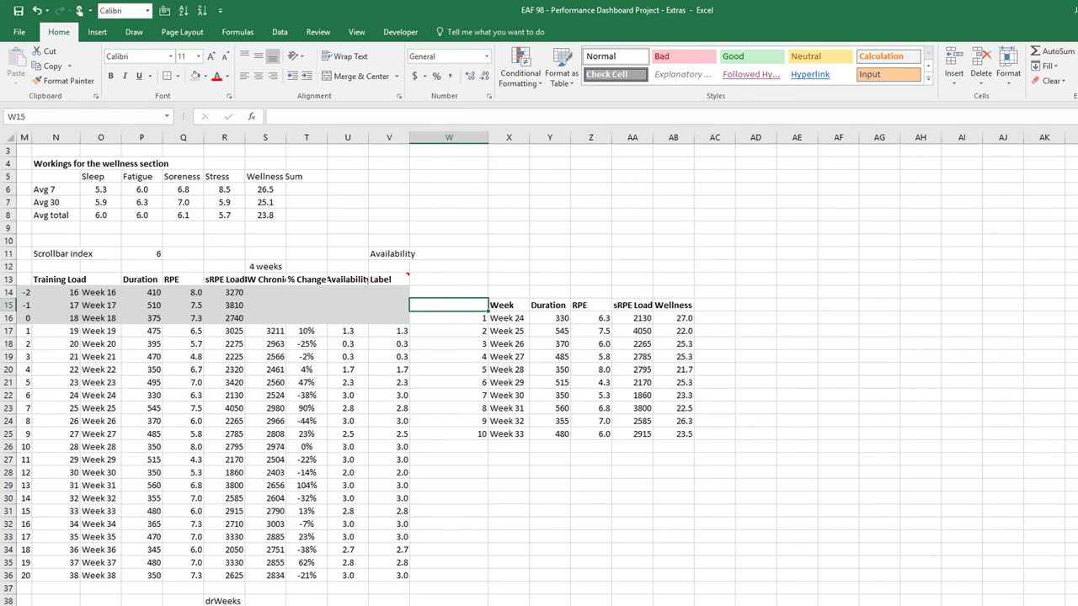
pyautogui.hotkey('ctrl', 'pageup')
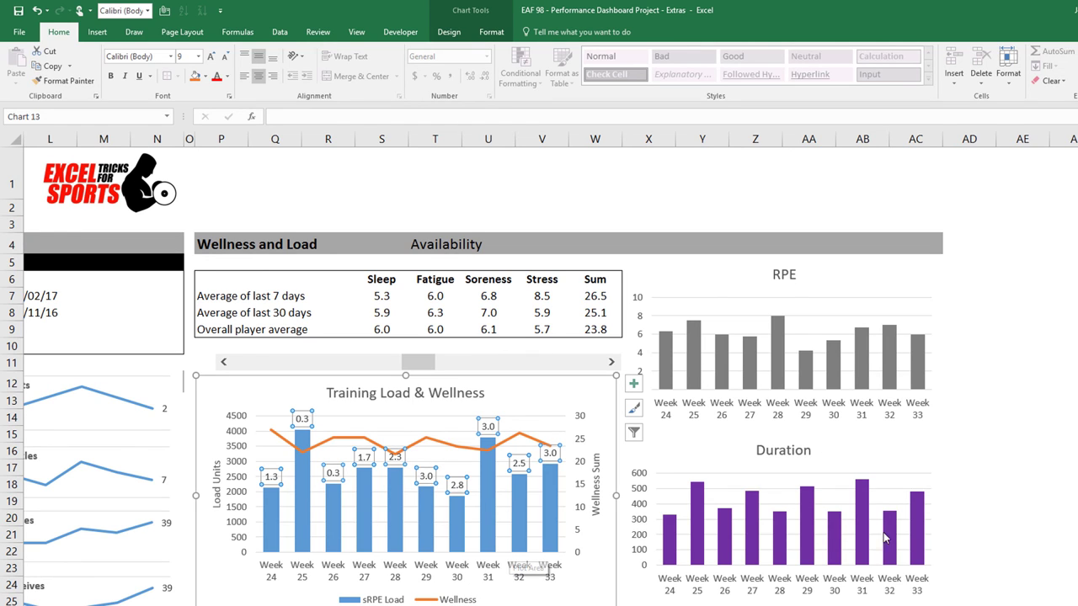
pyautogui.scroll(-3, 724, 577)
pyautogui.scroll(-2, 724, 578)
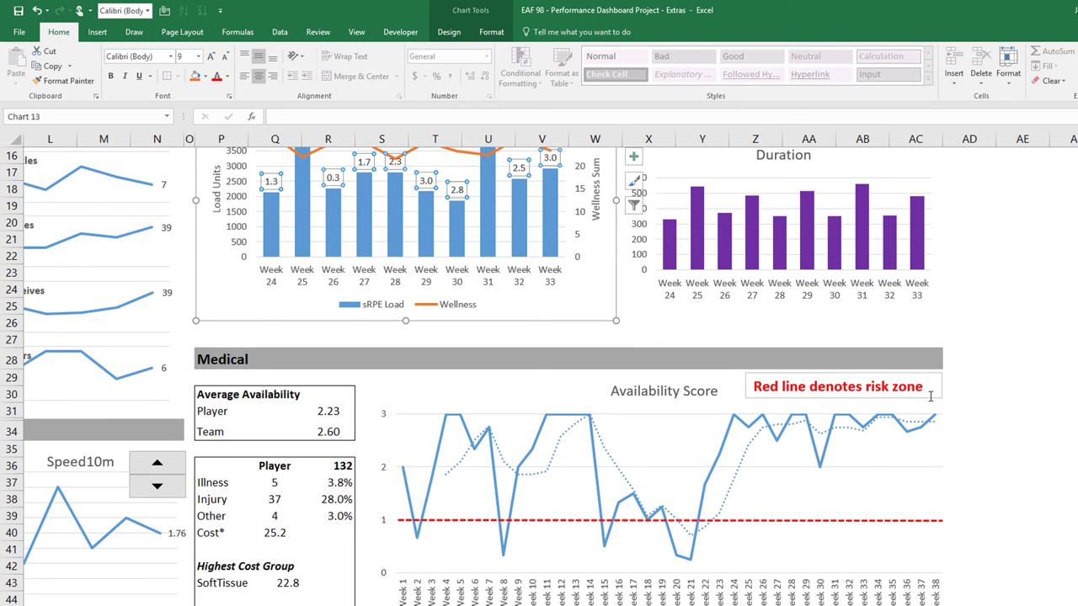
pyautogui.scroll(3, 526, 359)
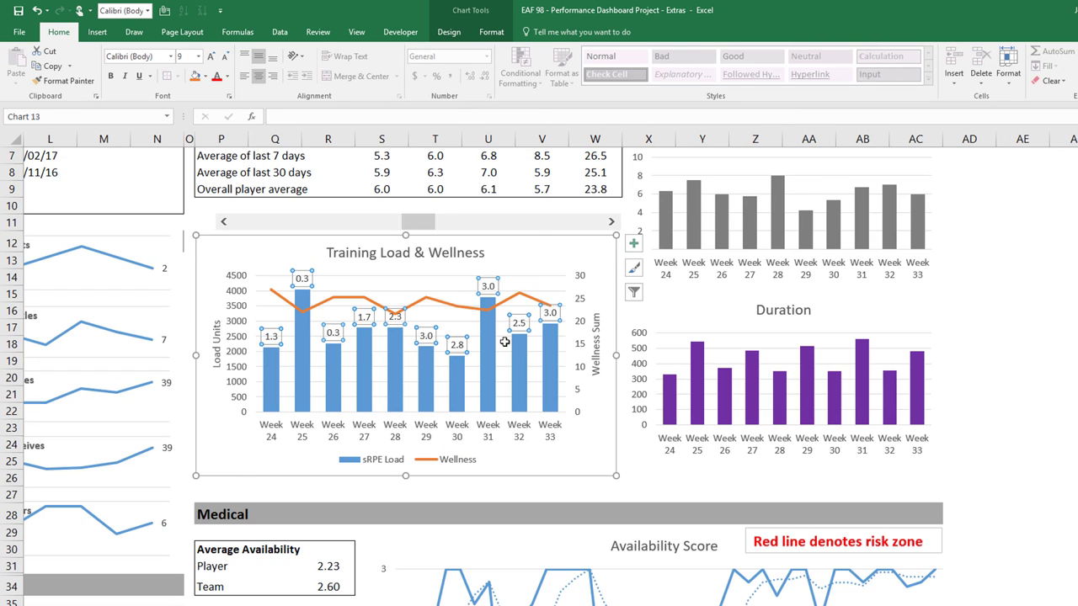
# - Draw a text box beside the Training Load & Wellness chart title
pyautogui.click(1017, 351)
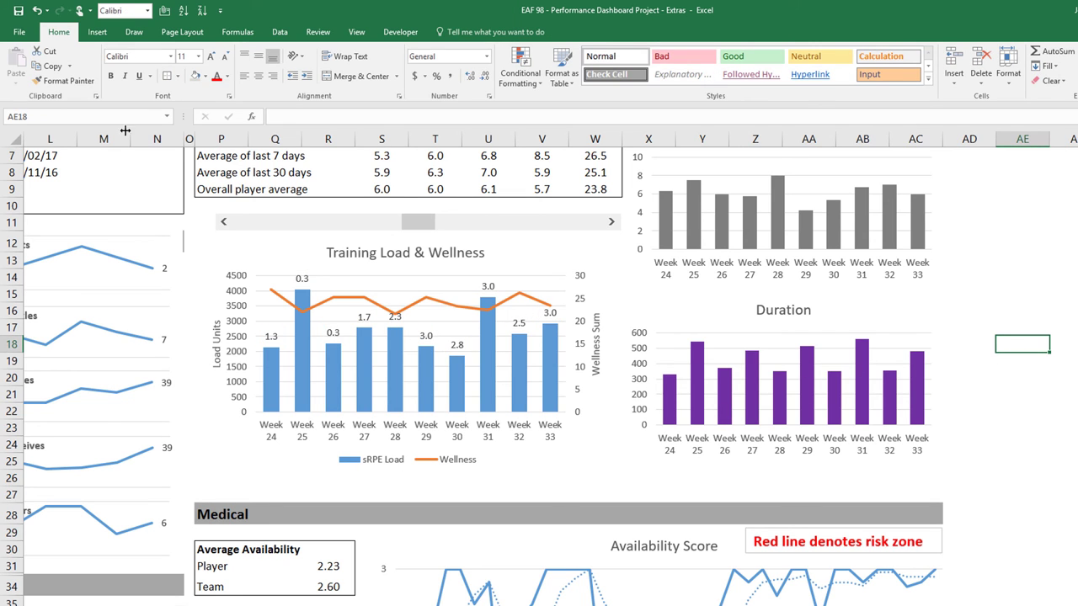
pyautogui.click(91, 33)
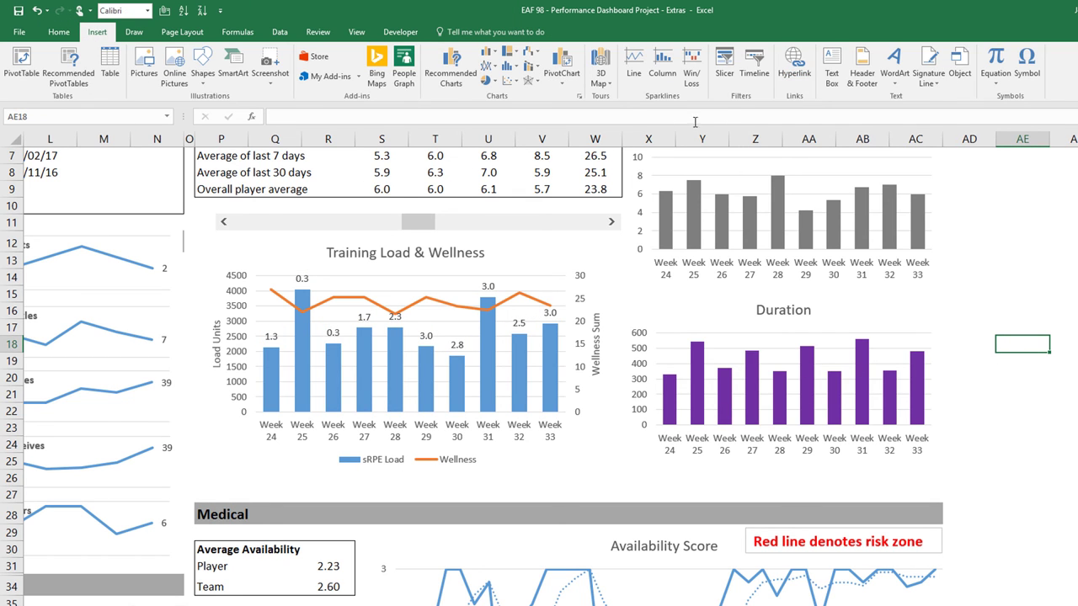
pyautogui.click(831, 67)
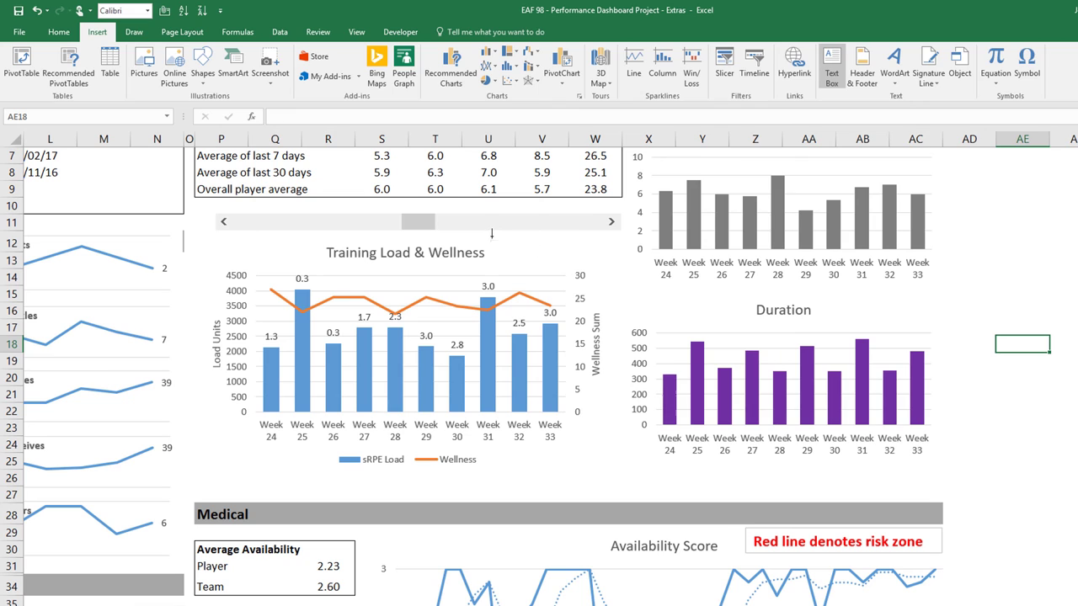
pyautogui.moveTo(491, 233)
pyautogui.mouseDown()
pyautogui.moveTo(589, 278)
pyautogui.moveTo(616, 264)
pyautogui.mouseUp()
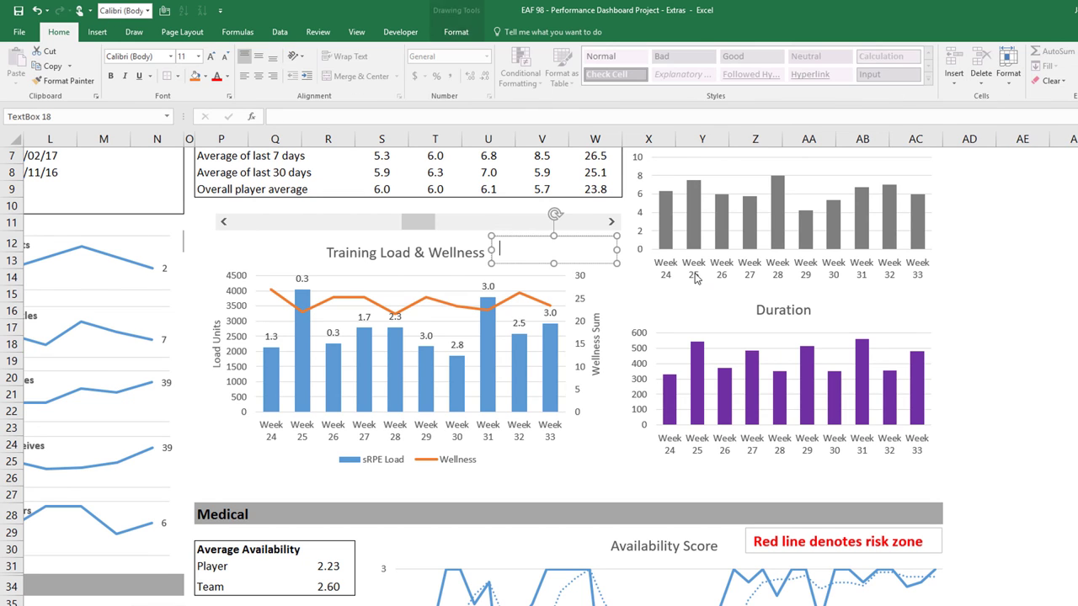
# - Link the text box to cell V10 on the Workings sheet (=Workings!V10)
pyautogui.click(292, 111)
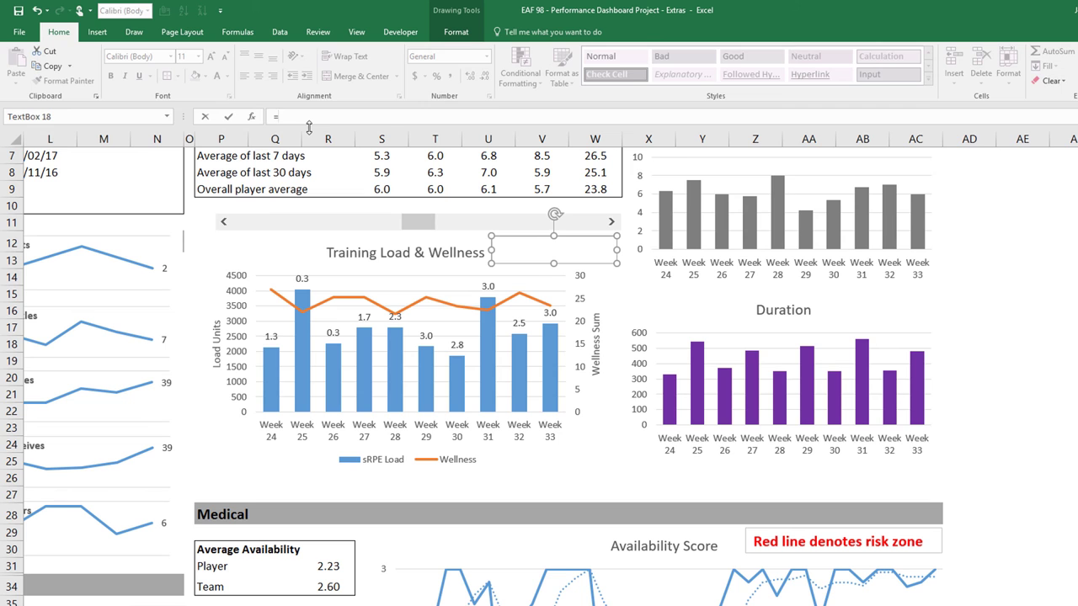
pyautogui.write('=')
pyautogui.hotkey('ctrl', 'pagedown')
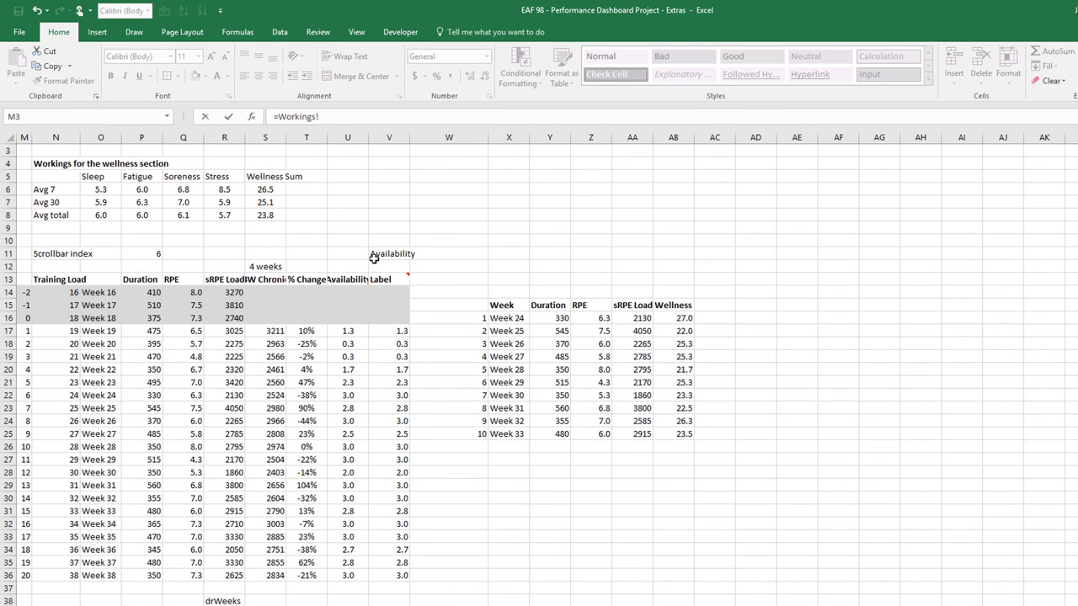
pyautogui.click(389, 240)
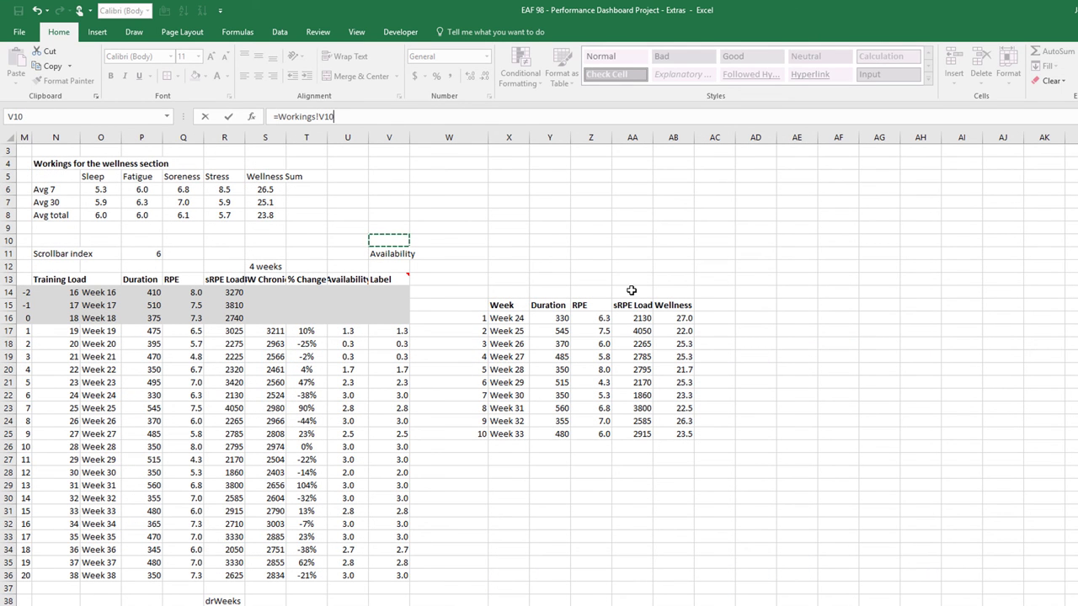
pyautogui.press('Return')
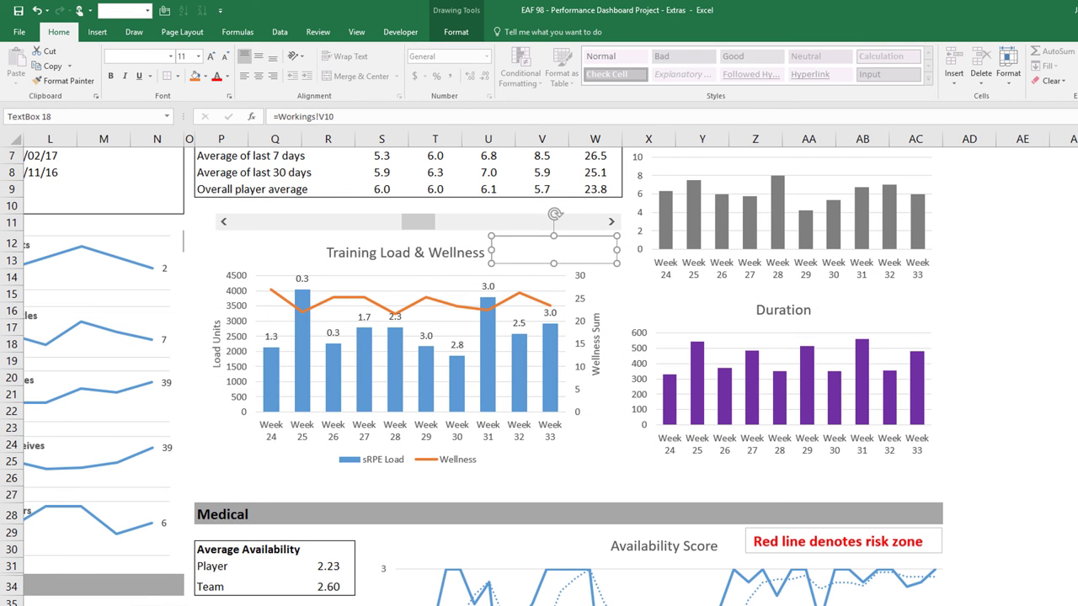
# - Enter ="Labels denote " & V11 in Workings V10, fixing the 'Lables' typo
pyautogui.hotkey('ctrl', 'pagedown')
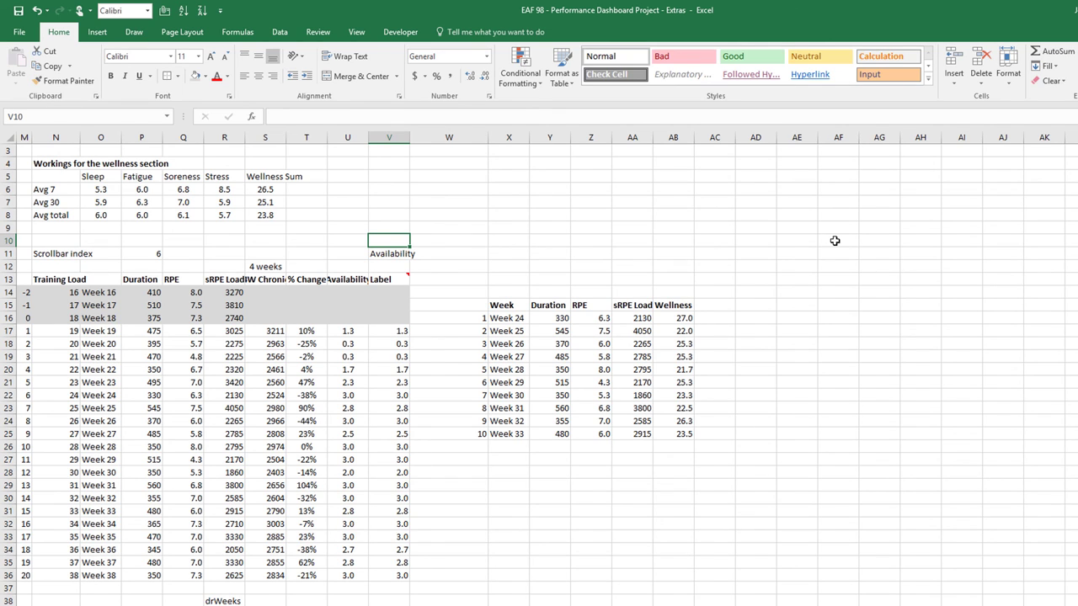
pyautogui.write('="Lables denote "')
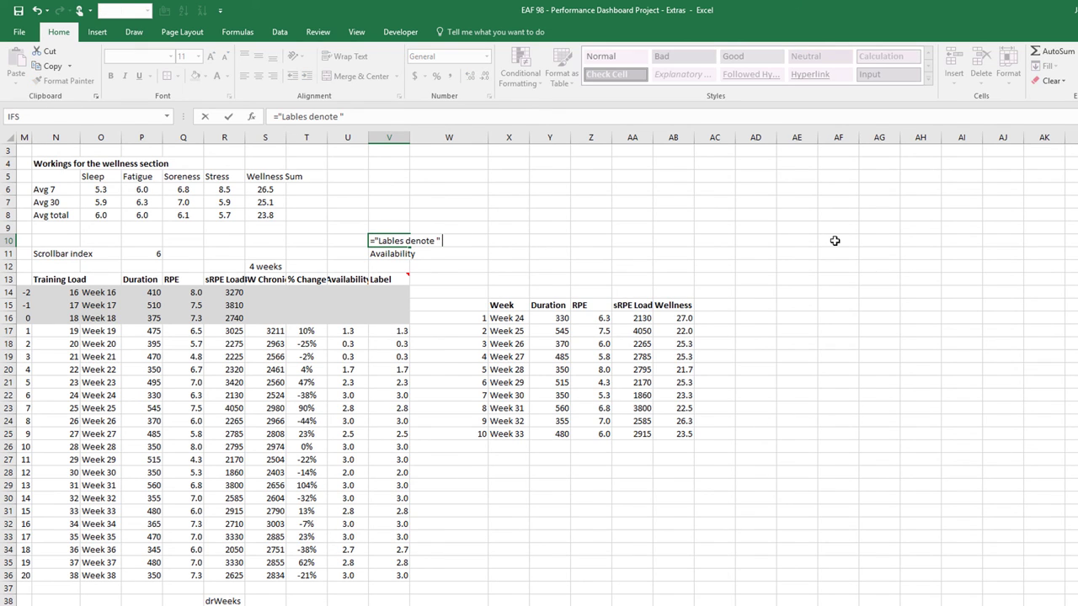
pyautogui.write(' &')
pyautogui.click(383, 253)
pyautogui.press('Return')
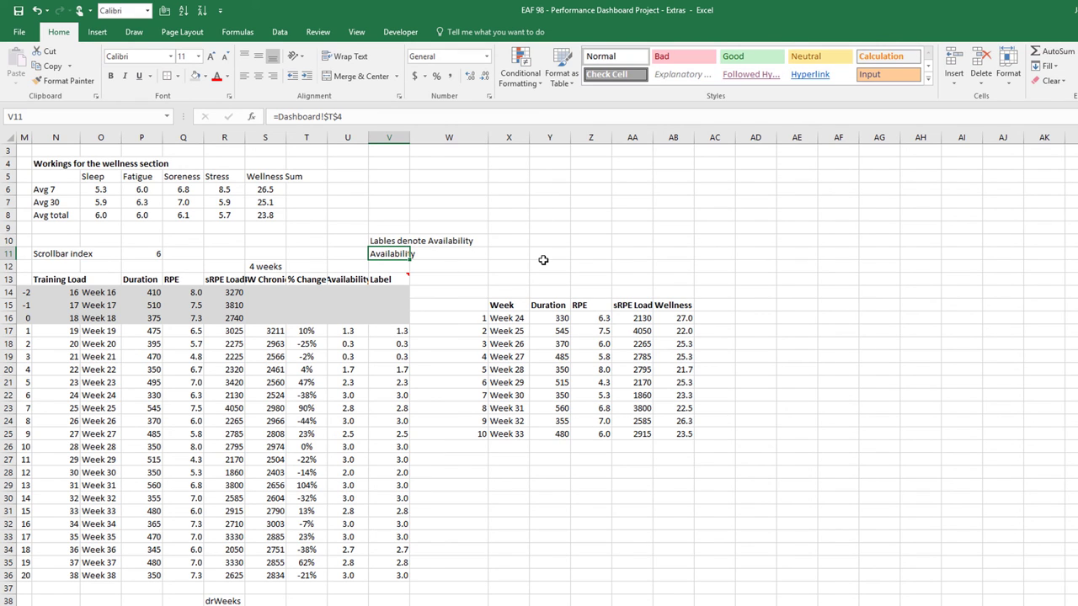
pyautogui.click(388, 241)
pyautogui.click(408, 115)
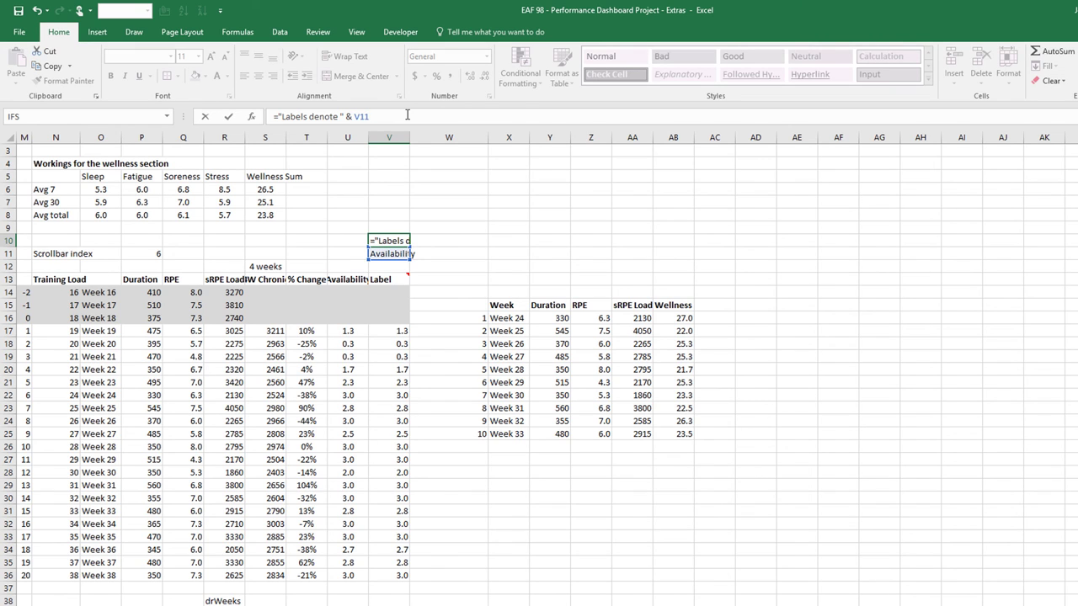
pyautogui.press('Return')
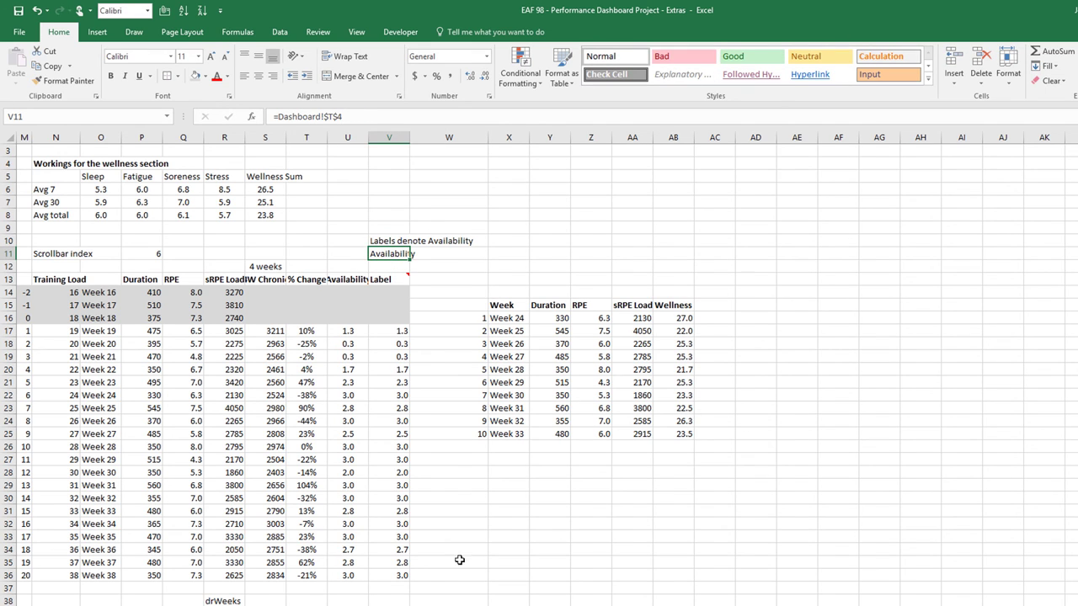
# - Shrink the caption font to 8, centre it, and make the box slightly taller
pyautogui.hotkey('ctrl', 'pageup')
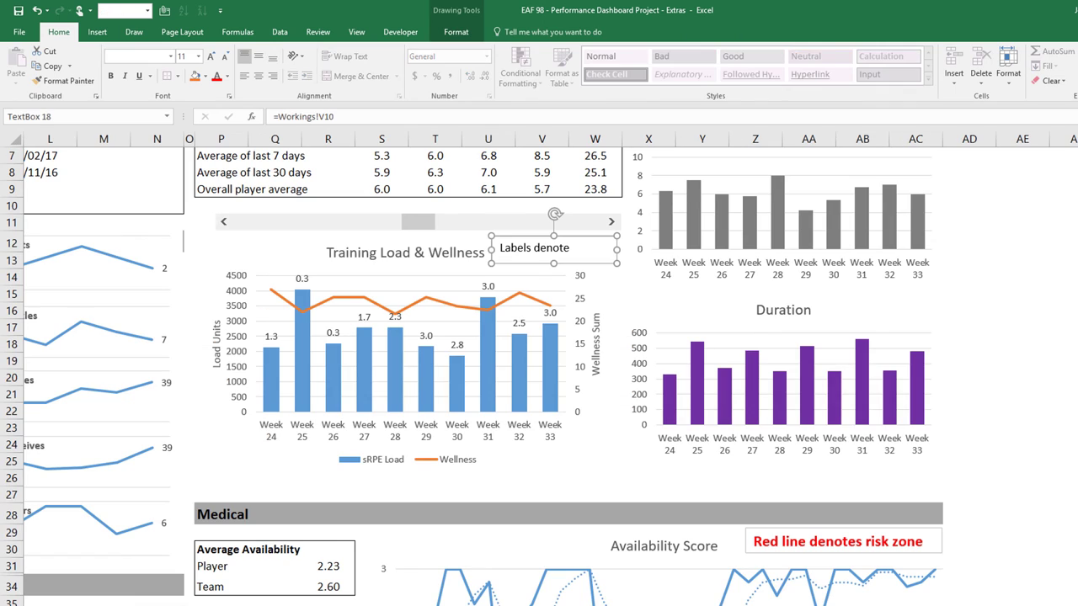
pyautogui.click(225, 57)
pyautogui.click(224, 57)
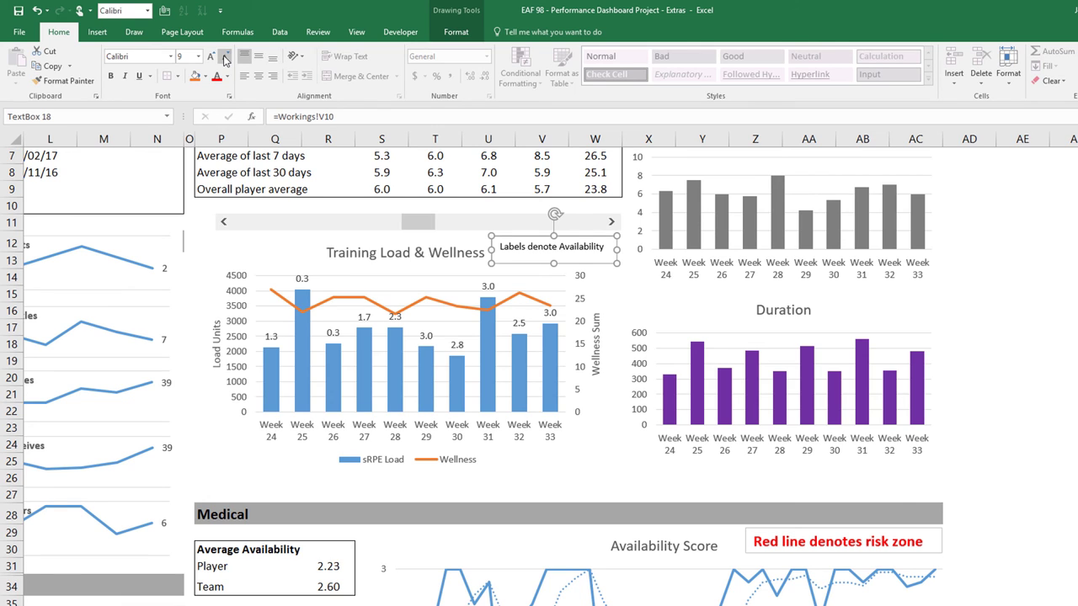
pyautogui.click(225, 57)
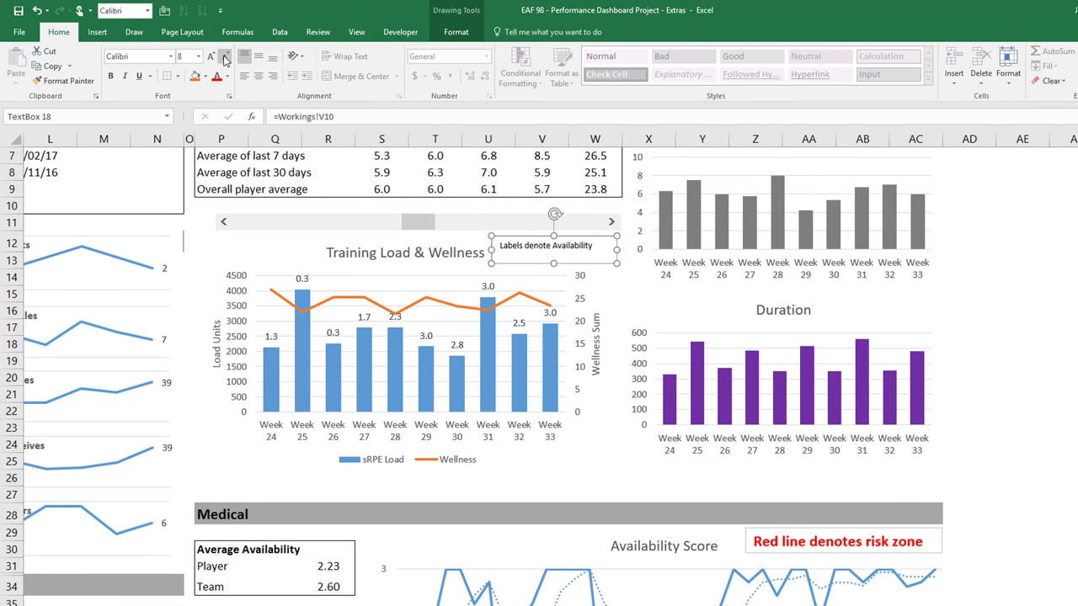
pyautogui.click(258, 74)
pyautogui.moveTo(617, 264); pyautogui.dragTo(620, 269)
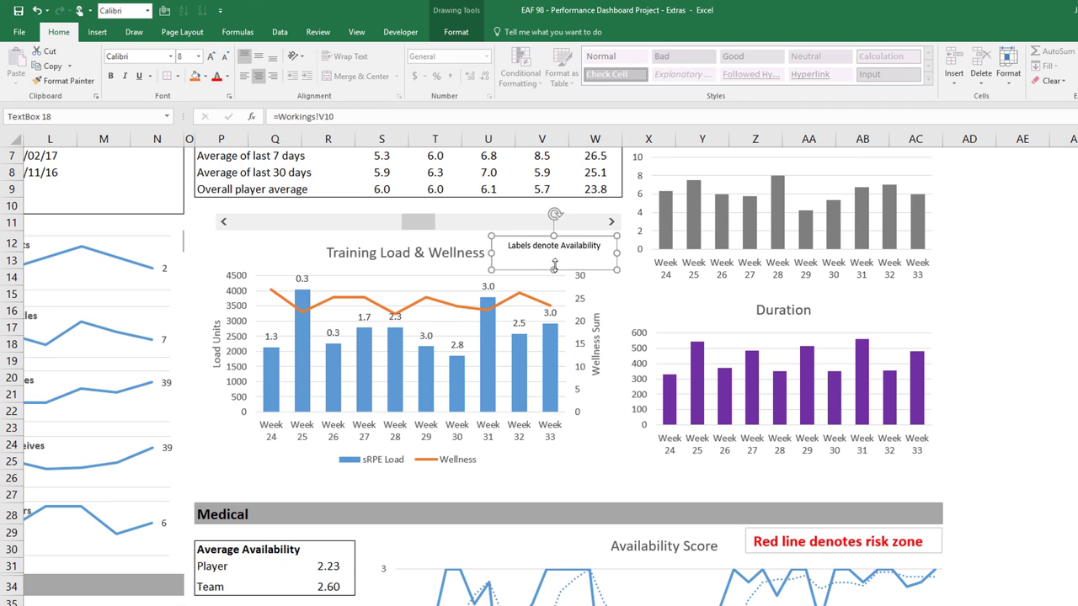
pyautogui.scroll(2, 465, 266)
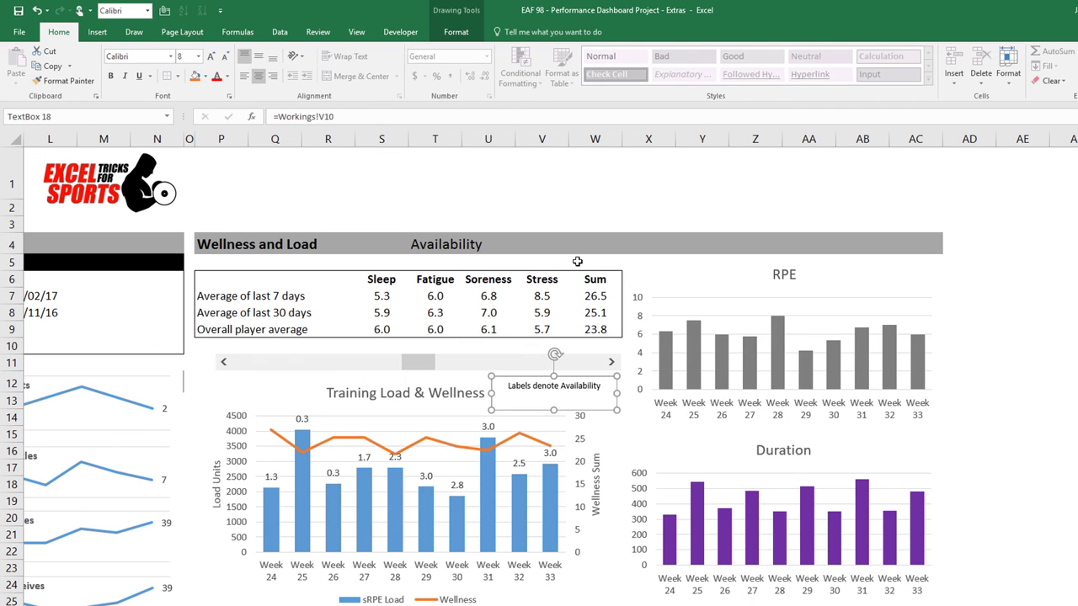
pyautogui.click(495, 245)
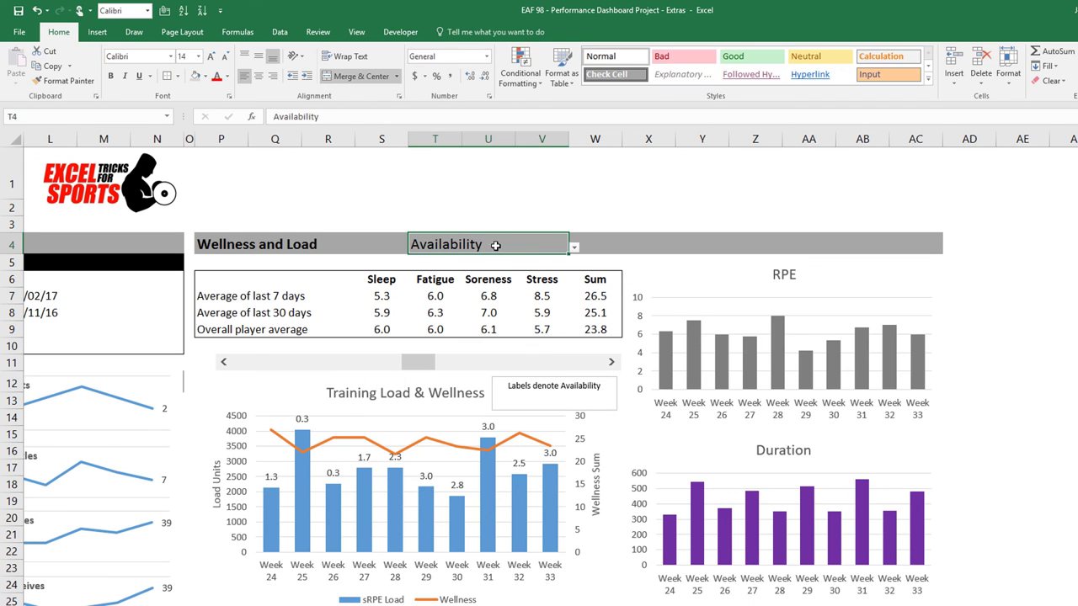
# - Try % Change, Availability and 4W Chronic in the T4 dropdown, ending on % Change
pyautogui.click(574, 248)
pyautogui.click(551, 263)
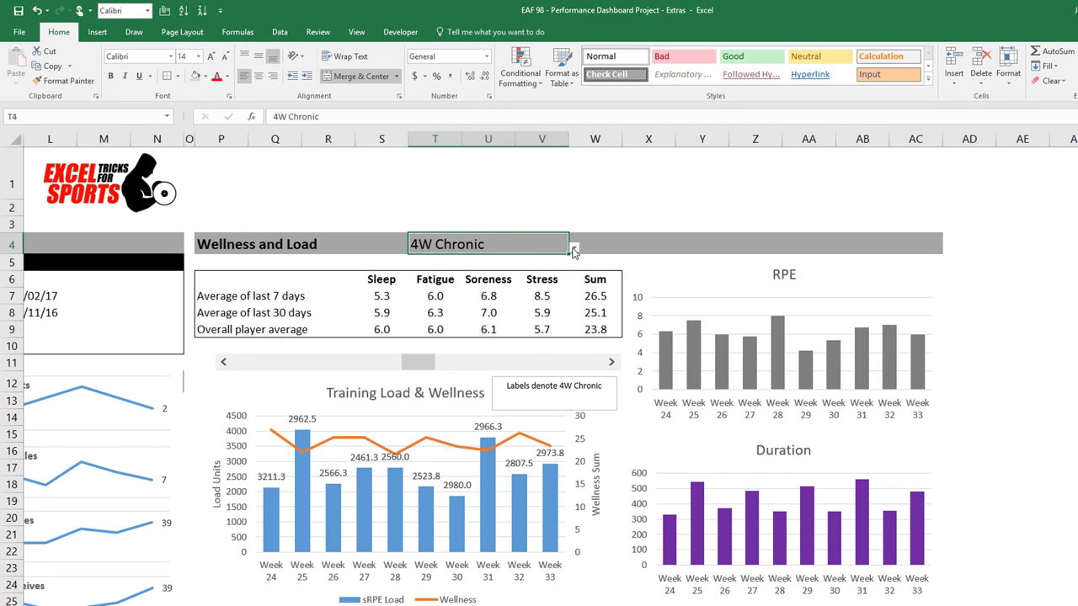
pyautogui.click(573, 250)
pyautogui.click(495, 266)
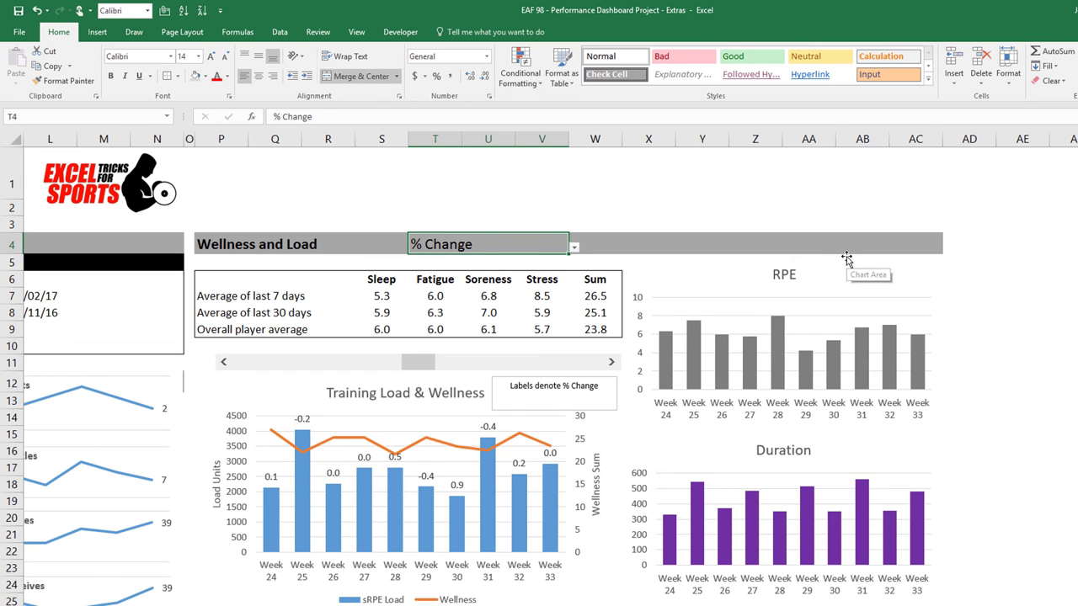
pyautogui.click(573, 248)
pyautogui.click(492, 283)
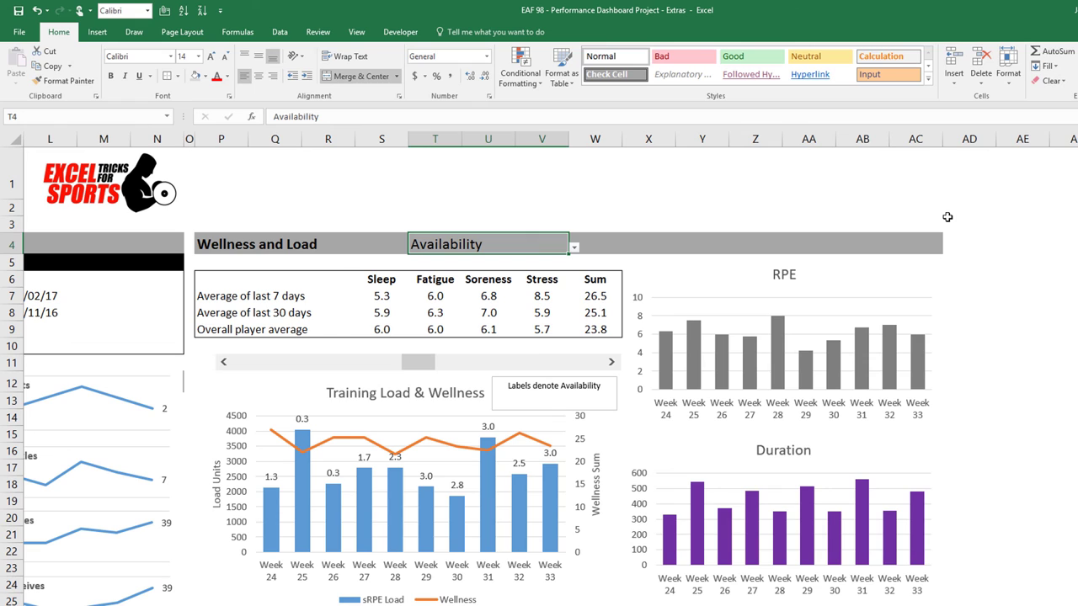
pyautogui.click(575, 250)
pyautogui.click(475, 260)
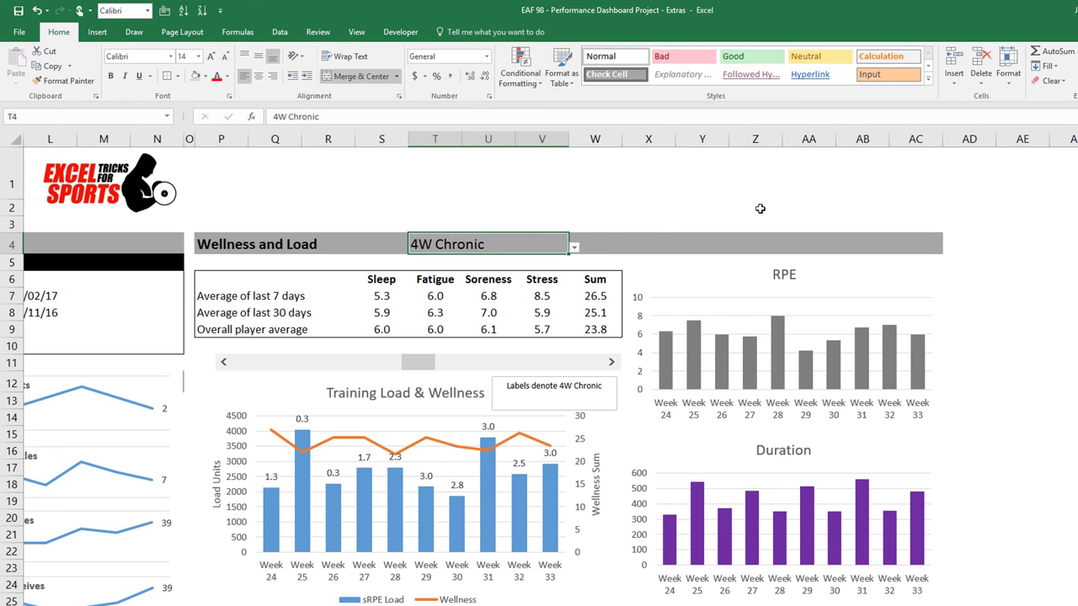
pyautogui.click(575, 250)
pyautogui.click(496, 271)
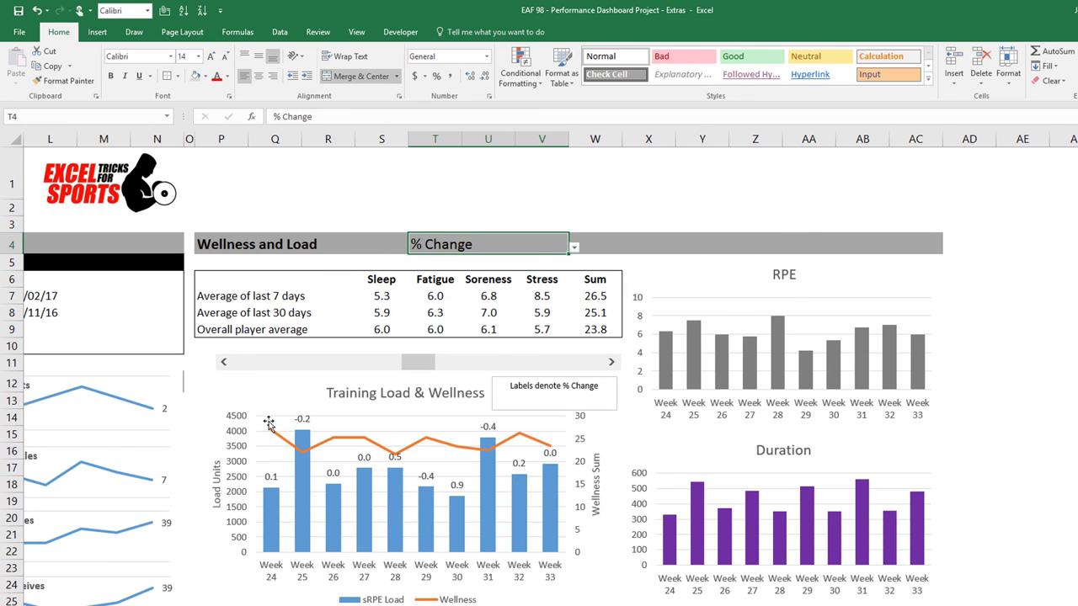
# - Switch the dashboard between several players using the A2 name dropdown
pyautogui.moveTo(417, 498)
pyautogui.click(655, 242)
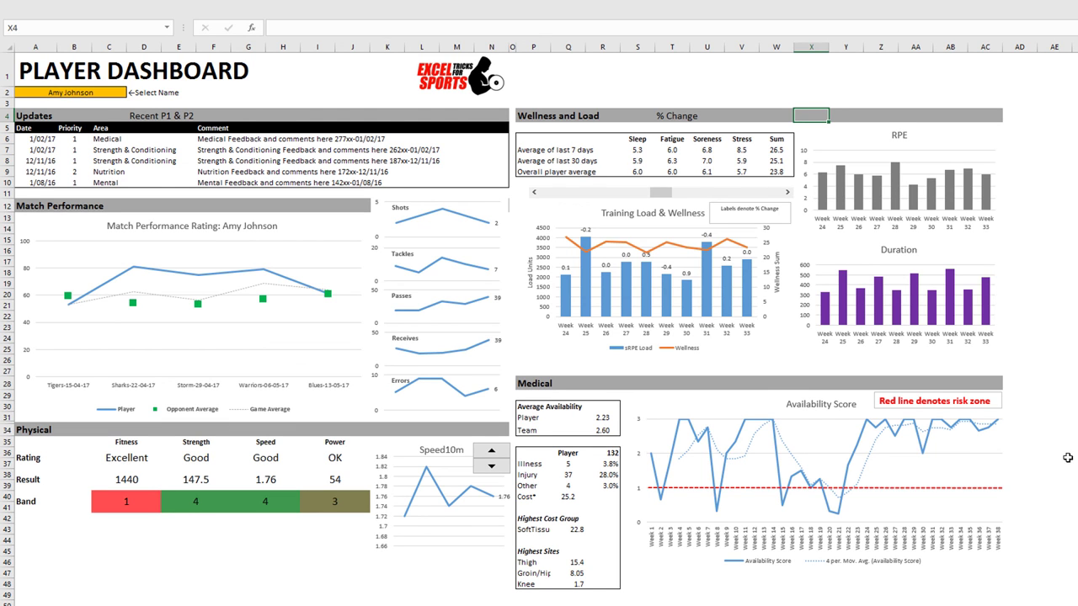
pyautogui.click(105, 94)
pyautogui.click(131, 93)
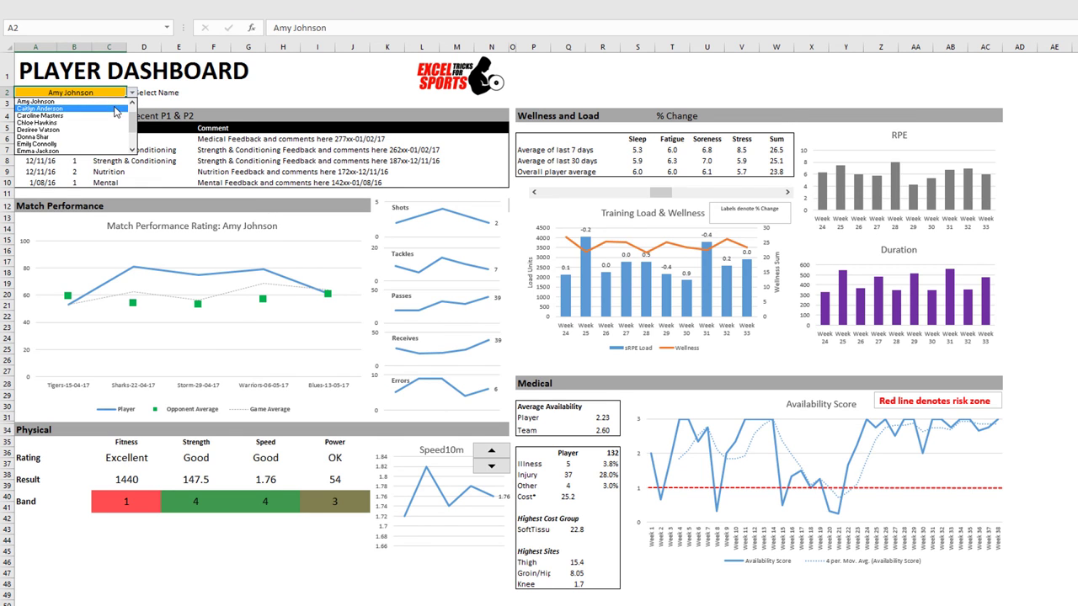
pyautogui.click(118, 108)
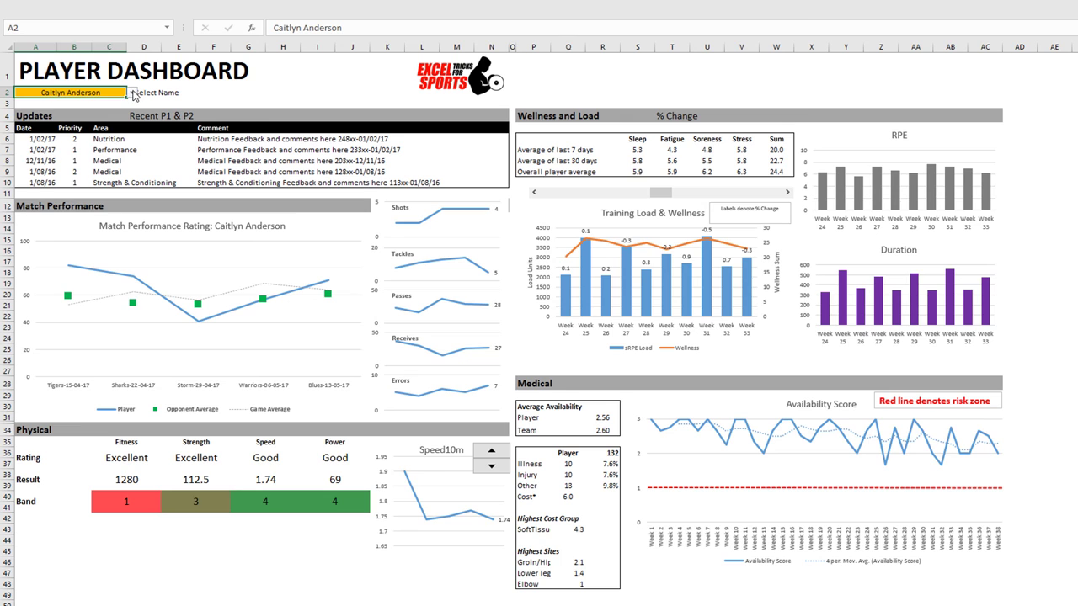
pyautogui.click(131, 93)
pyautogui.click(88, 130)
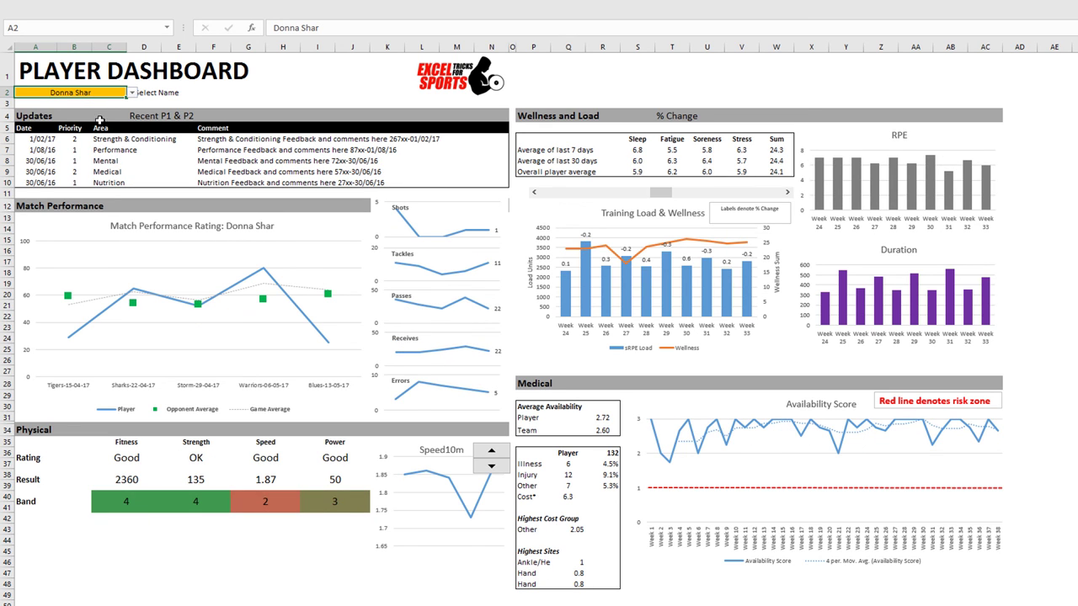
pyautogui.click(133, 93)
pyautogui.click(76, 146)
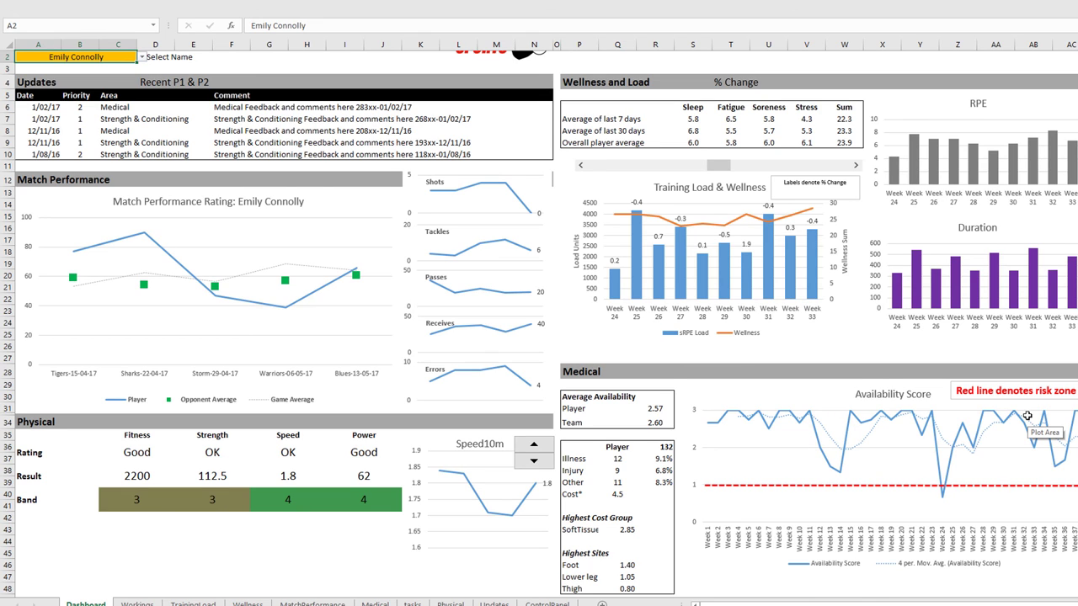
# - Move the chart window three weeks later to show weeks 27 to 36
pyautogui.click(854, 167)
pyautogui.click(853, 167)
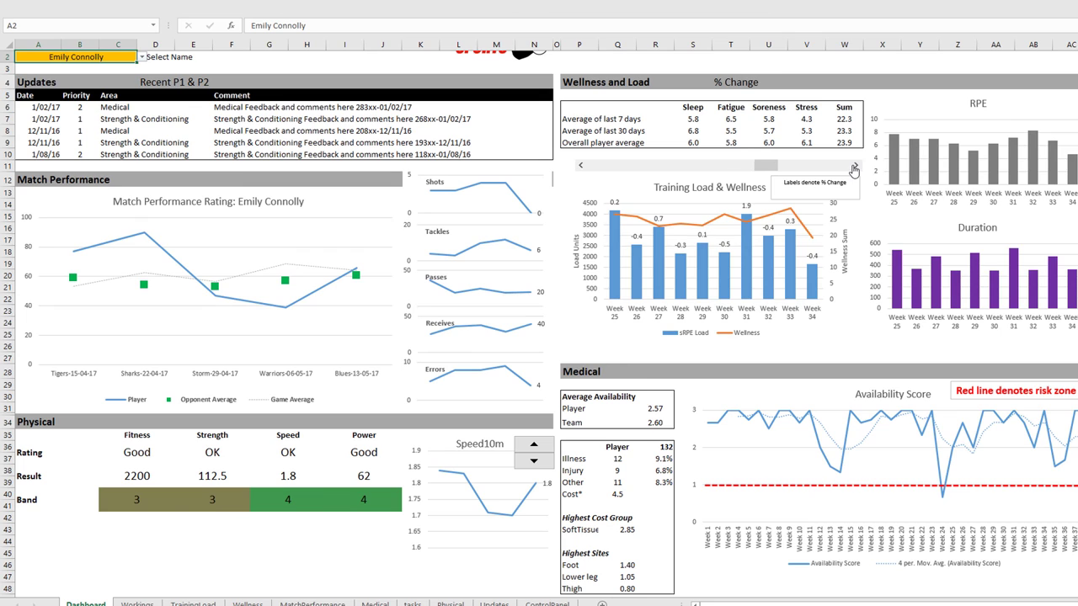
pyautogui.click(854, 167)
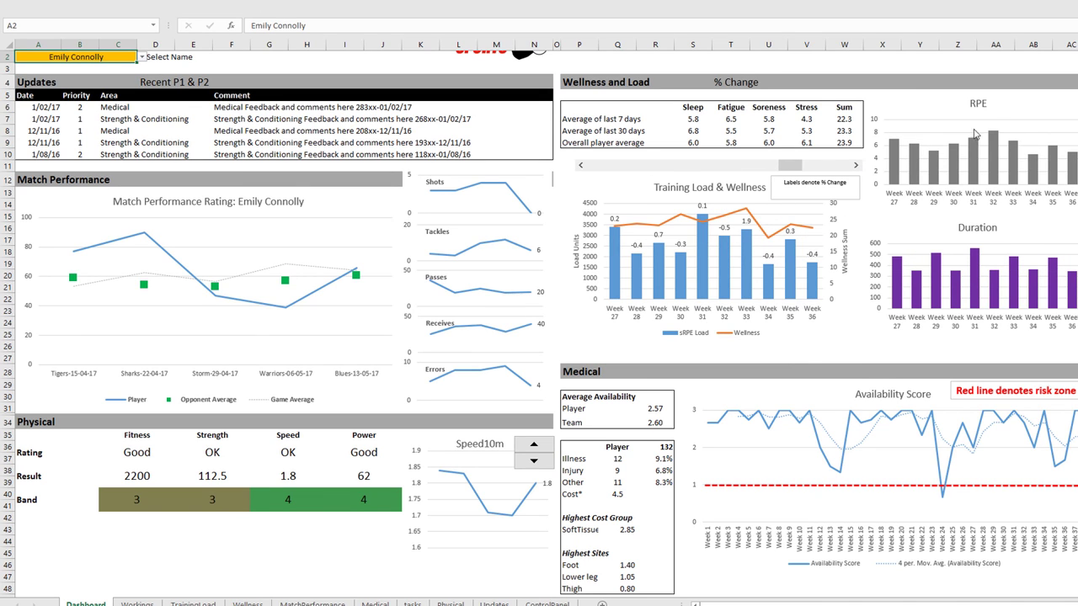
pyautogui.moveTo(969, 166)
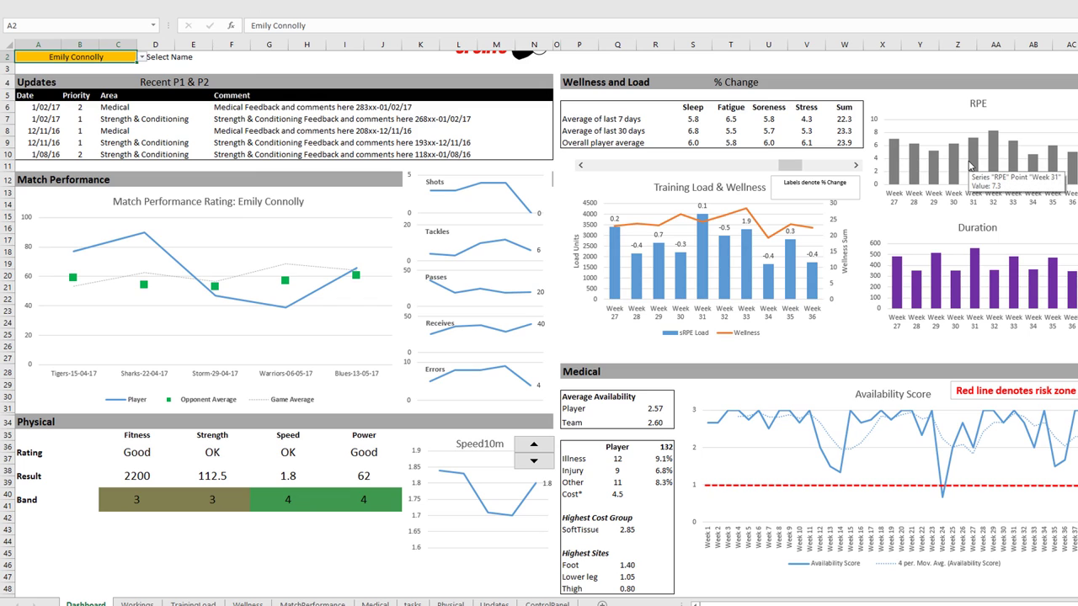